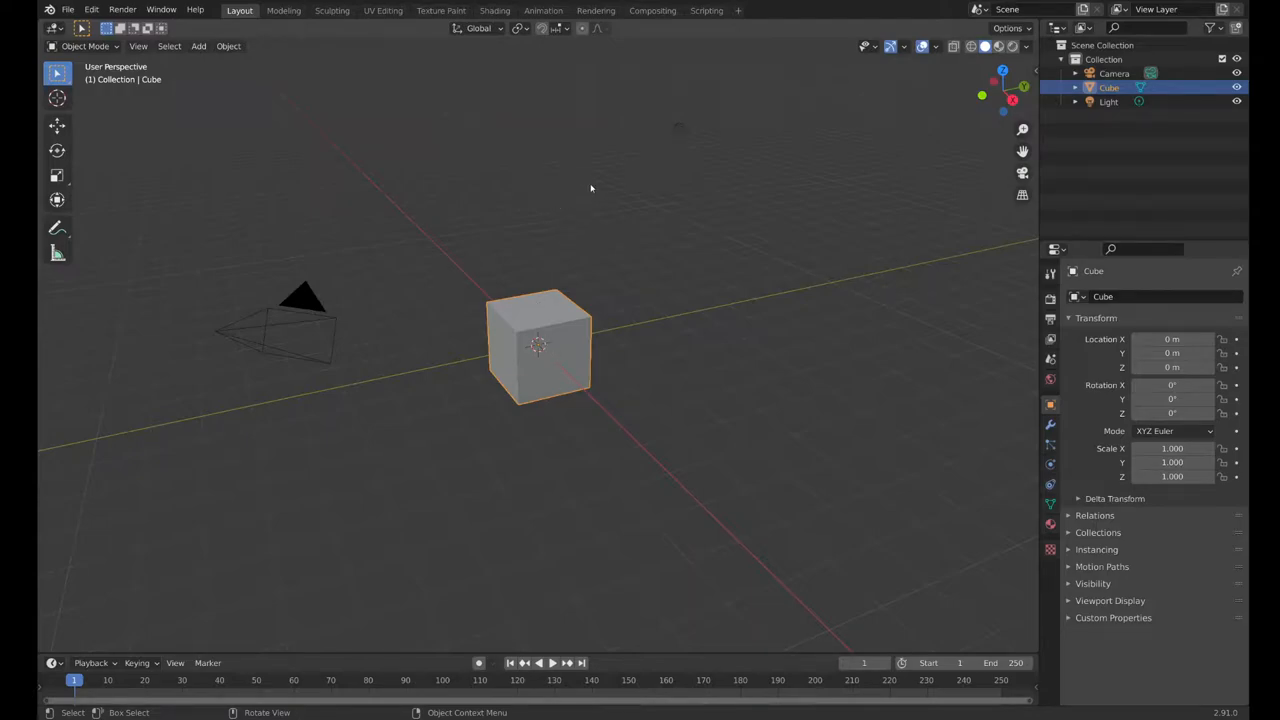
# Duplicate the cube and place the copy directly above it along Z.
pyautogui.moveTo(591, 189)
pyautogui.mouseDown(button='middle')
pyautogui.moveTo(600, 217)
pyautogui.moveTo(657, 206)
pyautogui.moveTo(626, 209)
pyautogui.mouseUp(button='middle')
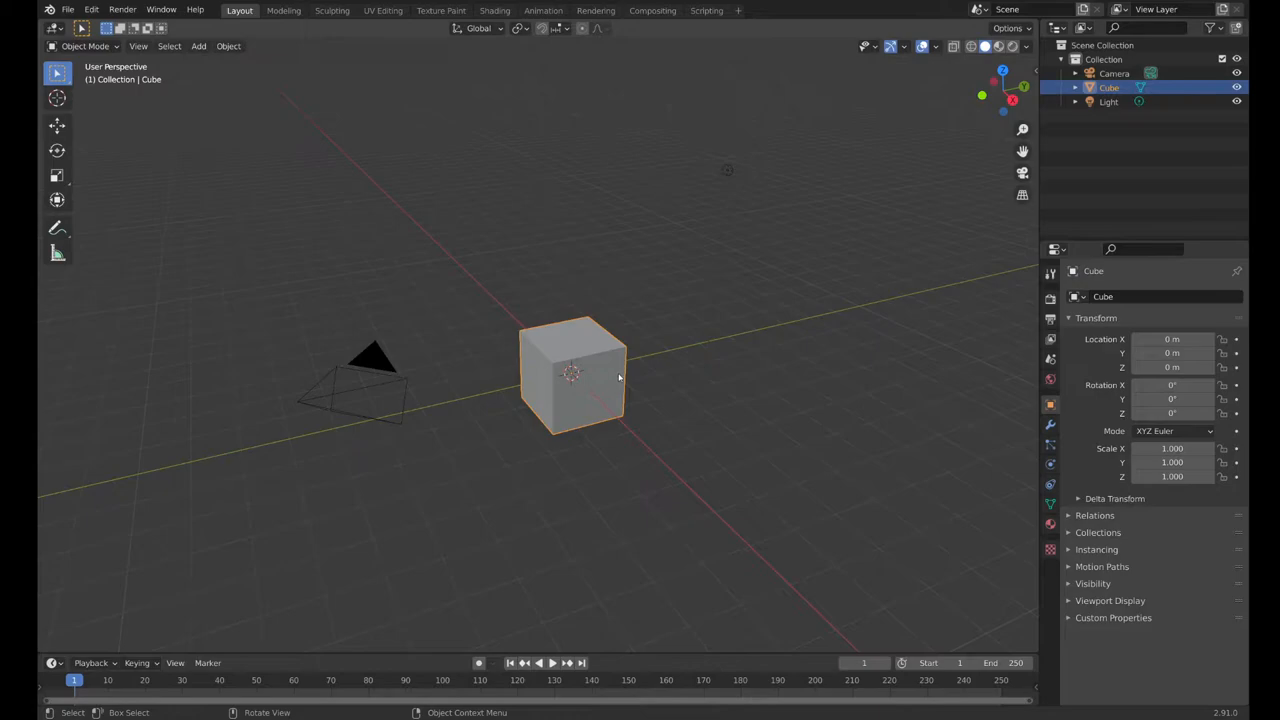
pyautogui.press('shift')
pyautogui.hotkey('shift', 'd')
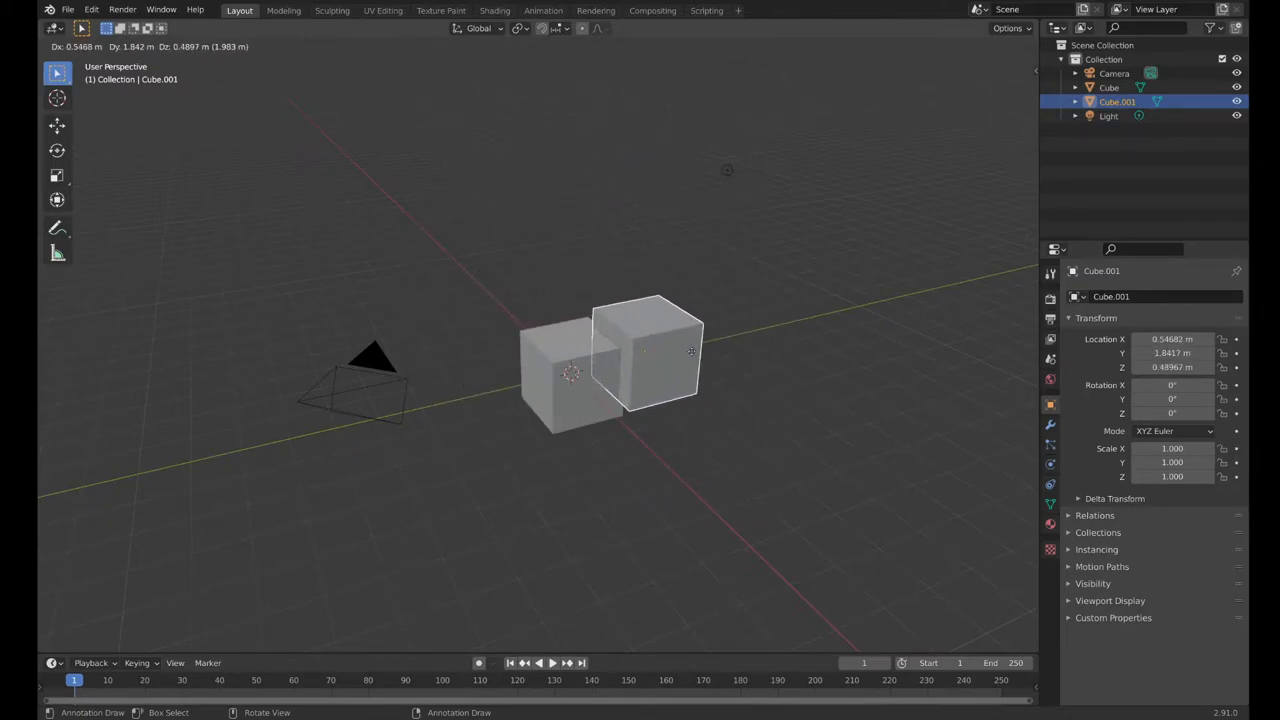
pyautogui.press('z')
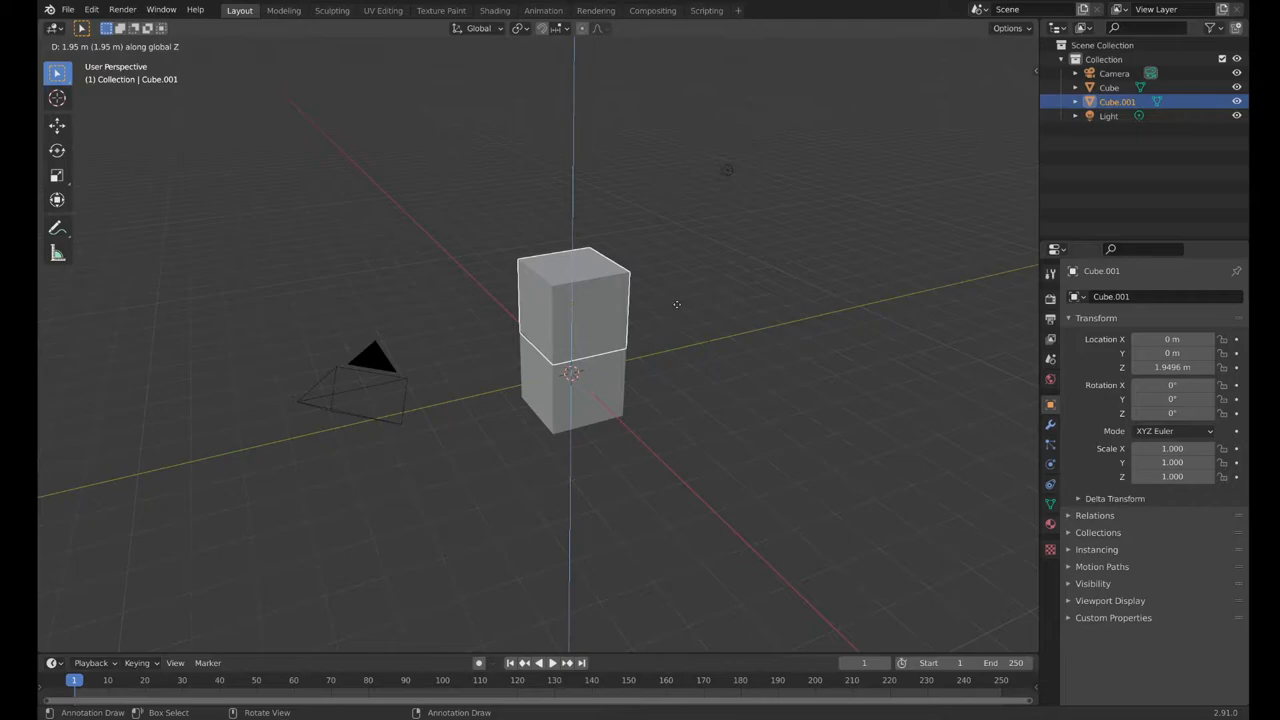
pyautogui.click(676, 304)
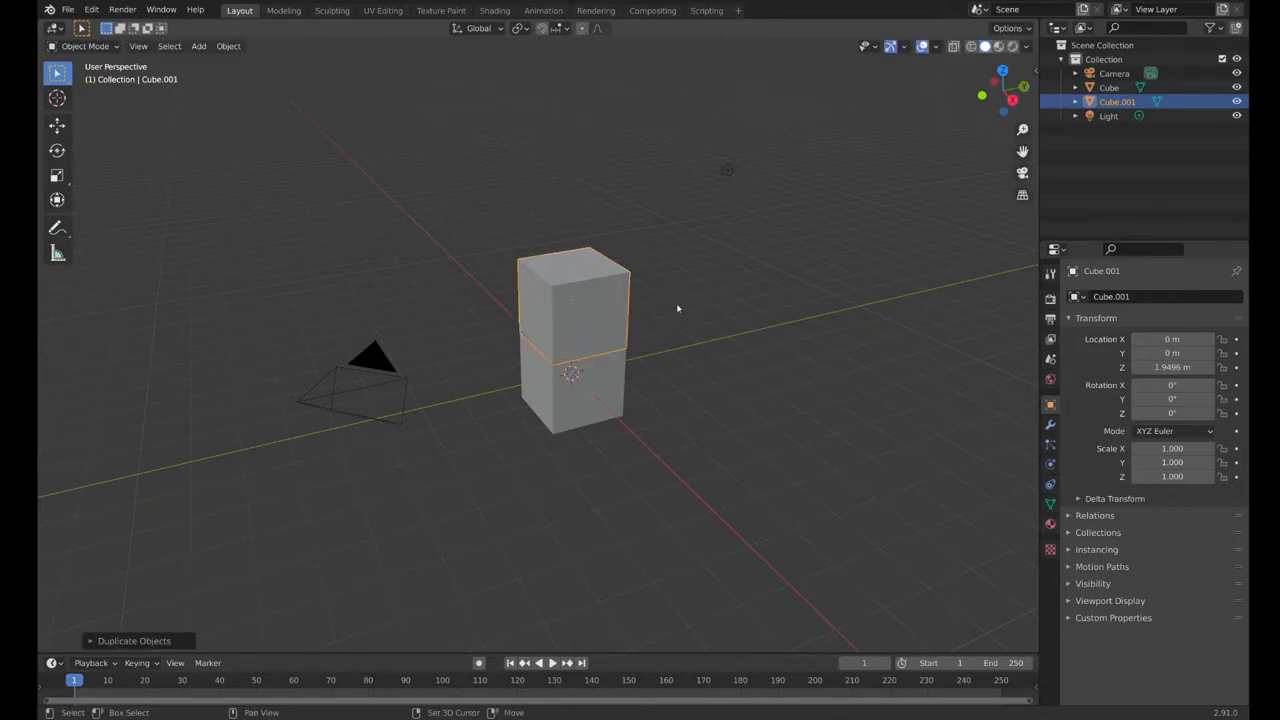
# Add a third cube atop the stack along Z, forming a three-cube column.
pyautogui.hotkey('shift', 'd')
pyautogui.press('z')
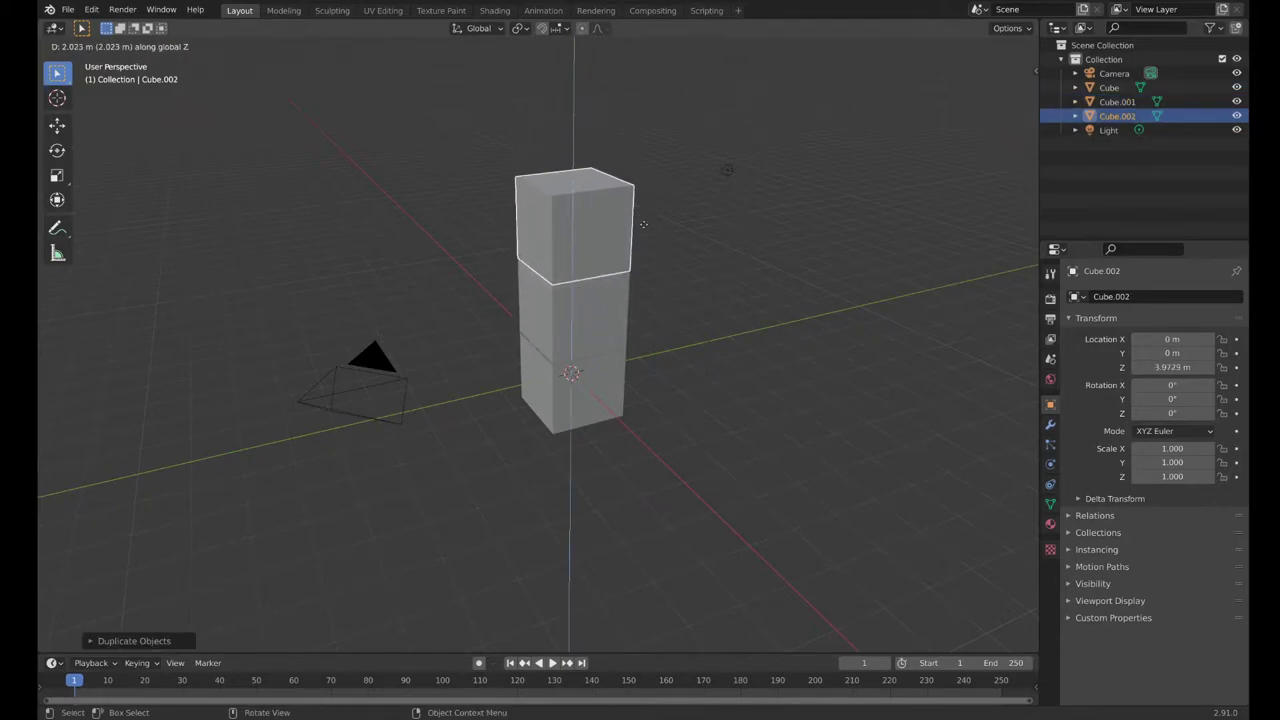
pyautogui.click(643, 234)
pyautogui.click(657, 363)
pyautogui.scroll(4, 606, 402)
pyautogui.scroll(2, 606, 402)
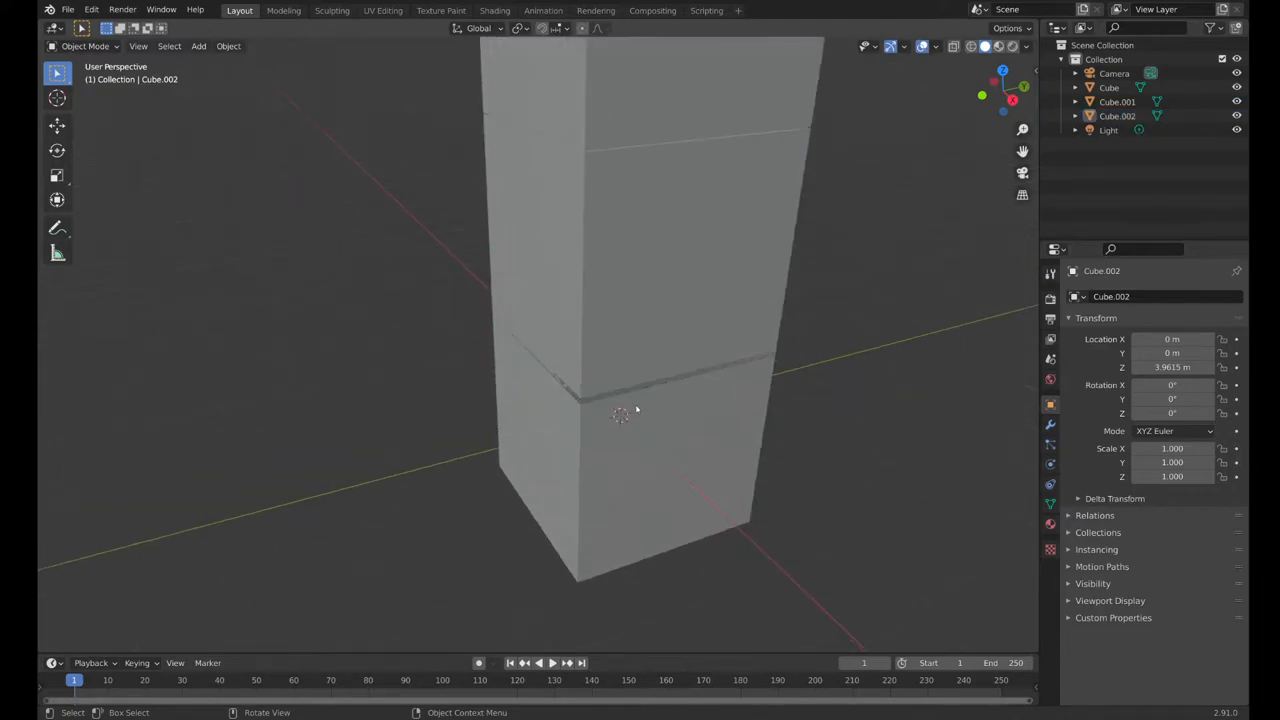
pyautogui.moveTo(720, 326)
pyautogui.mouseDown(button='middle')
pyautogui.moveTo(694, 309)
pyautogui.moveTo(693, 325)
pyautogui.moveTo(694, 306)
pyautogui.moveTo(669, 289)
pyautogui.moveTo(706, 292)
pyautogui.moveTo(714, 334)
pyautogui.moveTo(720, 306)
pyautogui.moveTo(707, 346)
pyautogui.mouseUp(button='middle')
pyautogui.scroll(-3, 707, 346)
pyautogui.click(651, 329)
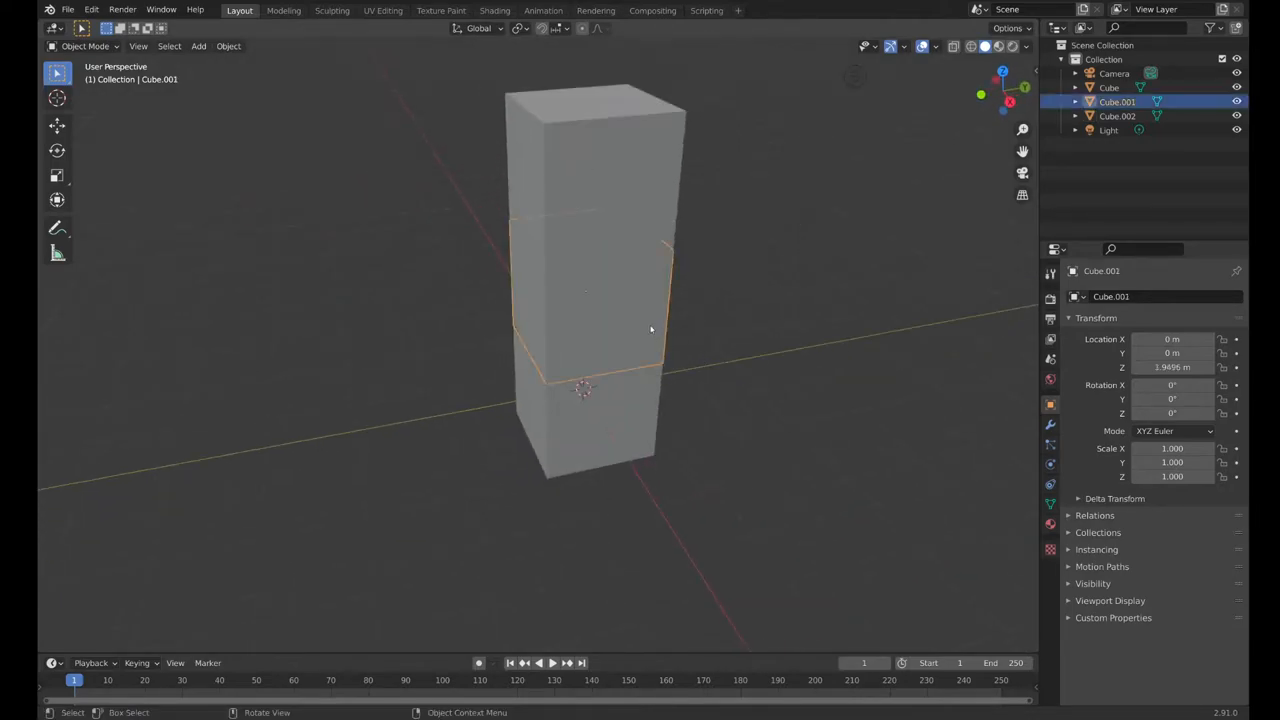
# Delete the two upper cubes, leaving only the original cube selected.
pyautogui.press('Delete')
pyautogui.click(623, 177)
pyautogui.press('Delete')
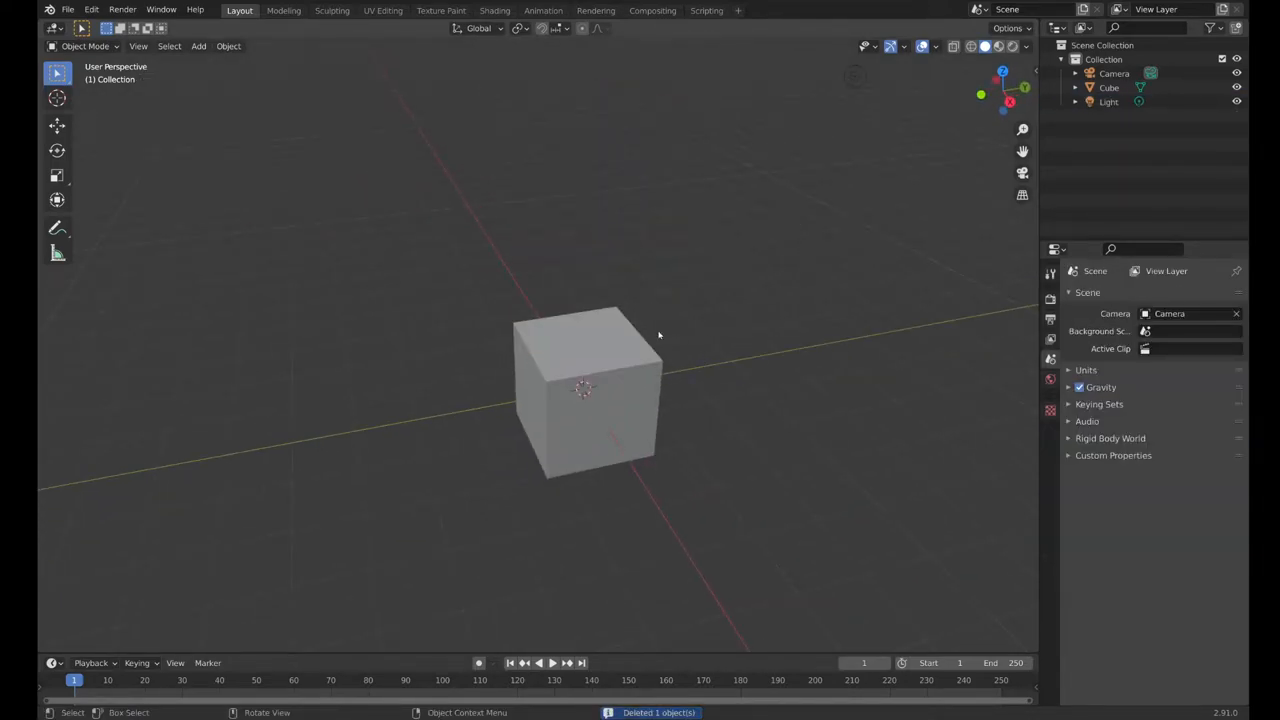
pyautogui.scroll(-2, 660, 350)
pyautogui.click(596, 384)
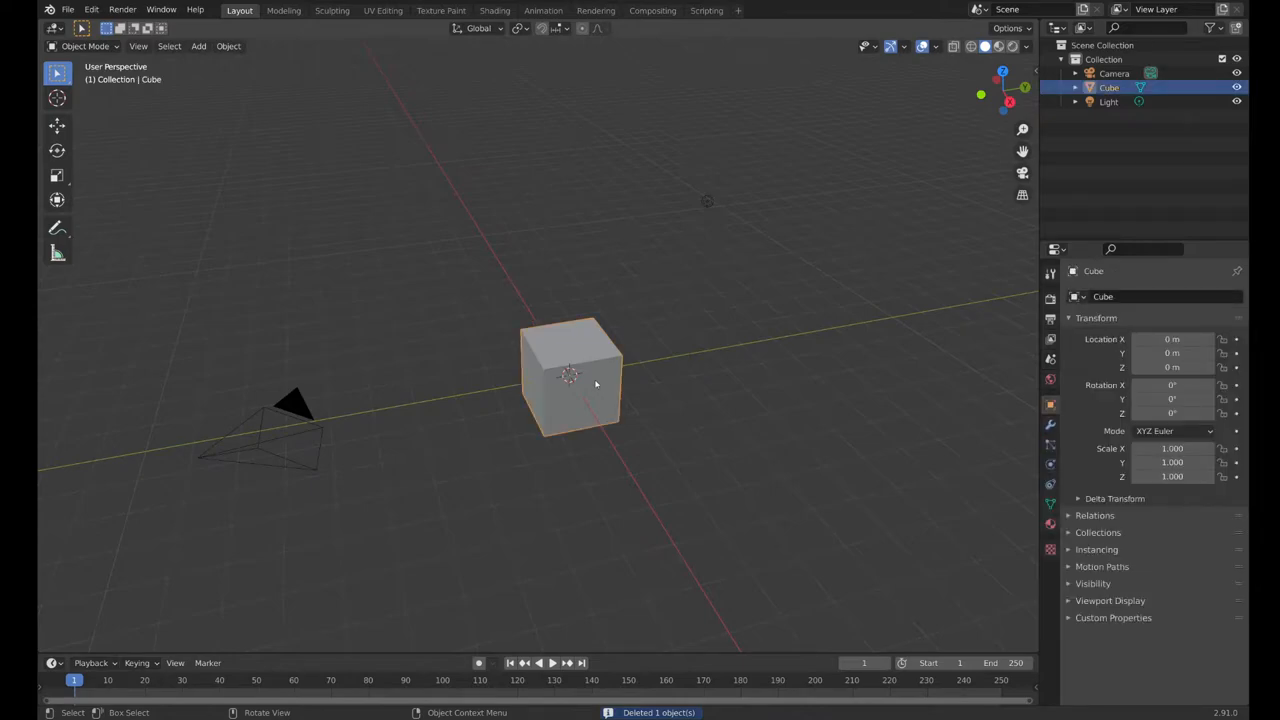
pyautogui.scroll(2, 638, 350)
pyautogui.scroll(3, 645, 360)
pyautogui.scroll(-2, 695, 355)
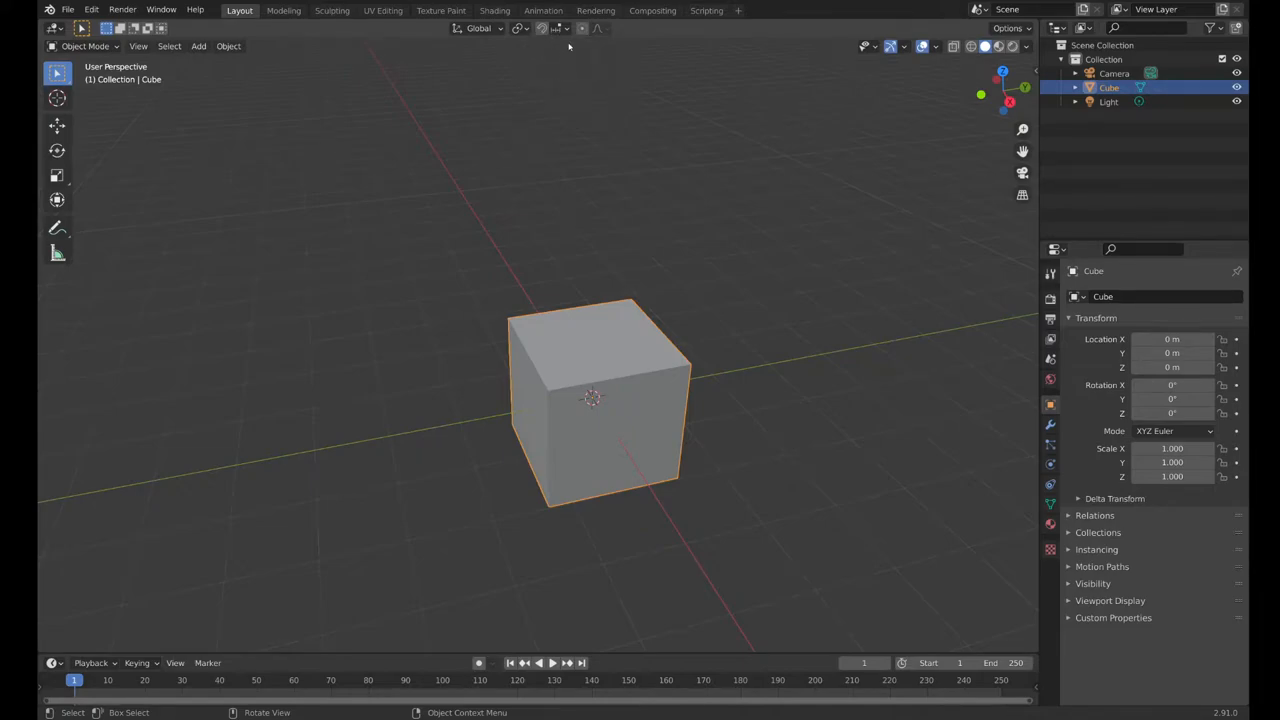
# Enable snapping, try a vertical duplicate by eye, then undo back to one cube.
pyautogui.click(541, 28)
pyautogui.hotkey('shift', 'd')
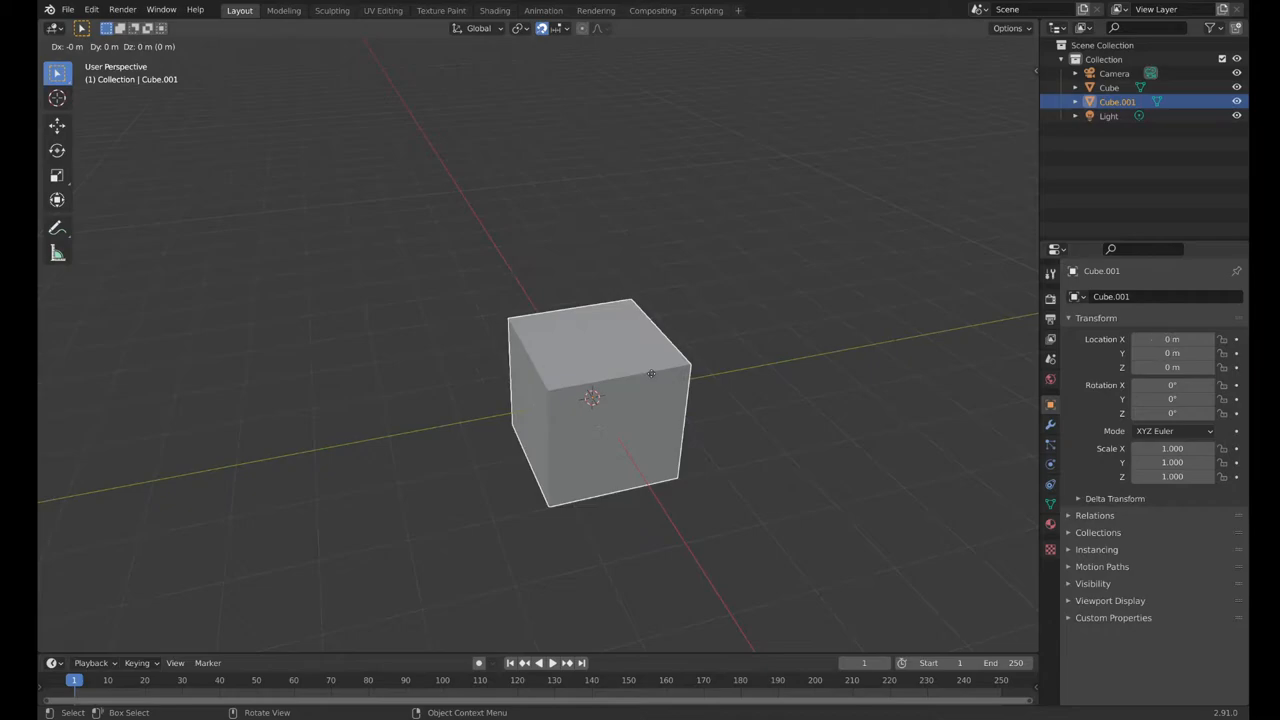
pyautogui.press('z')
pyautogui.click(637, 286)
pyautogui.click(717, 423)
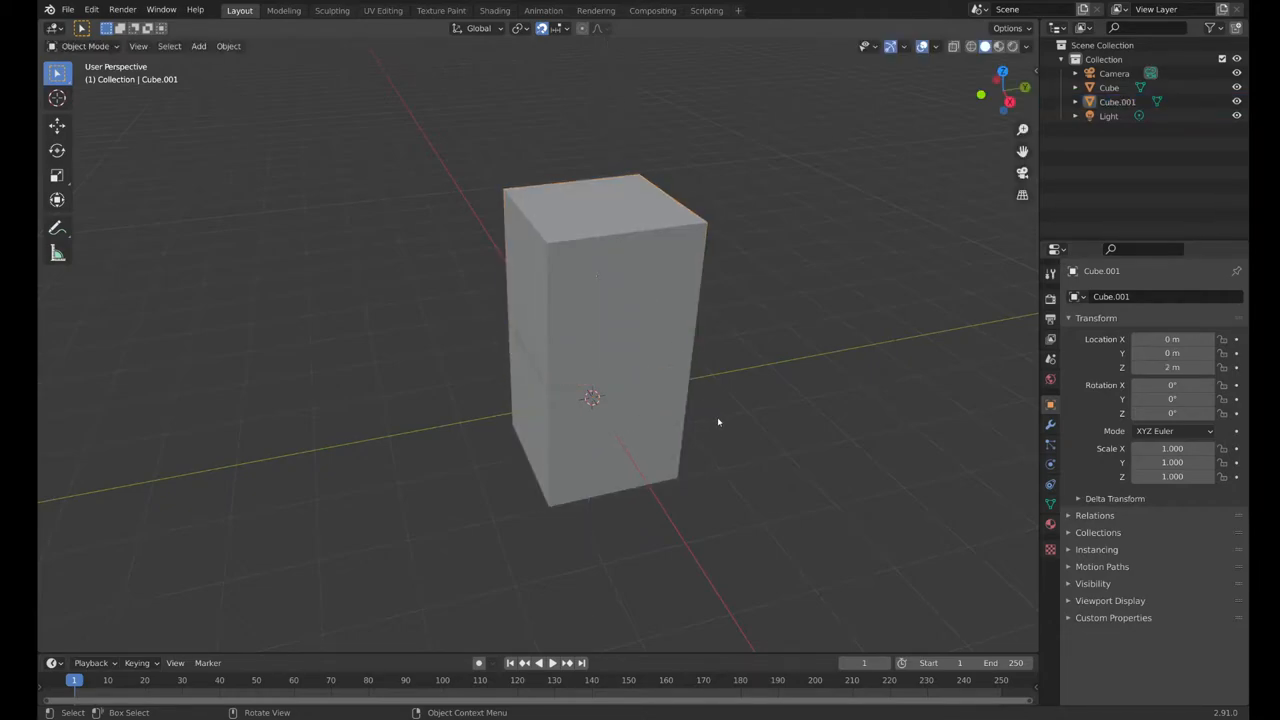
pyautogui.moveTo(717, 423)
pyautogui.mouseDown(button='middle')
pyautogui.moveTo(723, 378)
pyautogui.moveTo(680, 340)
pyautogui.moveTo(634, 349)
pyautogui.moveTo(629, 389)
pyautogui.moveTo(753, 386)
pyautogui.mouseUp(button='middle')
pyautogui.hotkey('ctrl', 'z')
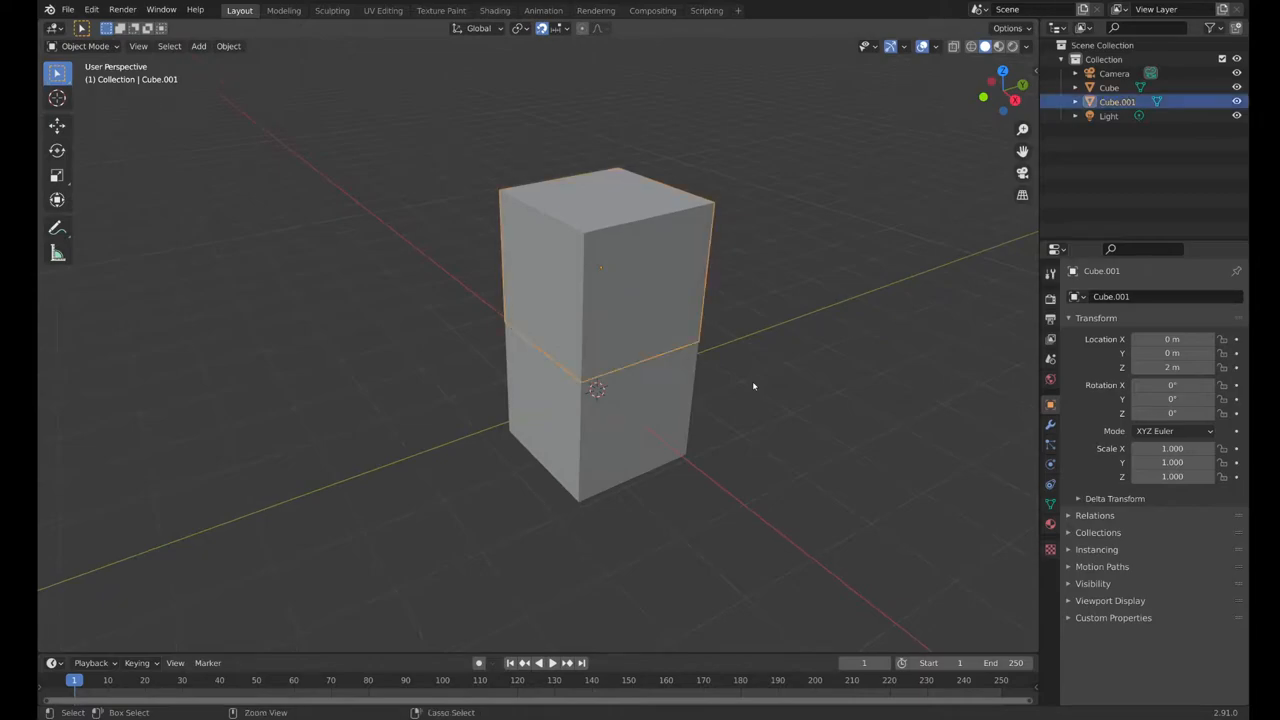
pyautogui.hotkey('ctrl', 'z')
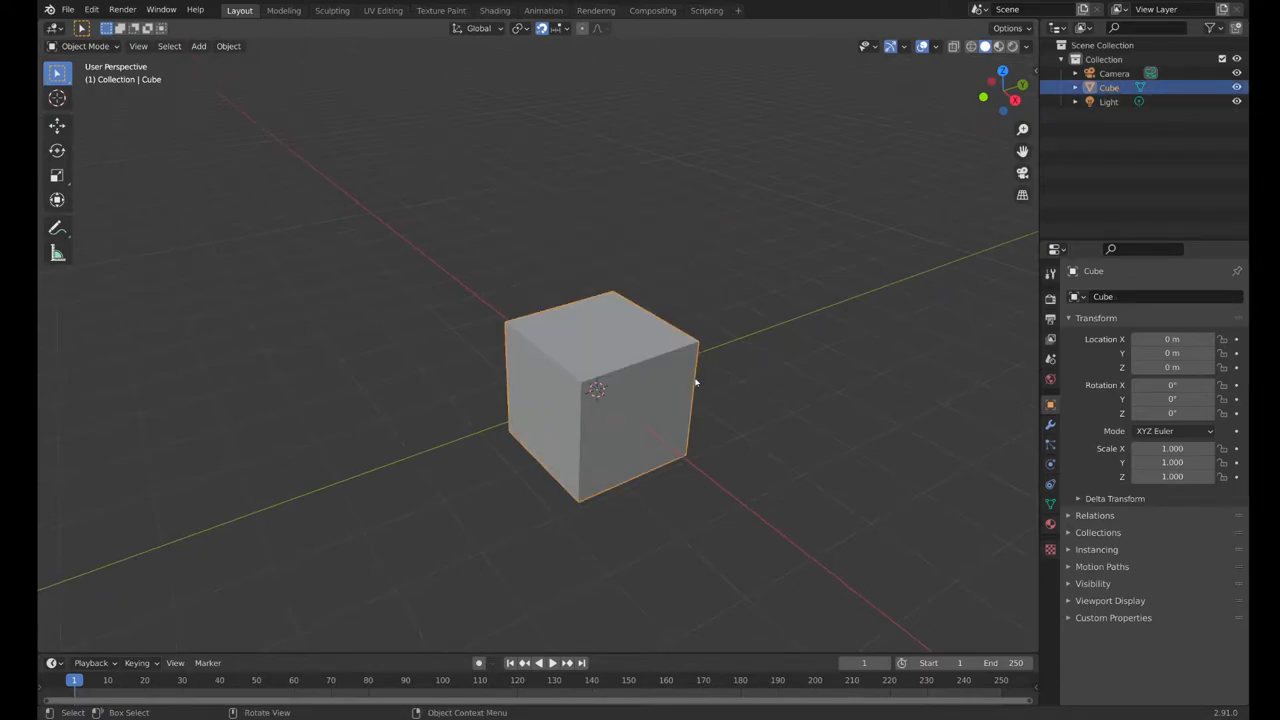
# Duplicate the cube exactly 2 m up along Z, making a two-cube column.
pyautogui.hotkey('shift', 'd')
pyautogui.press('z')
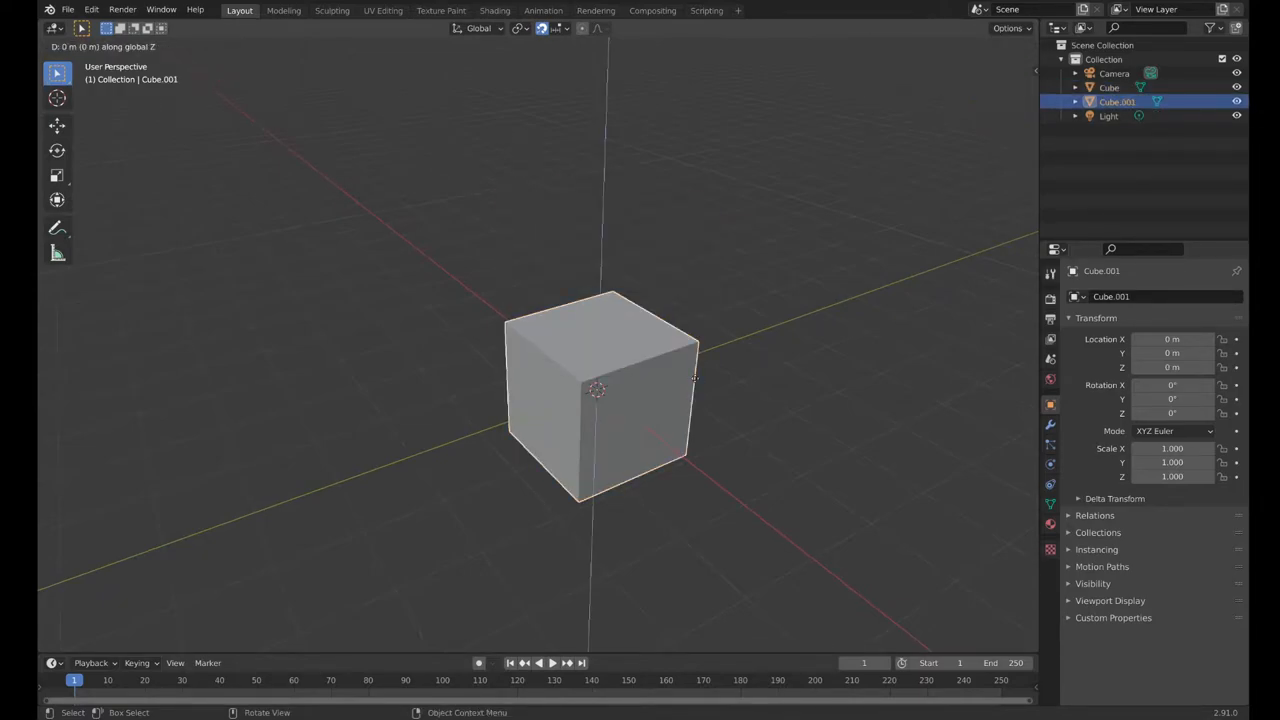
pyautogui.press('2')
pyautogui.press('Return')
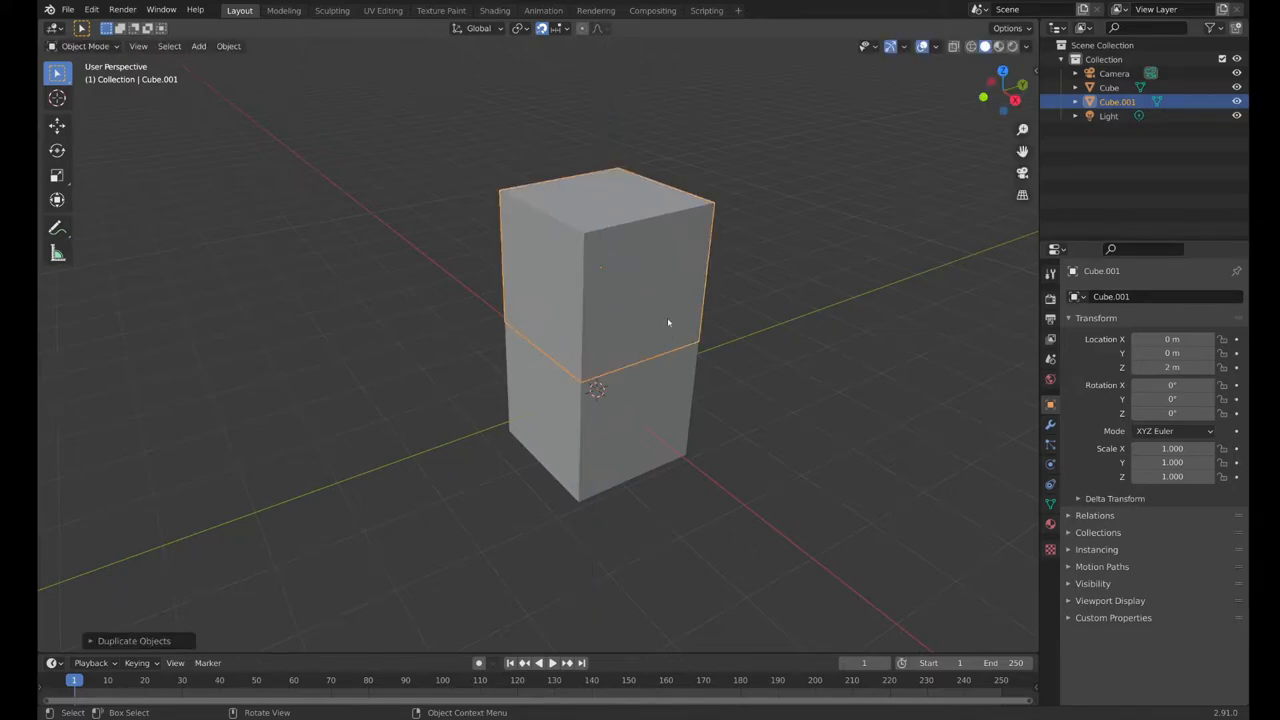
pyautogui.scroll(-1, 726, 237)
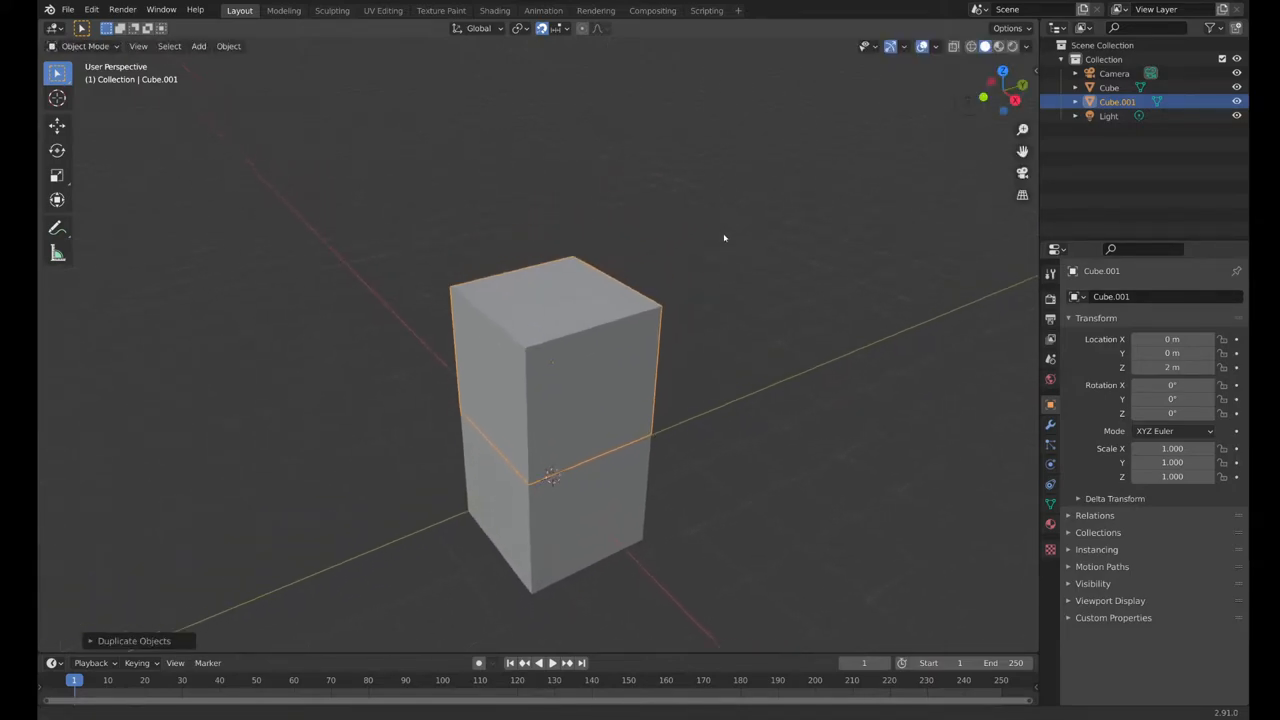
pyautogui.scroll(-2, 675, 326)
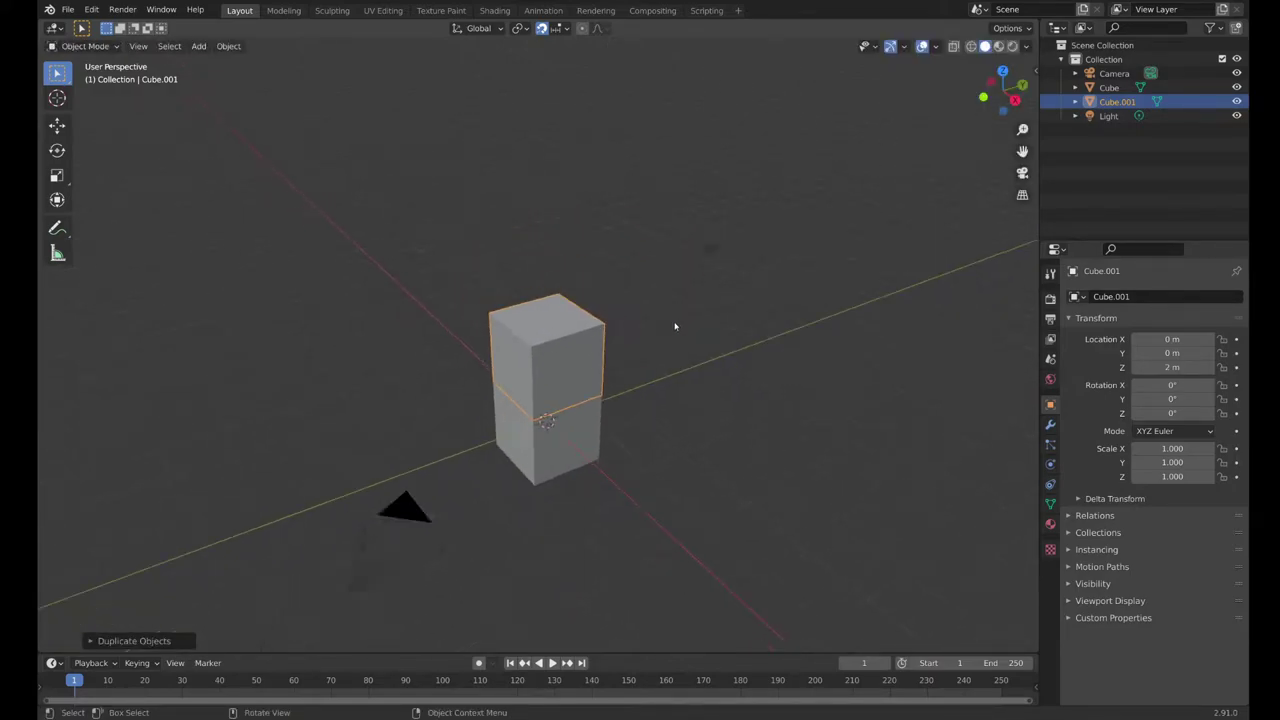
pyautogui.click(549, 473)
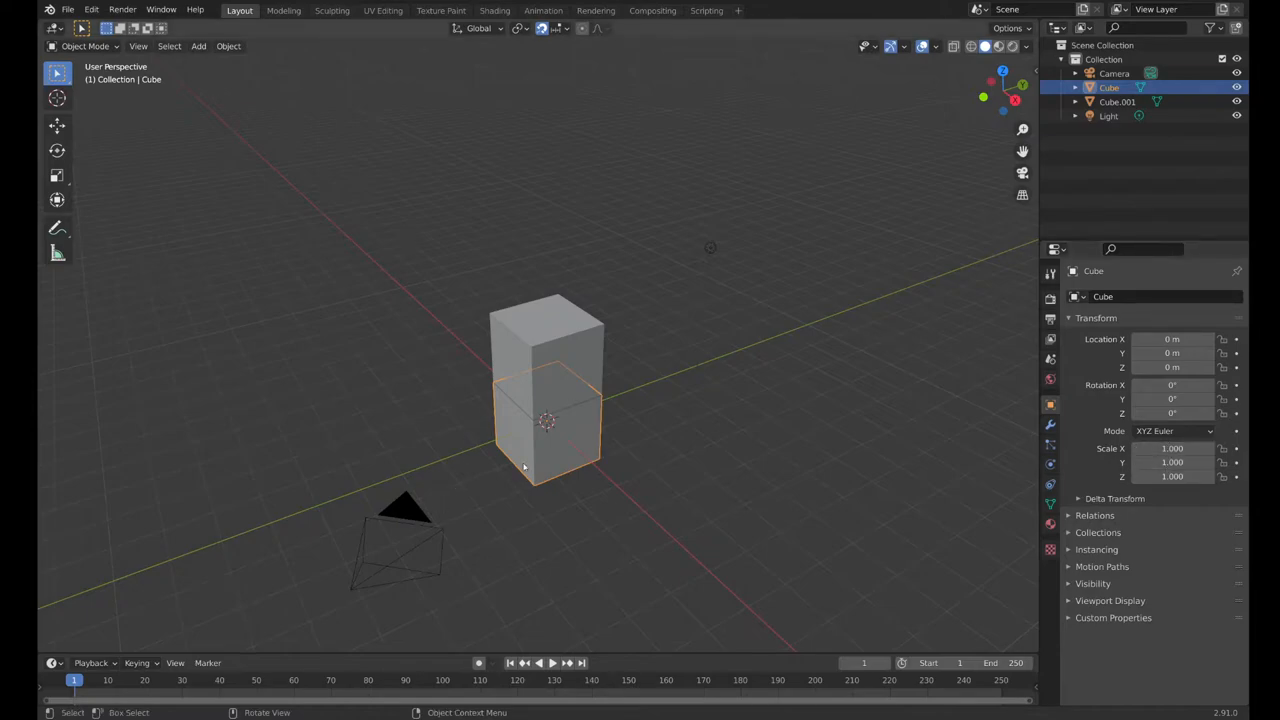
# Stack three more 2 m-spaced copies so the trunk has five cubes, topmost at 8 m.
pyautogui.click(577, 364)
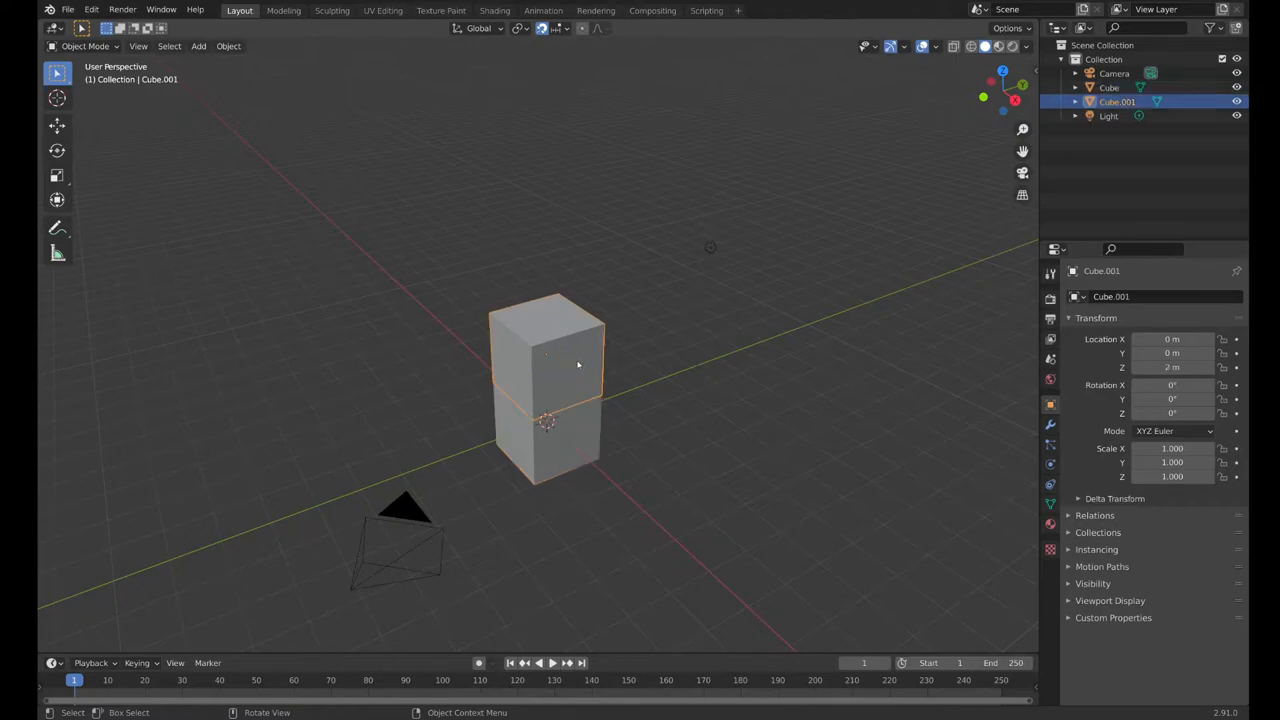
pyautogui.hotkey('shift', 'd')
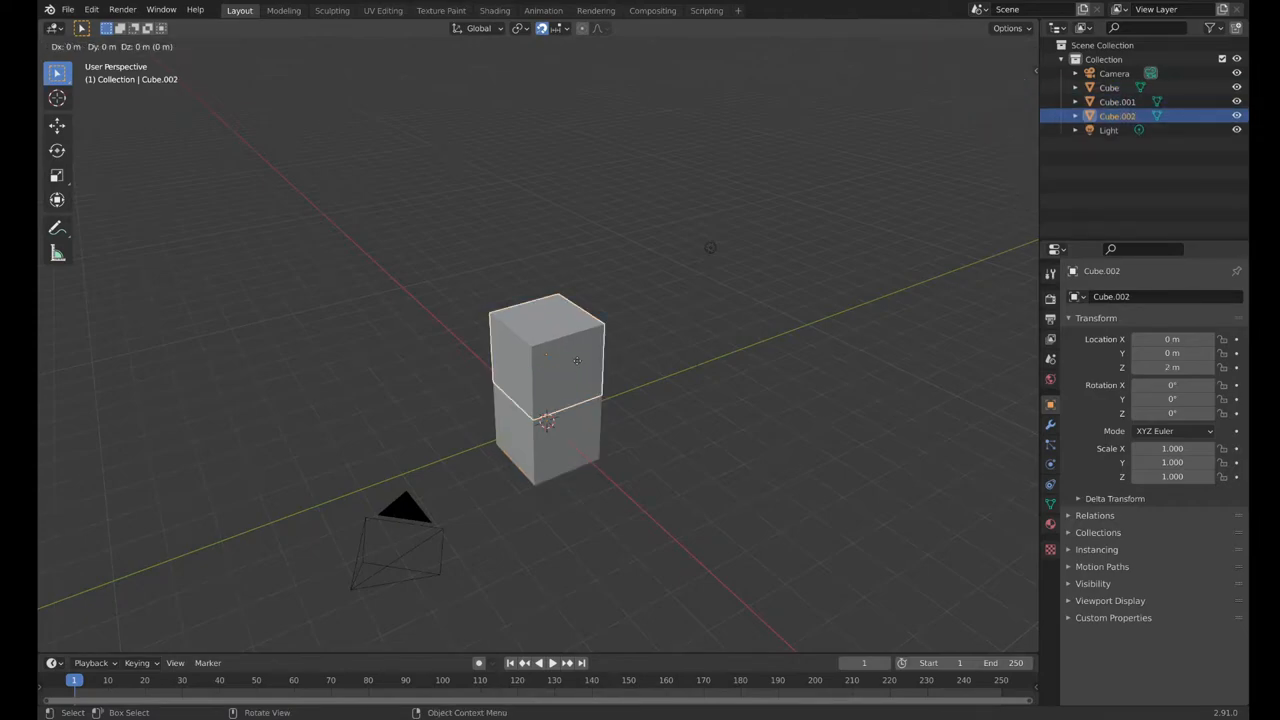
pyautogui.write('z2')
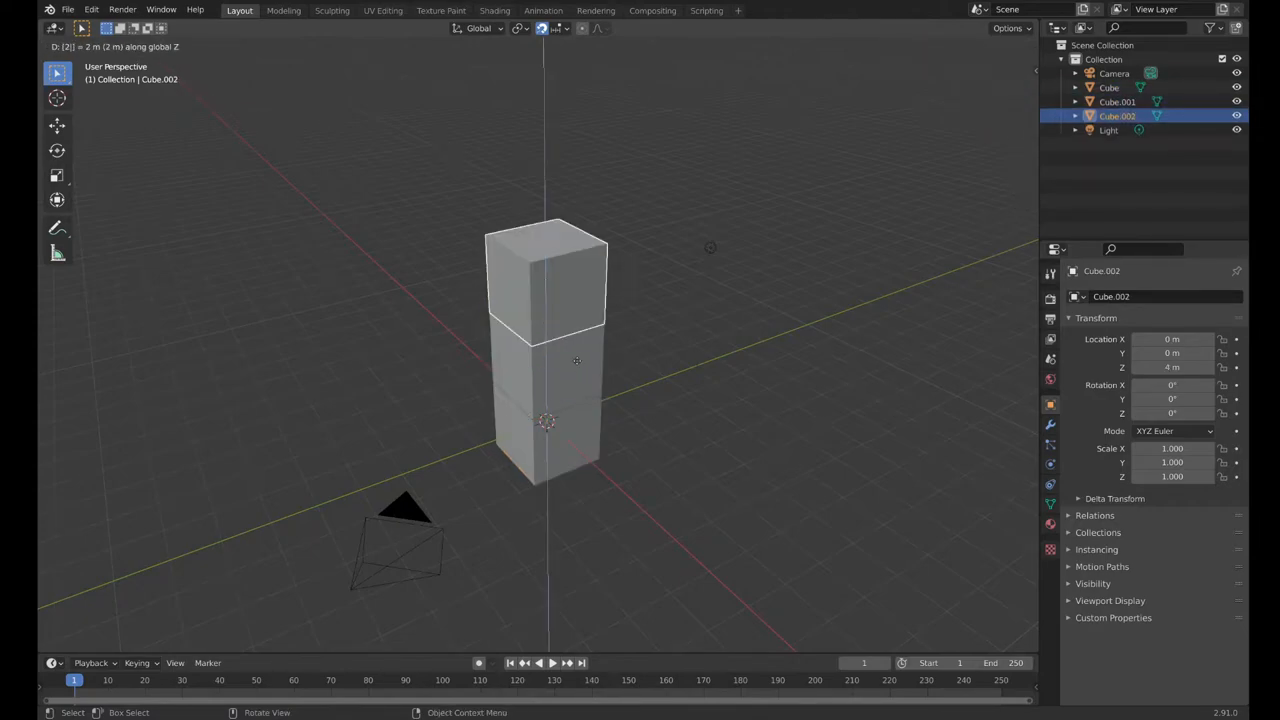
pyautogui.press('Return')
pyautogui.hotkey('shift', 'd')
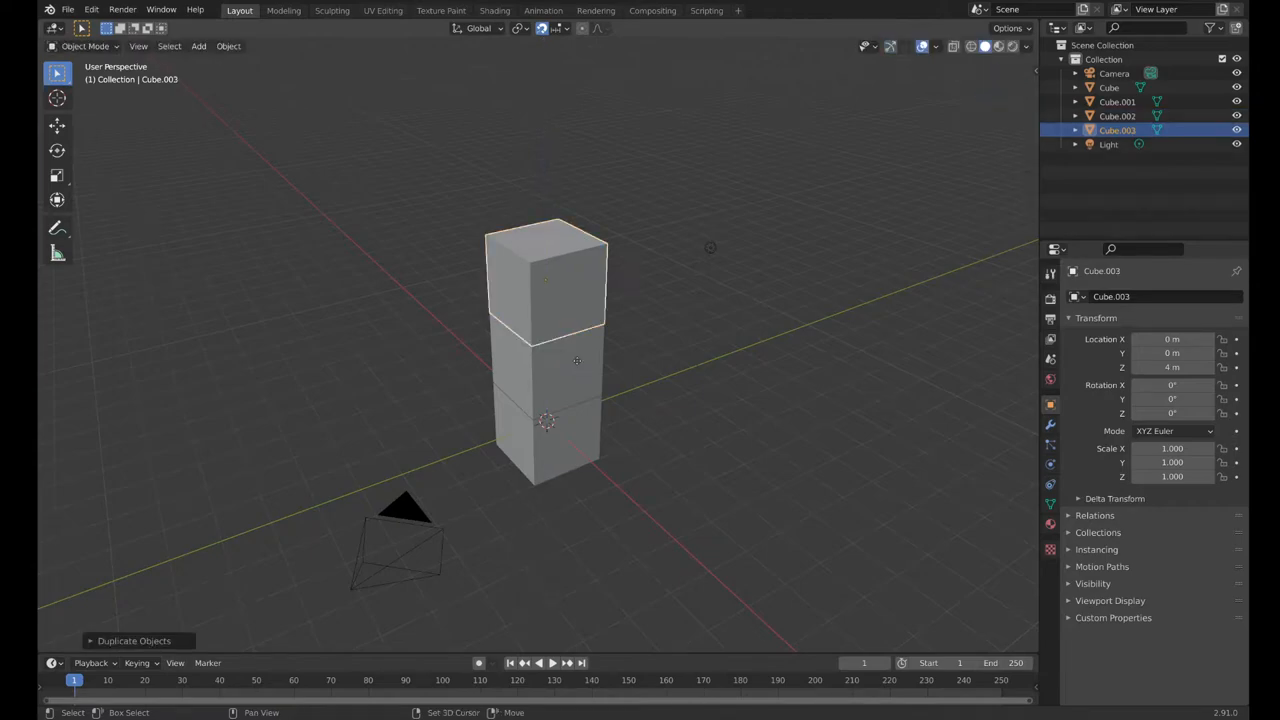
pyautogui.write('z')
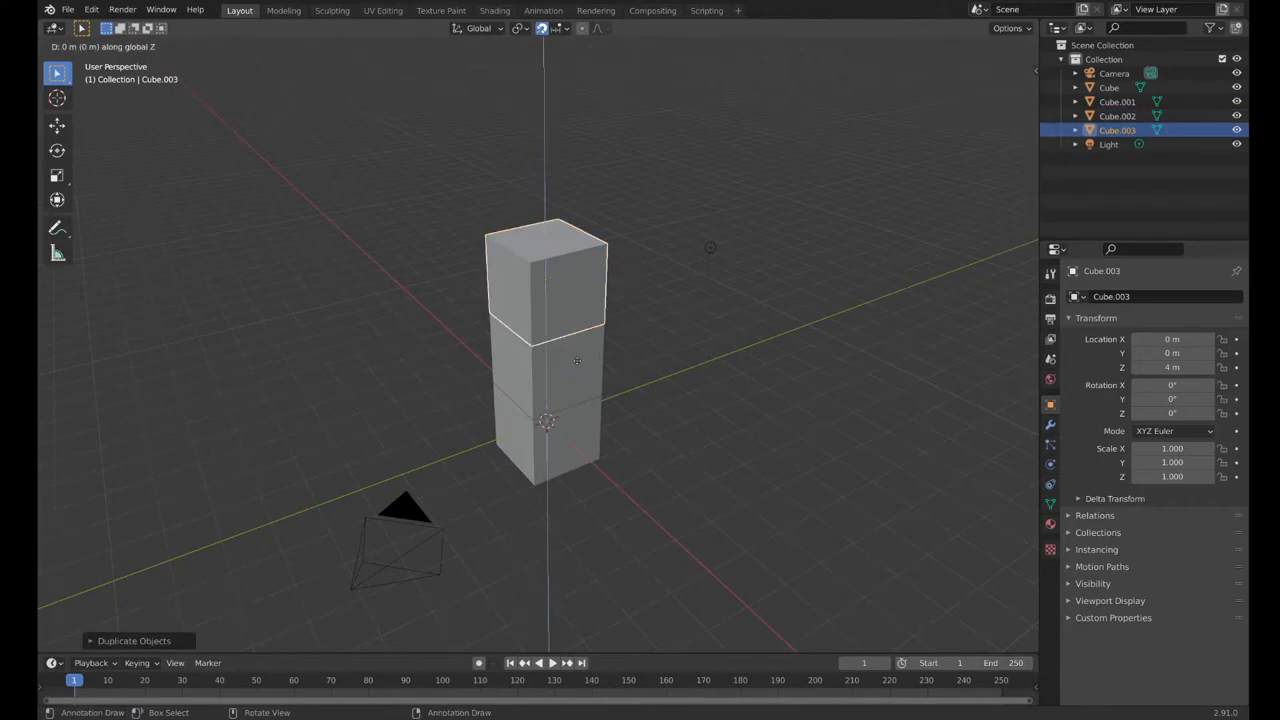
pyautogui.write('2')
pyautogui.press('Return')
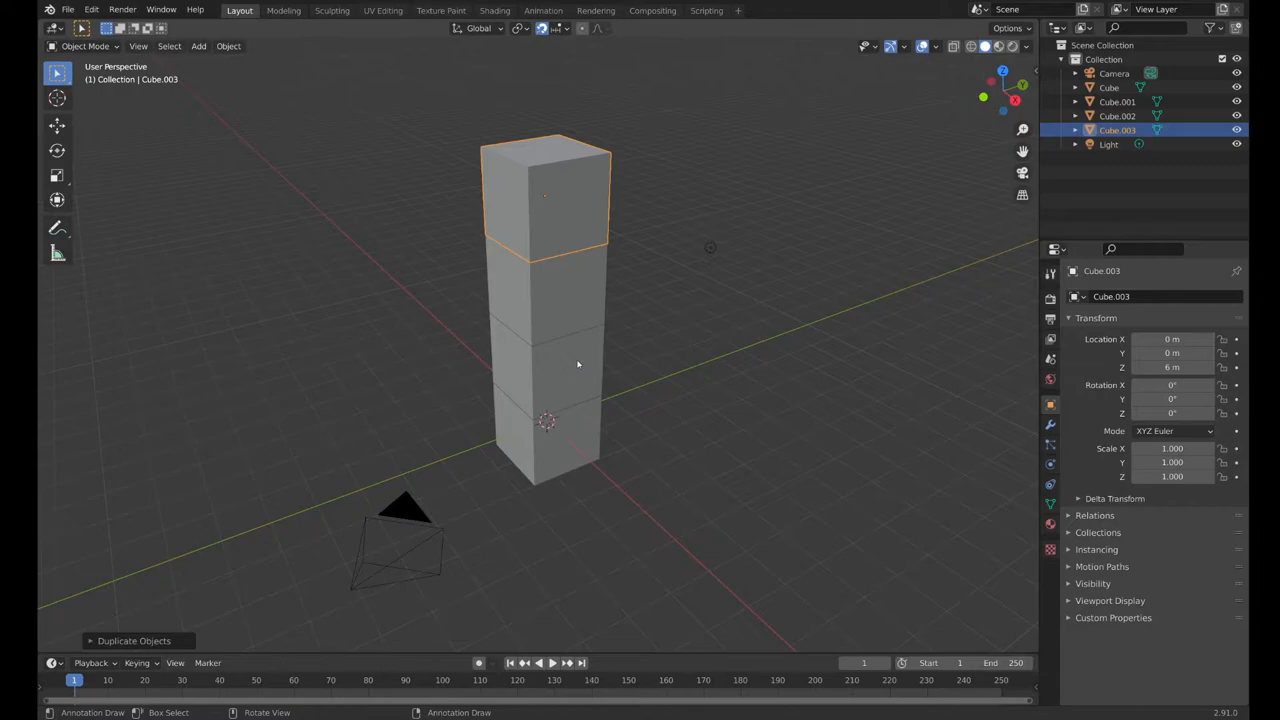
pyautogui.hotkey('shift', 'd')
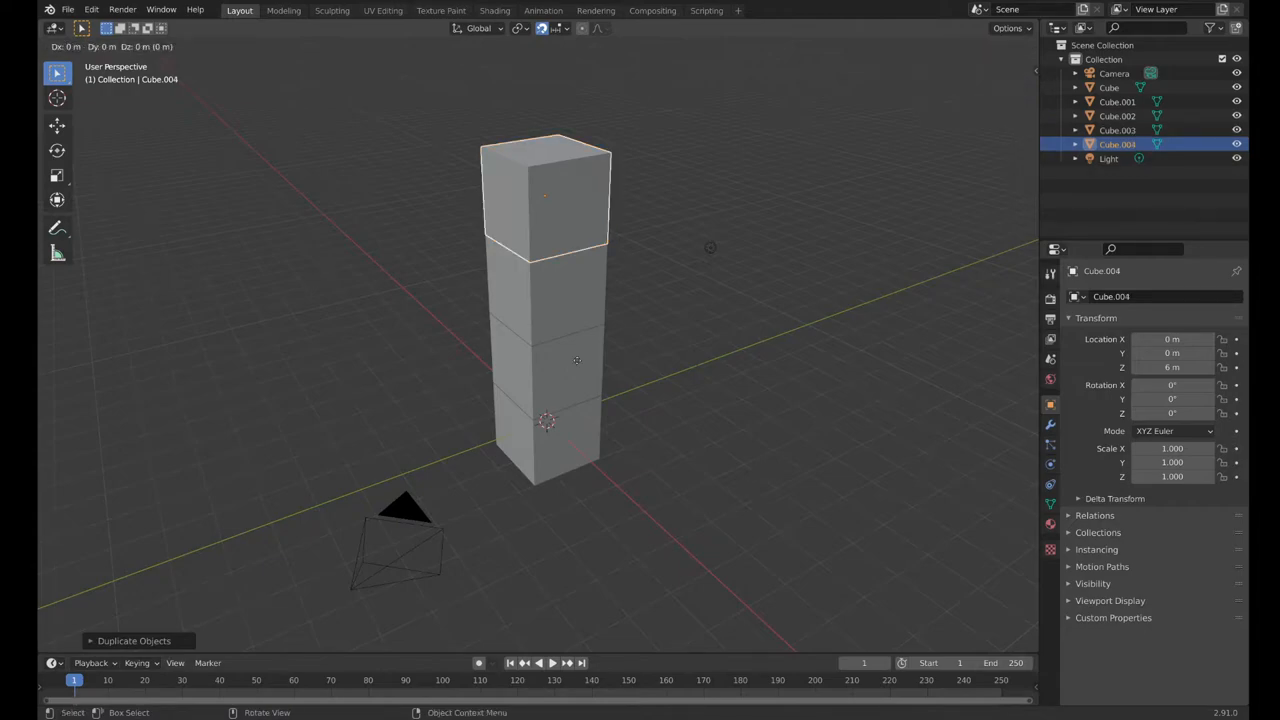
pyautogui.write('z2')
pyautogui.press('Return')
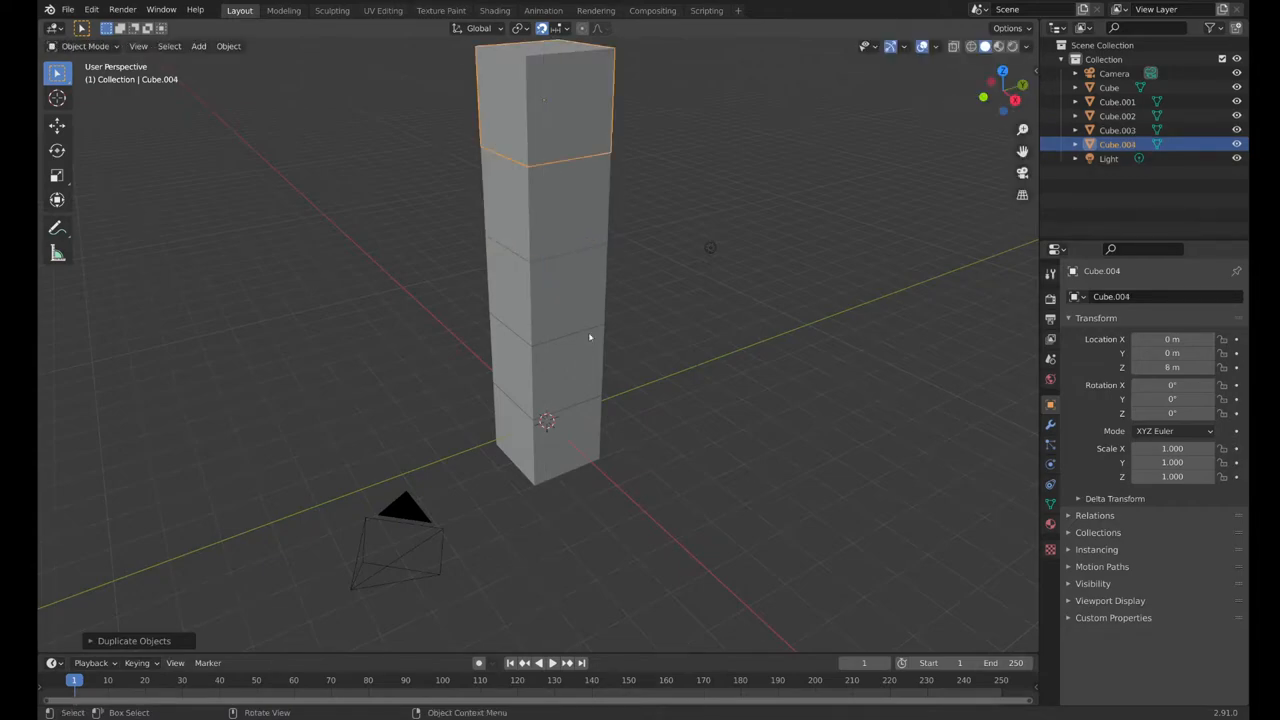
pyautogui.scroll(-5, 590, 337)
pyautogui.click(636, 204)
pyautogui.moveTo(643, 197)
pyautogui.mouseDown(button='middle')
pyautogui.moveTo(571, 191)
pyautogui.moveTo(631, 249)
pyautogui.mouseUp(button='middle')
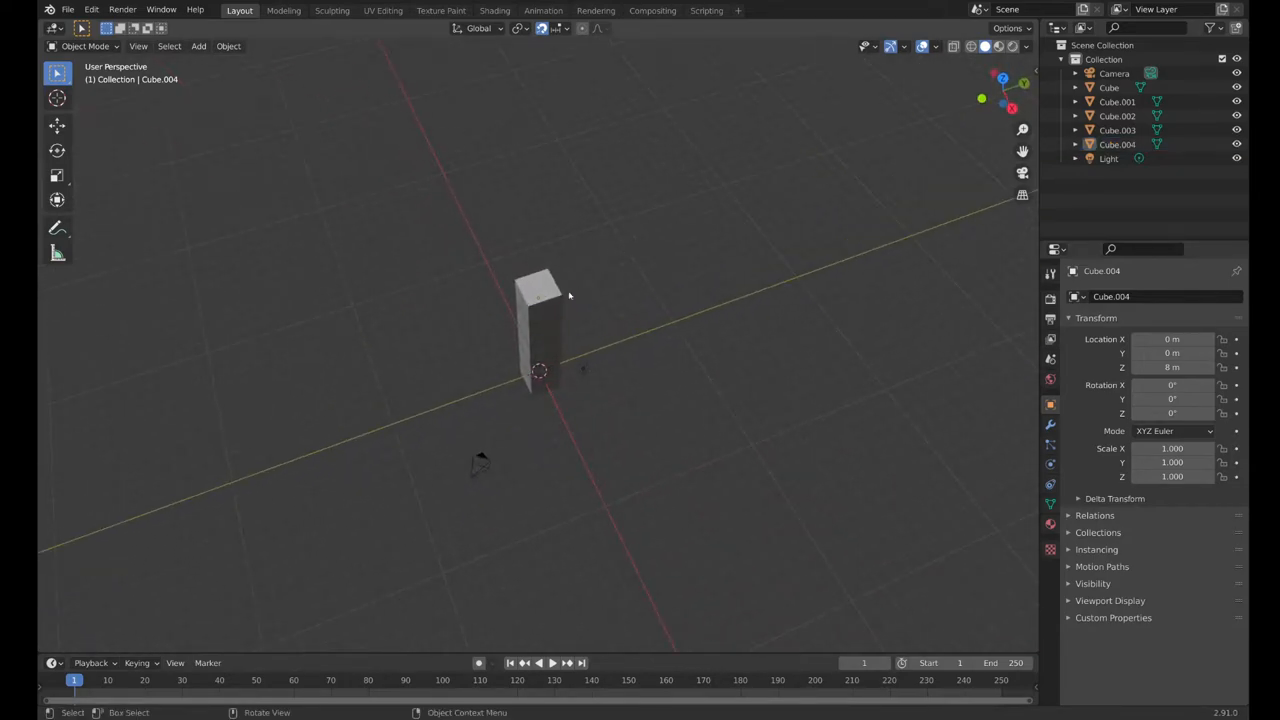
pyautogui.scroll(3, 569, 295)
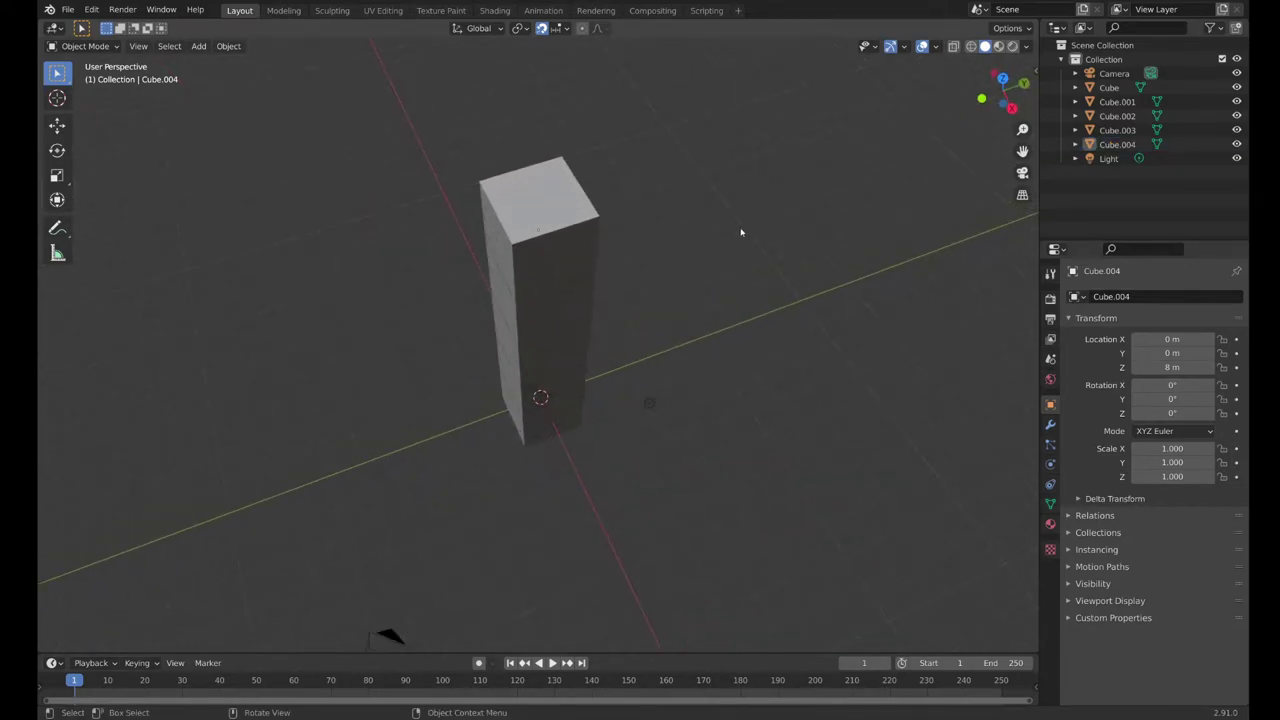
# From the trunk top, duplicate cubes along Y to 2, 4 and 6 m.
pyautogui.click(574, 281)
pyautogui.moveTo(590, 192); pyautogui.dragTo(613, 199, button='middle')
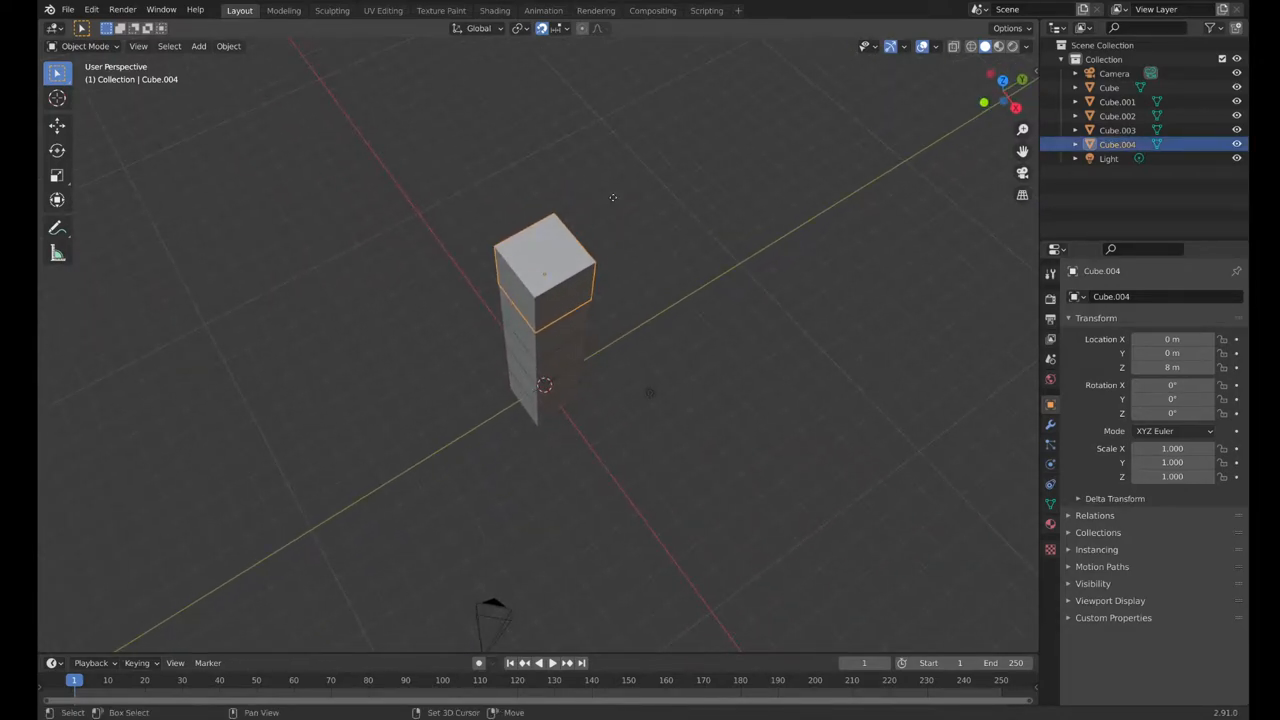
pyautogui.hotkey('shift', 'd')
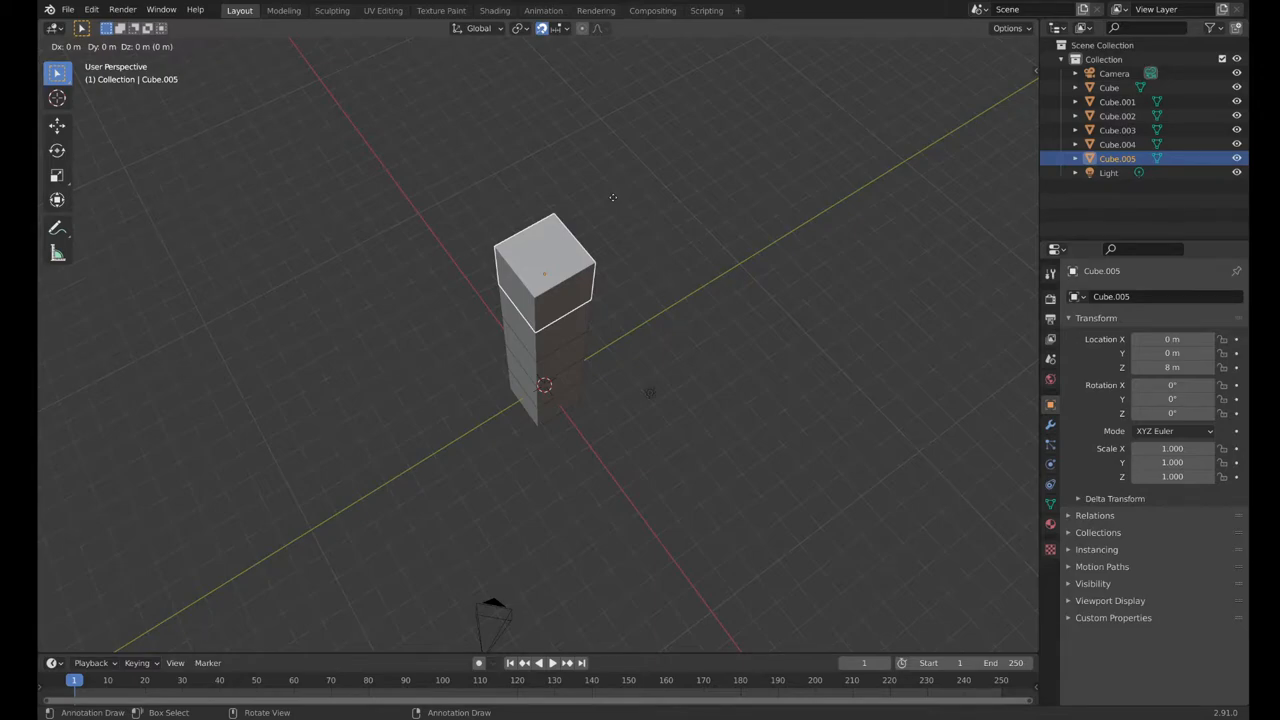
pyautogui.write('y2')
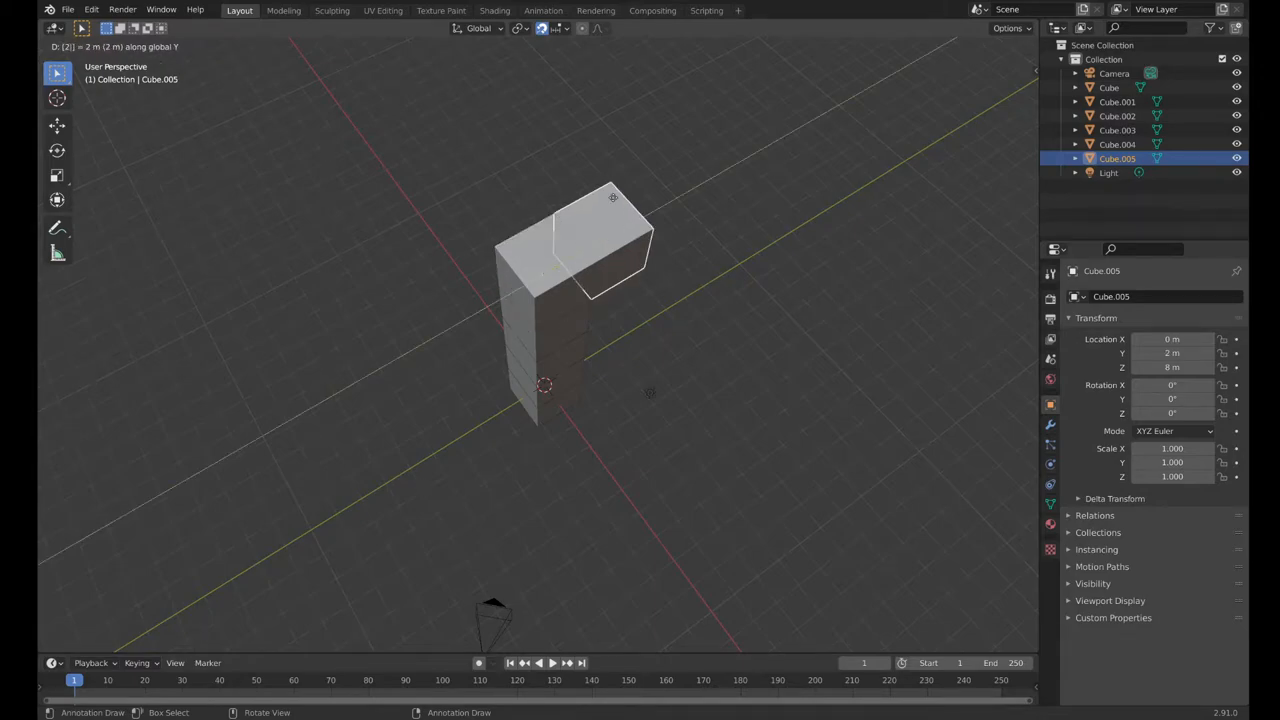
pyautogui.press('Return')
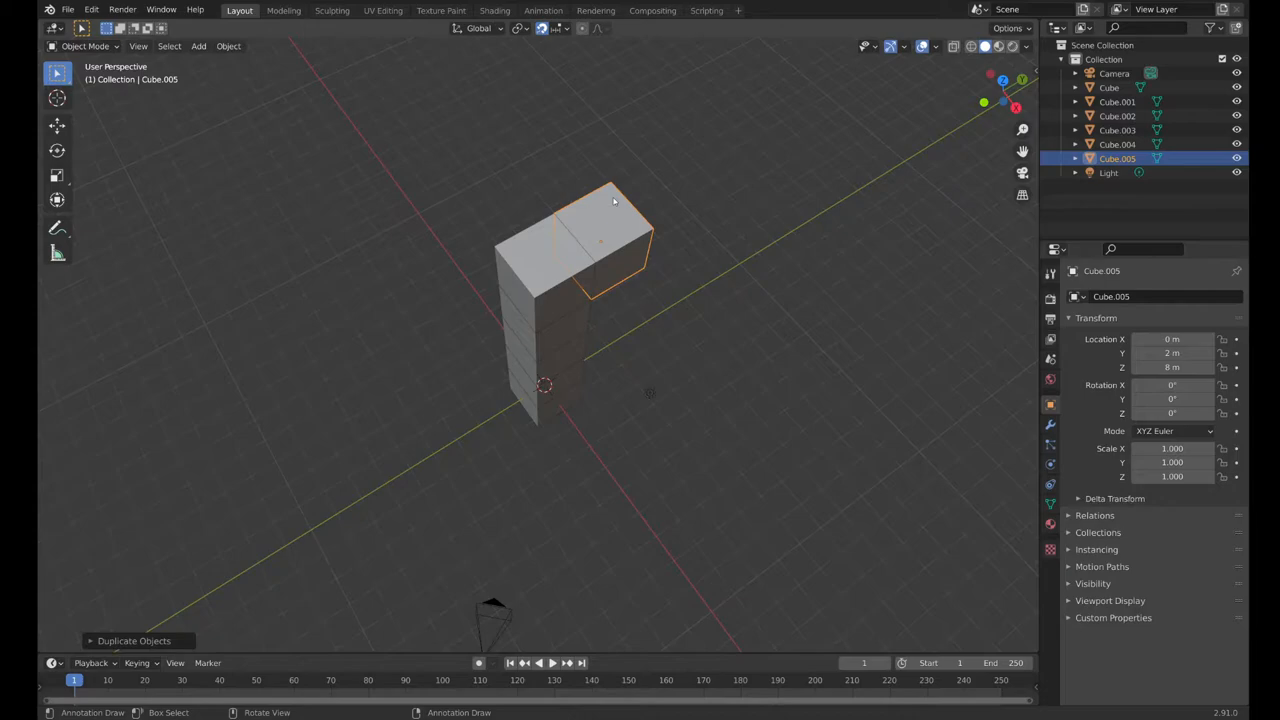
pyautogui.hotkey('shift', 'd')
pyautogui.press('y')
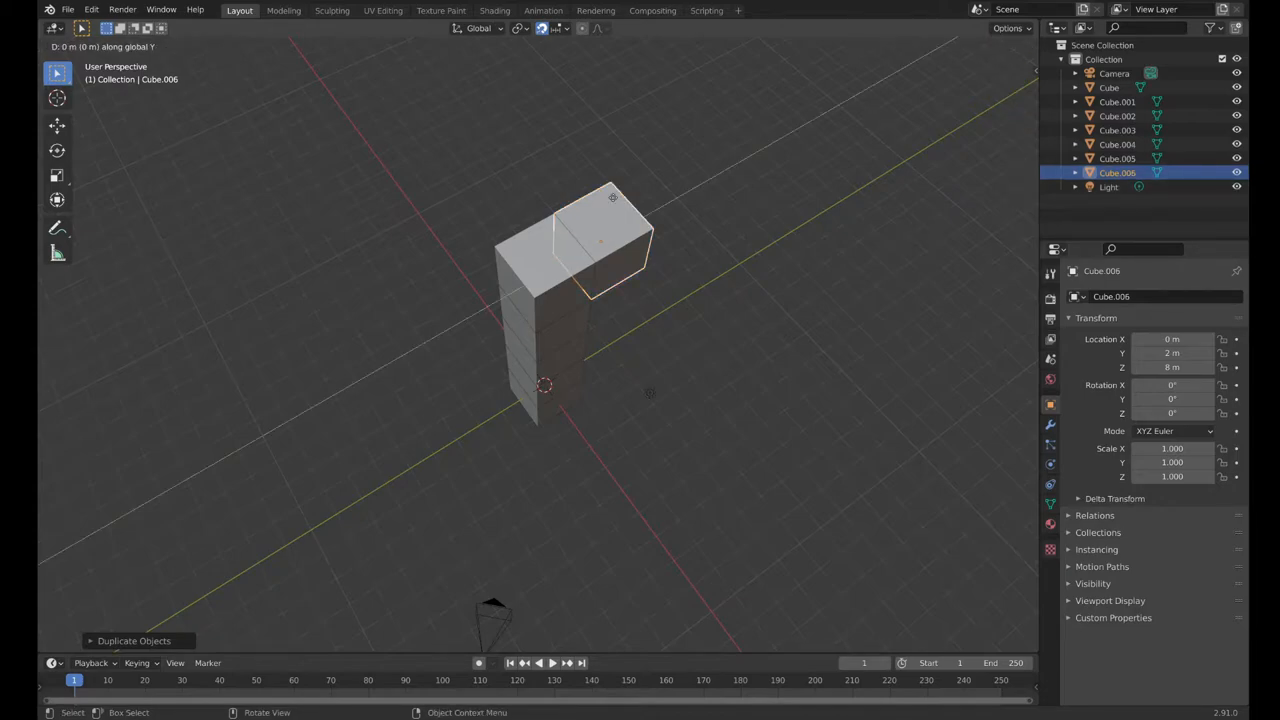
pyautogui.write('2')
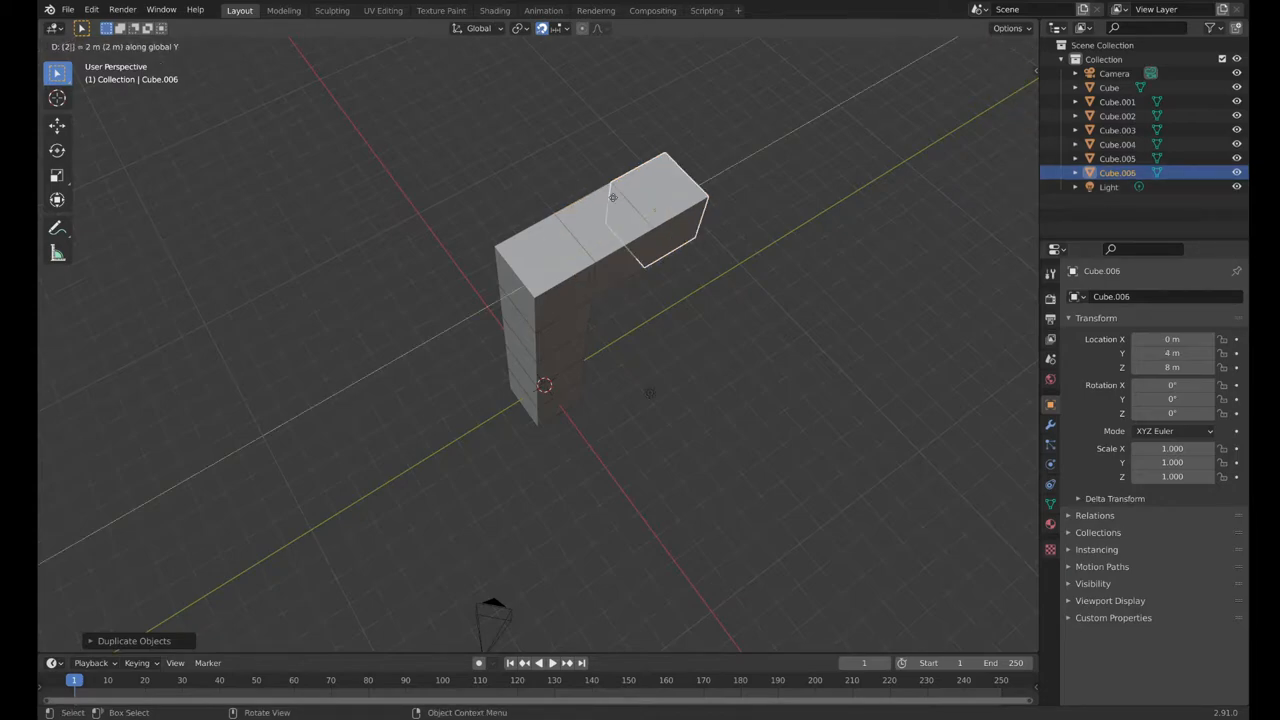
pyautogui.press('Return')
pyautogui.hotkey('shift', 'd')
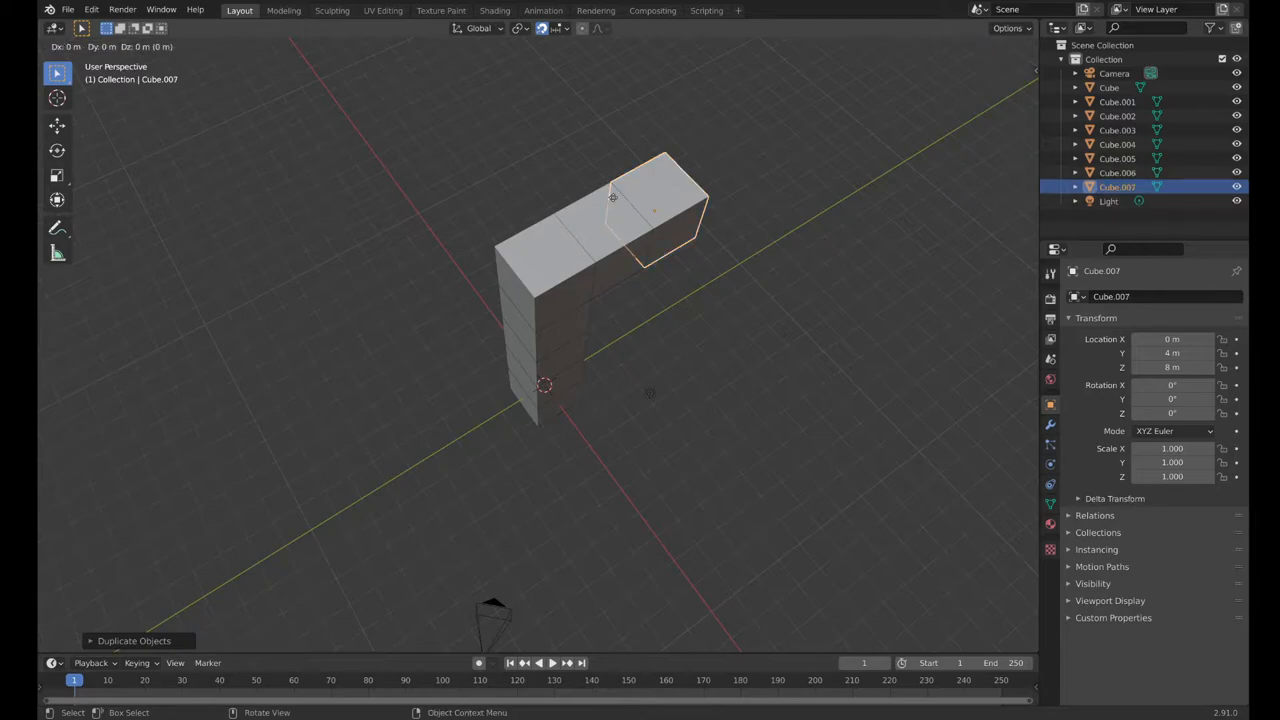
pyautogui.write('y')
pyautogui.write('2')
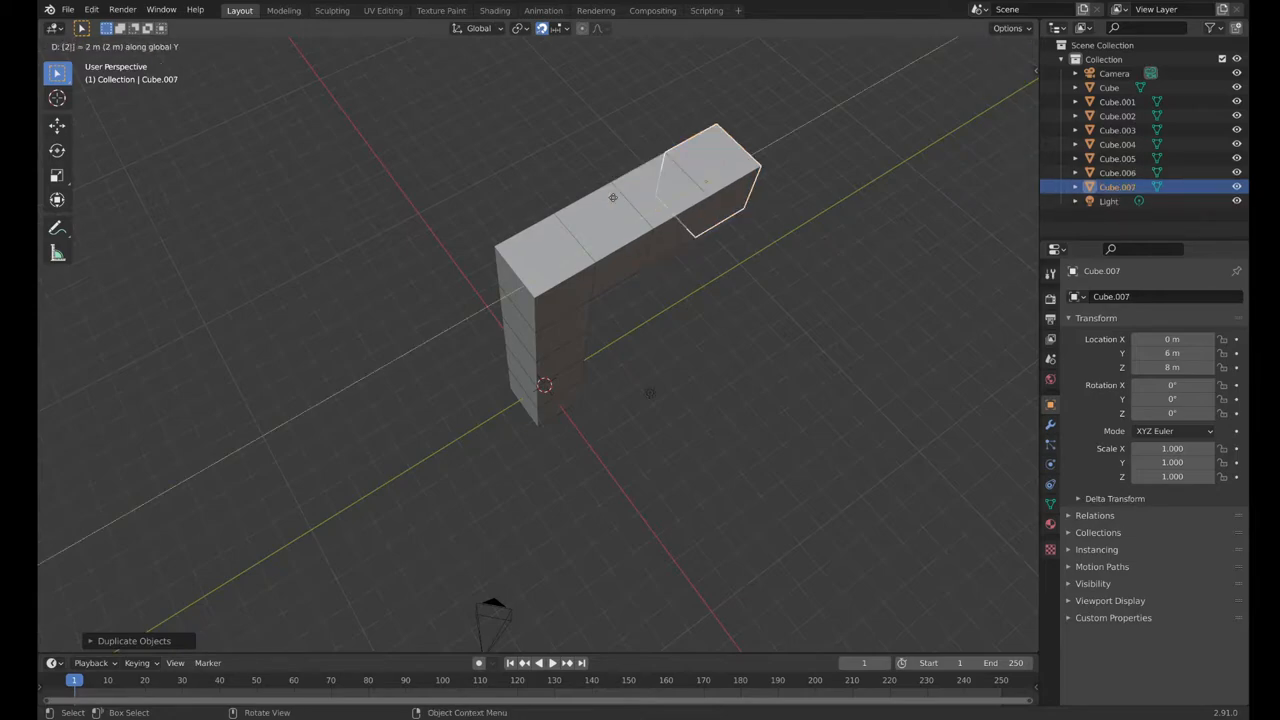
pyautogui.press('Return')
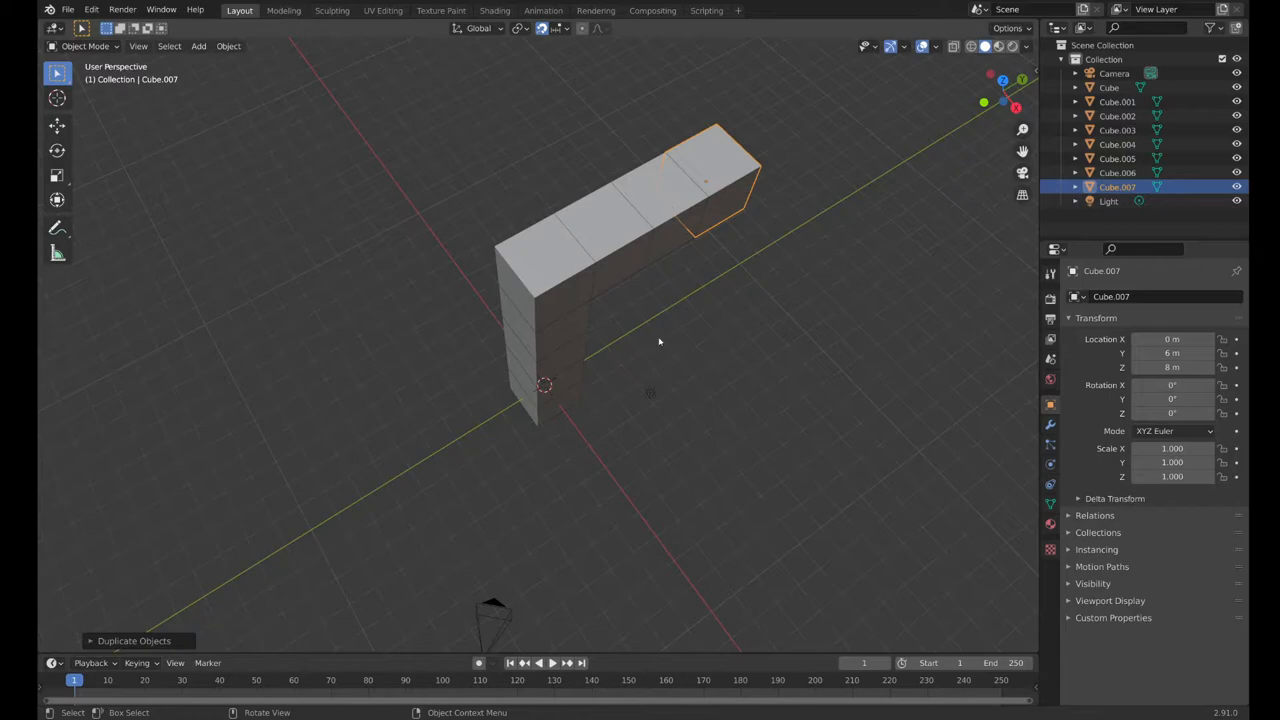
pyautogui.click(659, 342)
pyautogui.scroll(-2, 660, 456)
pyautogui.scroll(4, 651, 451)
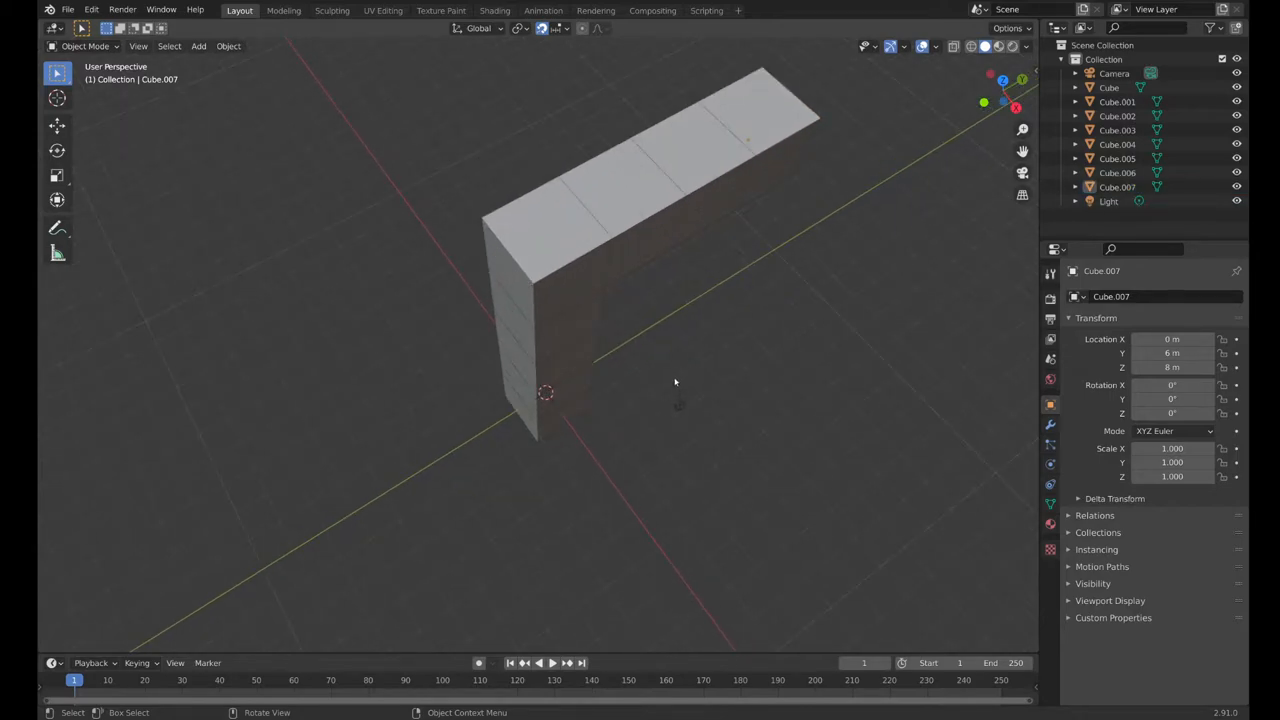
# Duplicate the trunk-top cube 2 m along negative Y, starting the opposite arm.
pyautogui.click(575, 273)
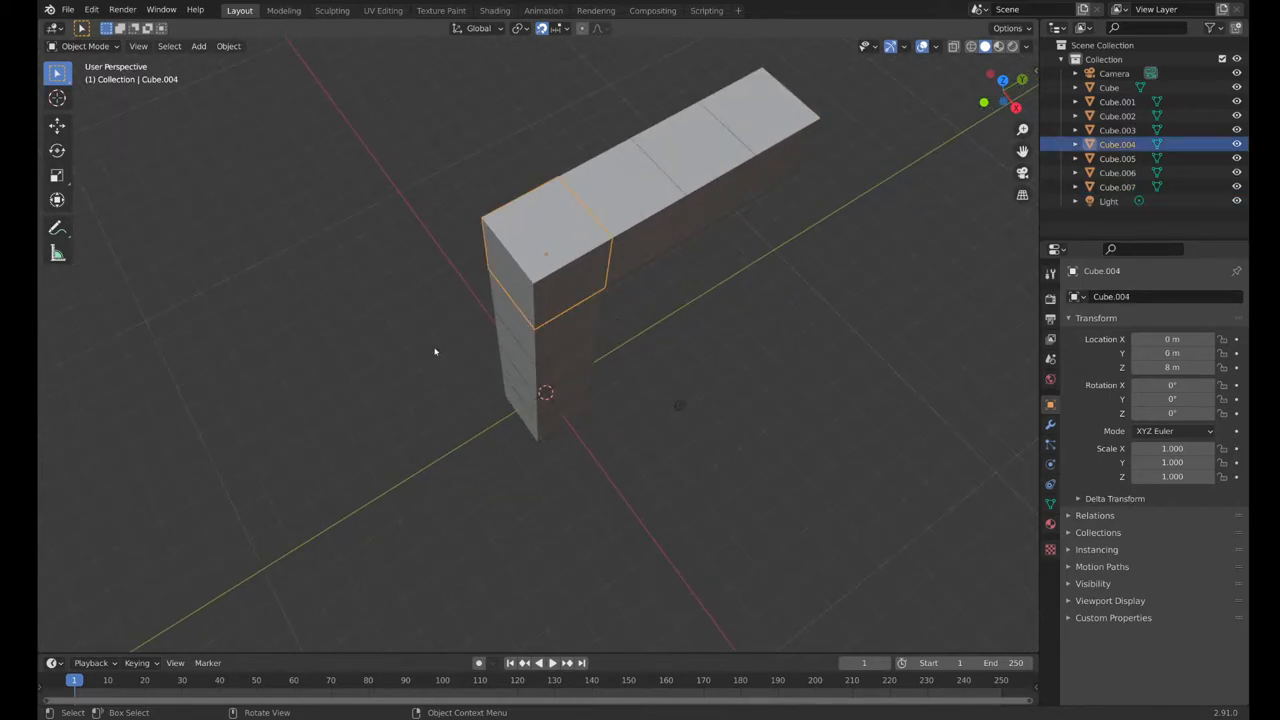
pyautogui.hotkey('shift', 'd')
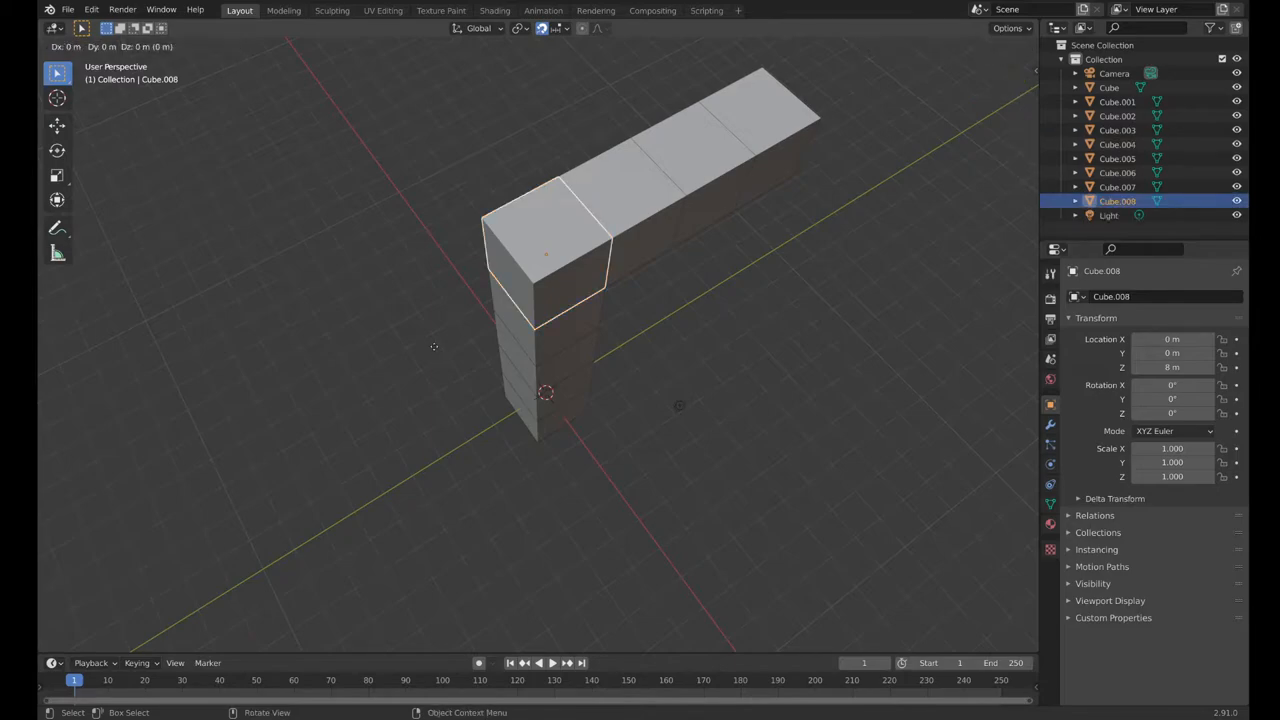
pyautogui.write('x: [-(2')
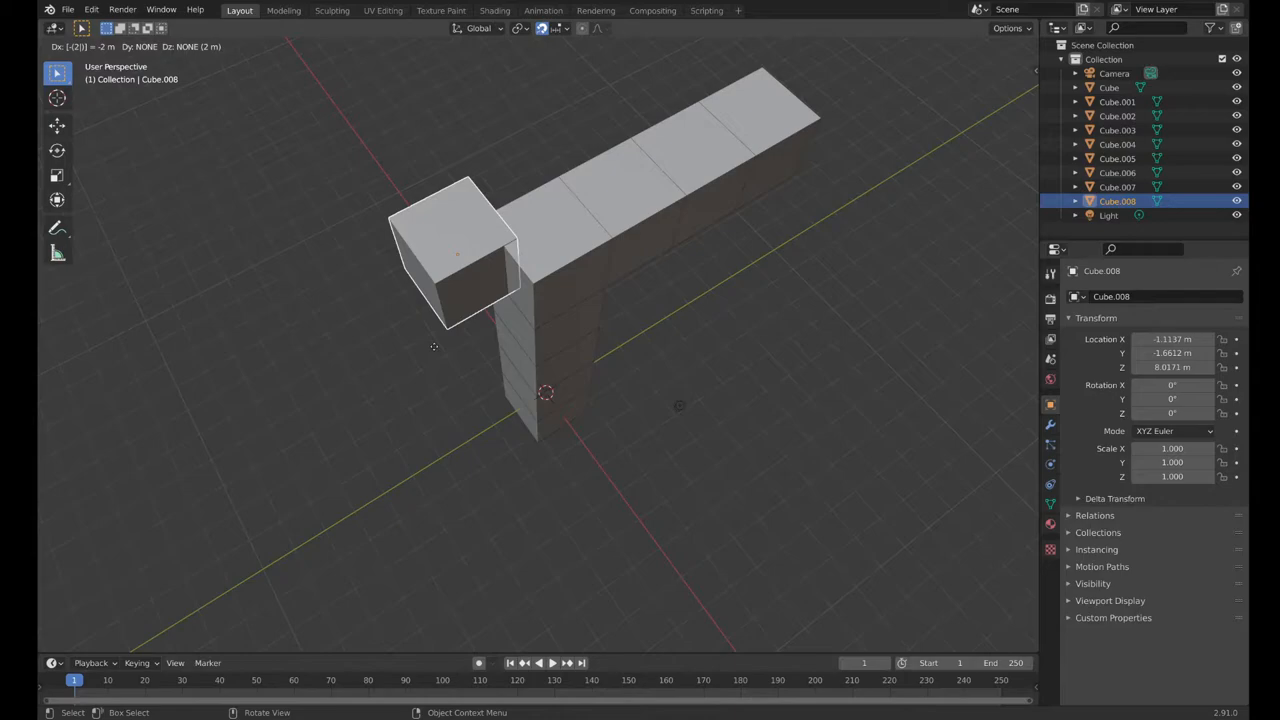
pyautogui.press('Escape')
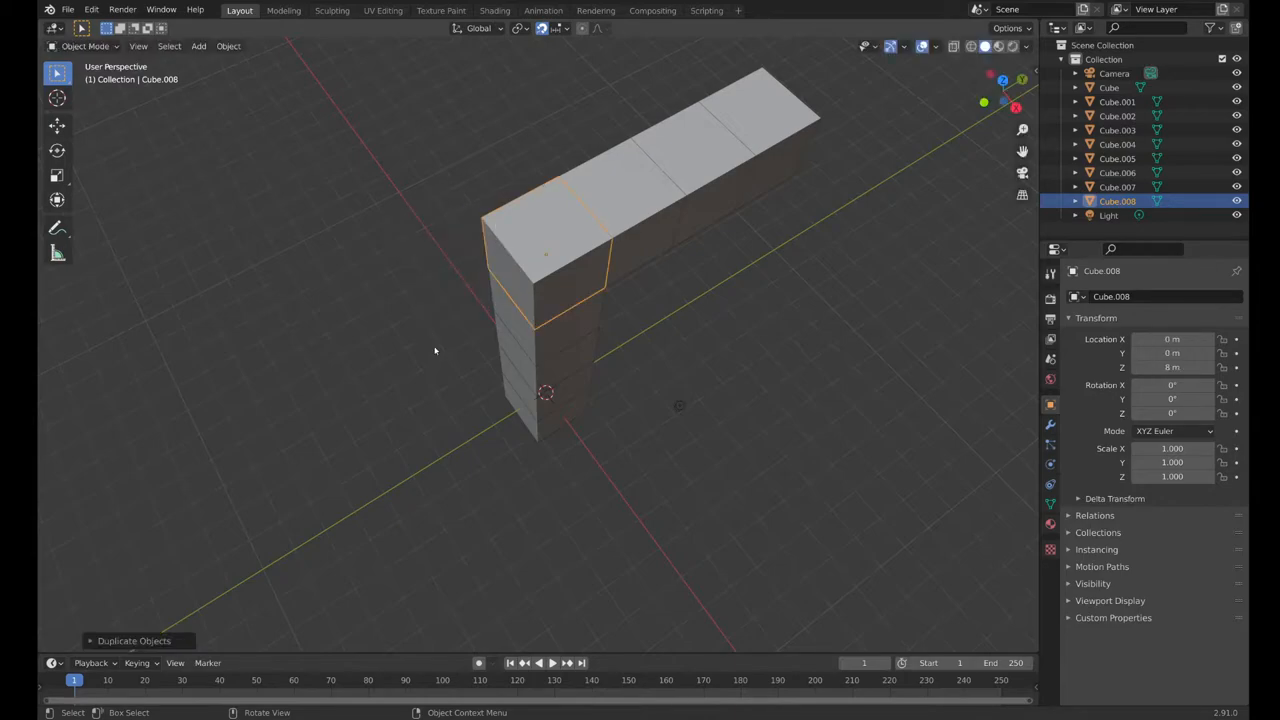
pyautogui.hotkey('shift', 'd')
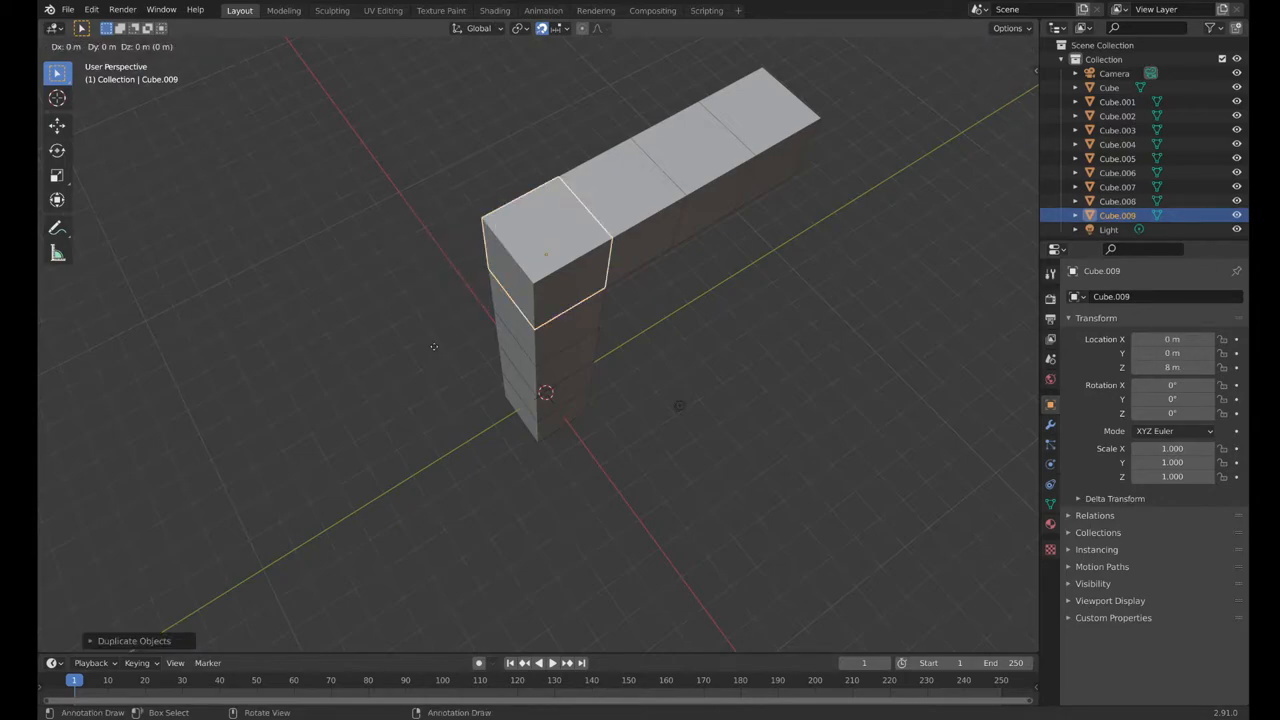
pyautogui.write('y')
pyautogui.write('-2')
pyautogui.press('Return')
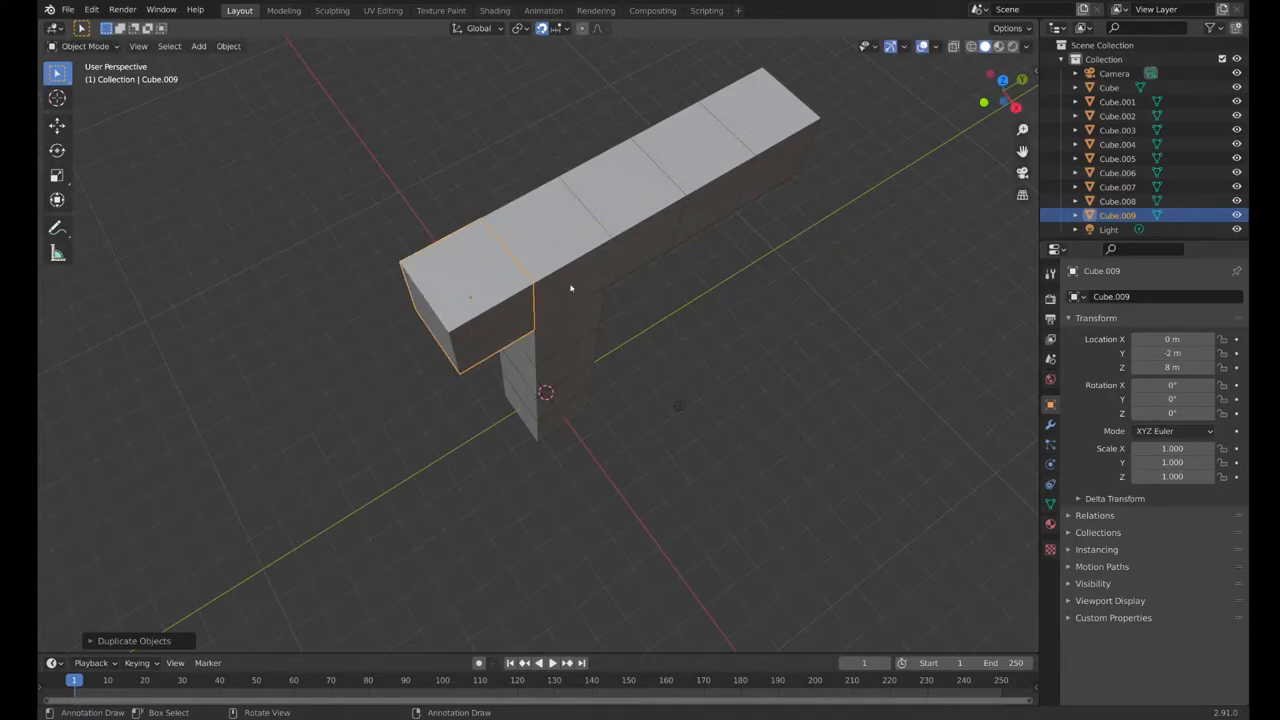
pyautogui.moveTo(703, 306); pyautogui.dragTo(680, 306, button='middle')
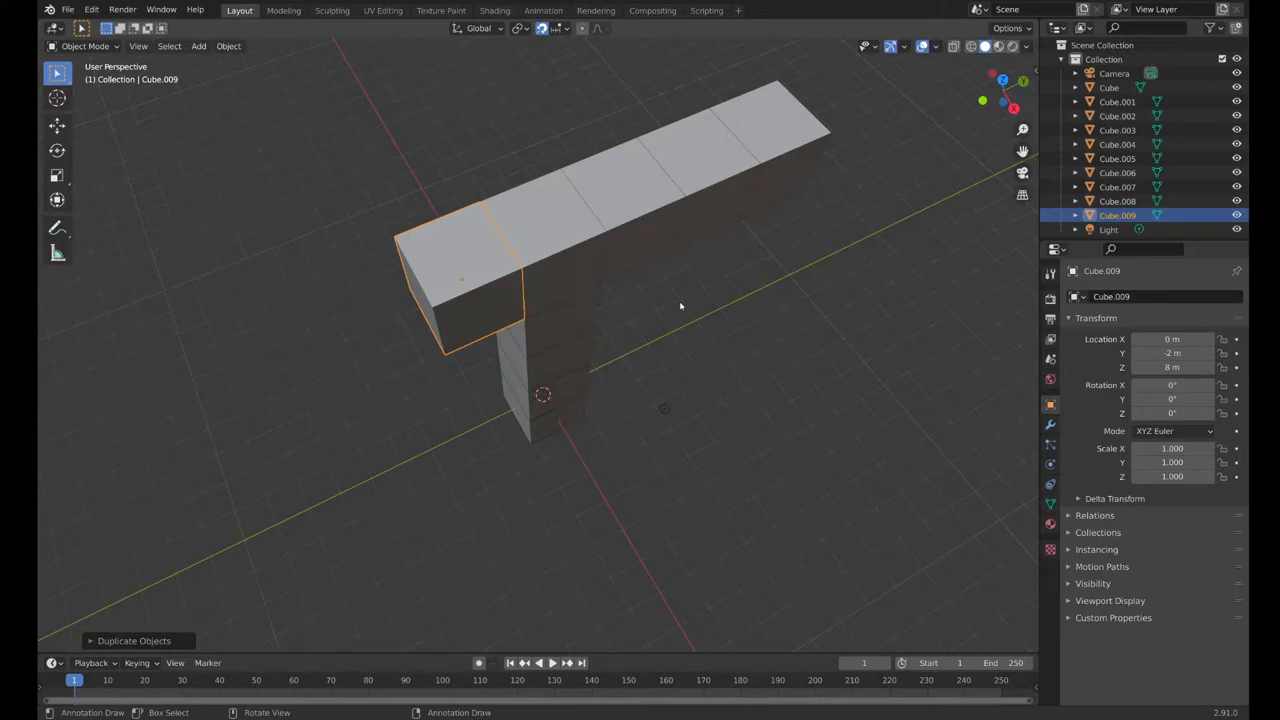
pyautogui.press('g')
pyautogui.press('Escape')
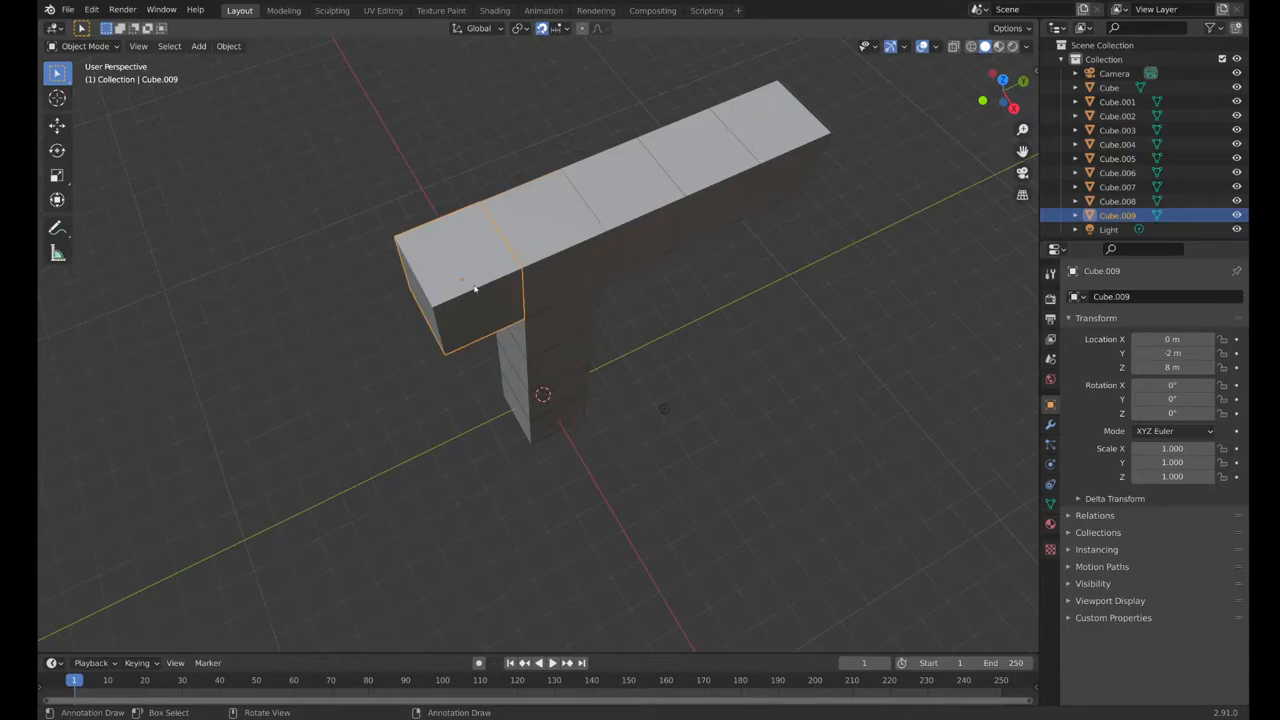
# Extend the negative arm with cubes at Y -4 and -6 m, completing the T beam.
pyautogui.hotkey('shift', 'd')
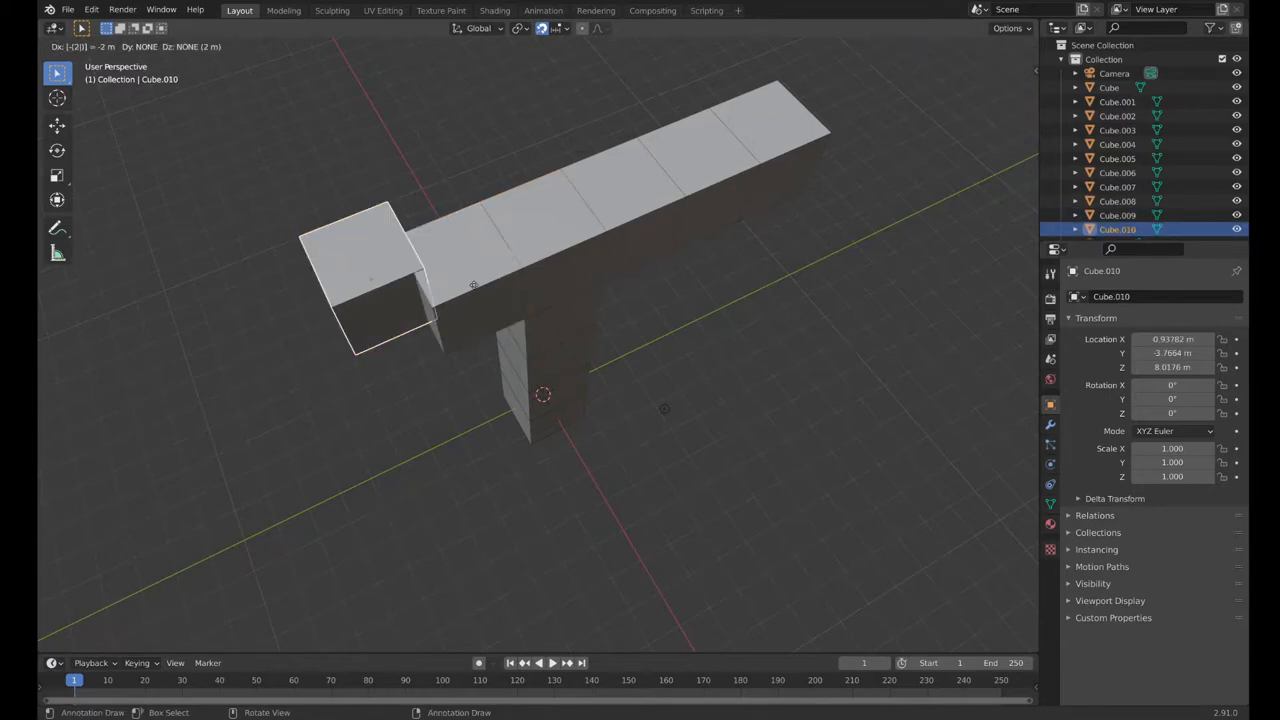
pyautogui.press('Escape')
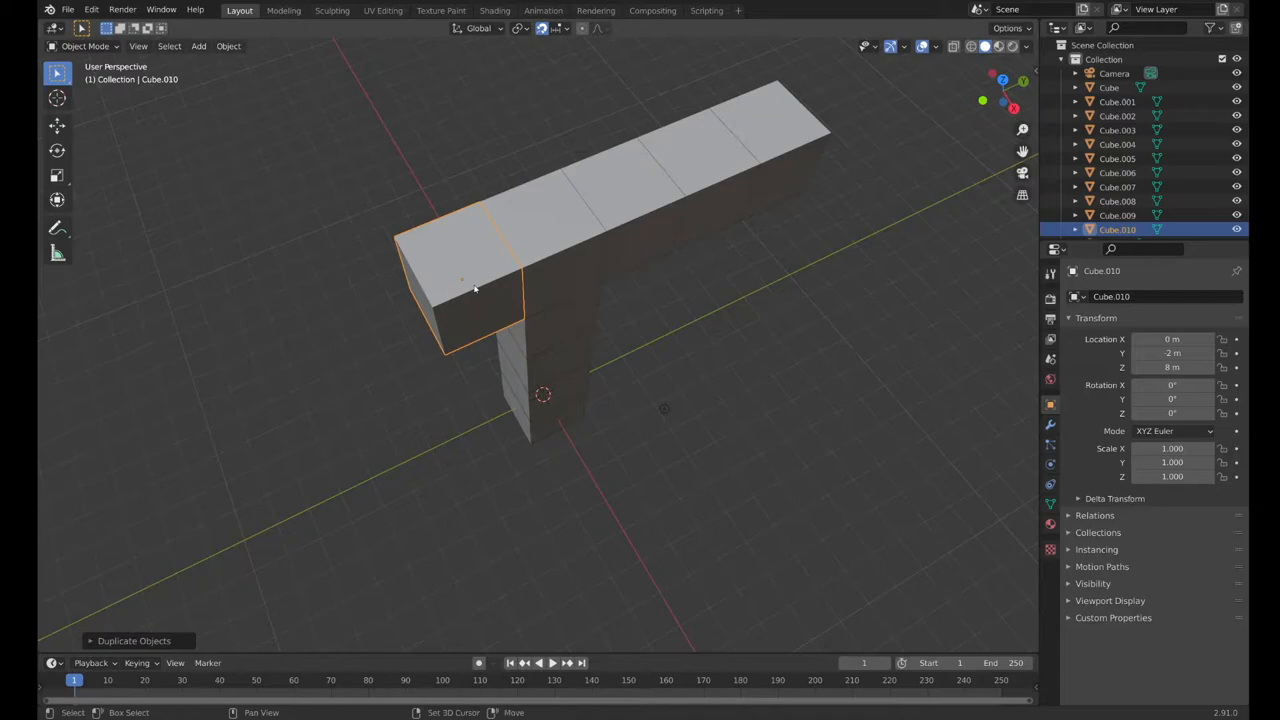
pyautogui.hotkey('shift', 'd')
pyautogui.write('y')
pyautogui.write('-2')
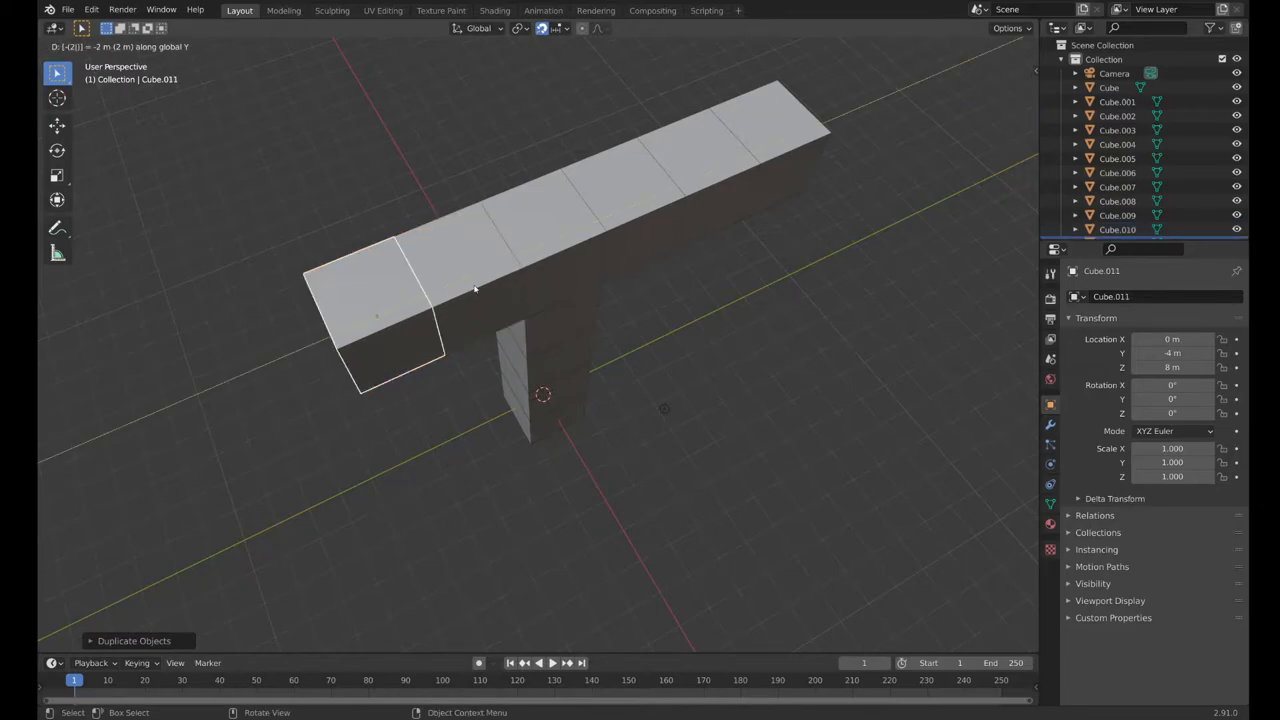
pyautogui.press('Return')
pyautogui.hotkey('shift', 'd')
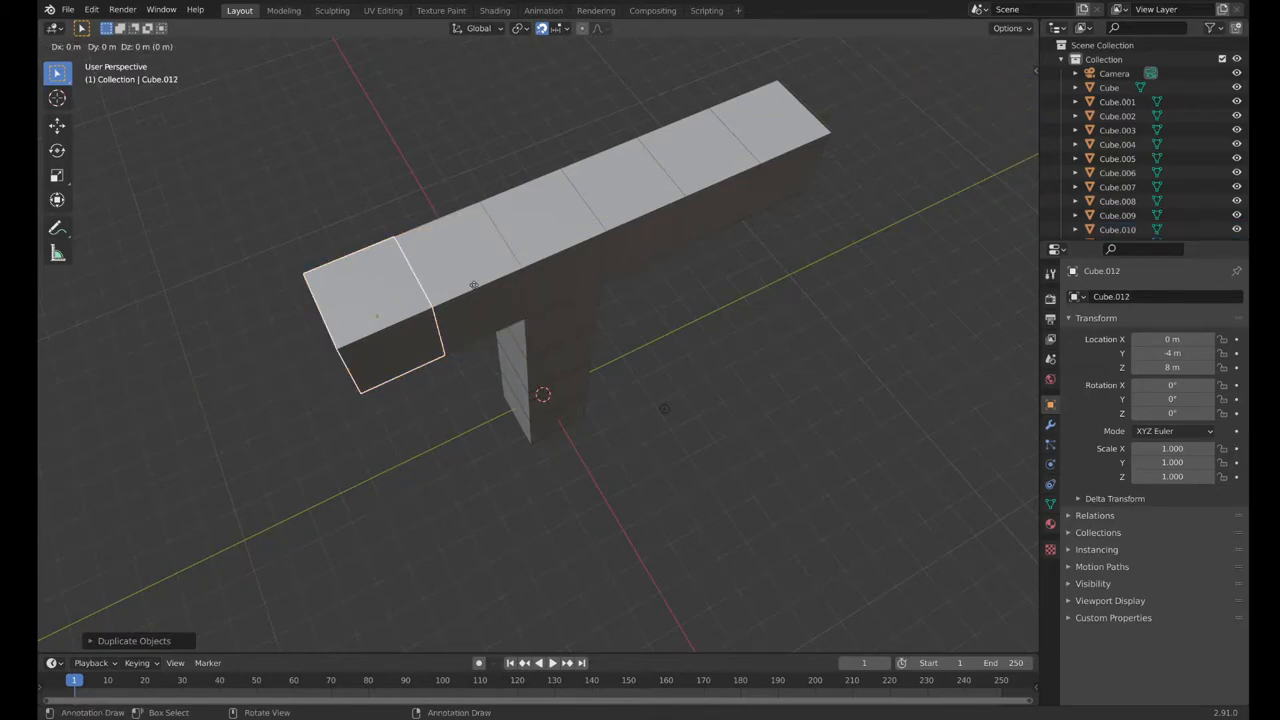
pyautogui.press('y')
pyautogui.click(475, 289)
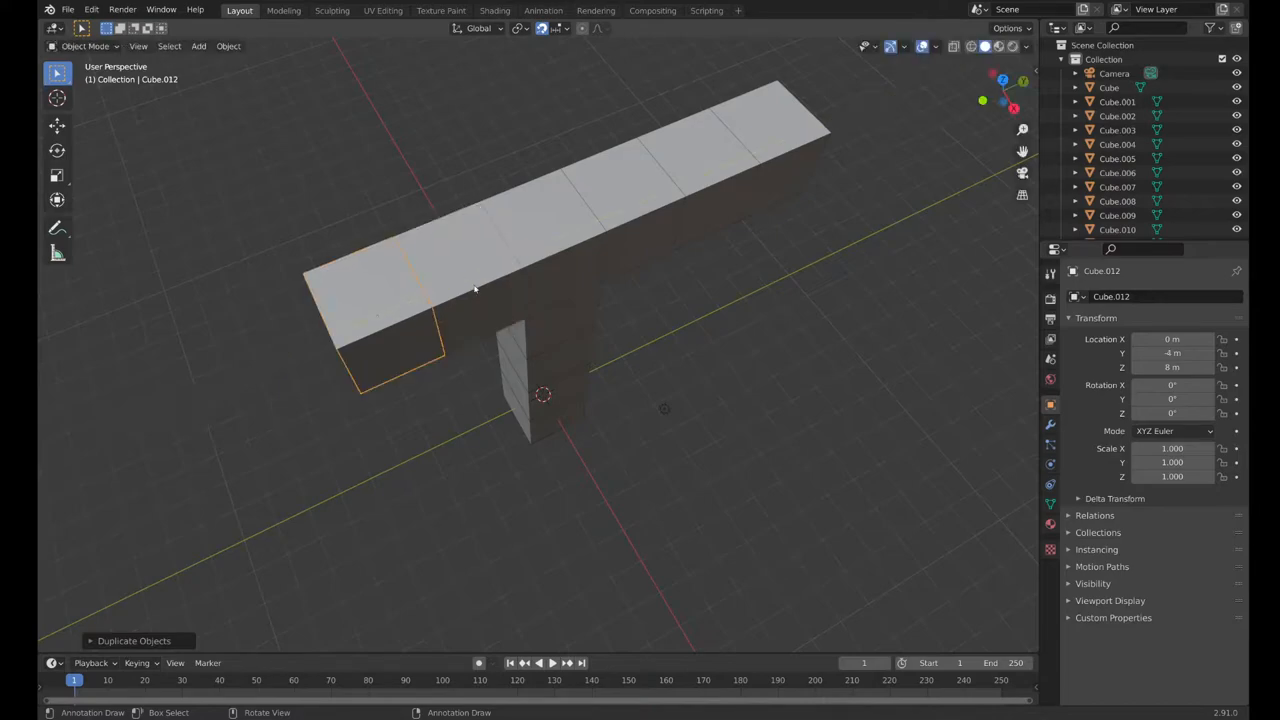
pyautogui.hotkey('shift', 'd')
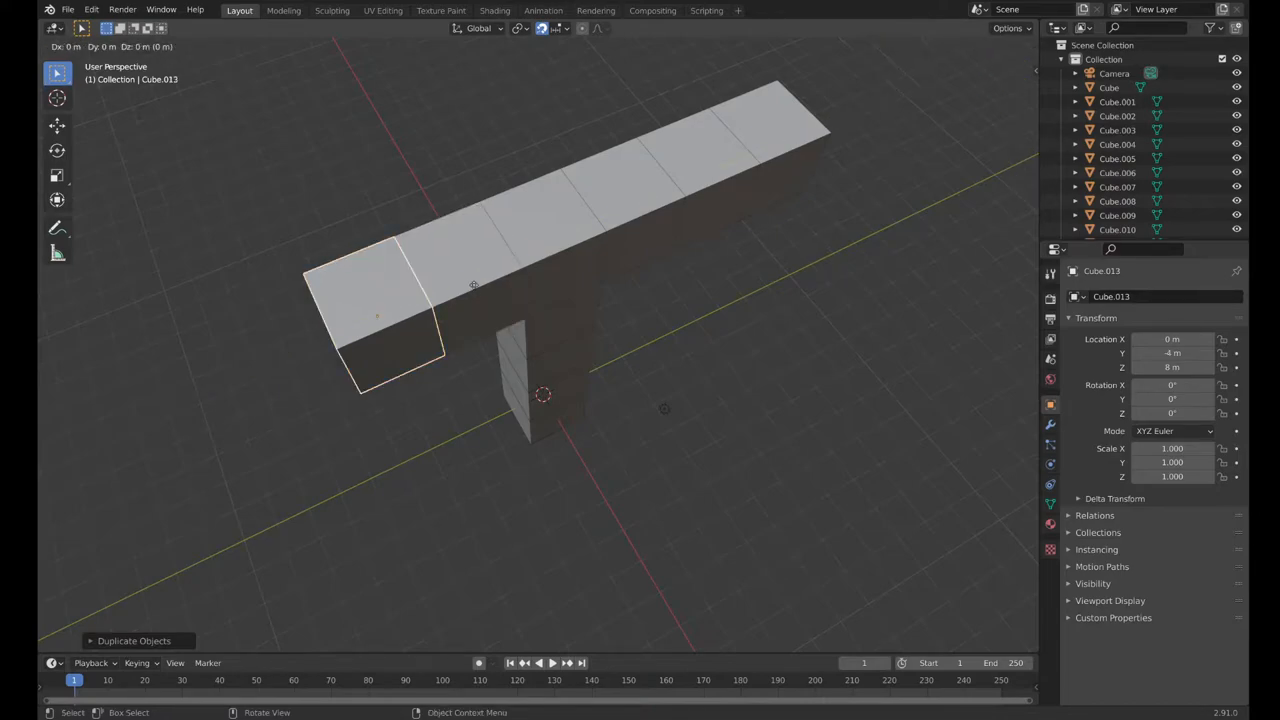
pyautogui.write('y-2')
pyautogui.press('Return')
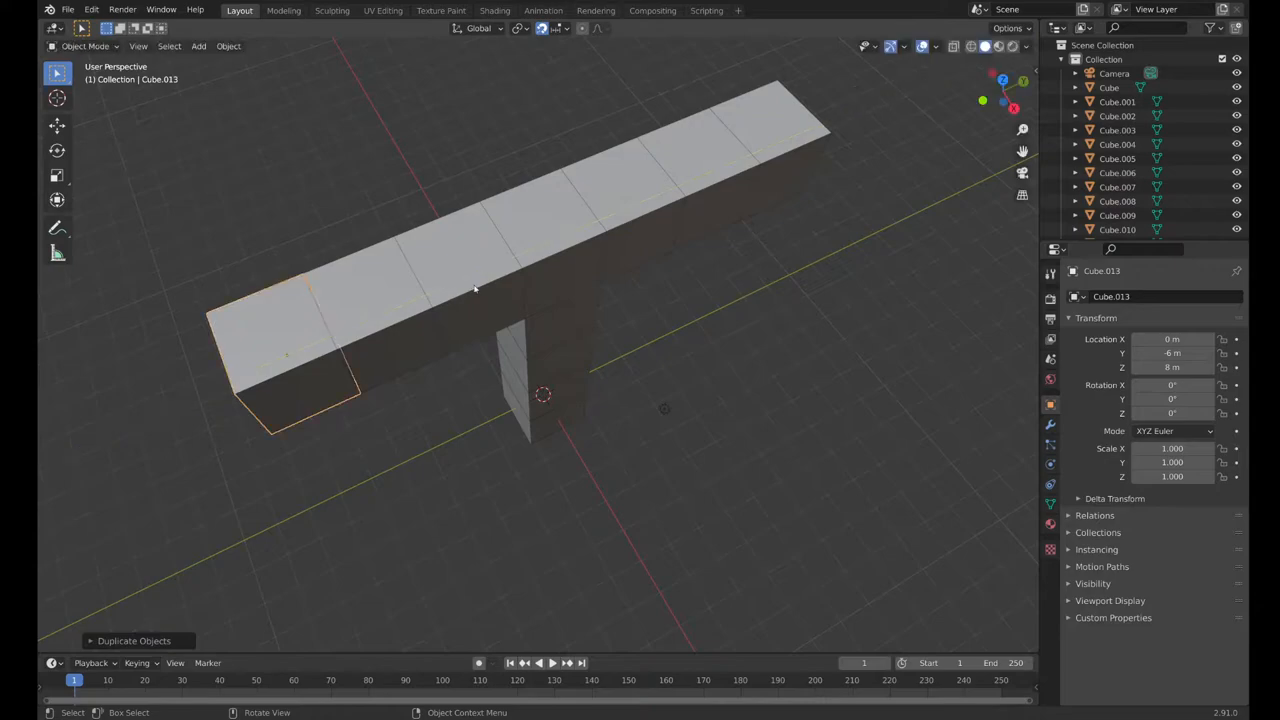
pyautogui.scroll(-3, 680, 366)
pyautogui.scroll(-2, 680, 366)
pyautogui.click(626, 349)
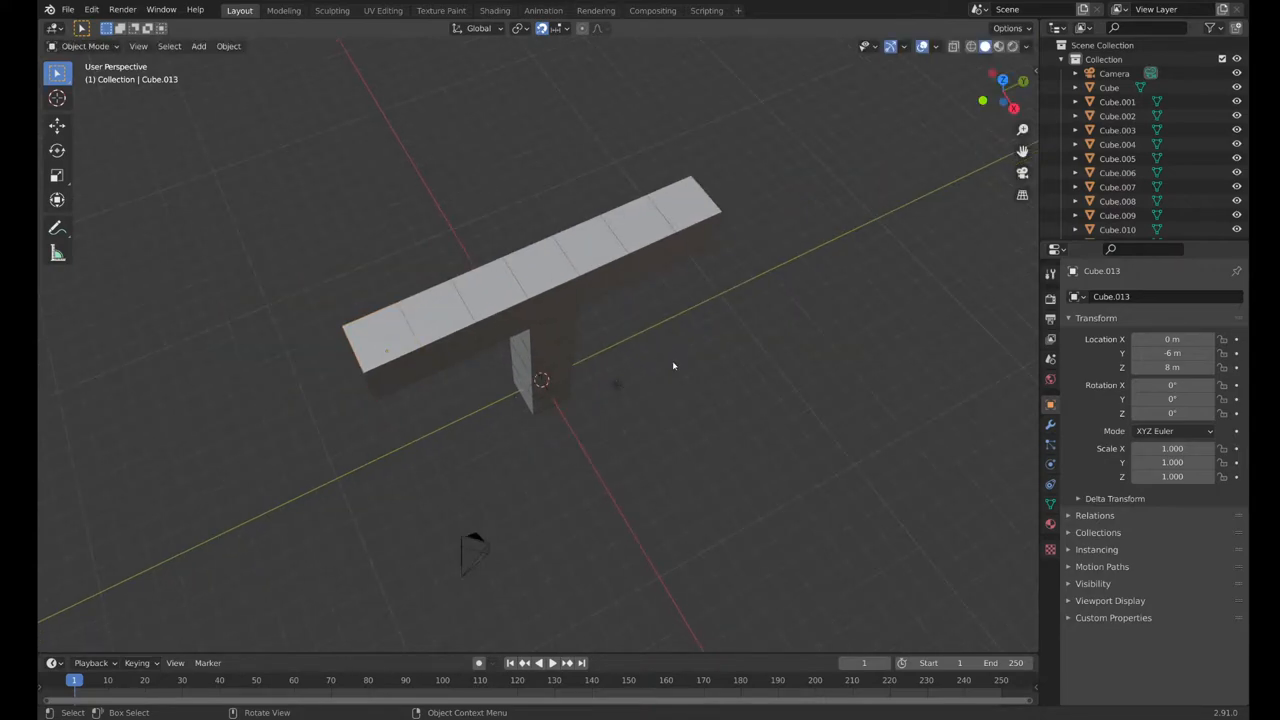
# Select six beam cubes and duplicate them in place.
pyautogui.click(415, 348)
pyautogui.keyDown('shift'); pyautogui.click(440, 331); pyautogui.keyUp('shift')
pyautogui.keyDown('shift'); pyautogui.click(483, 302); pyautogui.keyUp('shift')
pyautogui.keyDown('shift'); pyautogui.click(538, 287); pyautogui.keyUp('shift')
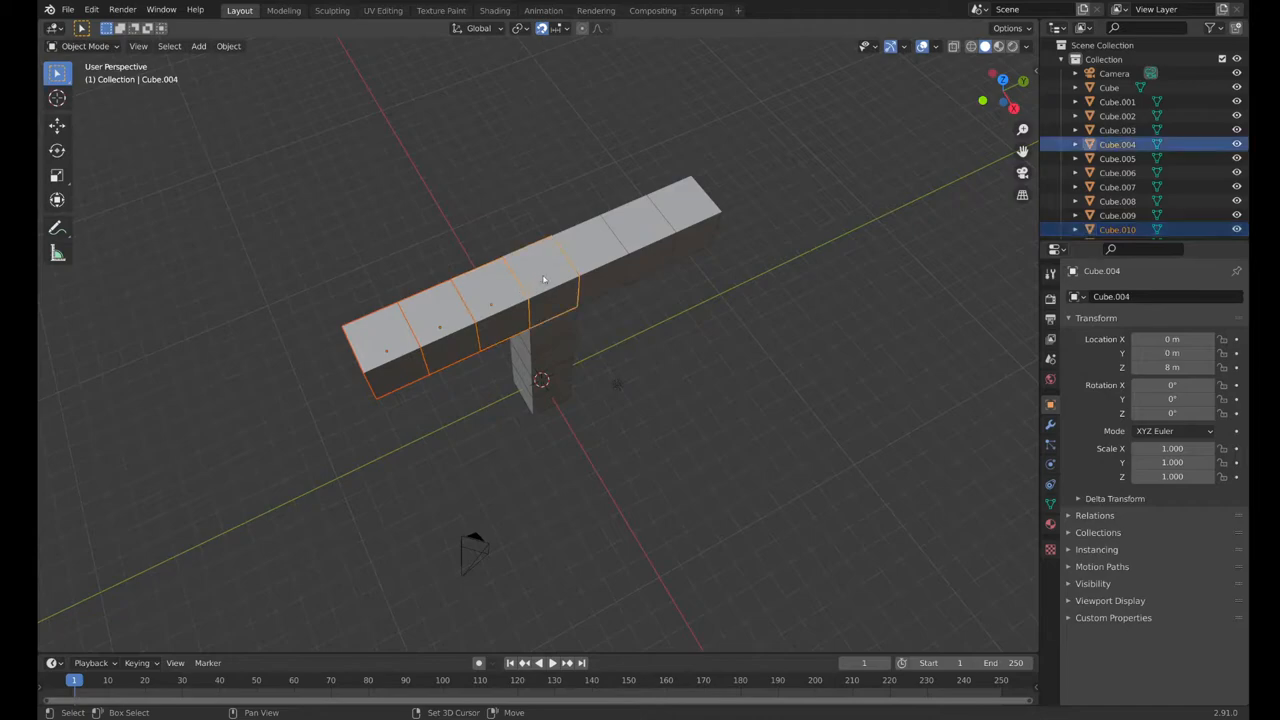
pyautogui.keyDown('shift'); pyautogui.click(586, 264); pyautogui.keyUp('shift')
pyautogui.keyDown('shift'); pyautogui.click(631, 238); pyautogui.keyUp('shift')
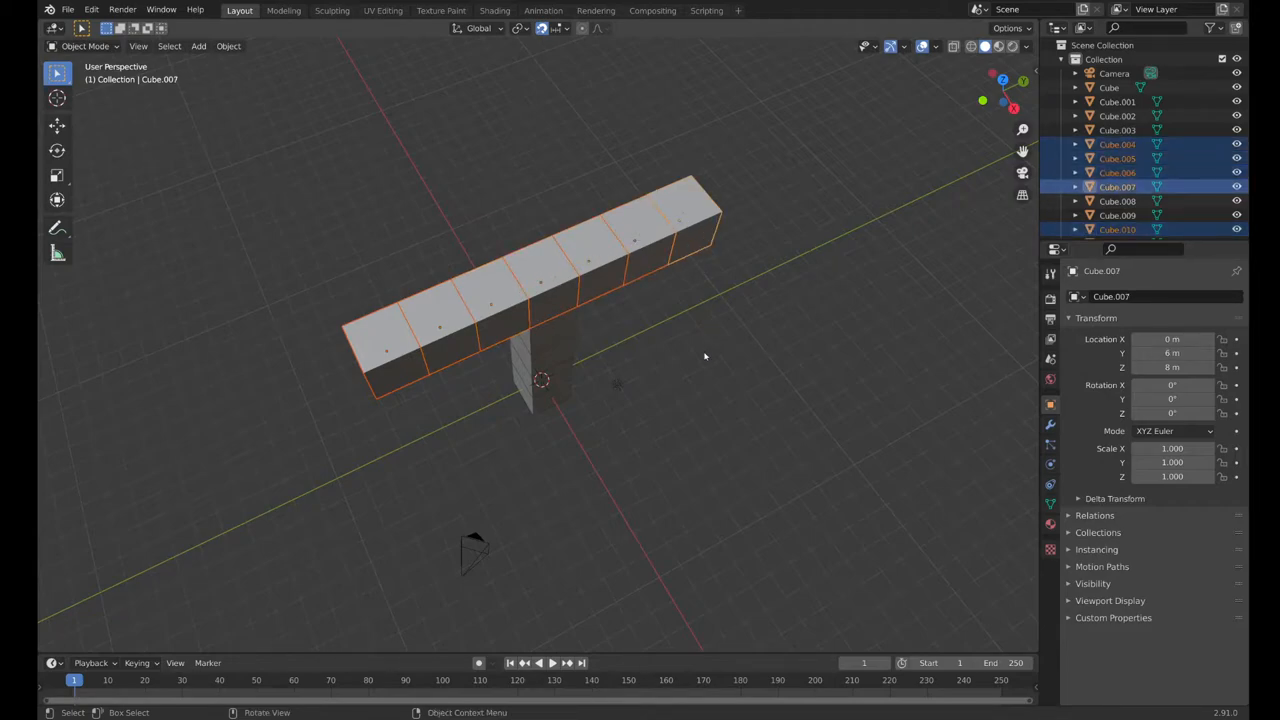
pyautogui.press('shift')
pyautogui.hotkey('shift', 'd')
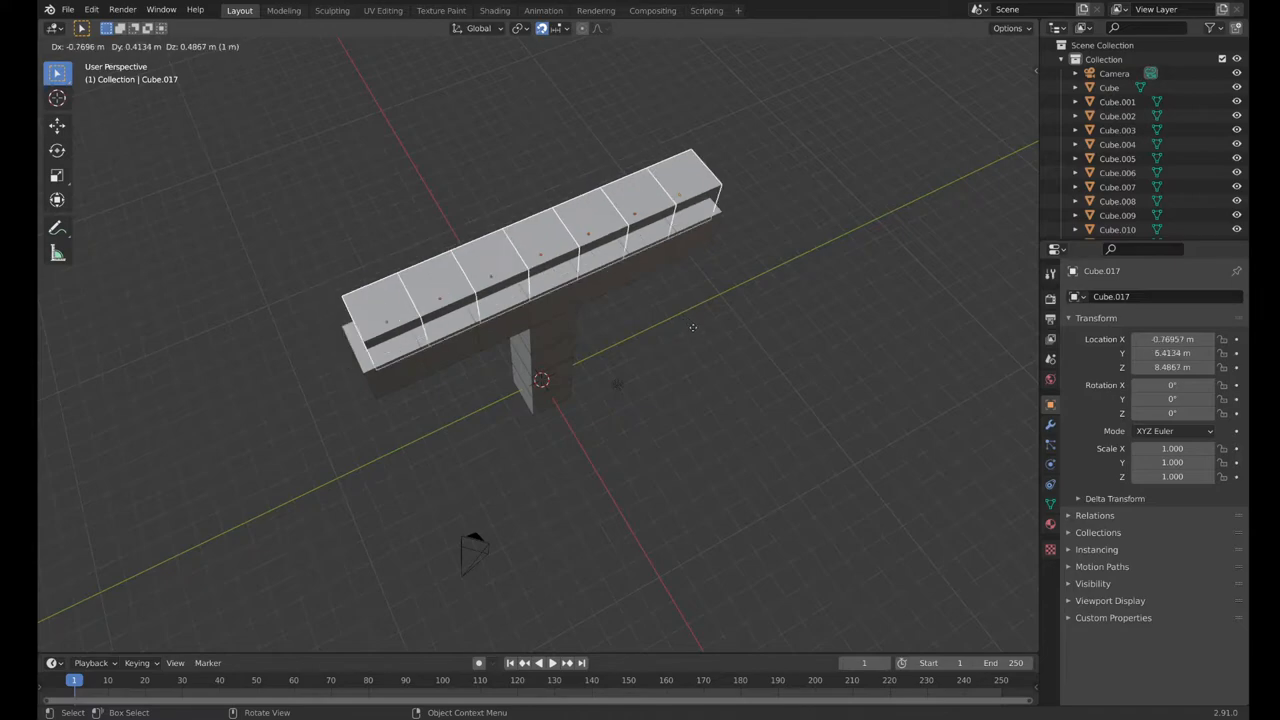
pyautogui.press('ctrl')
# Rotate the duplicate beam 90° around Z so it crosses the first beam.
pyautogui.press('r')
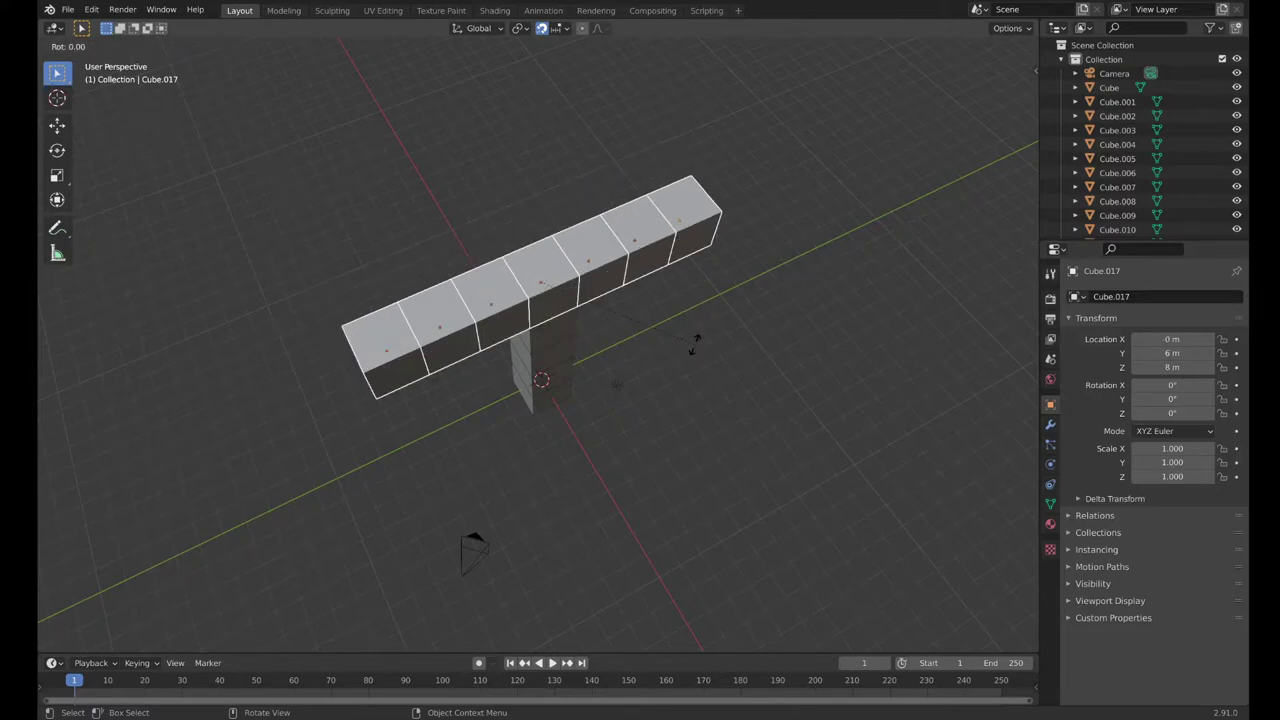
pyautogui.write('90')
pyautogui.press('Escape')
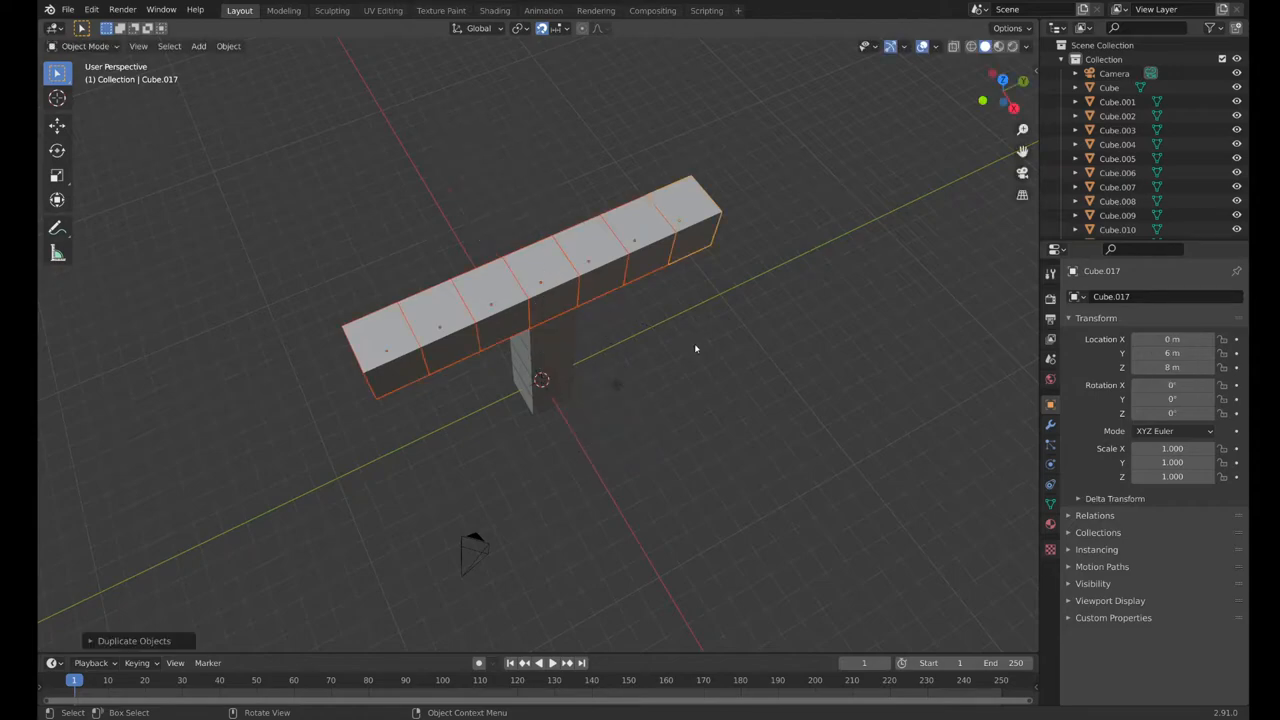
pyautogui.press('r')
pyautogui.write('z')
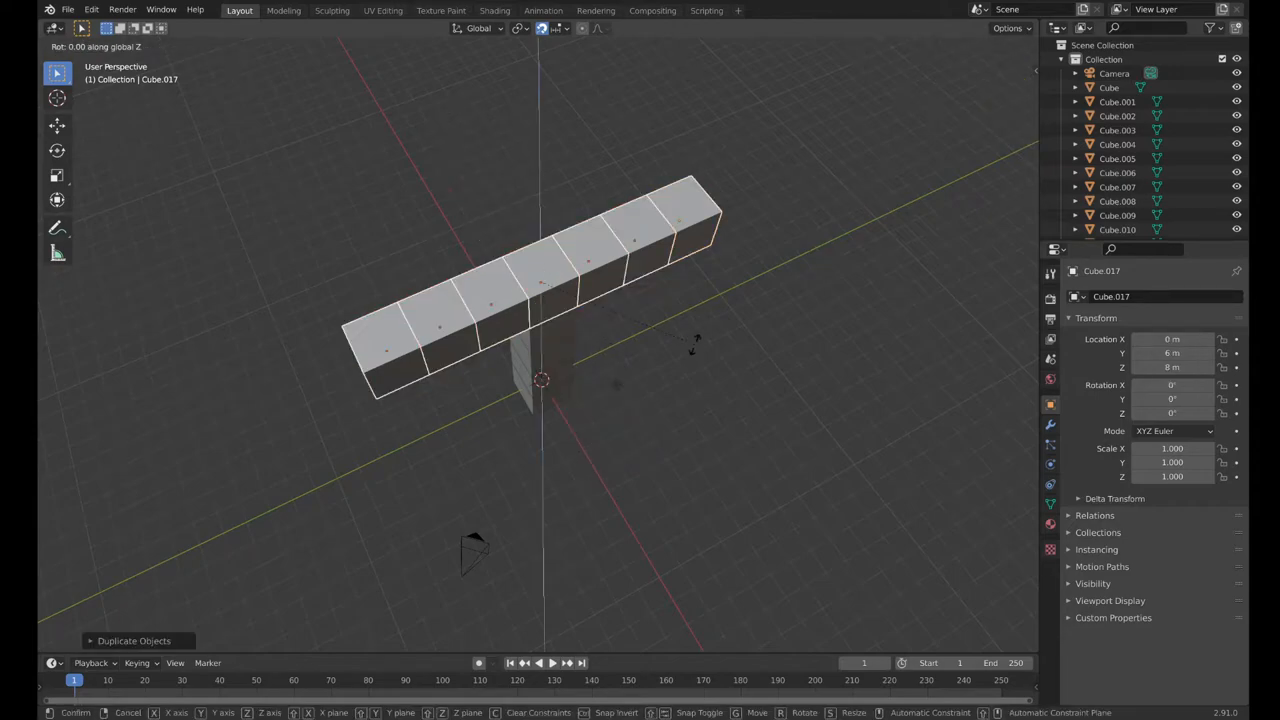
pyautogui.write('90')
pyautogui.press('Return')
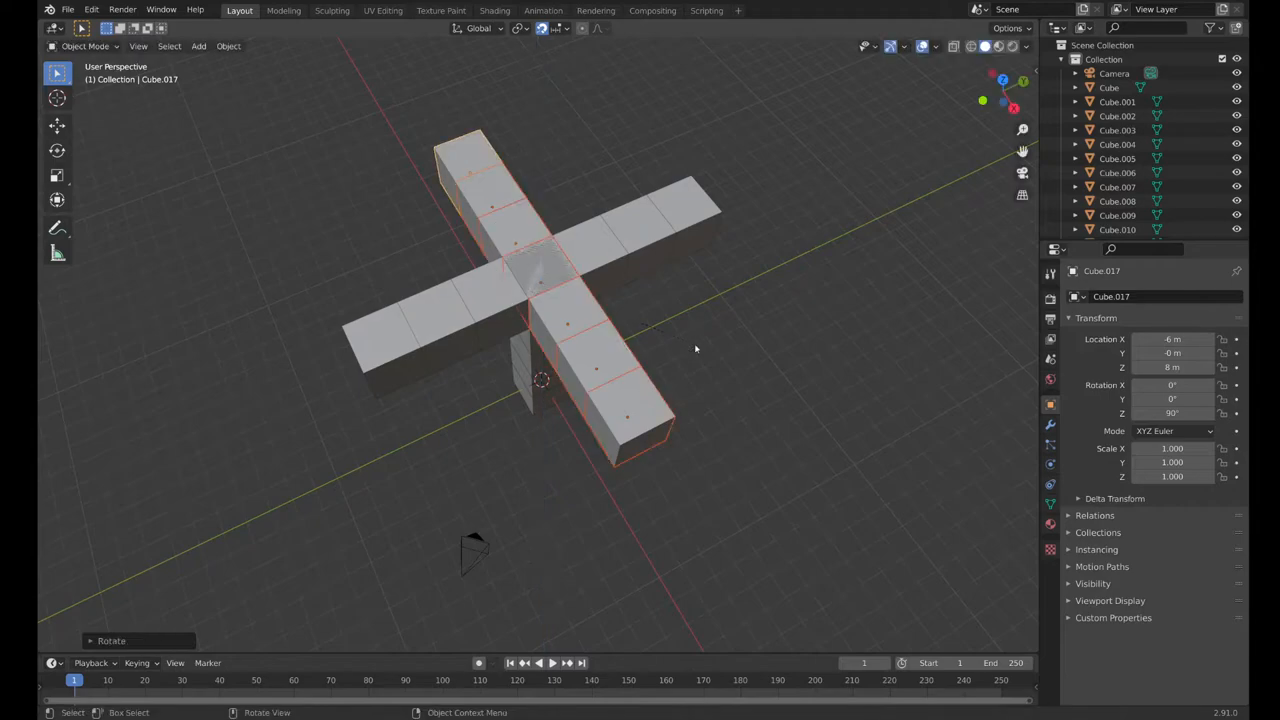
pyautogui.click(749, 520)
pyautogui.moveTo(749, 520)
pyautogui.mouseDown(button='middle')
pyautogui.moveTo(740, 406)
pyautogui.moveTo(637, 317)
pyautogui.moveTo(666, 351)
pyautogui.moveTo(578, 429)
pyautogui.moveTo(609, 354)
pyautogui.moveTo(749, 449)
pyautogui.moveTo(687, 404)
pyautogui.moveTo(677, 446)
pyautogui.moveTo(660, 431)
pyautogui.moveTo(674, 420)
pyautogui.mouseUp(button='middle')
# Move a centre cube 2 m along Y then to X -2 m, filling one inner corner.
pyautogui.moveTo(557, 294); pyautogui.dragTo(589, 346, button='middle')
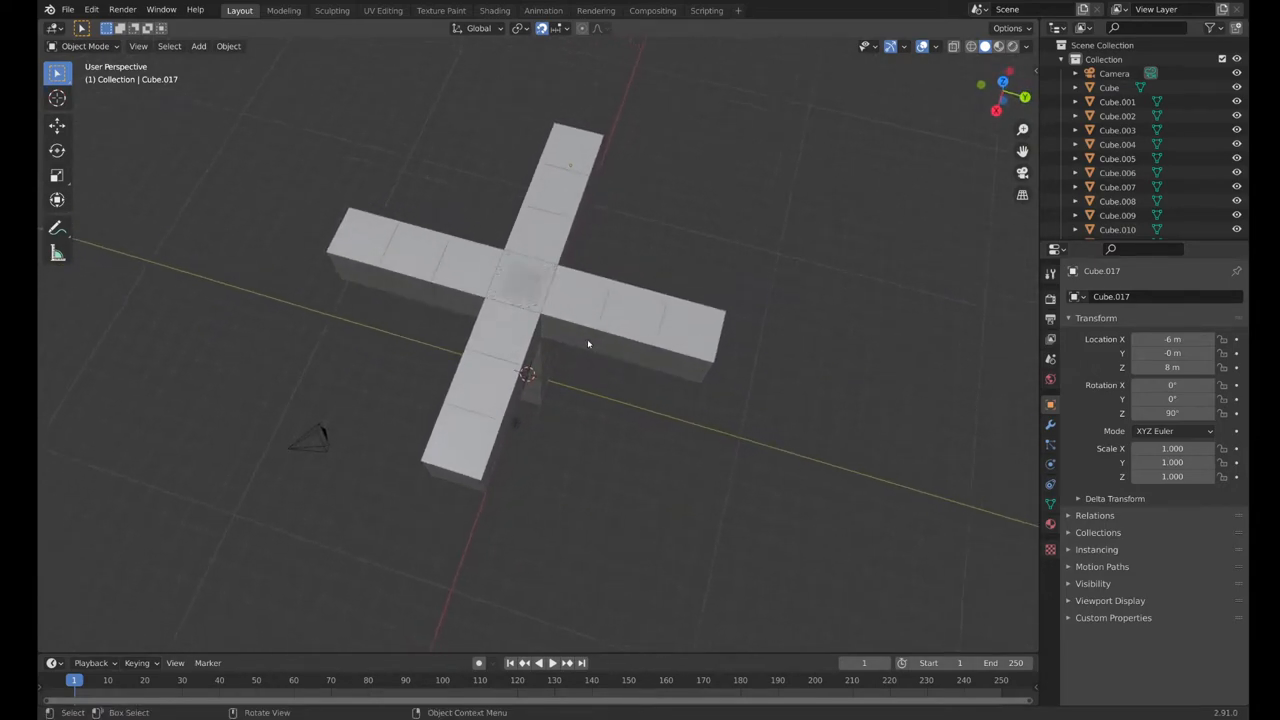
pyautogui.click(525, 281)
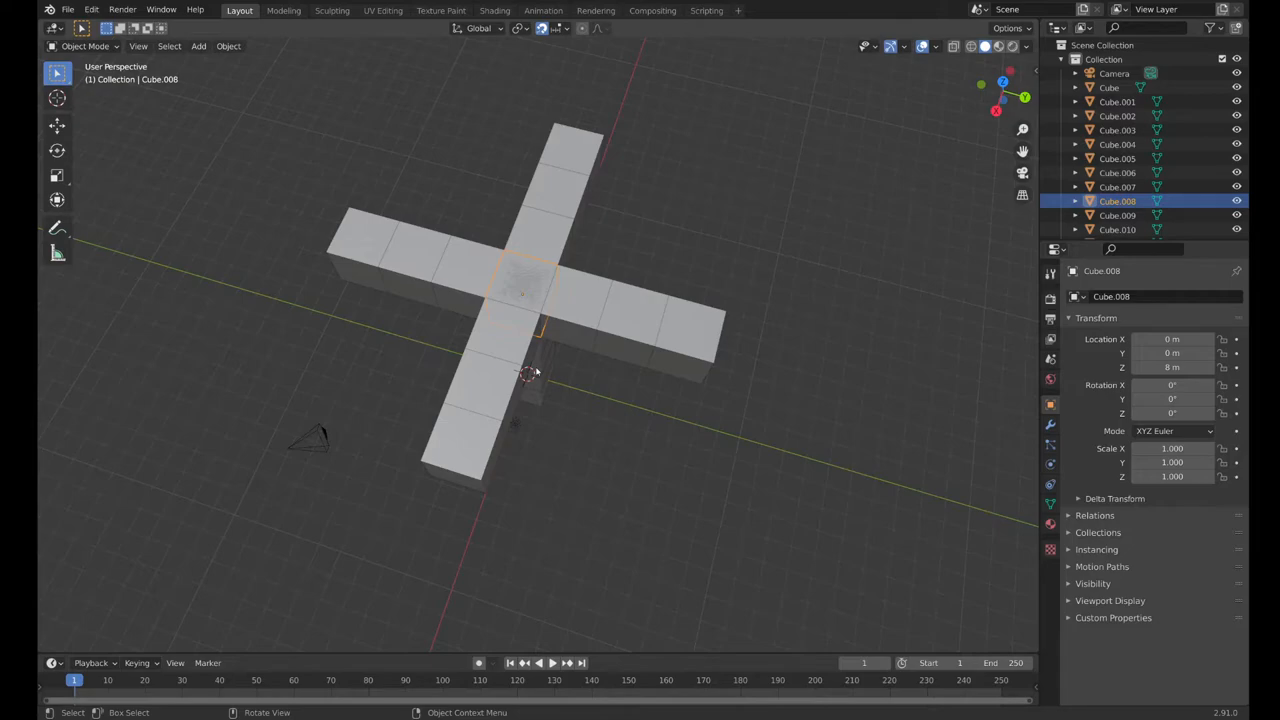
pyautogui.press('g')
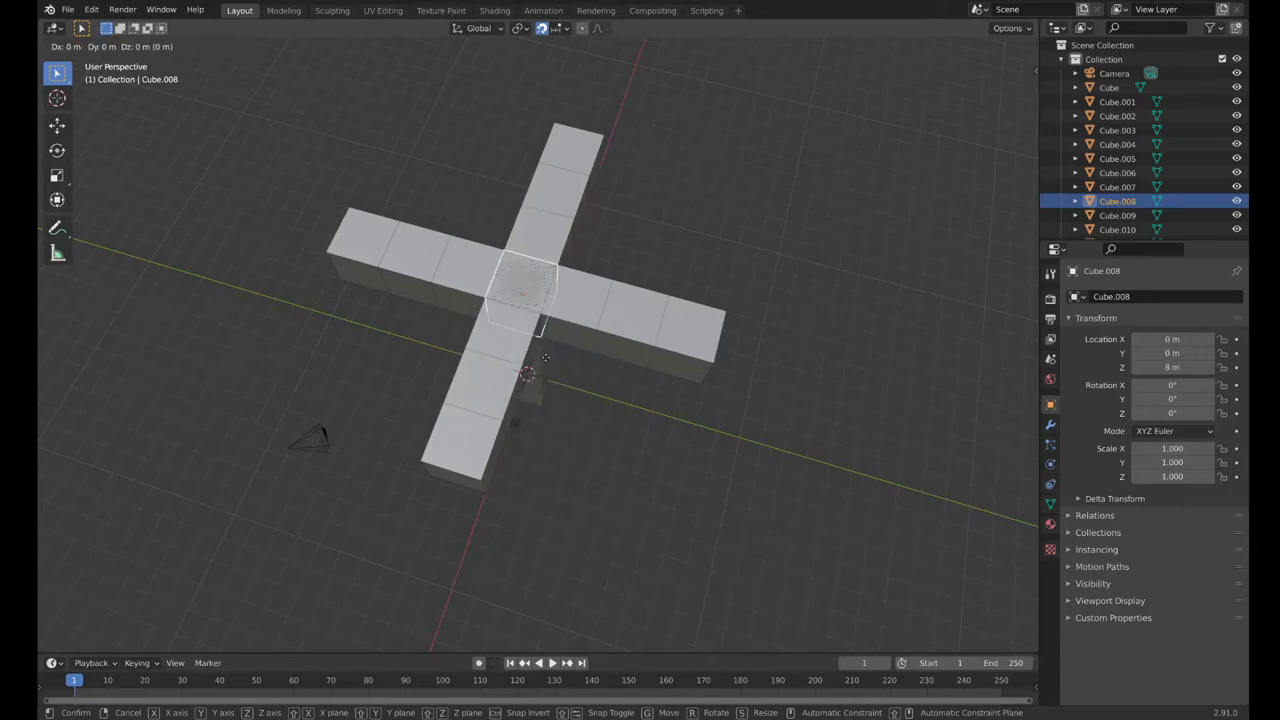
pyautogui.press('y')
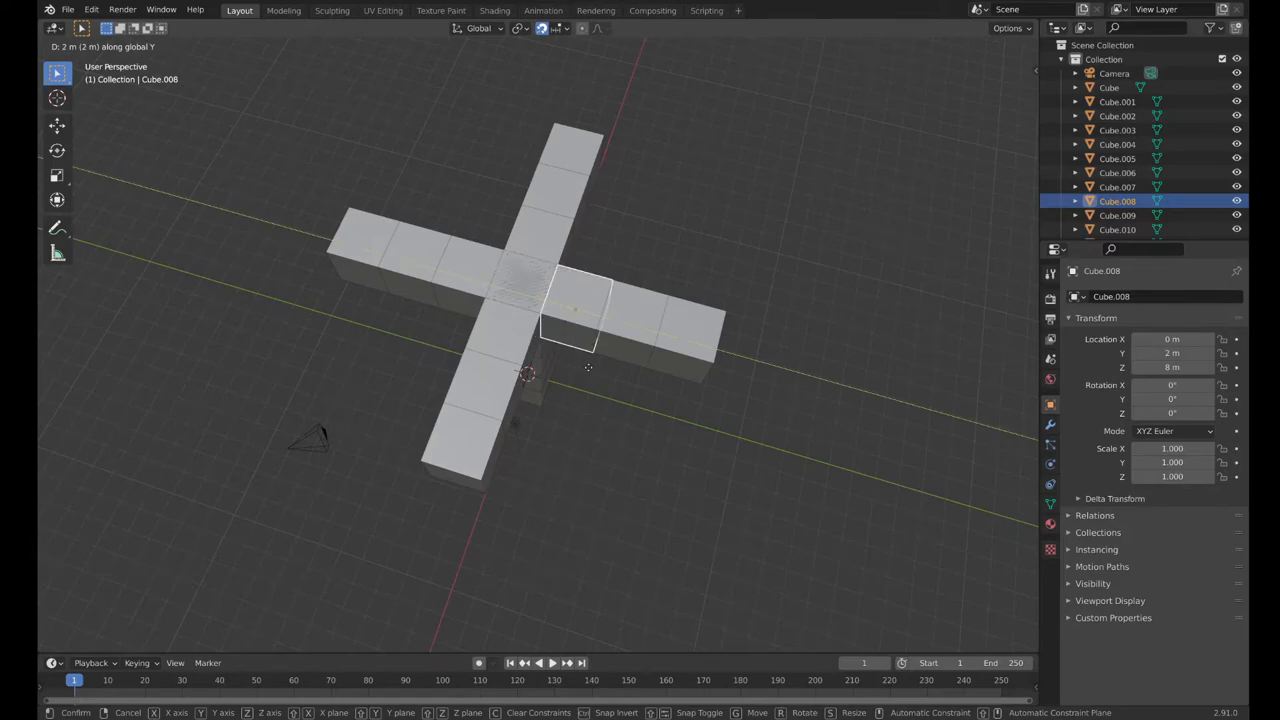
pyautogui.click(588, 367)
pyautogui.press('g')
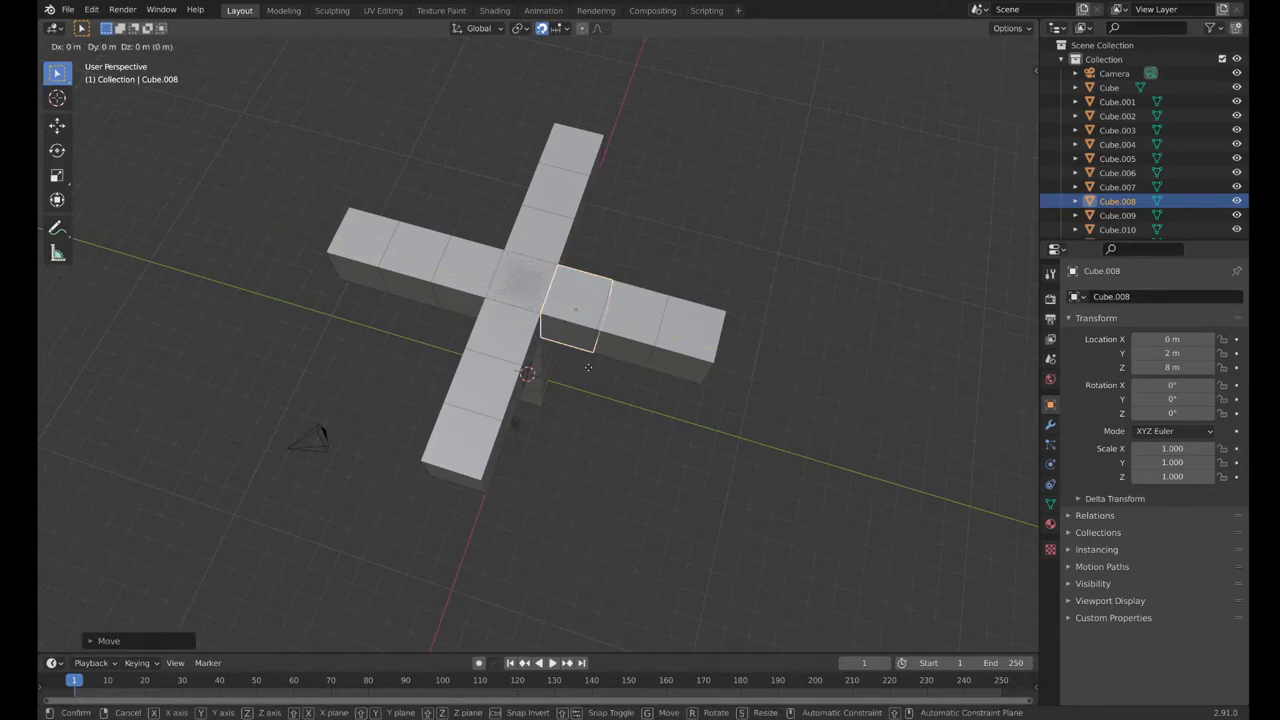
pyautogui.click(605, 303)
pyautogui.click(589, 380)
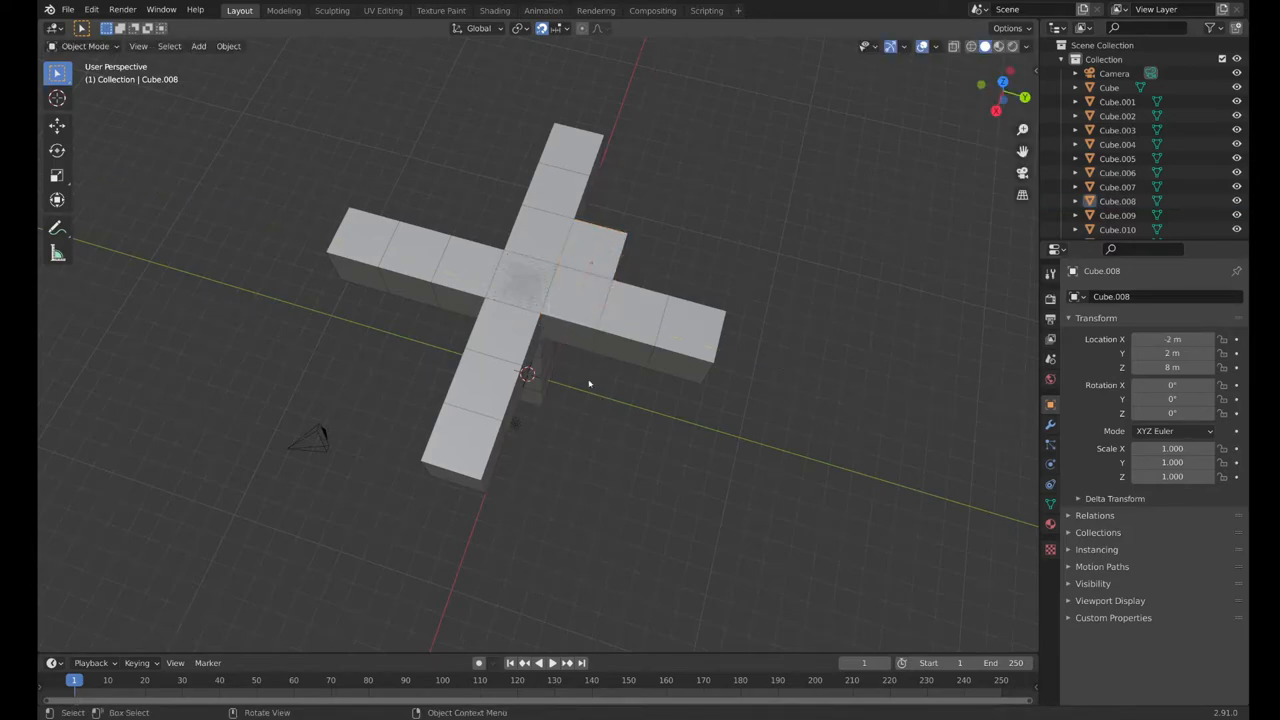
# Move another centre cube 2 m along X then 2 m back along Y into the opposite corner.
pyautogui.click(536, 306)
pyautogui.press('g')
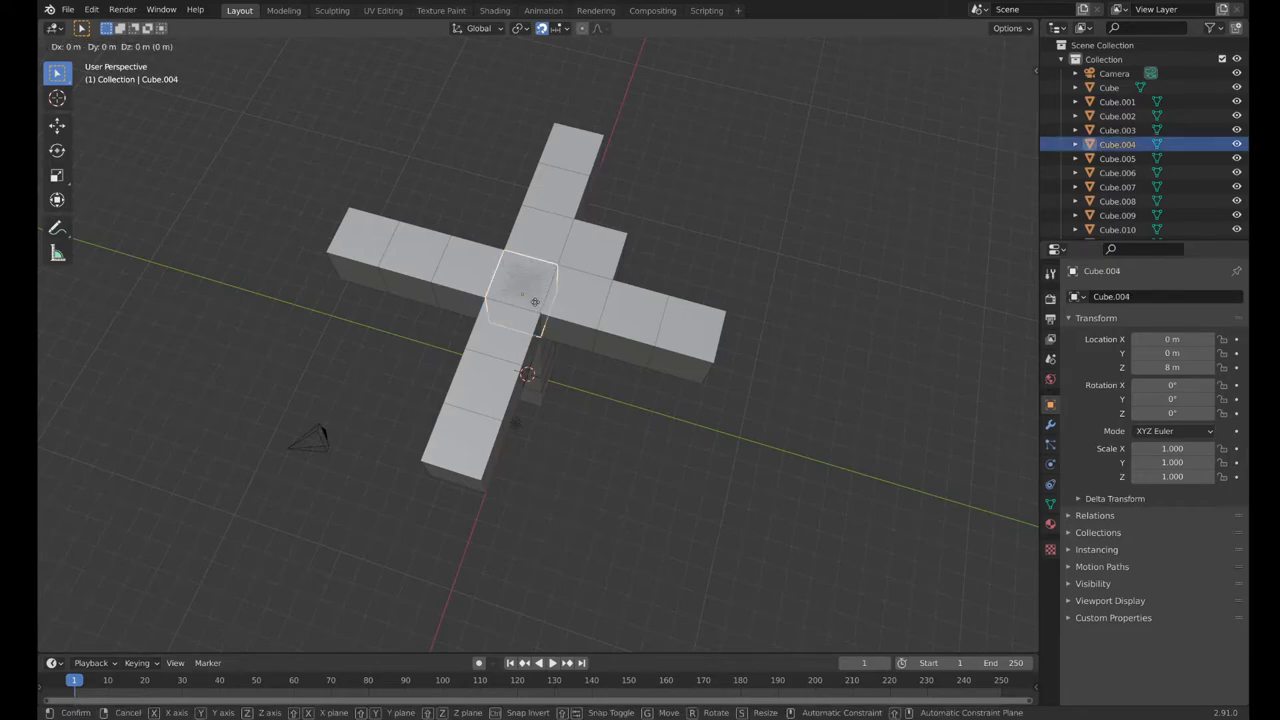
pyautogui.press('x')
pyautogui.click(525, 353)
pyautogui.press('g')
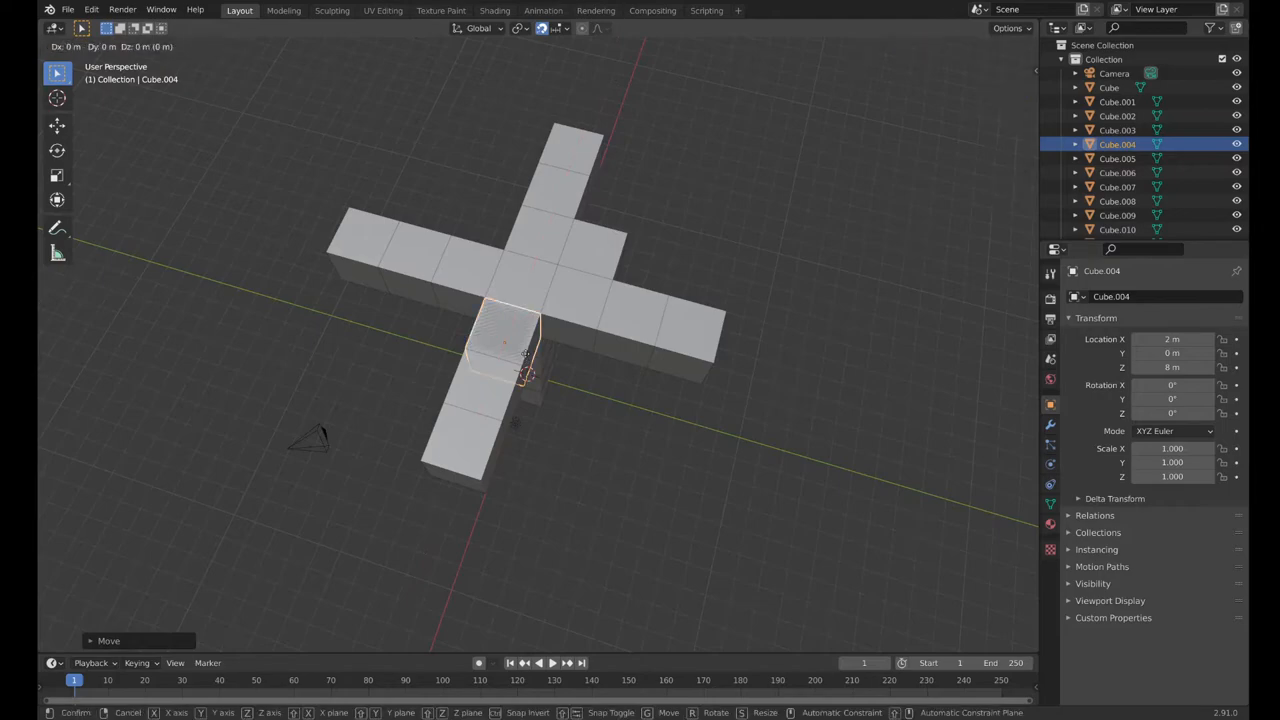
pyautogui.press('y')
pyautogui.click(468, 332)
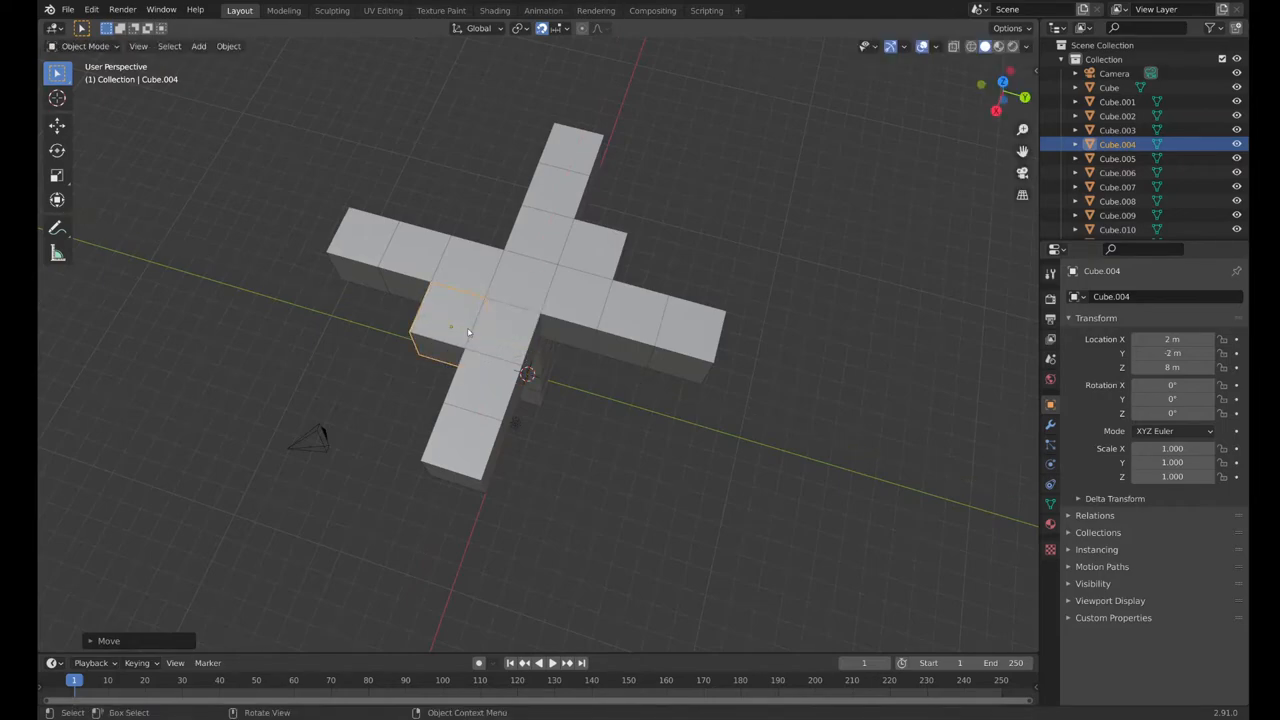
pyautogui.click(657, 443)
pyautogui.click(453, 327)
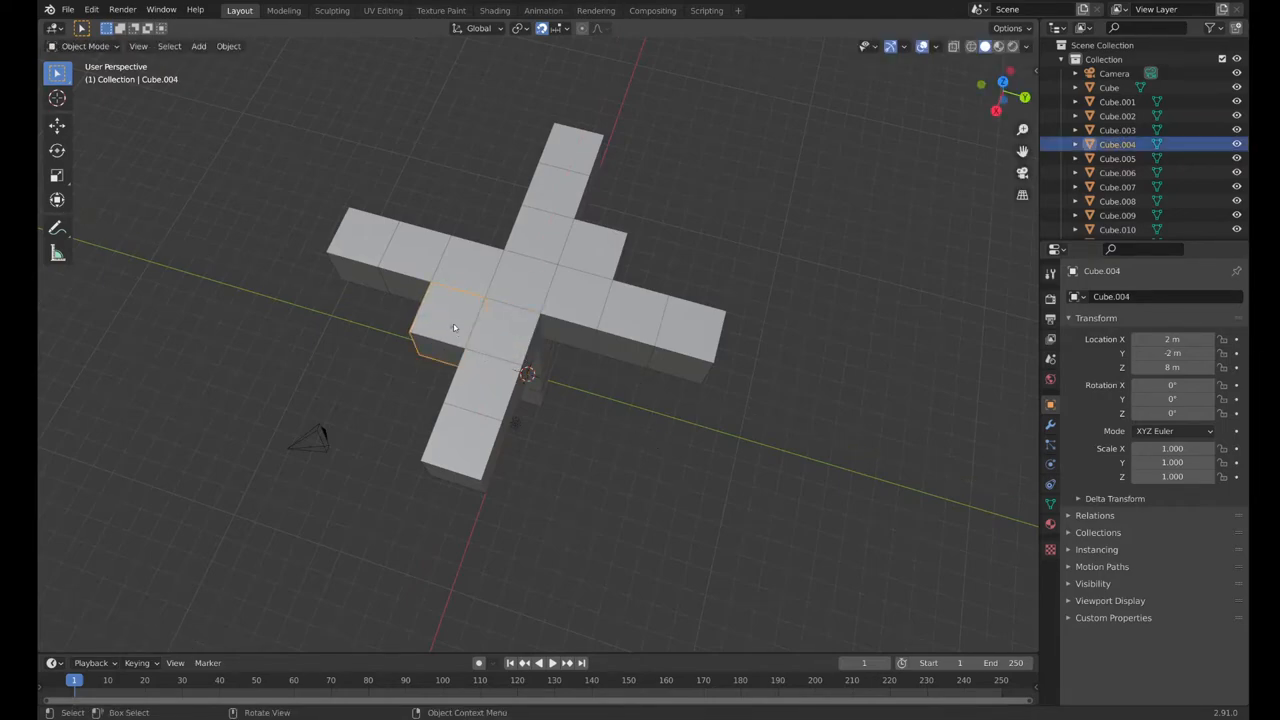
pyautogui.hotkey('shift', 'd')
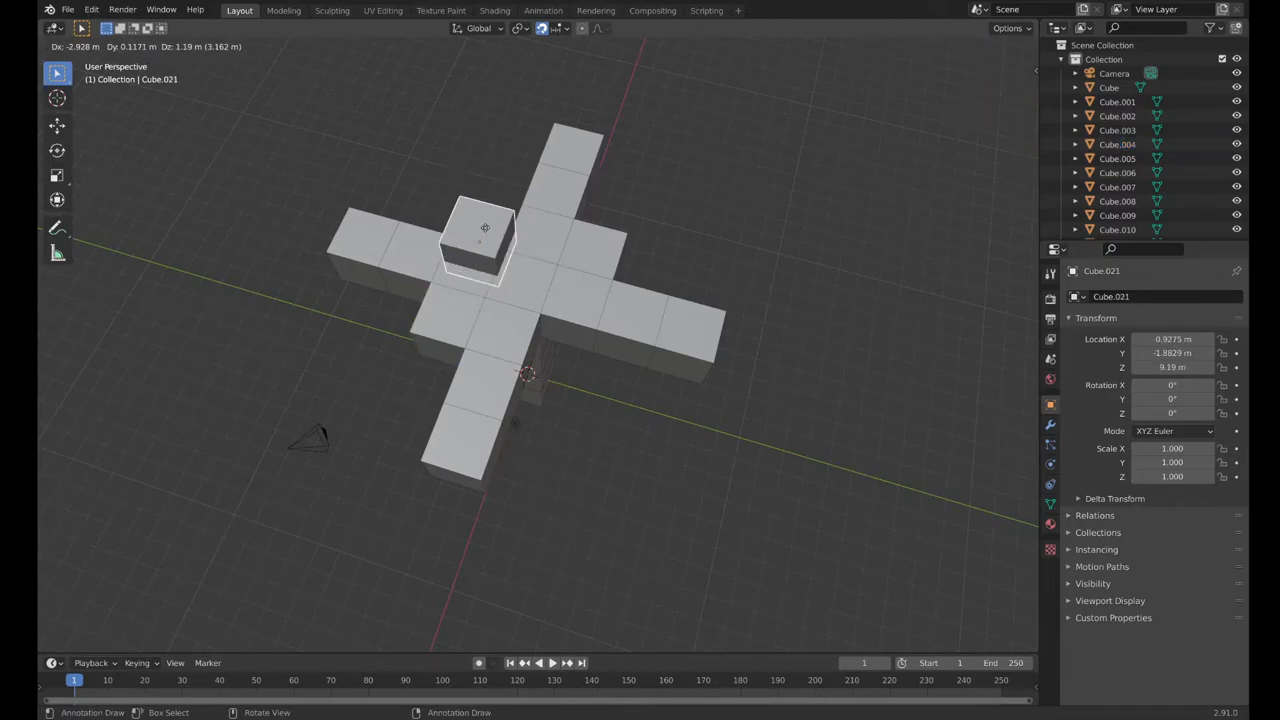
# Drop the duplicate cube back and move it to X -2 m.
pyautogui.rightClick(540, 233)
pyautogui.moveTo(540, 233)
pyautogui.mouseDown(button='middle')
pyautogui.moveTo(663, 235)
pyautogui.moveTo(594, 293)
pyautogui.mouseUp(button='middle')
pyautogui.press('g')
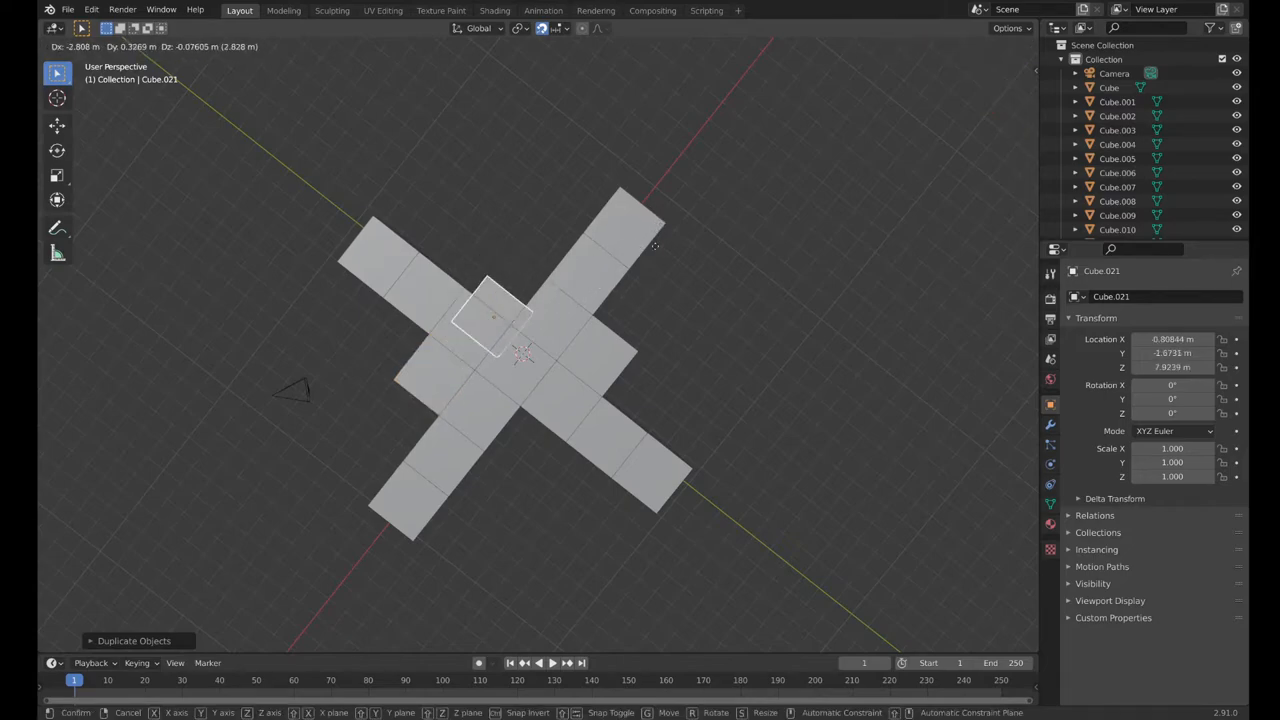
pyautogui.click(641, 352)
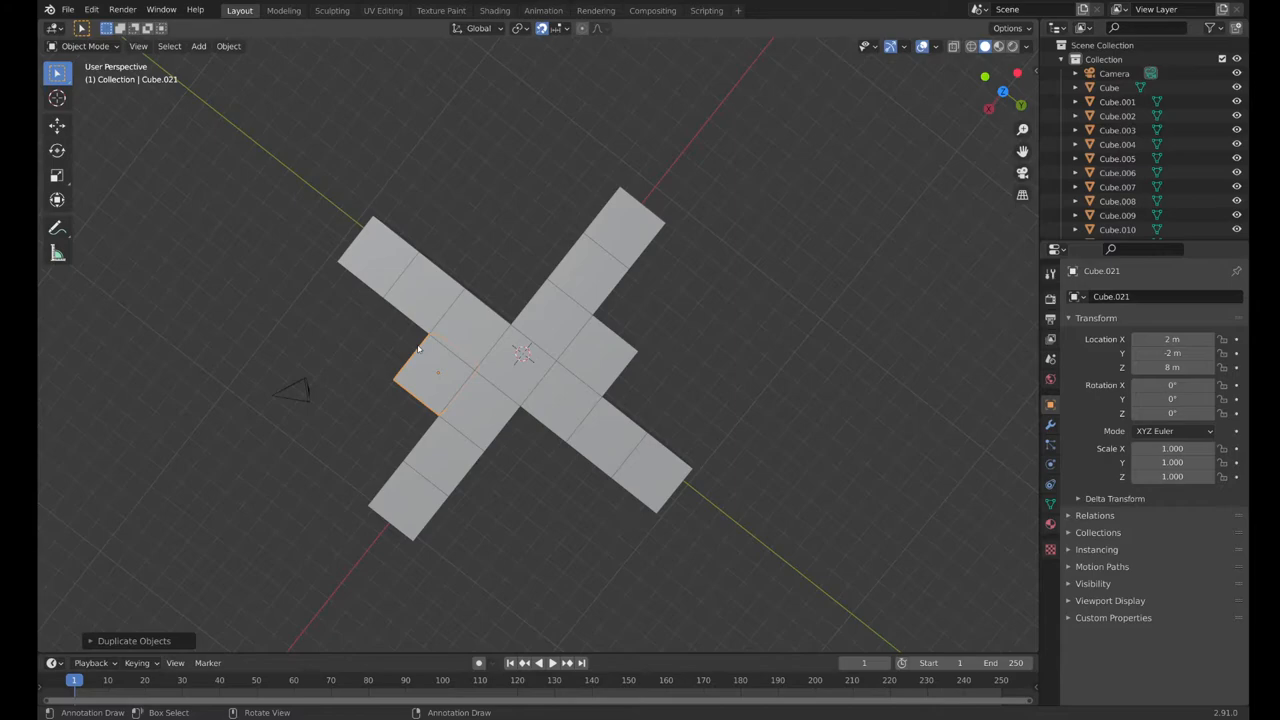
pyautogui.press('g')
pyautogui.write('x')
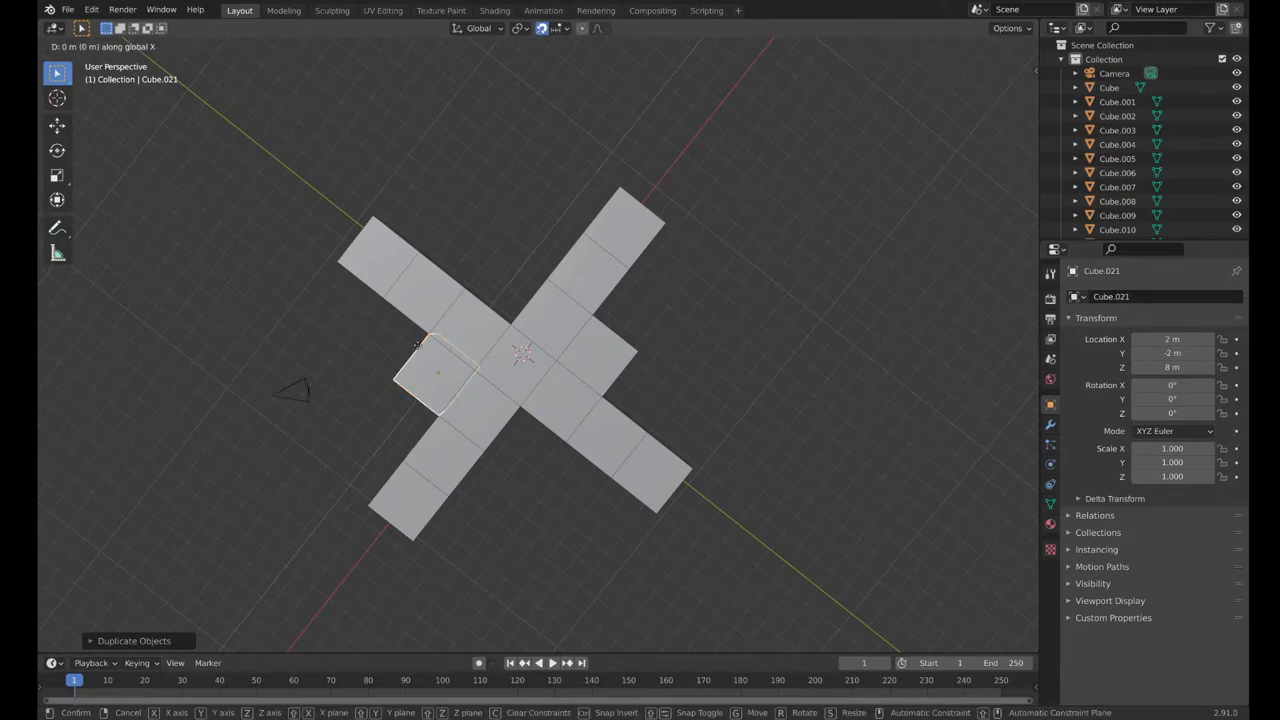
pyautogui.write('4')
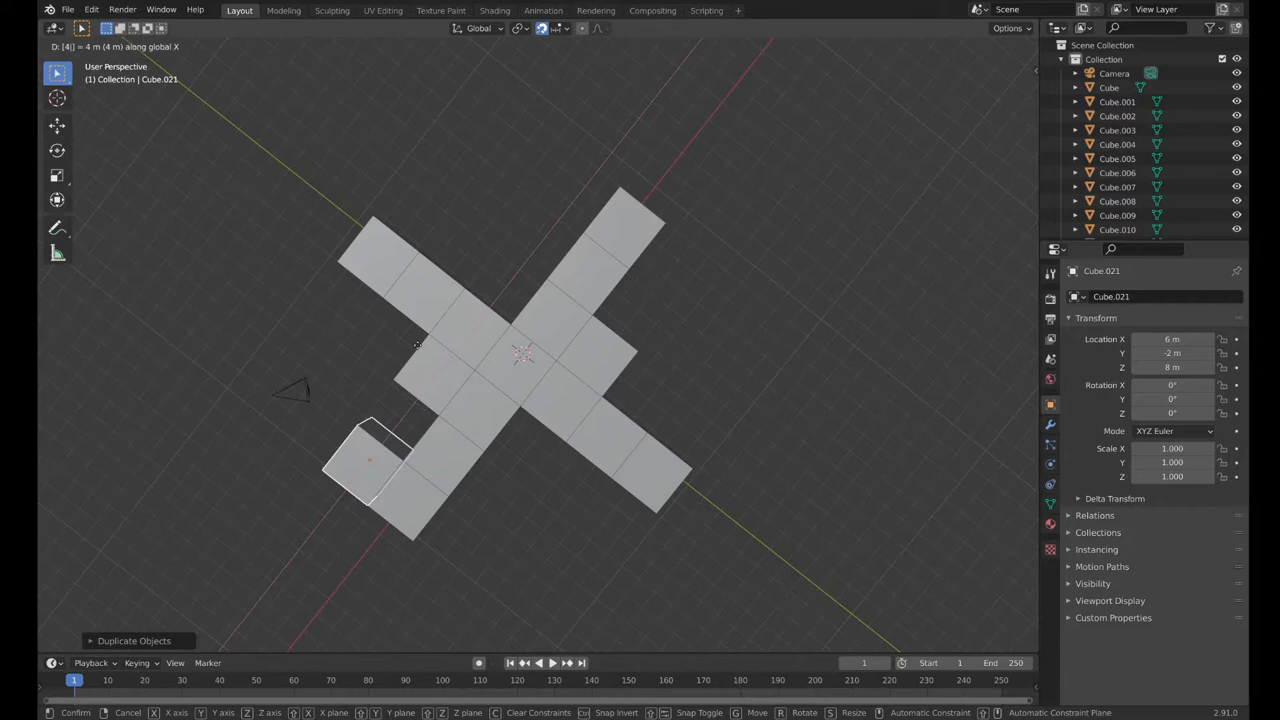
pyautogui.press('BackSpace')
pyautogui.press('BackSpace')
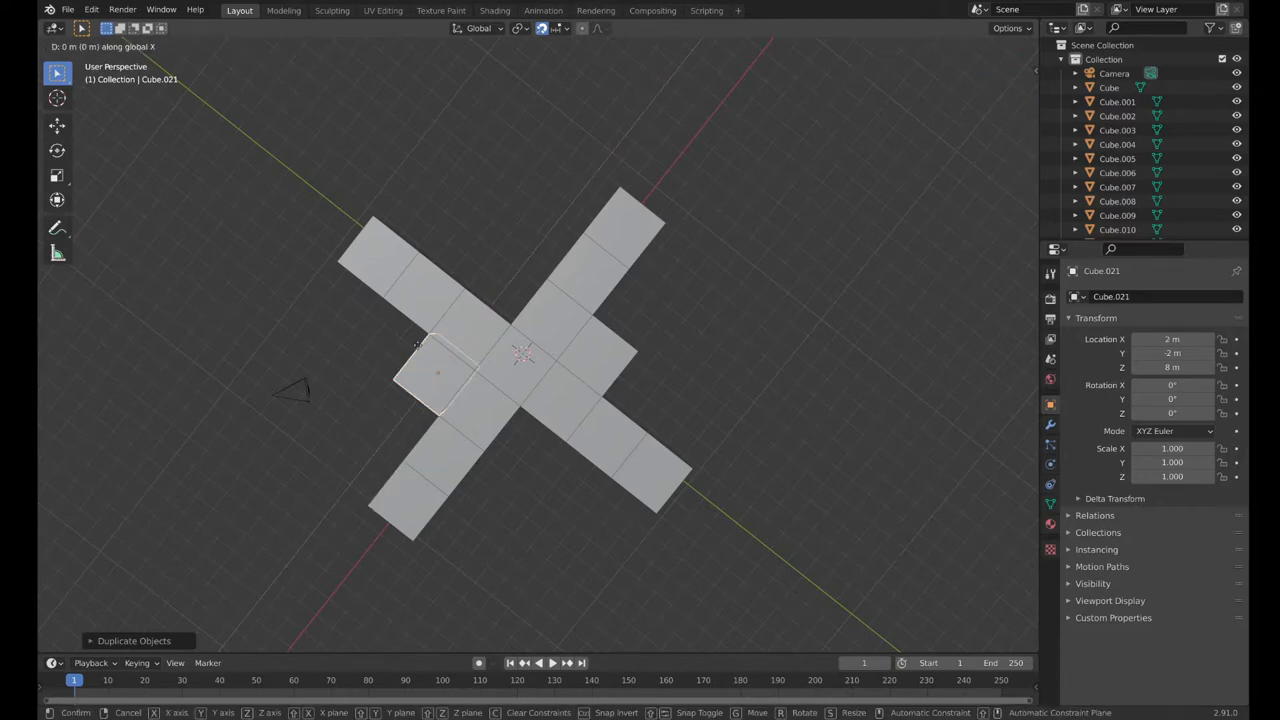
pyautogui.write('-4')
pyautogui.press('Return')
# From top view, duplicate the corner cube 4 m along X.
pyautogui.moveTo(418, 345)
pyautogui.mouseDown(button='middle')
pyautogui.moveTo(567, 182)
pyautogui.moveTo(646, 314)
pyautogui.mouseUp(button='middle')
pyautogui.click(522, 386)
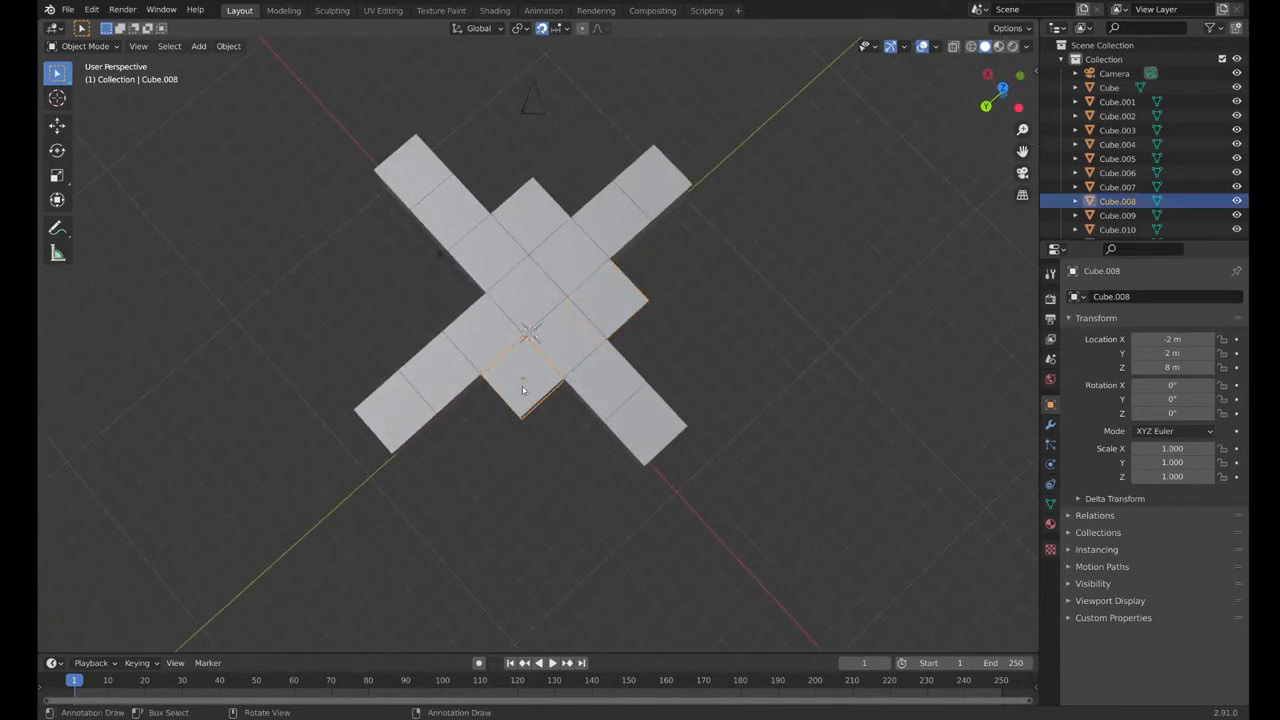
pyautogui.press('g')
pyautogui.write('x')
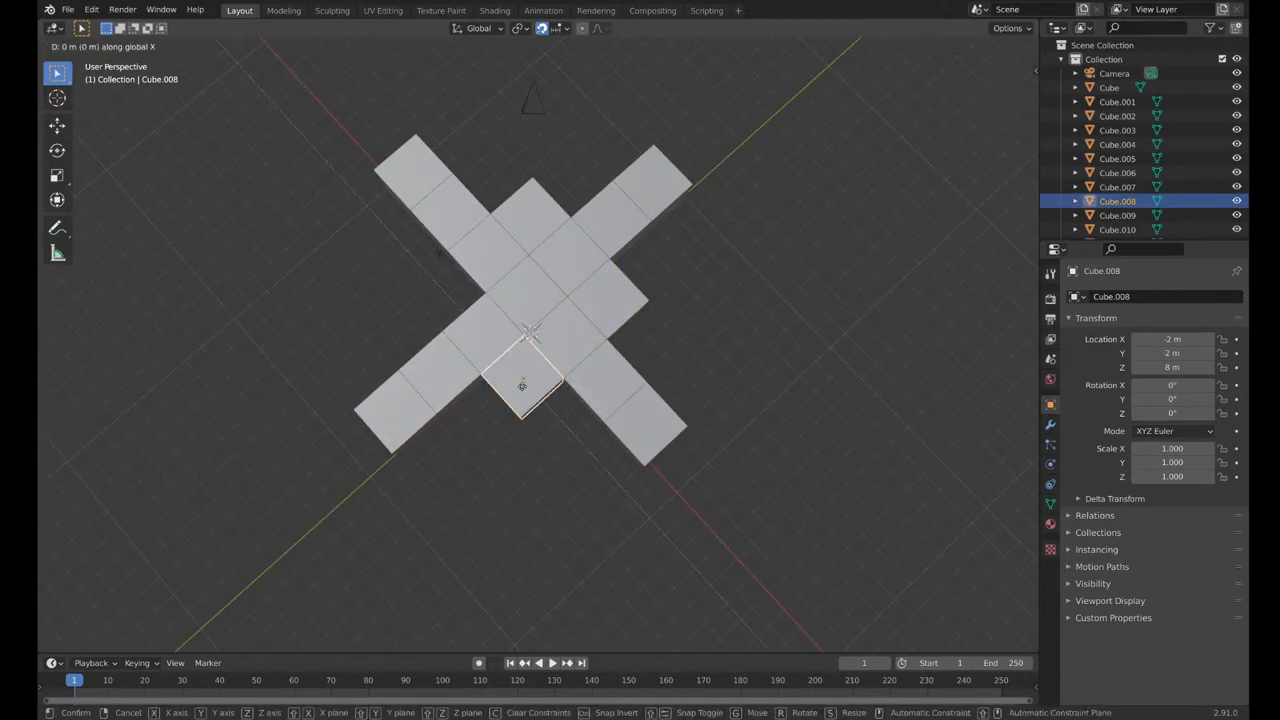
pyautogui.write('-4')
pyautogui.press('Escape')
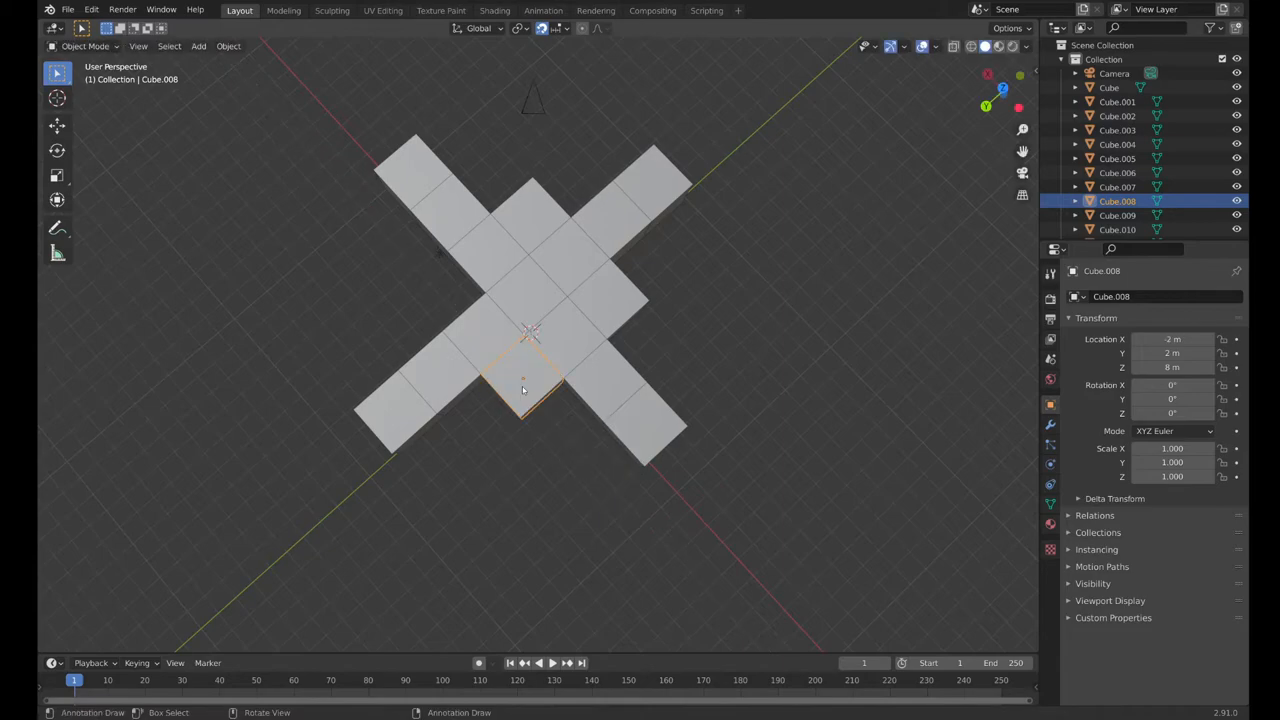
pyautogui.hotkey('shift', 'd')
pyautogui.press('Escape')
pyautogui.write('x')
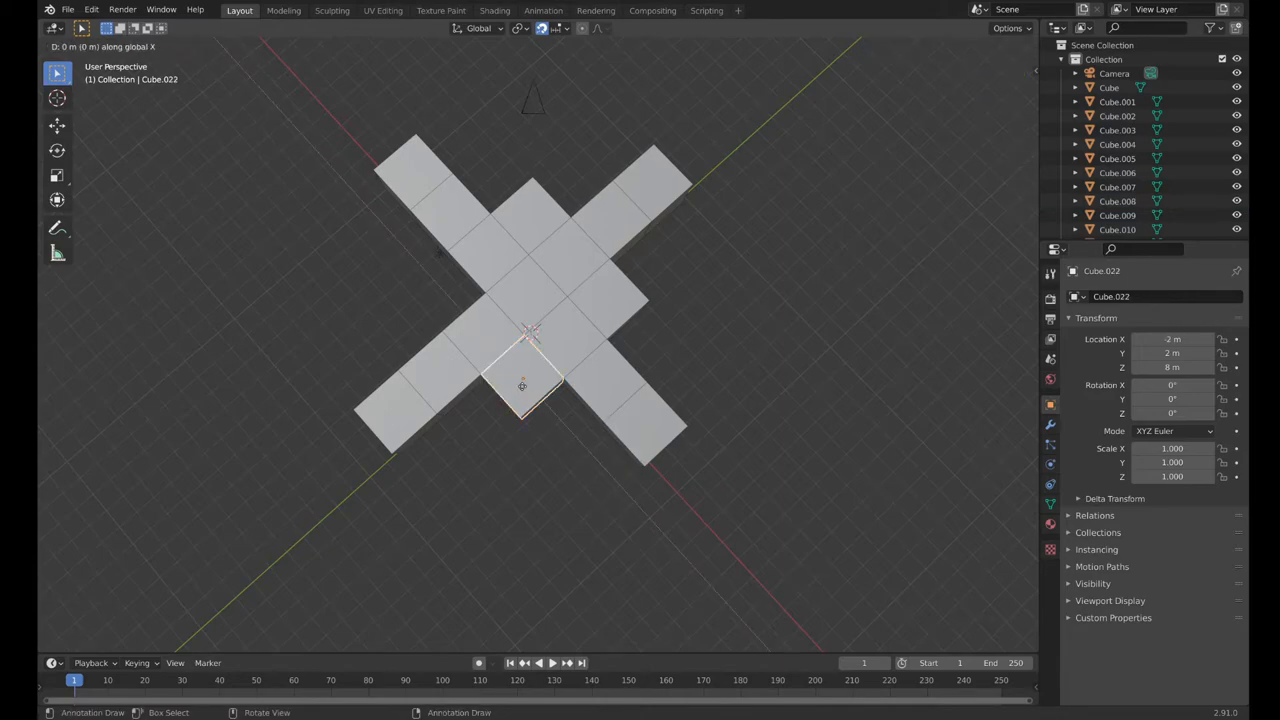
pyautogui.write('4')
pyautogui.press('Return')
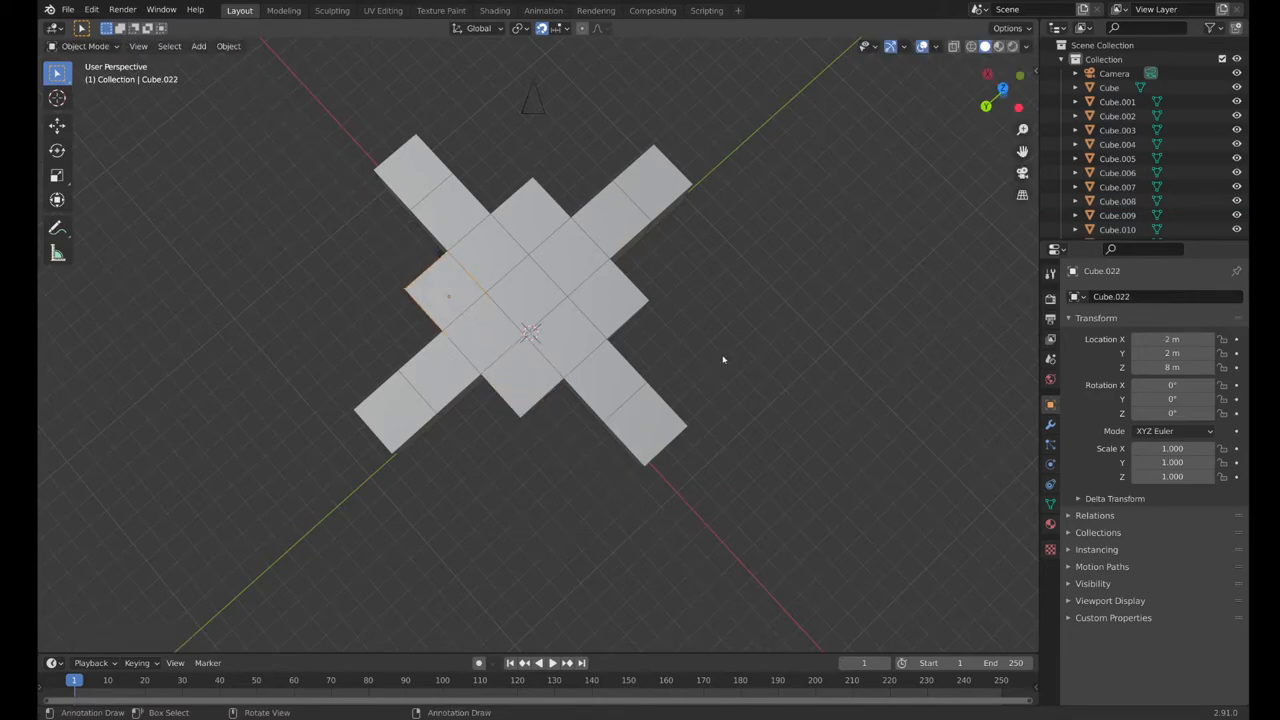
# Attempt further corner-cube duplicates, cancelling moves and leaving a stray copy in place.
pyautogui.moveTo(723, 360)
pyautogui.mouseDown(button='middle')
pyautogui.moveTo(729, 266)
pyautogui.moveTo(706, 193)
pyautogui.moveTo(666, 243)
pyautogui.mouseUp(button='middle')
pyautogui.click(508, 317)
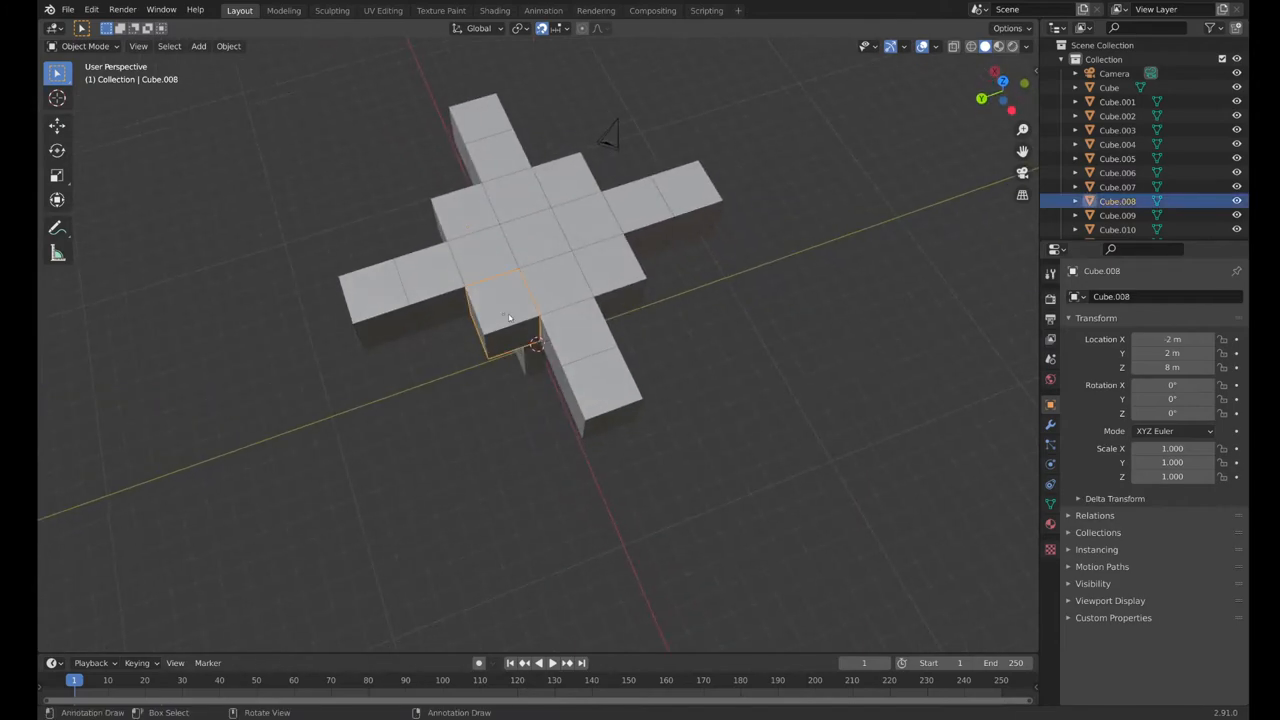
pyautogui.press('g')
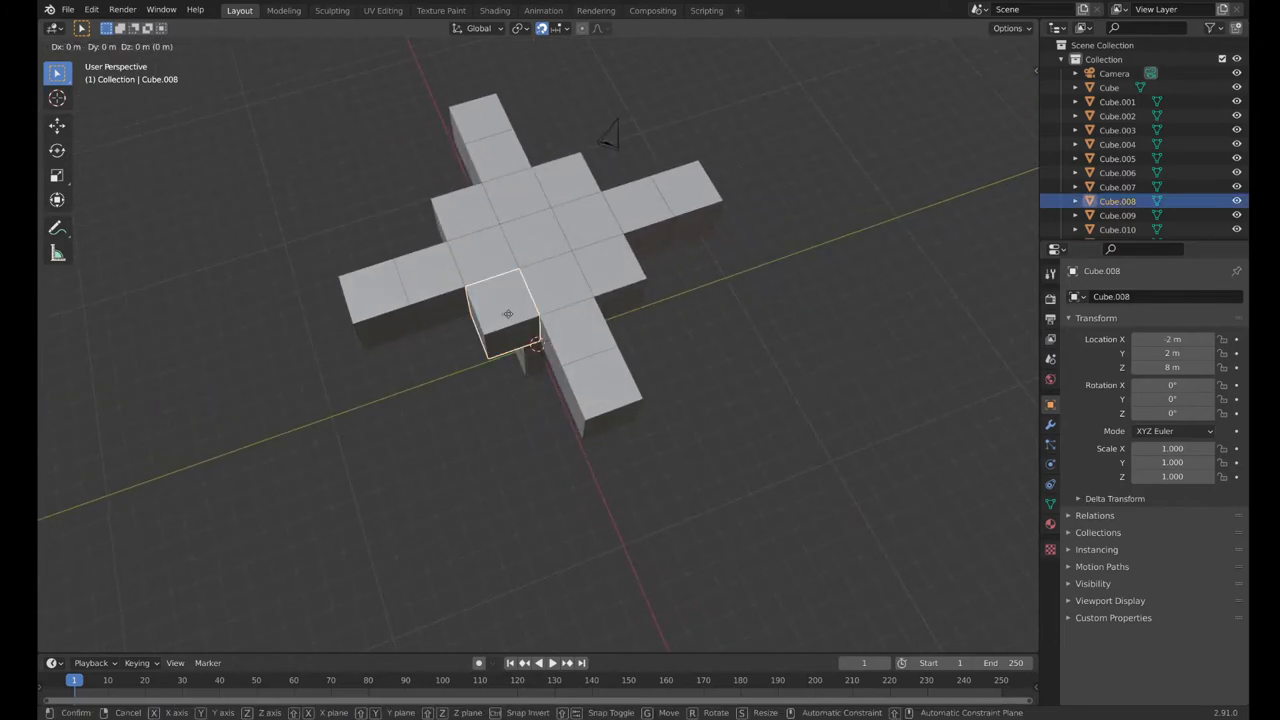
pyautogui.press('Escape')
pyautogui.hotkey('shift', 'd')
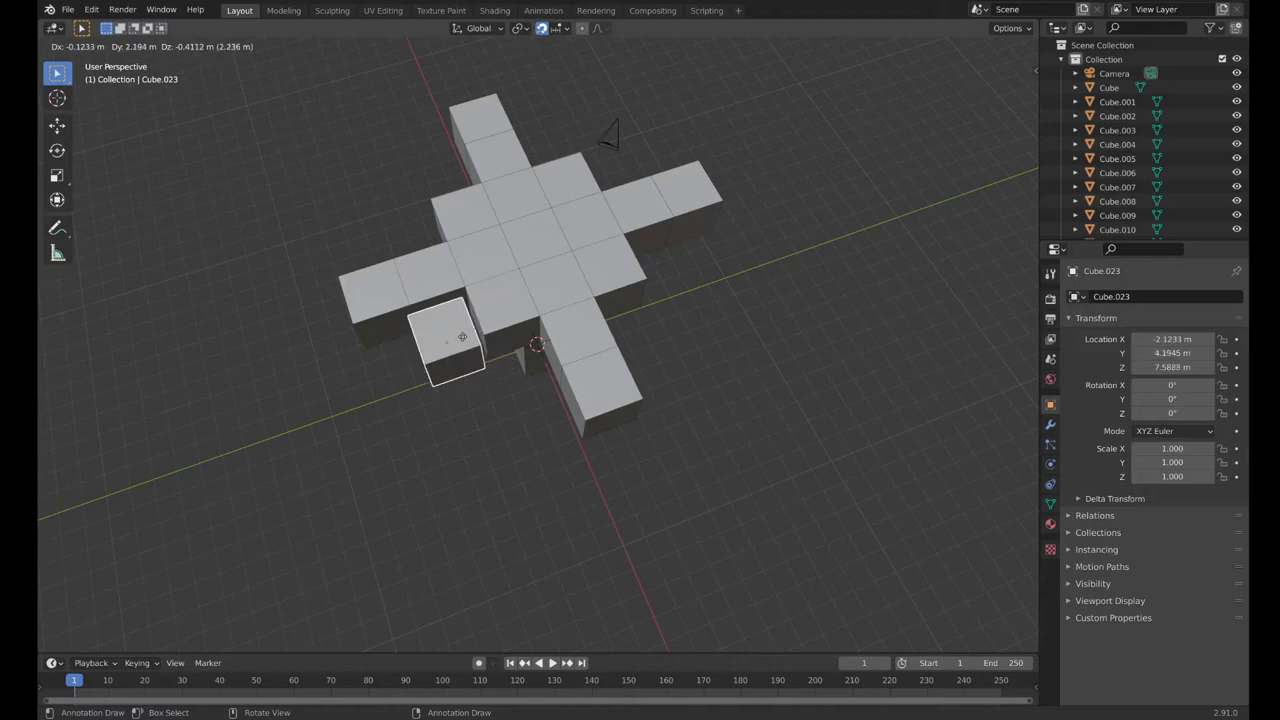
pyautogui.press('Escape')
pyautogui.moveTo(479, 330); pyautogui.dragTo(466, 255, button='middle')
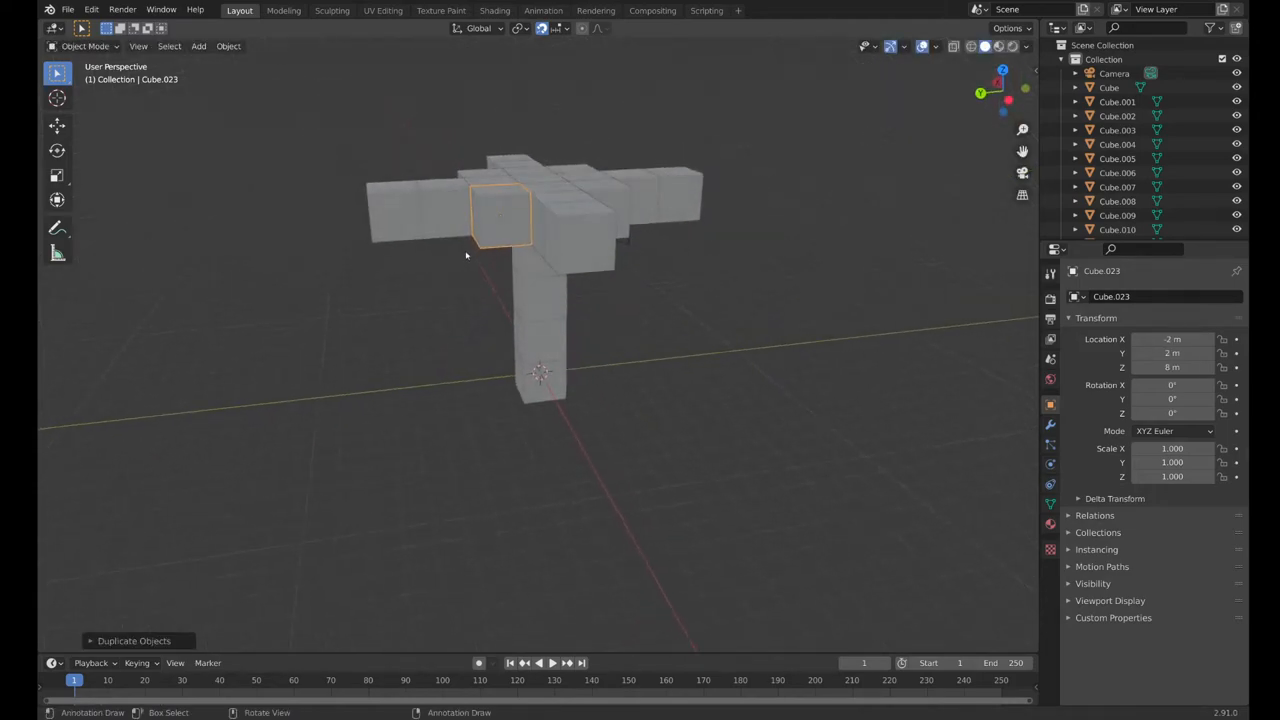
pyautogui.hotkey('shift', 'd')
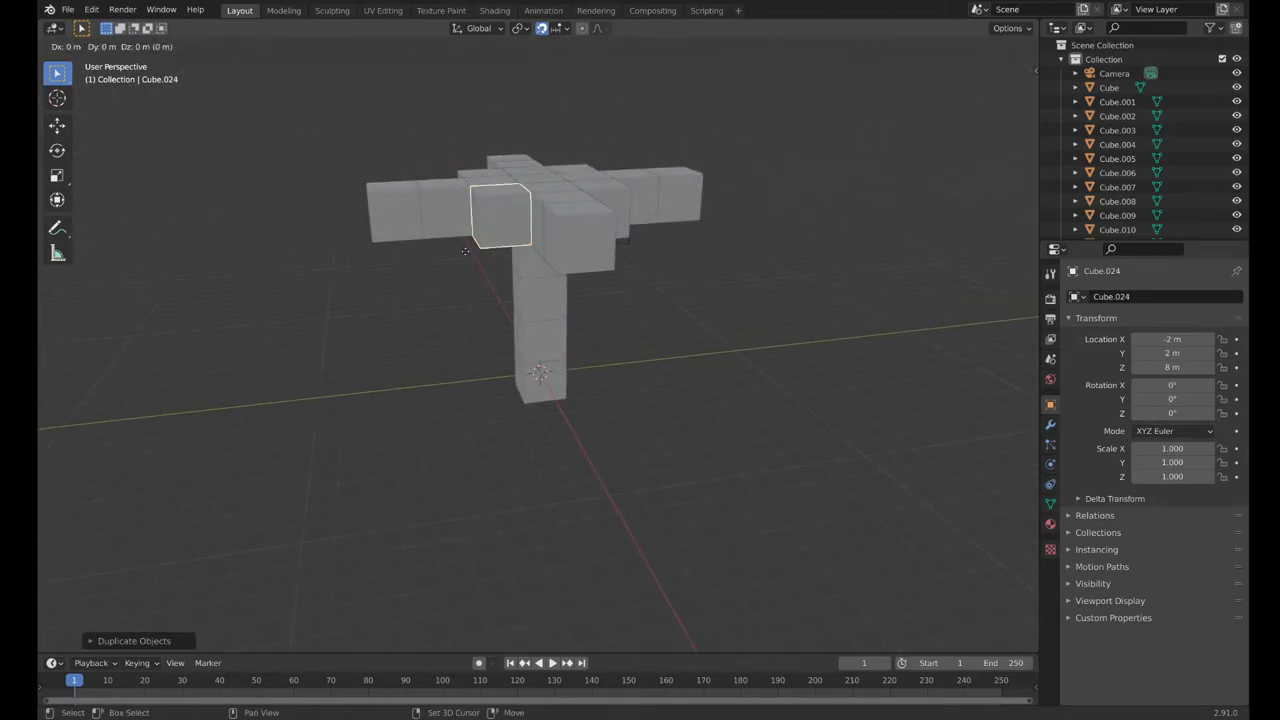
pyautogui.click(483, 236)
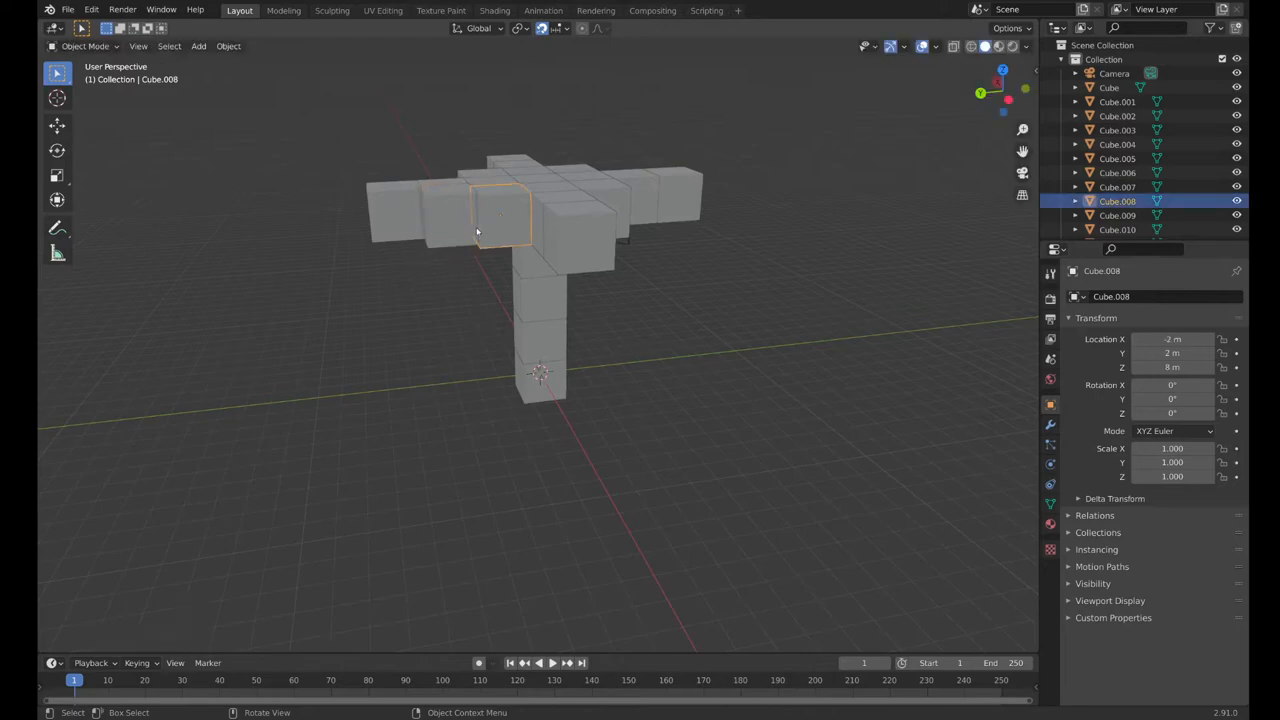
# Check the stray cube's X position from above without shifting it, then return to a side view.
pyautogui.moveTo(483, 236)
pyautogui.mouseDown(button='middle')
pyautogui.moveTo(514, 357)
pyautogui.moveTo(528, 342)
pyautogui.moveTo(544, 409)
pyautogui.mouseUp(button='middle')
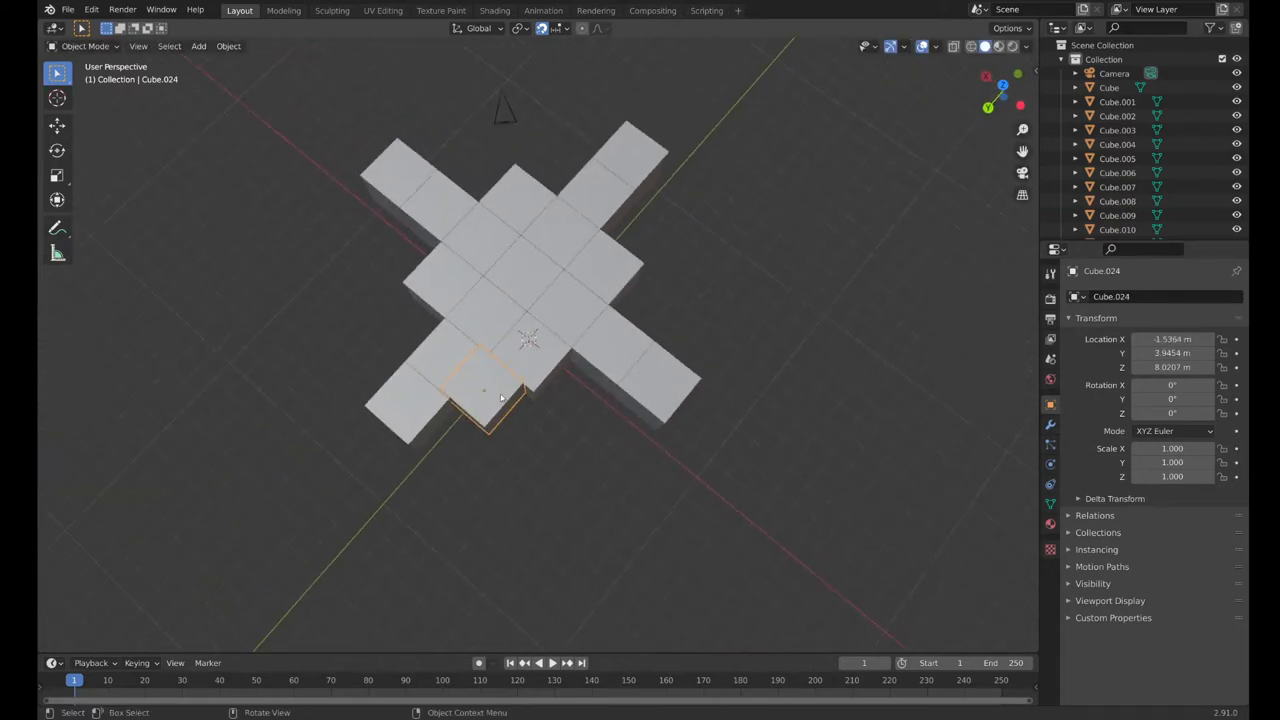
pyautogui.press('g')
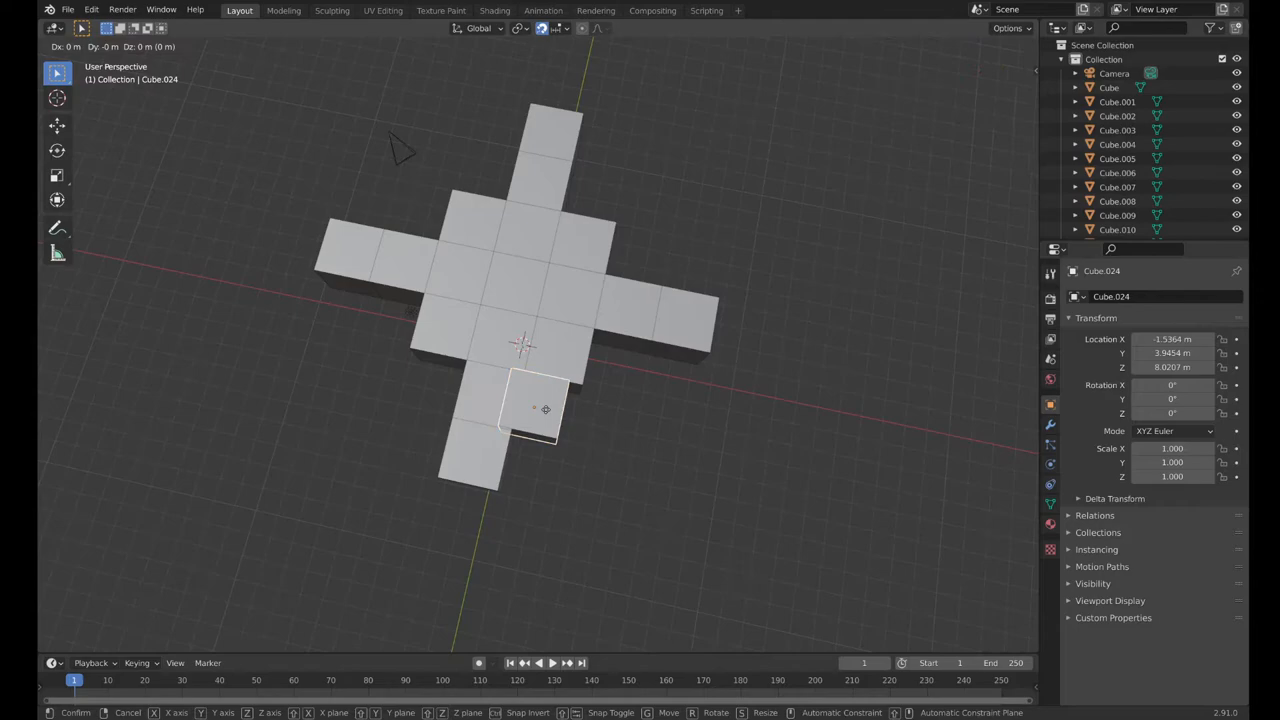
pyautogui.press('x')
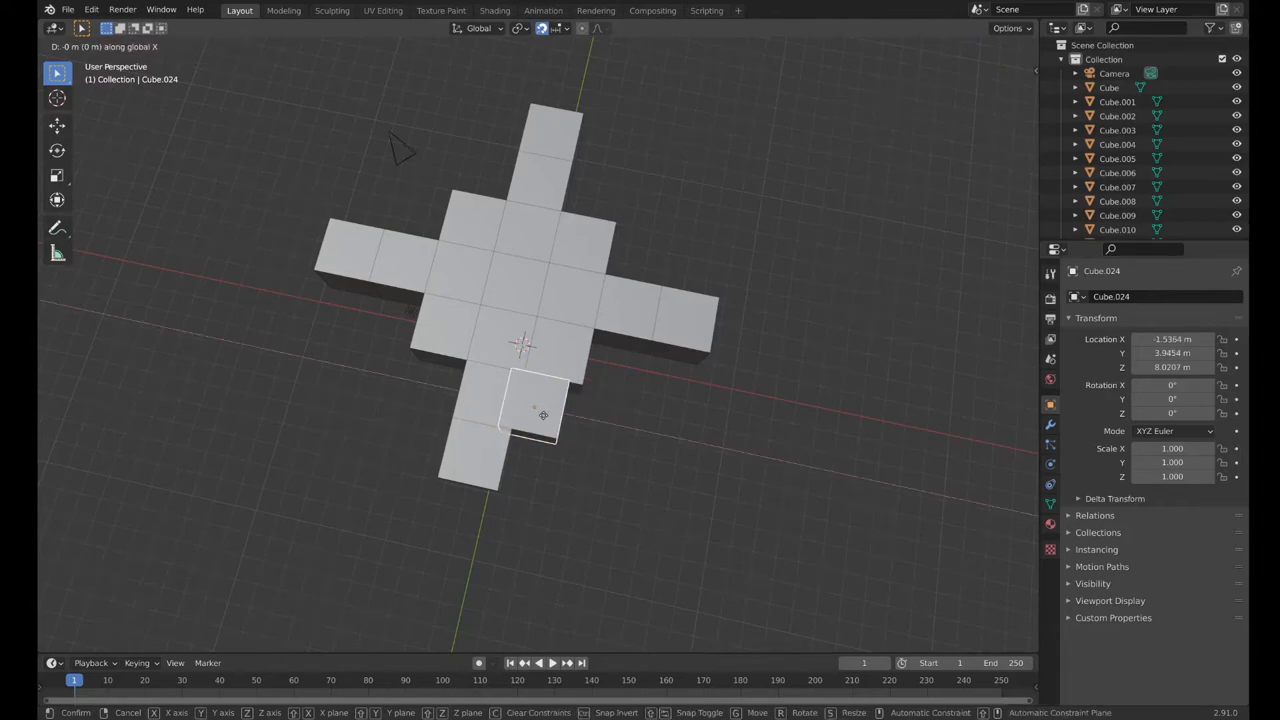
pyautogui.click(542, 413)
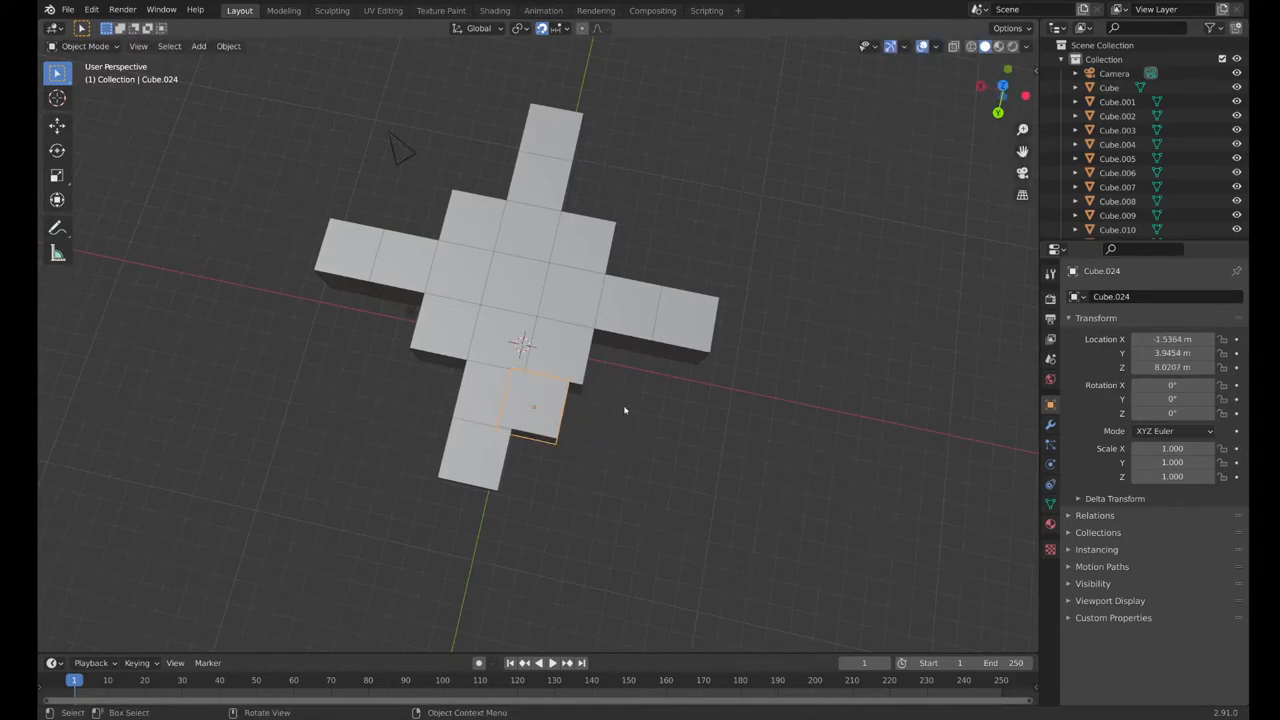
pyautogui.moveTo(626, 409); pyautogui.dragTo(535, 302, button='middle')
# Remove the stray cube and step two copies of the centre canopy cube 2 m along Y.
pyautogui.press('Delete')
pyautogui.click(534, 229)
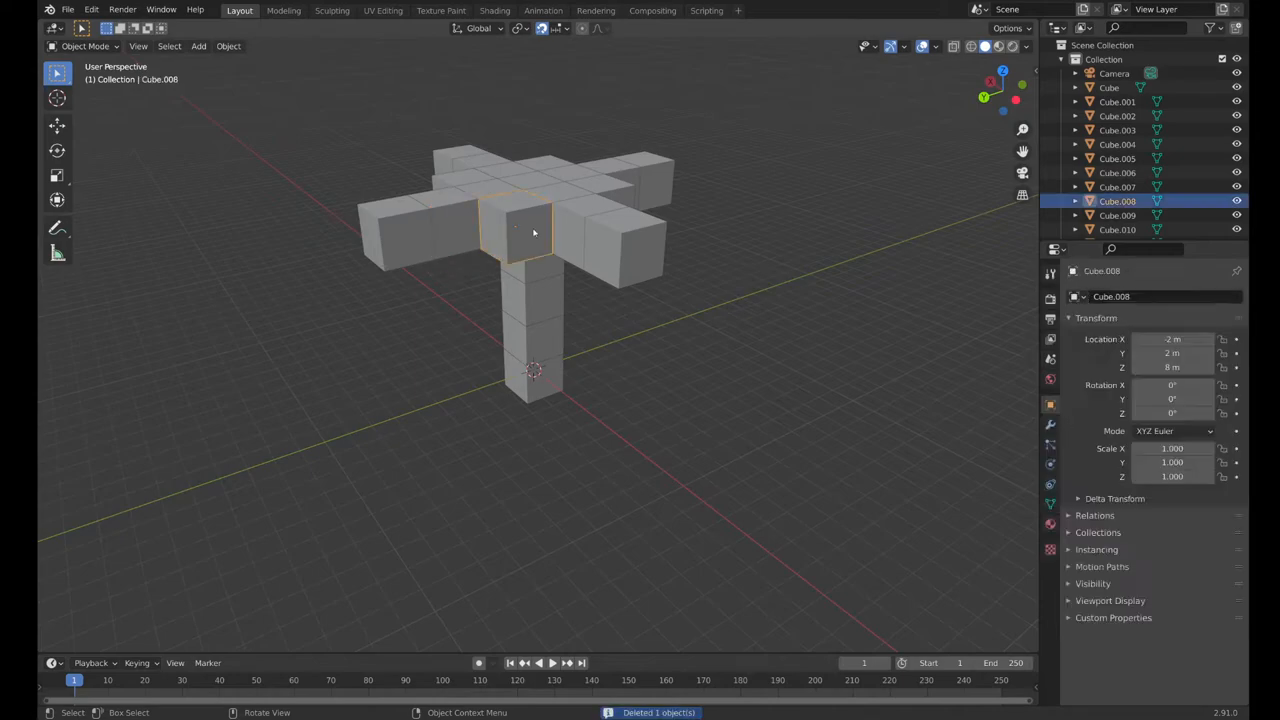
pyautogui.press('g')
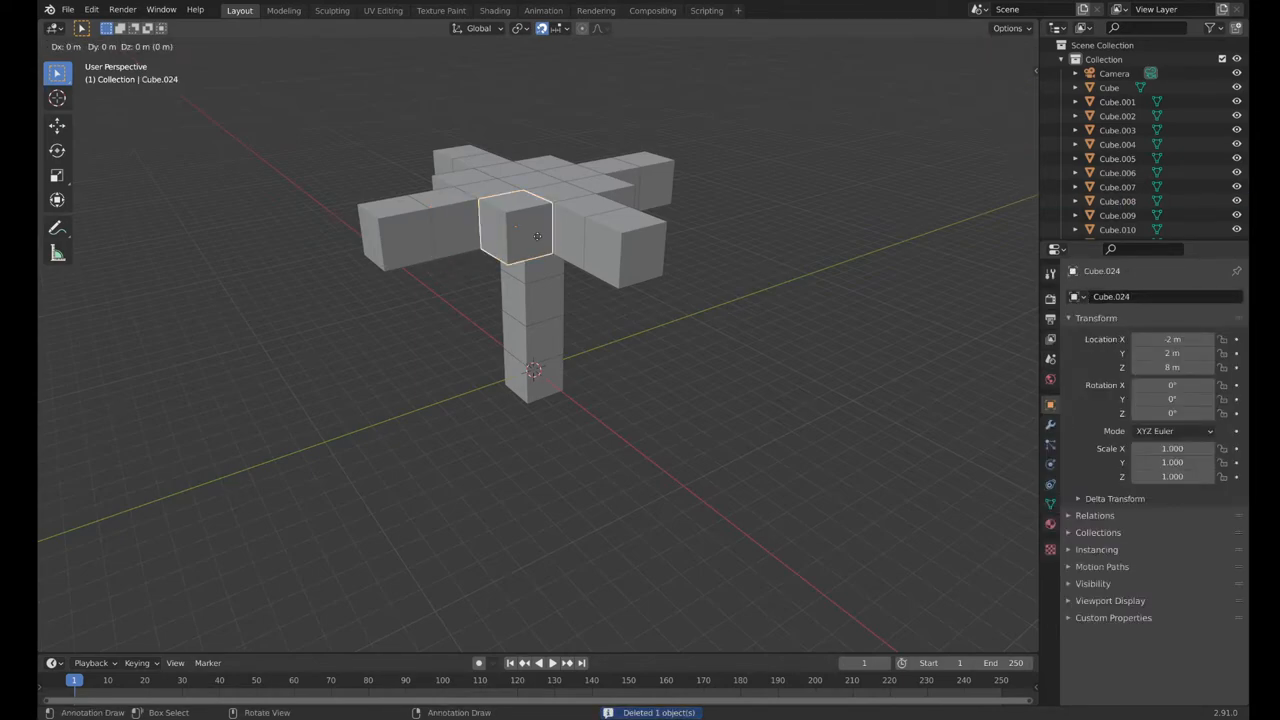
pyautogui.write('y2')
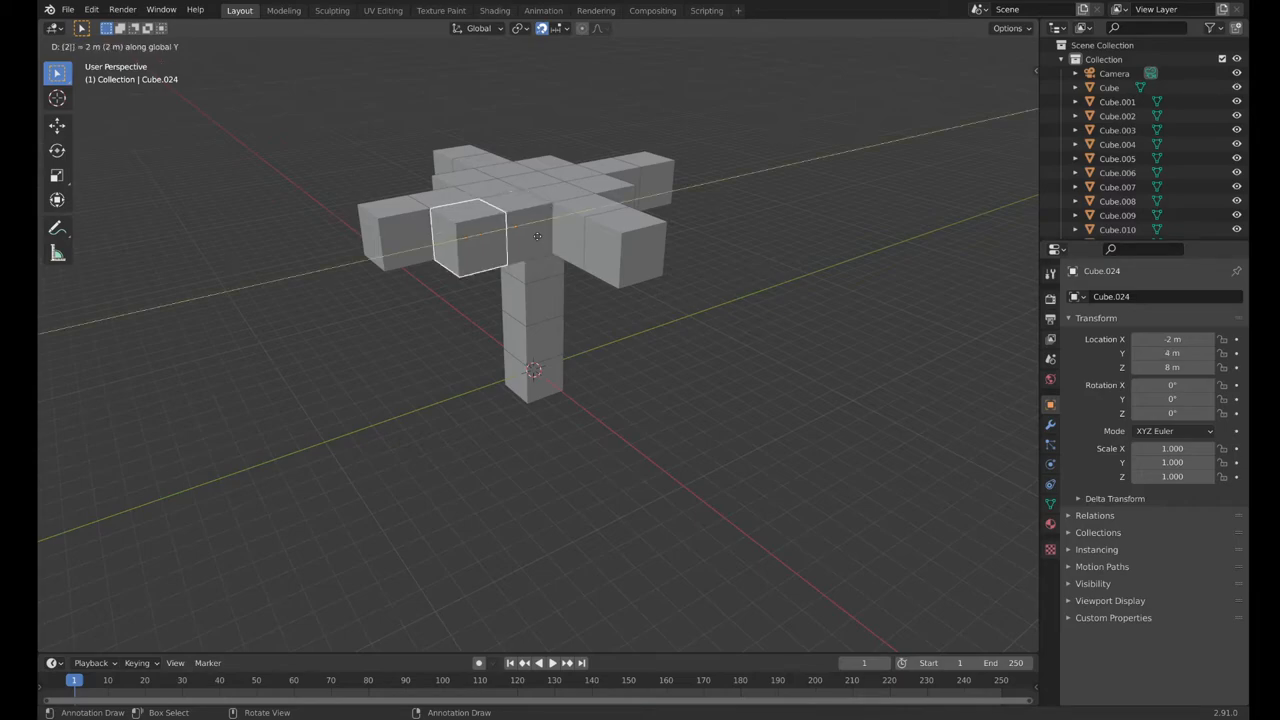
pyautogui.press('Return')
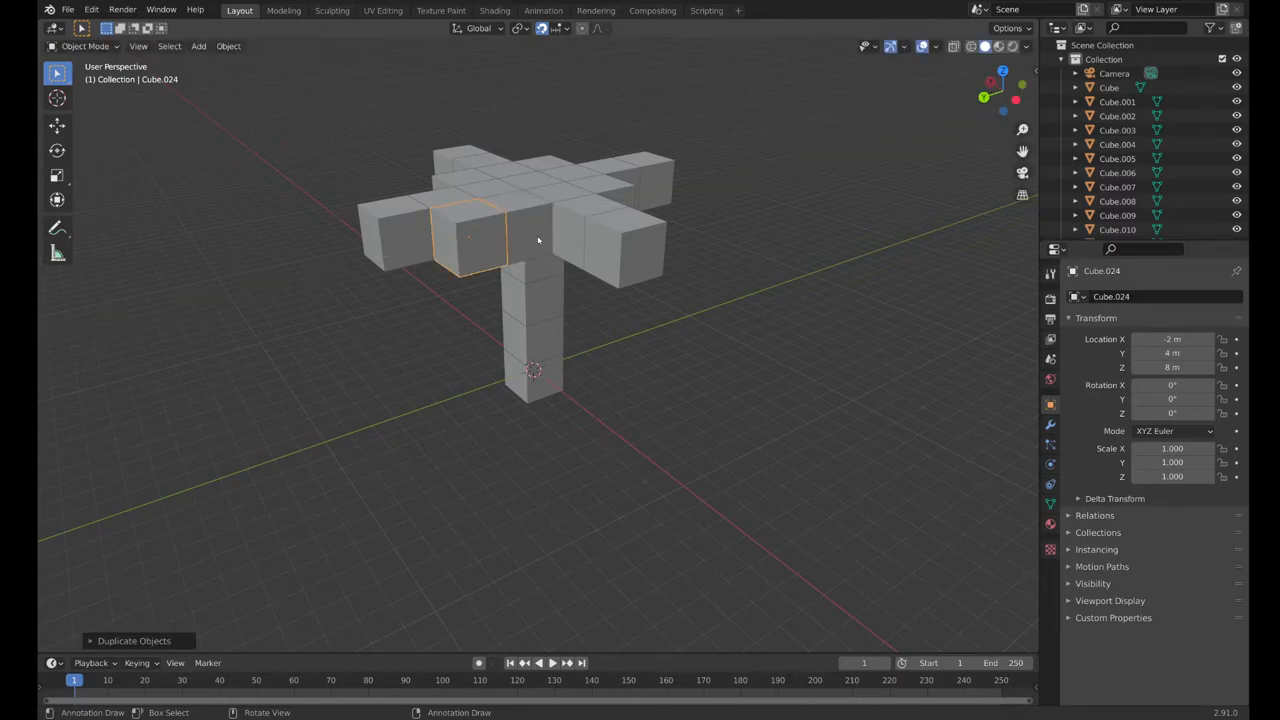
pyautogui.hotkey('shift', 'd')
pyautogui.press('y')
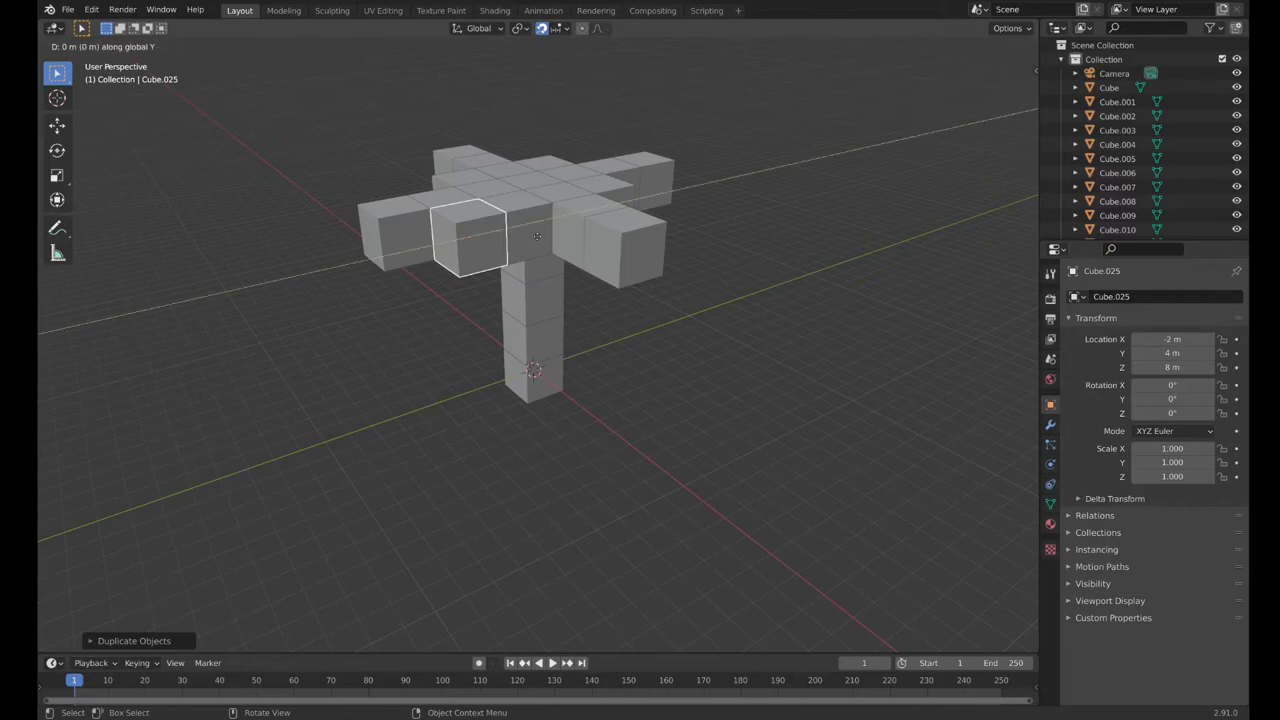
pyautogui.press('Escape')
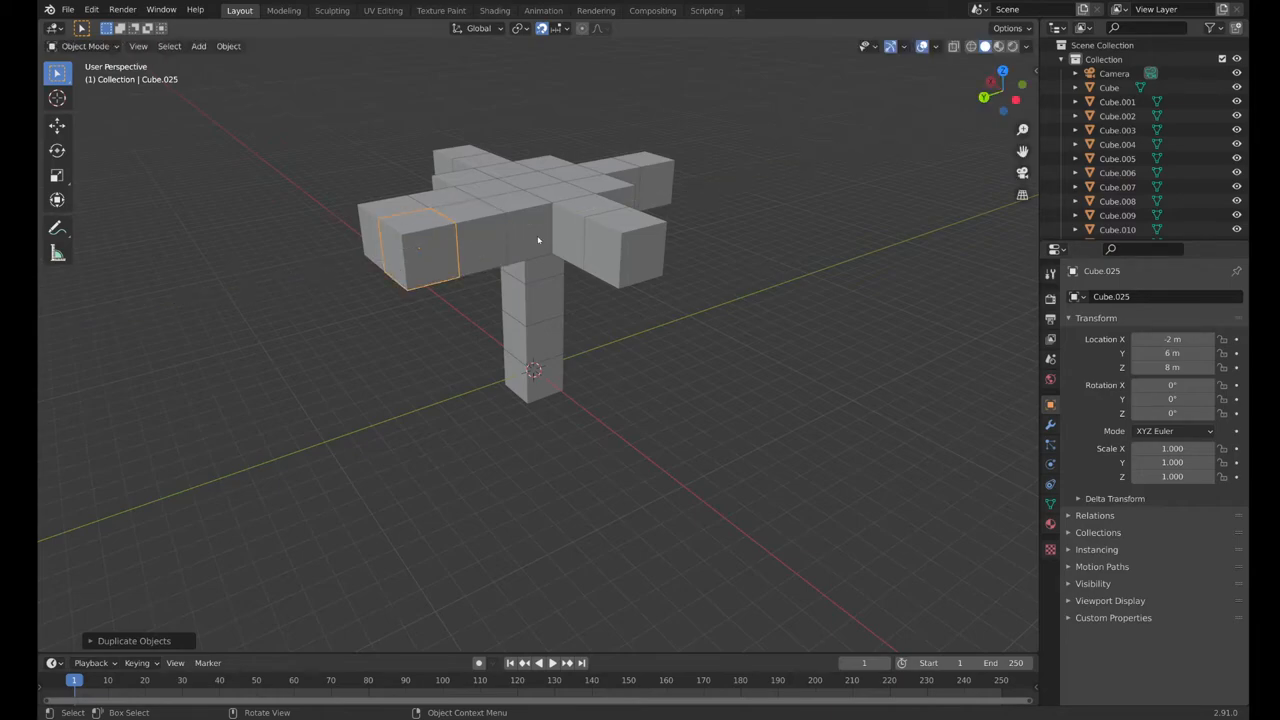
# After cancelled attempts, place a copy of the centre cube 2 m along X.
pyautogui.click(538, 240)
pyautogui.hotkey('shift', 'd')
pyautogui.press('y')
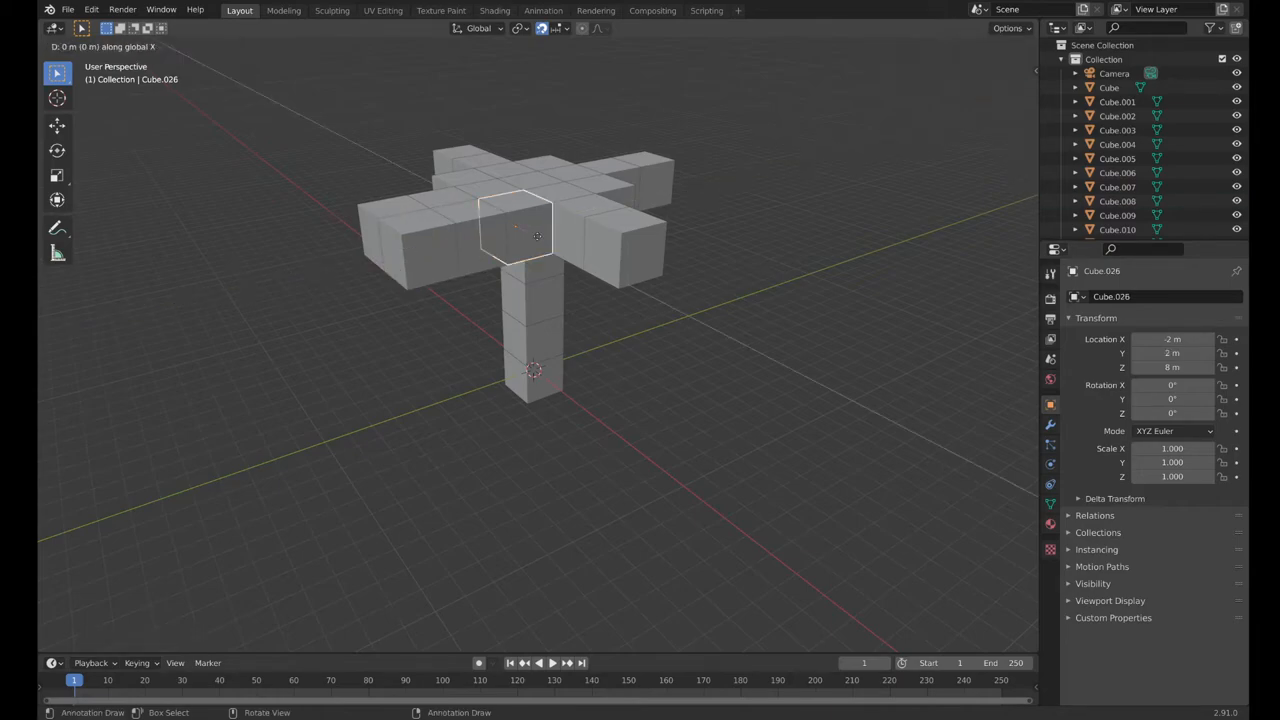
pyautogui.press('Escape')
pyautogui.hotkey('shift', 'd')
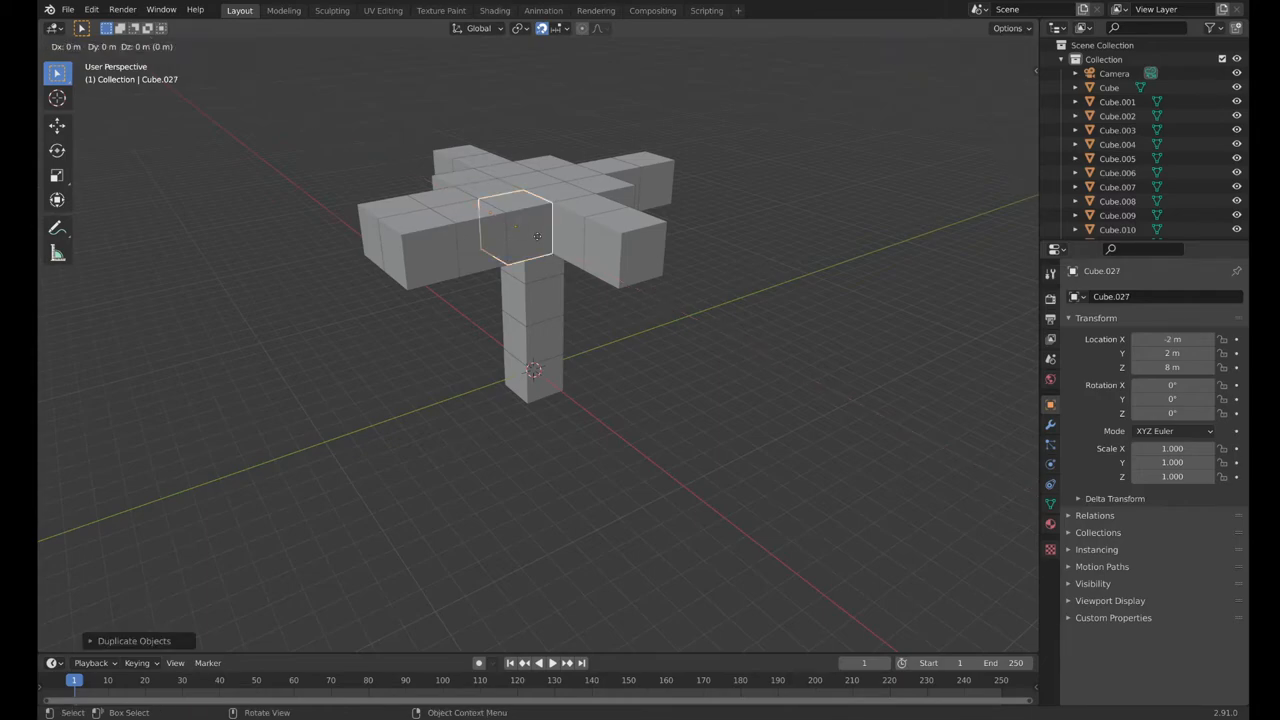
pyautogui.write('x-12')
pyautogui.press('Escape')
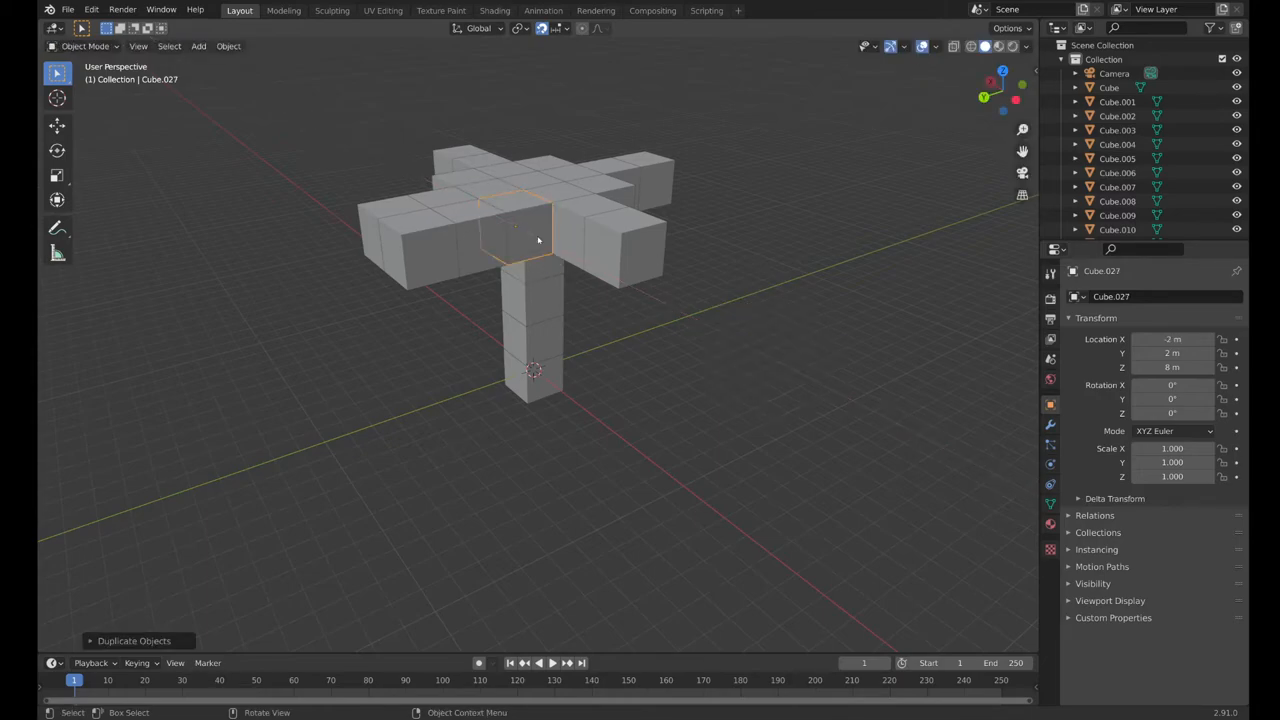
pyautogui.hotkey('shift', 'd')
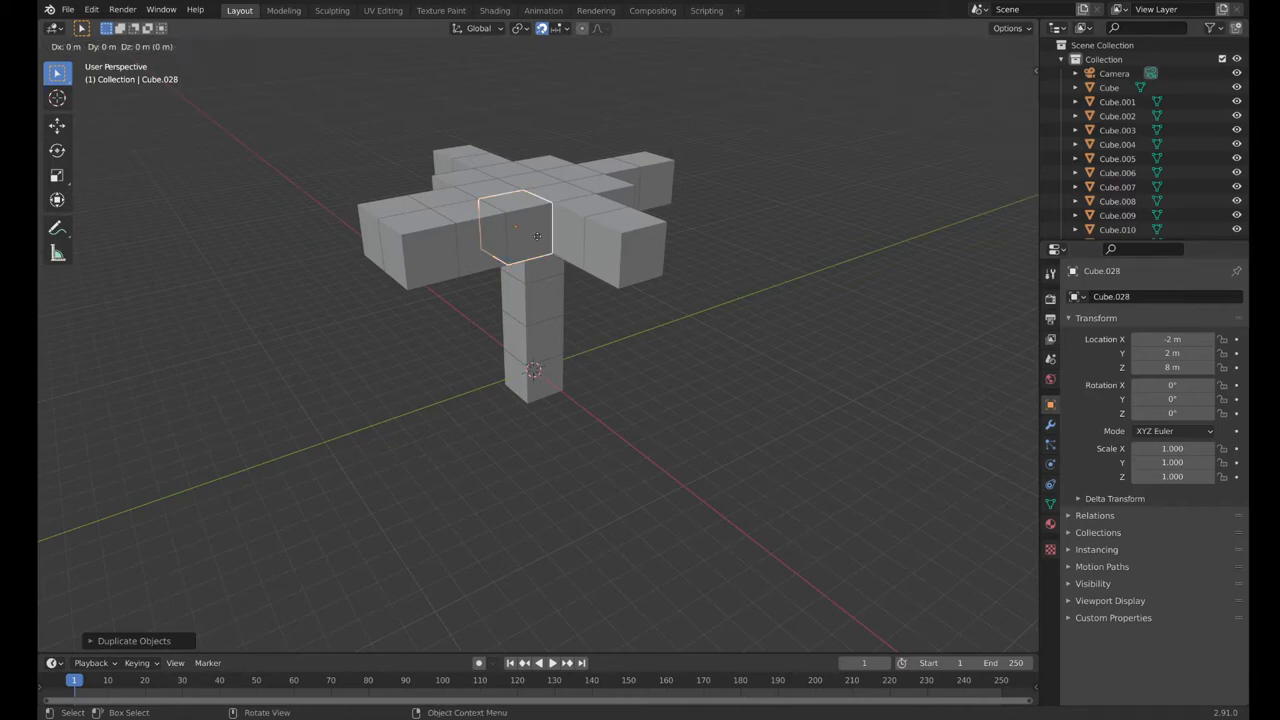
pyautogui.write('x')
pyautogui.write('-2')
pyautogui.press('Return')
# Extend that X row with another copy, then step two more copies 2 m along Y.
pyautogui.hotkey('shift', 'd')
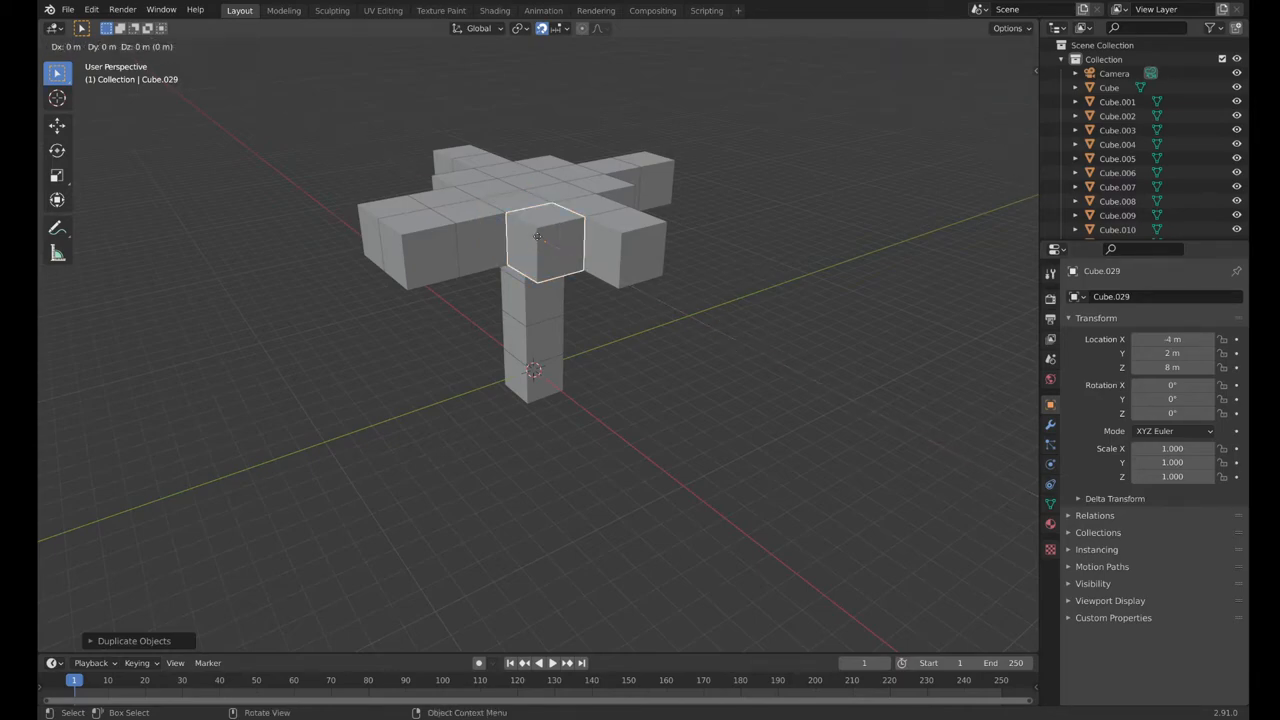
pyautogui.write('x-2')
pyautogui.press('Return')
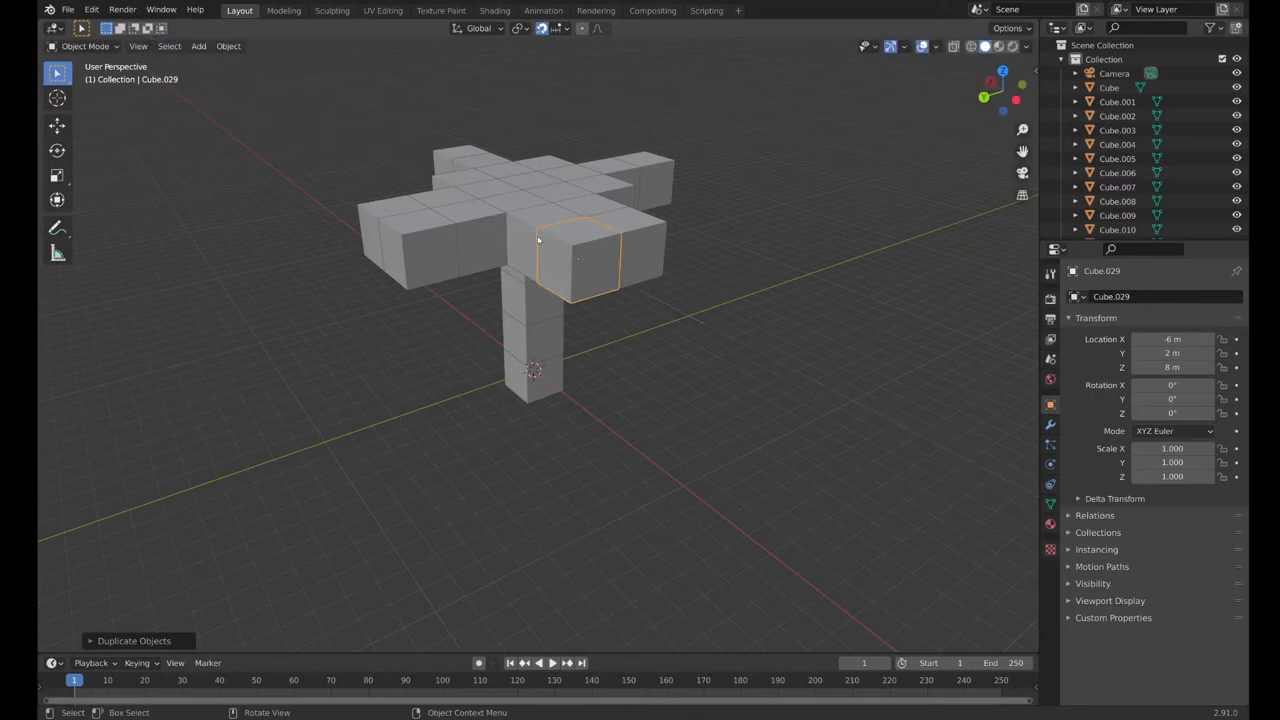
pyautogui.hotkey('ctrl', 'z')
pyautogui.hotkey('shift', 'd')
pyautogui.press('x')
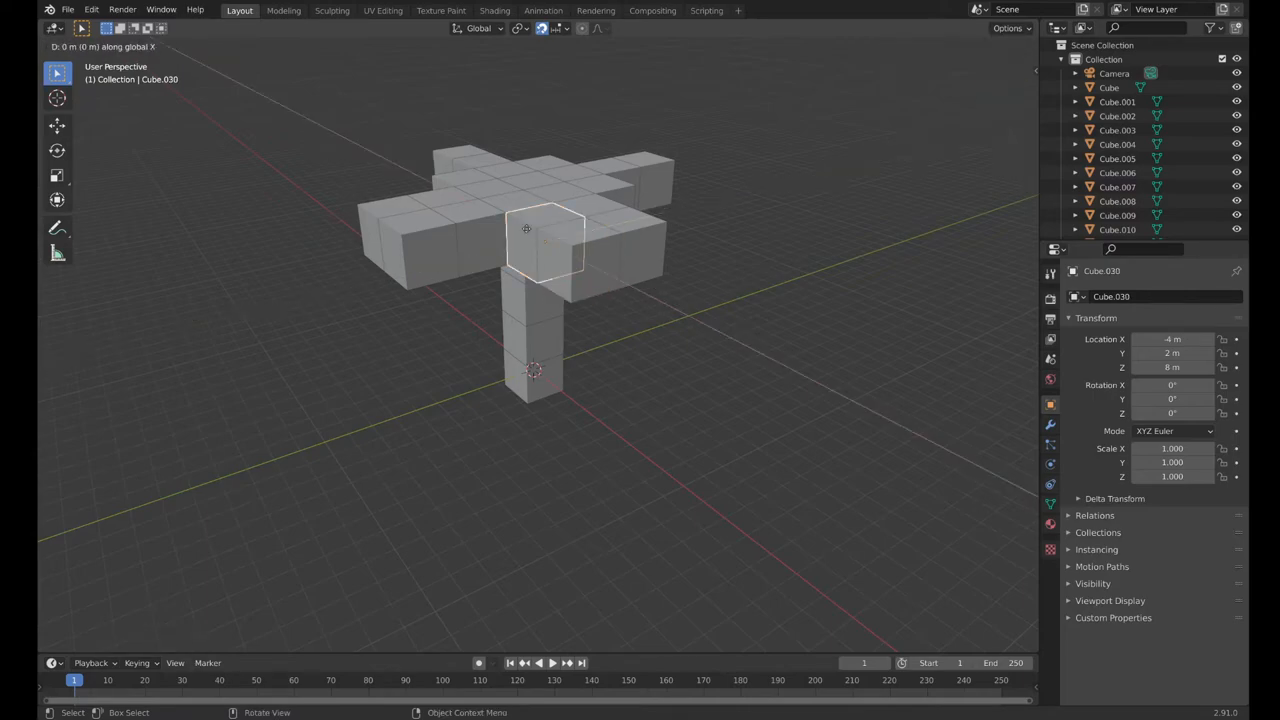
pyautogui.press('Escape')
pyautogui.hotkey('shift', 'd')
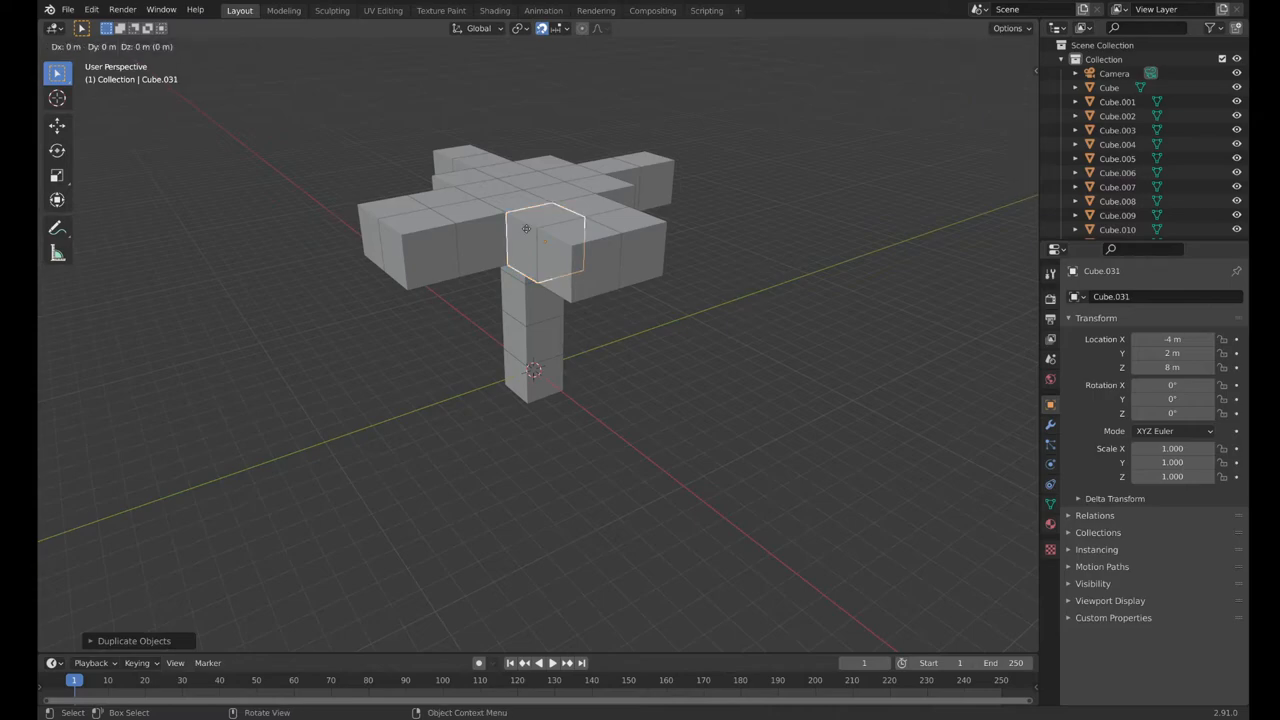
pyautogui.write('y2')
pyautogui.press('Return')
pyautogui.hotkey('shift', 'd')
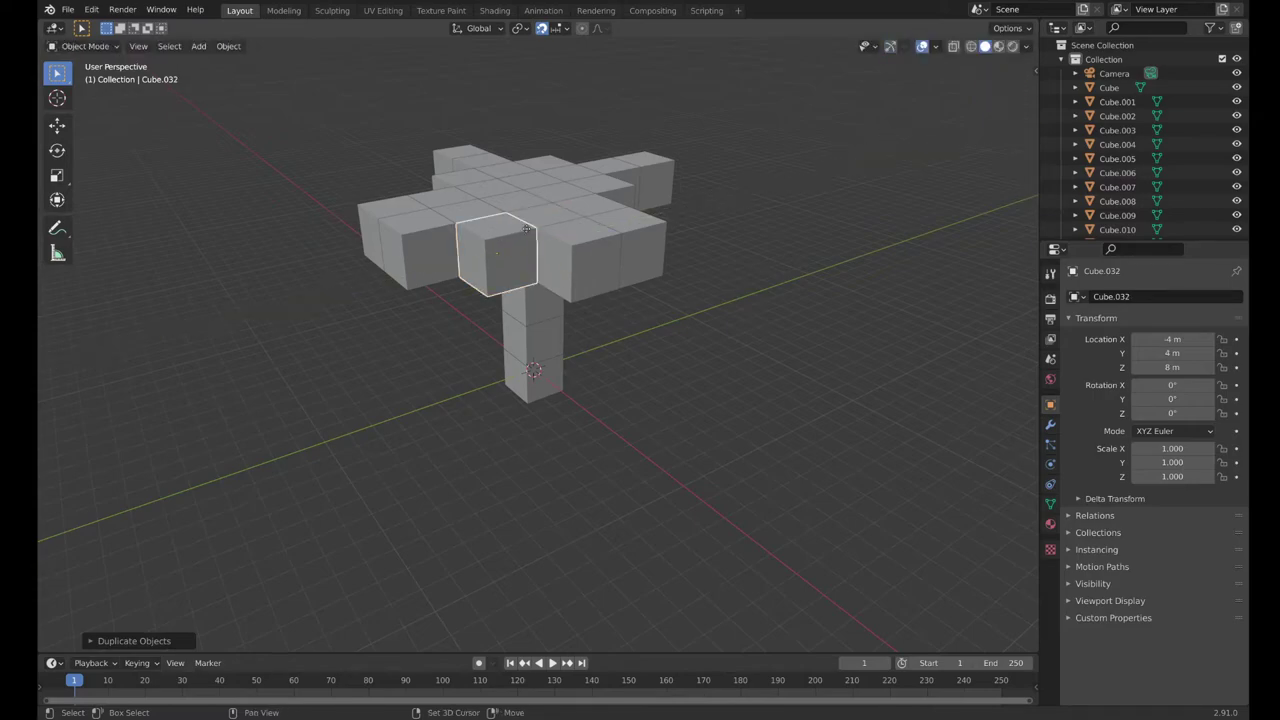
pyautogui.write('y')
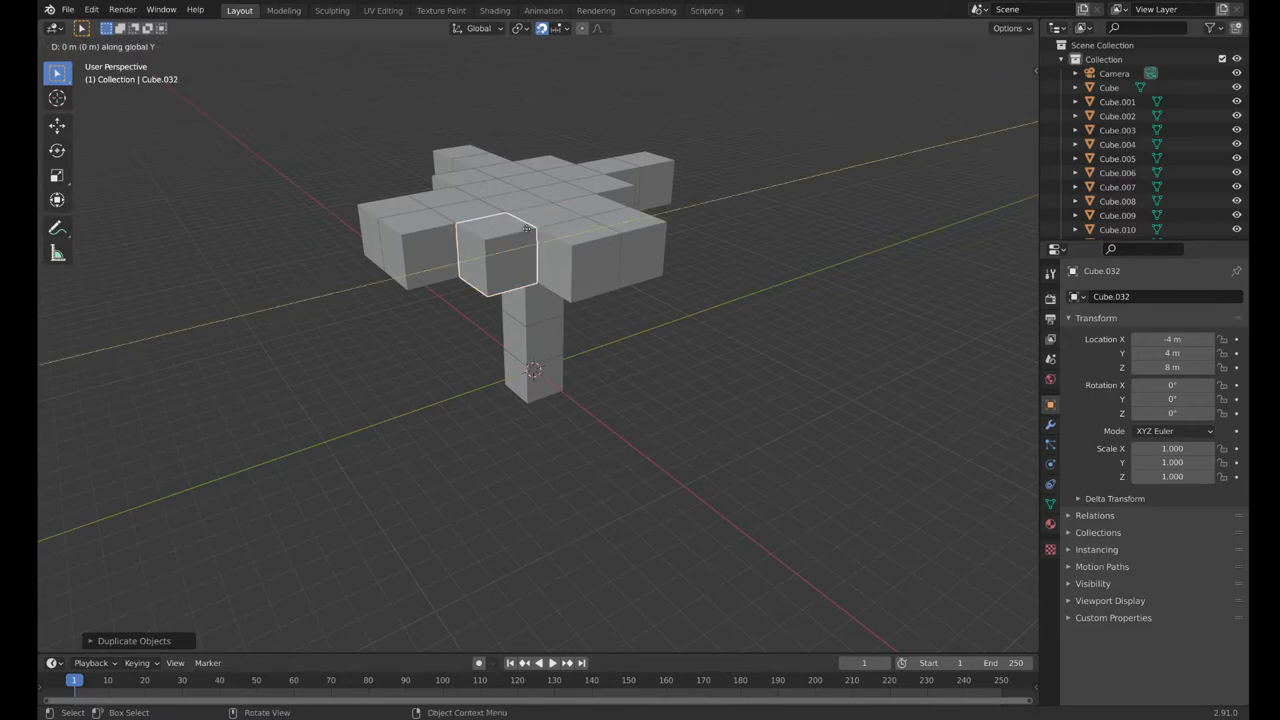
pyautogui.write('2')
pyautogui.press('Return')
# From a top view, copy the corner cube 2 m along X and Y to fill the corner out to X -6, Y 6.
pyautogui.press('a')
pyautogui.moveTo(527, 233)
pyautogui.mouseDown(button='middle')
pyautogui.moveTo(597, 263)
pyautogui.moveTo(560, 393)
pyautogui.mouseUp(button='middle')
pyautogui.click(560, 393)
pyautogui.hotkey('shift', 'd')
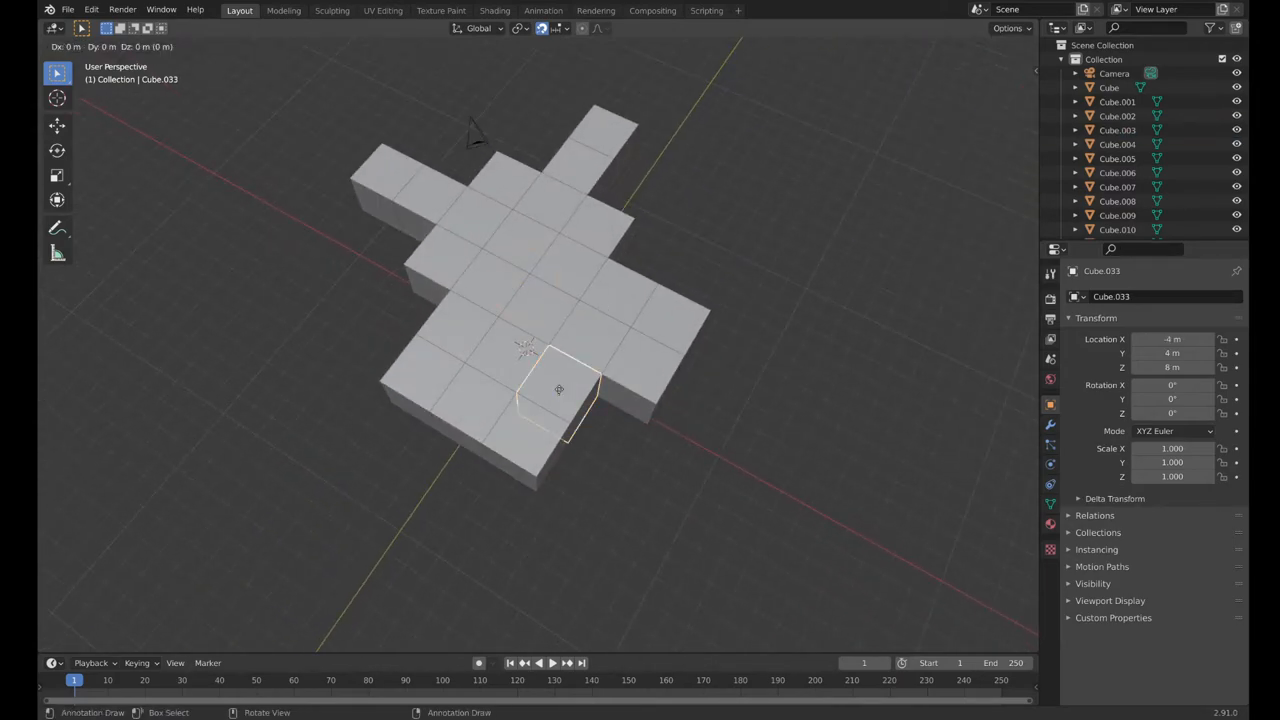
pyautogui.press('x')
pyautogui.click(604, 432)
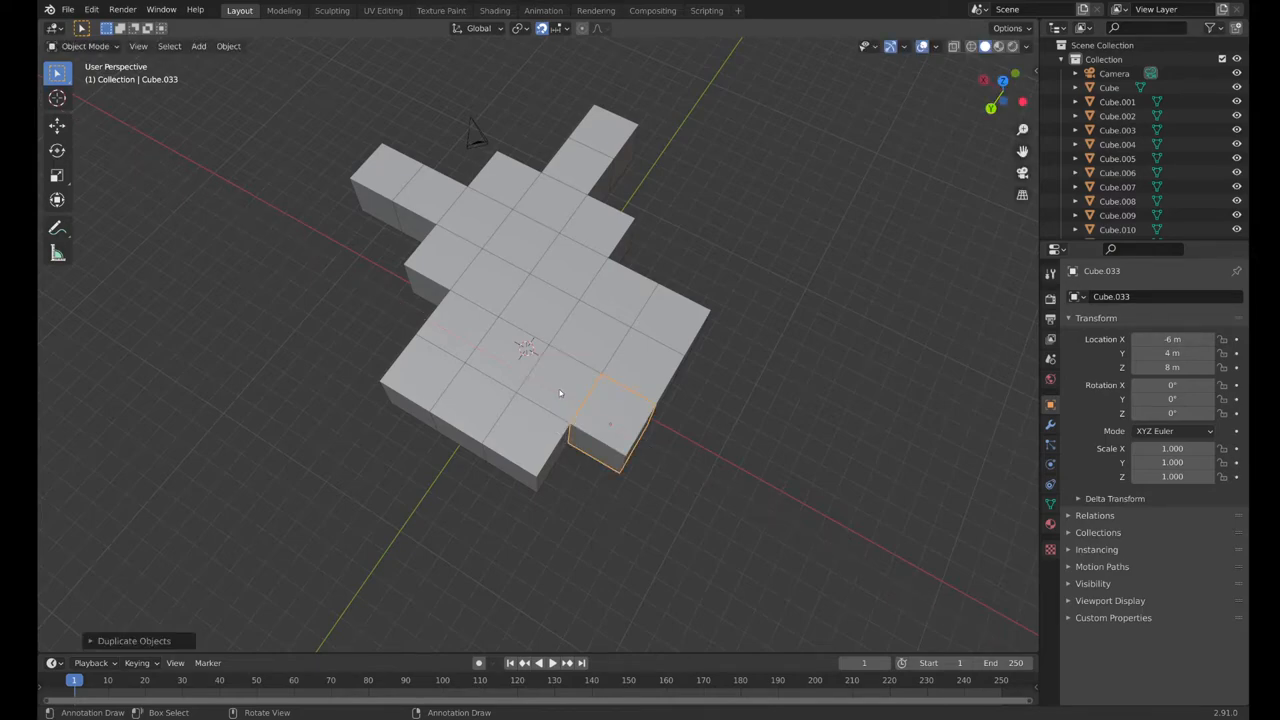
pyautogui.hotkey('shift', 'd')
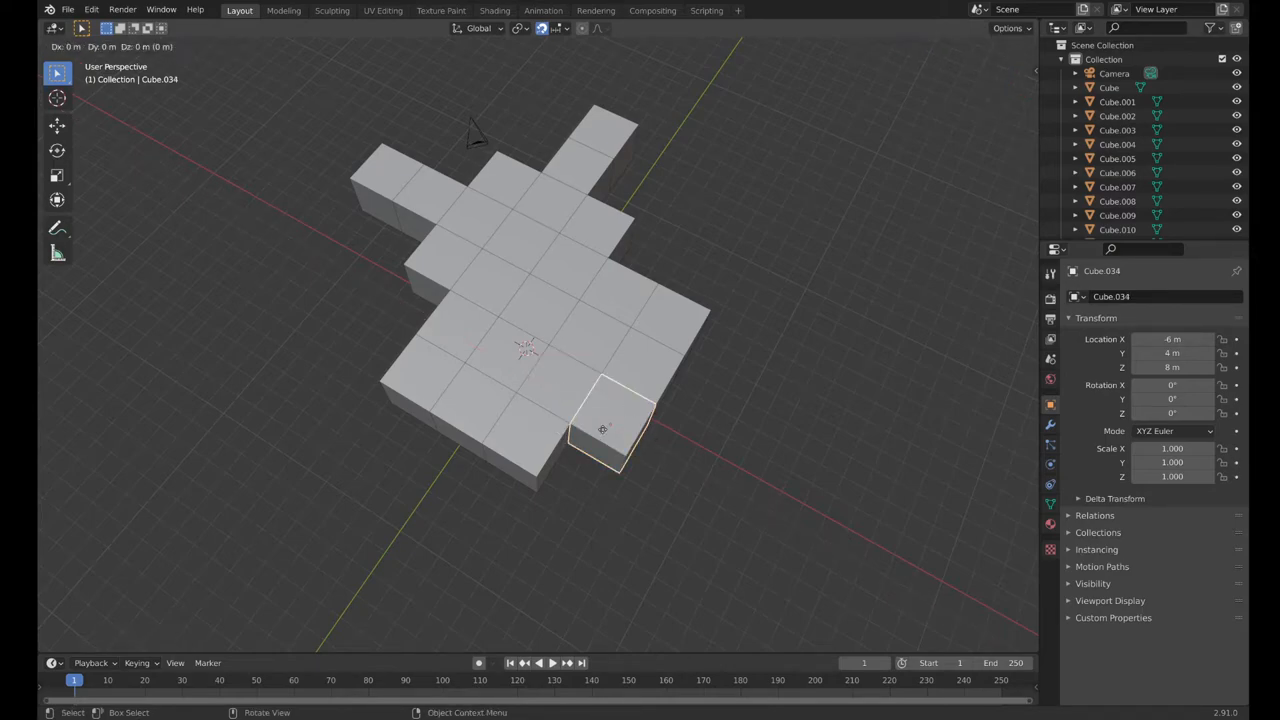
pyautogui.press('y')
pyautogui.press('x')
pyautogui.click(602, 429)
pyautogui.hotkey('shift', 'd')
pyautogui.write('y2')
pyautogui.press('Return')
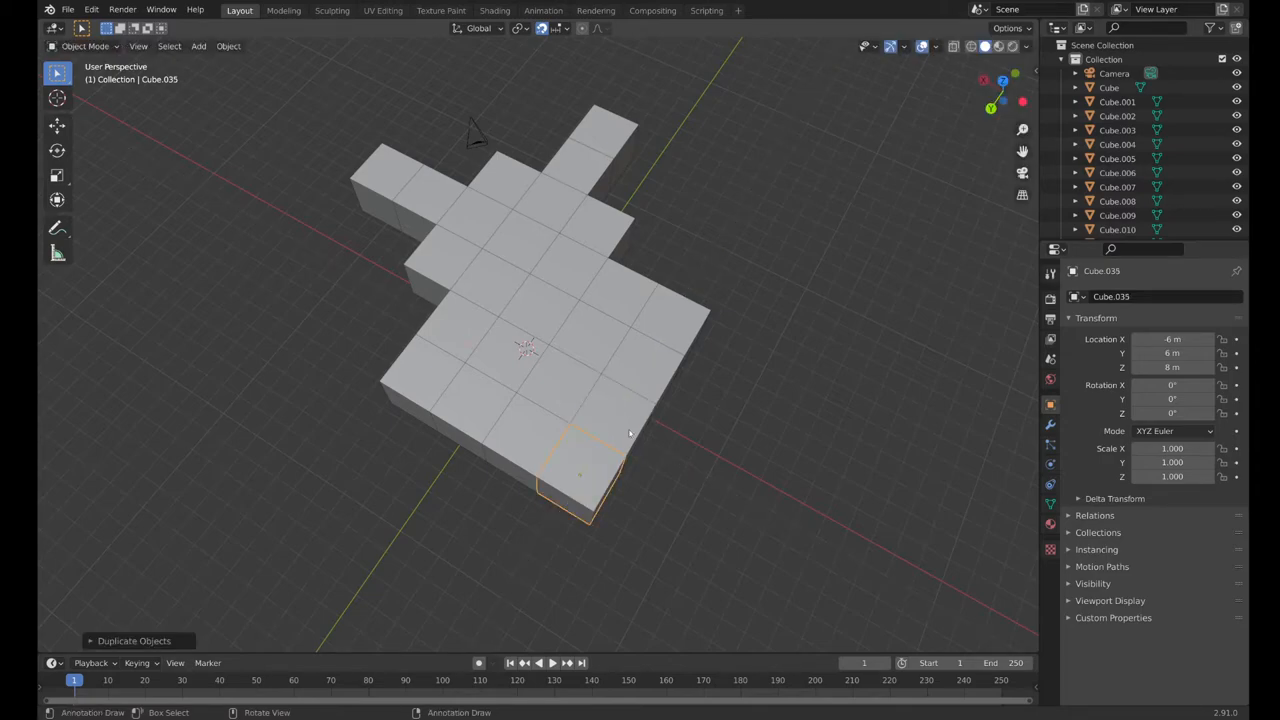
# Box-select the nine-cube corner block from above, cancelling a first duplicate.
pyautogui.moveTo(828, 314)
pyautogui.mouseDown(button='middle')
pyautogui.moveTo(919, 357)
pyautogui.moveTo(883, 351)
pyautogui.mouseUp(button='middle')
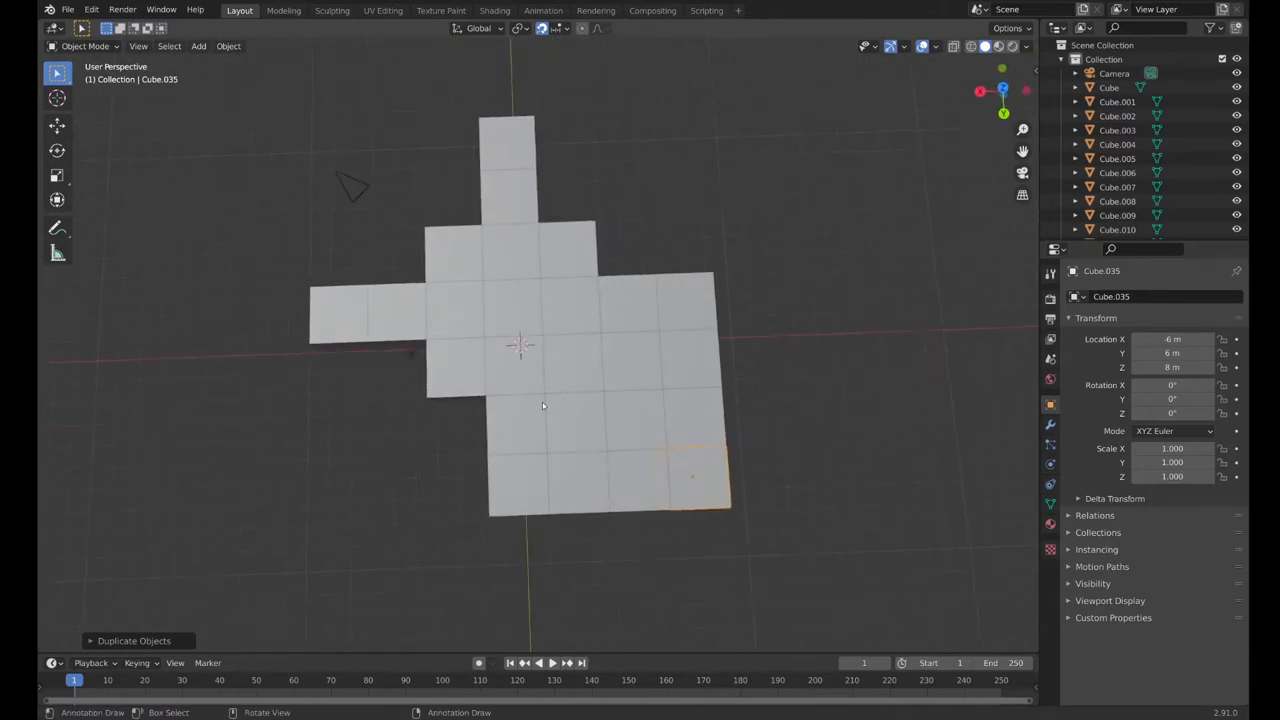
pyautogui.moveTo(566, 366)
pyautogui.mouseDown()
pyautogui.moveTo(701, 486)
pyautogui.moveTo(757, 514)
pyautogui.mouseUp()
pyautogui.moveTo(757, 514)
pyautogui.mouseDown(button='middle')
pyautogui.moveTo(770, 504)
pyautogui.moveTo(763, 513)
pyautogui.mouseUp(button='middle')
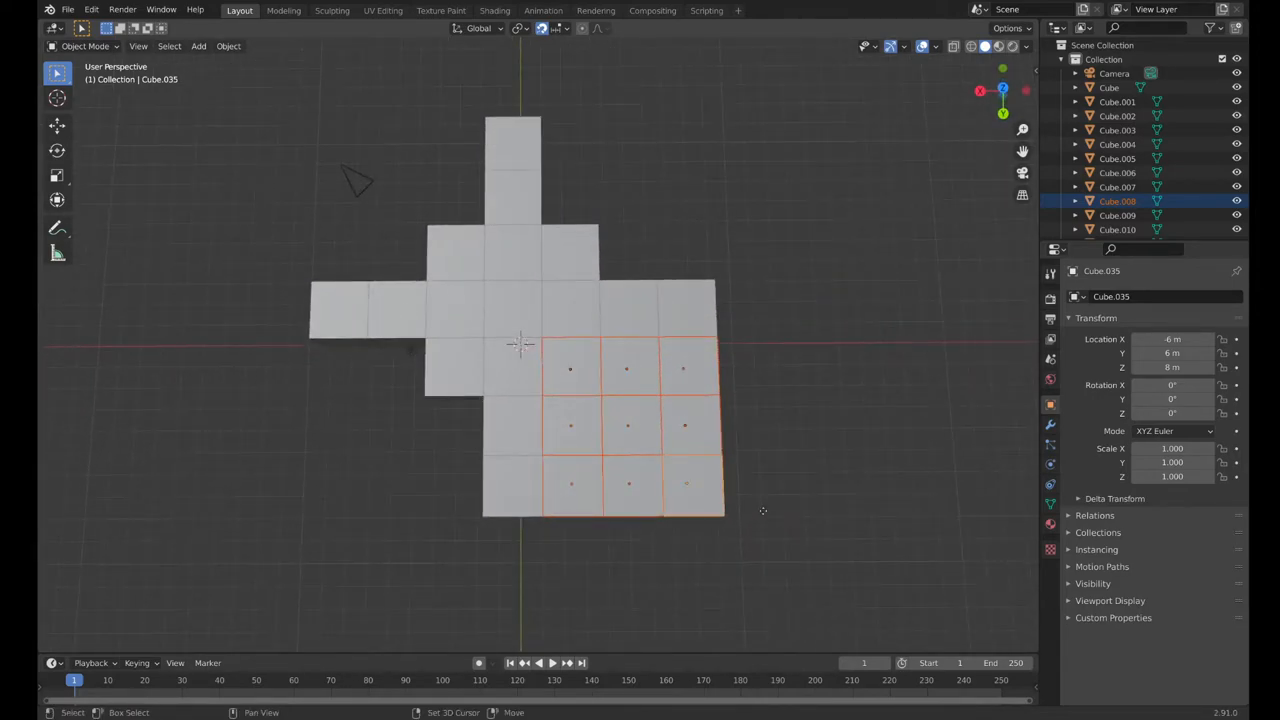
pyautogui.hotkey('shift', 'd')
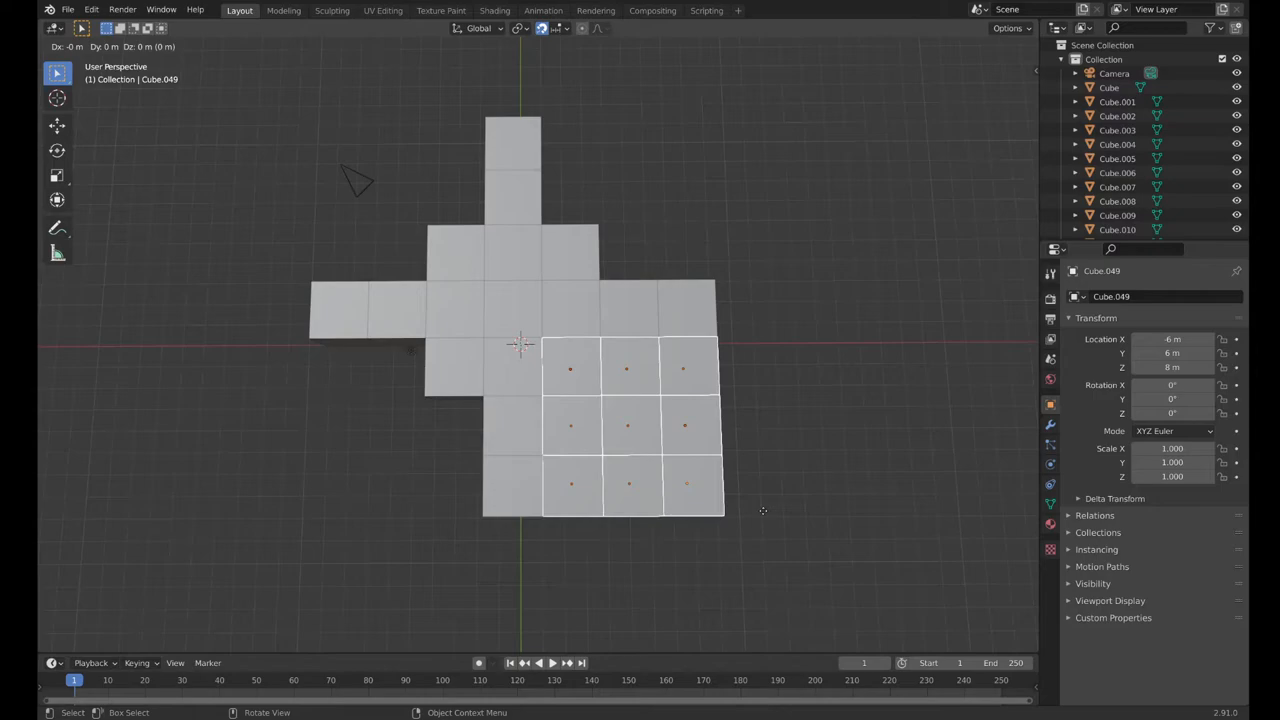
pyautogui.press('x')
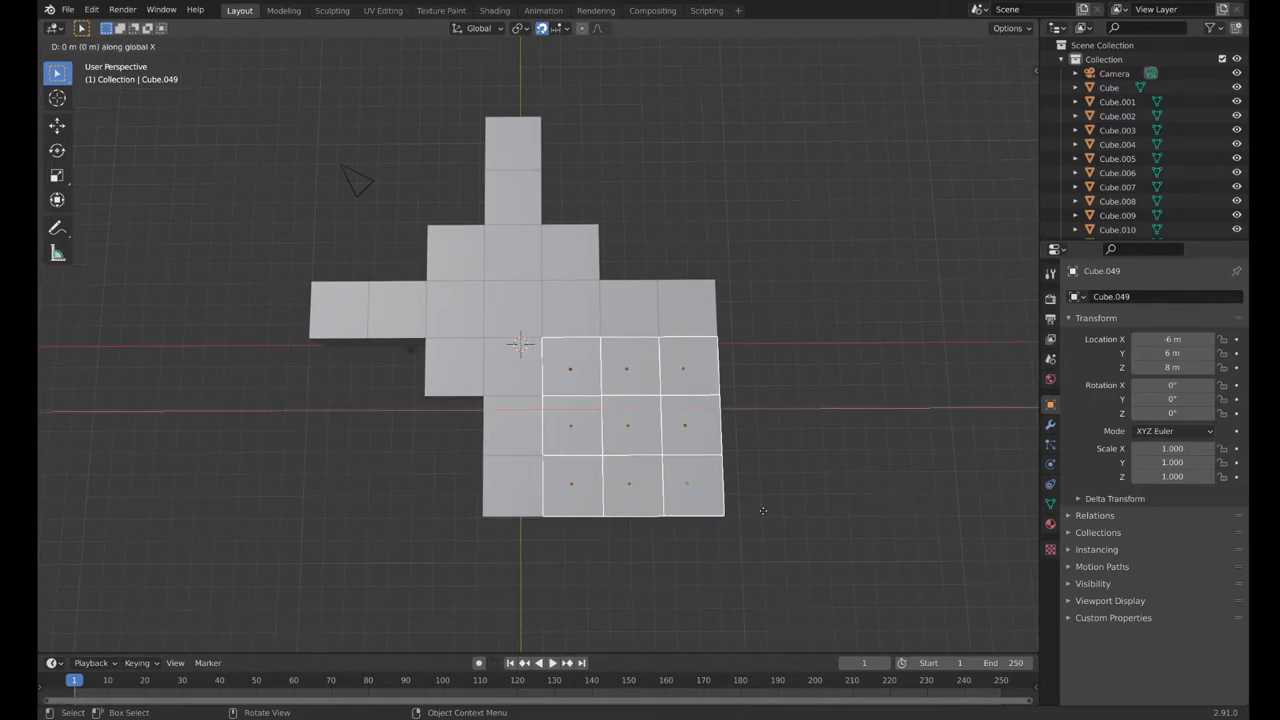
pyautogui.rightClick(763, 515)
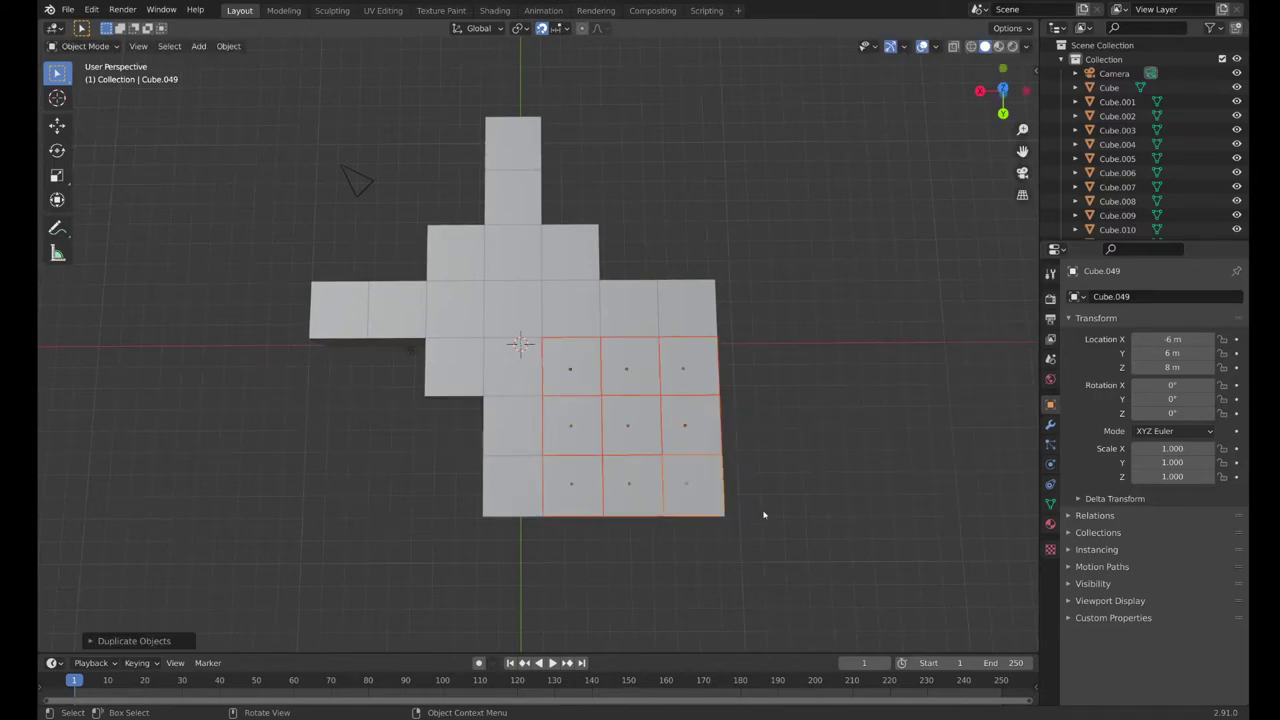
# Copy the nine-cube block 8 m along X into the neighbouring canopy quadrant.
pyautogui.hotkey('shift', 'd')
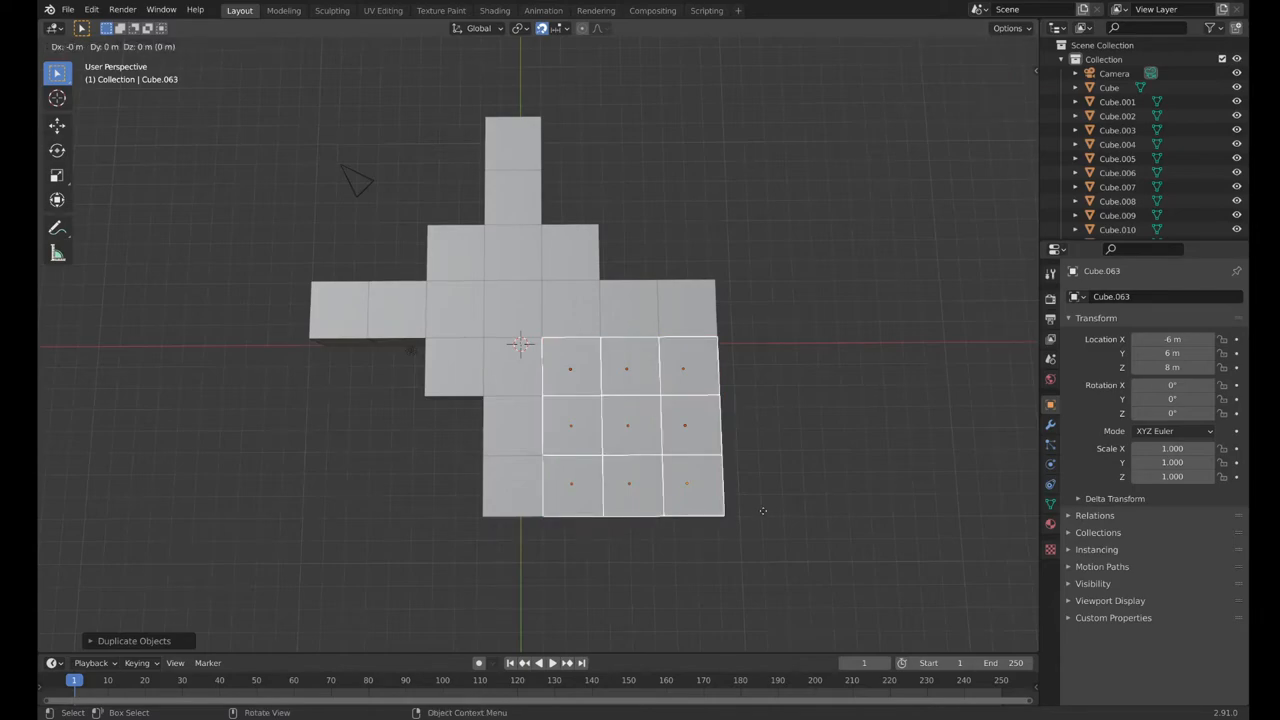
pyautogui.press('x')
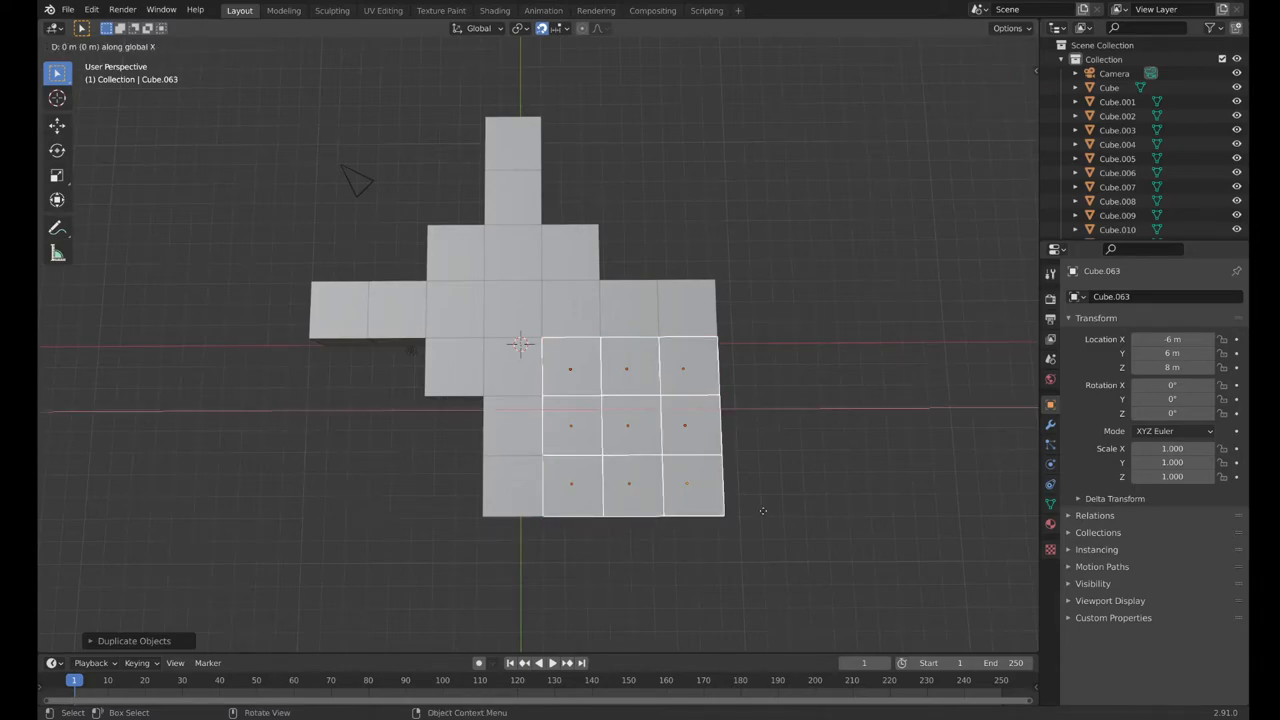
pyautogui.write('10')
pyautogui.press('Escape')
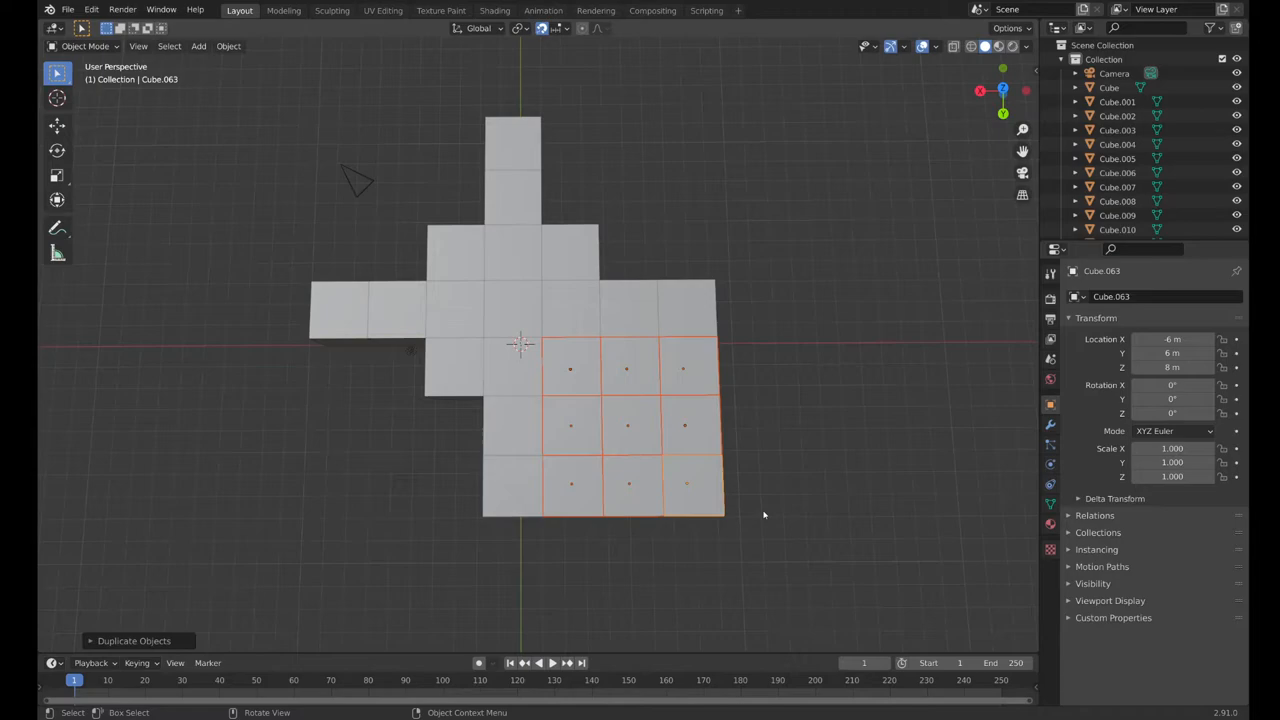
pyautogui.hotkey('shift', 'd')
pyautogui.write('x')
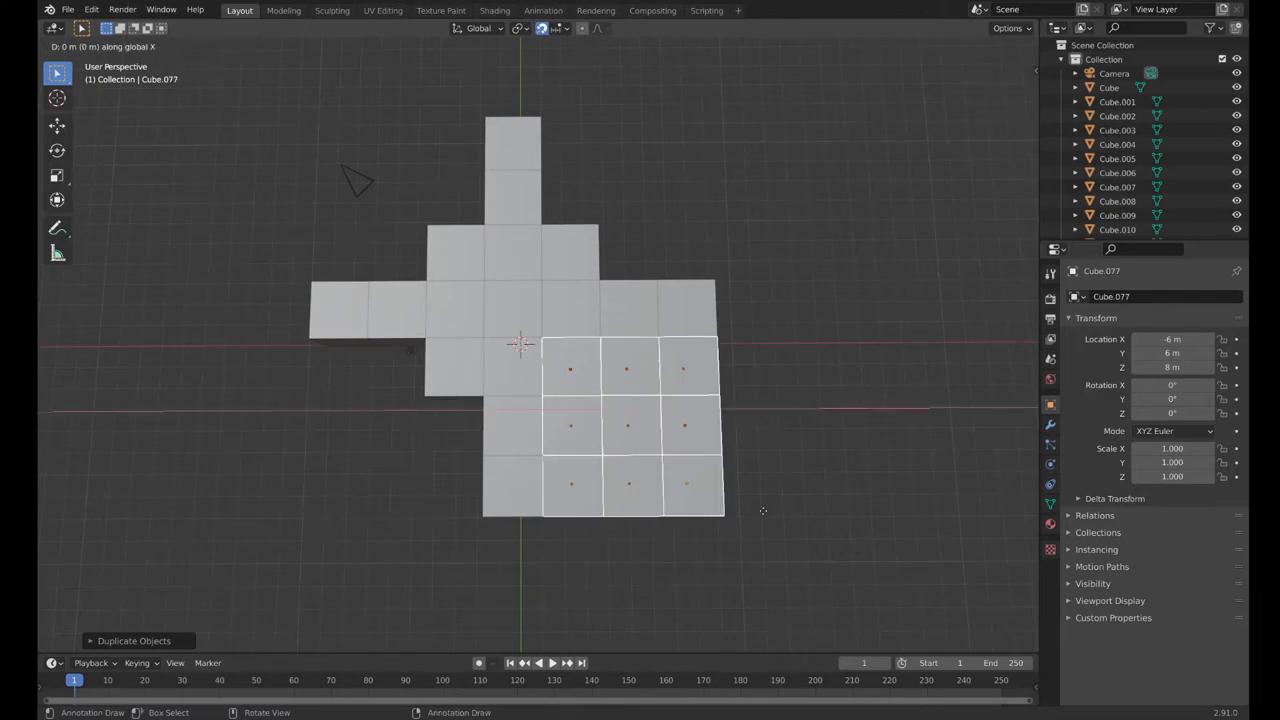
pyautogui.write('8')
pyautogui.press('Return')
pyautogui.click(765, 512)
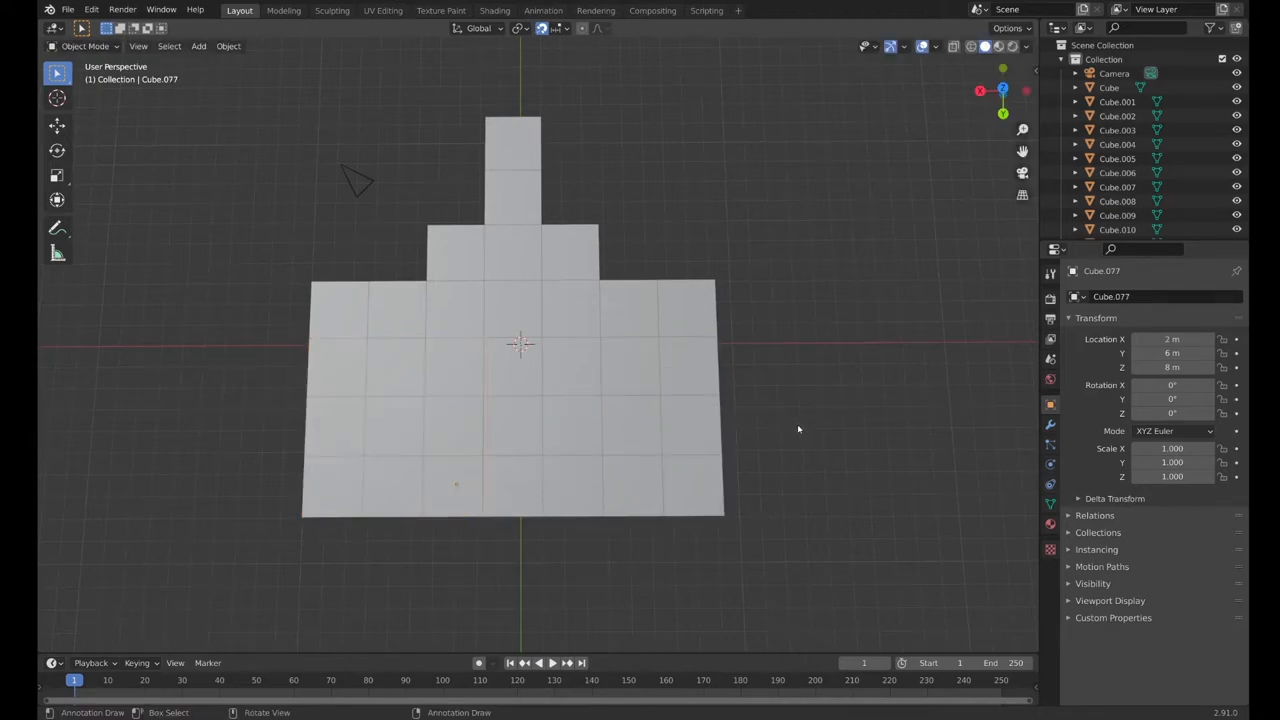
pyautogui.moveTo(794, 428)
pyautogui.mouseDown(button='middle')
pyautogui.moveTo(743, 263)
pyautogui.moveTo(643, 251)
pyautogui.moveTo(638, 327)
pyautogui.mouseUp(button='middle')
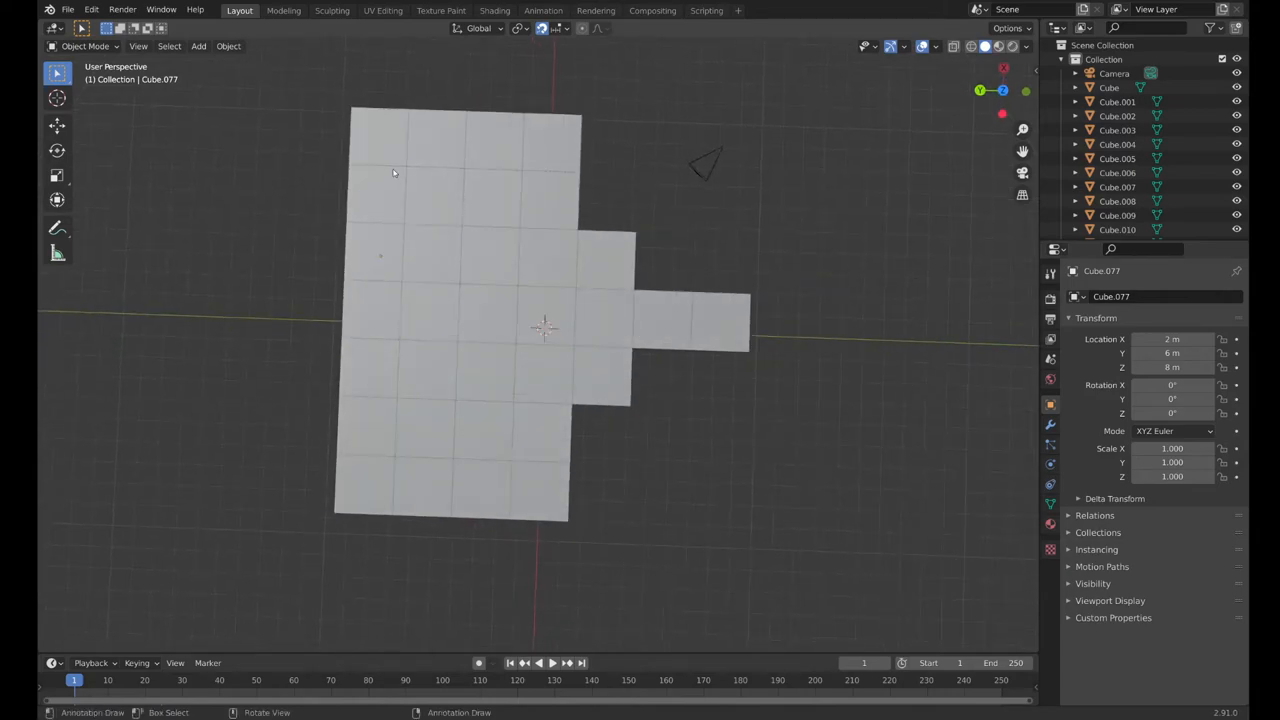
# Box-select three cube columns and copy them 8 m along Y, completing the square canopy slab.
pyautogui.moveTo(371, 141)
pyautogui.mouseDown()
pyautogui.moveTo(511, 476)
pyautogui.moveTo(496, 483)
pyautogui.mouseUp()
pyautogui.moveTo(586, 466); pyautogui.dragTo(586, 464, button='middle')
pyautogui.hotkey('shift', 'd')
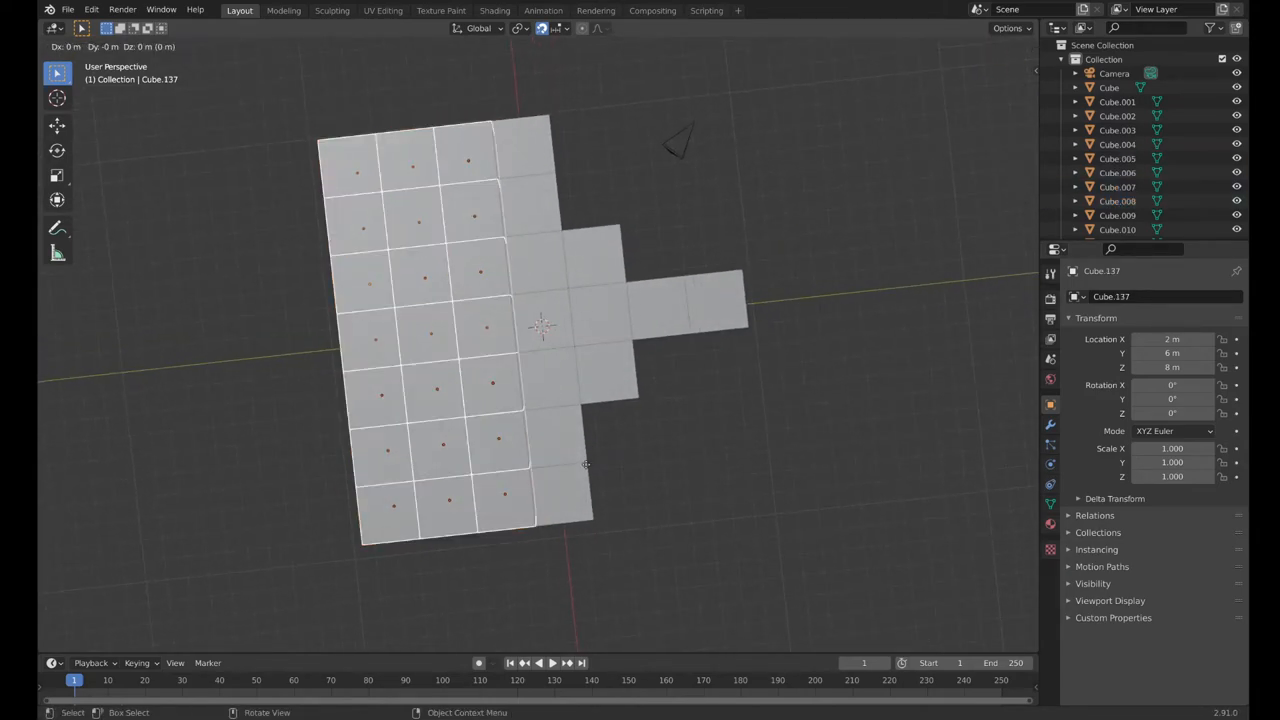
pyautogui.press('y')
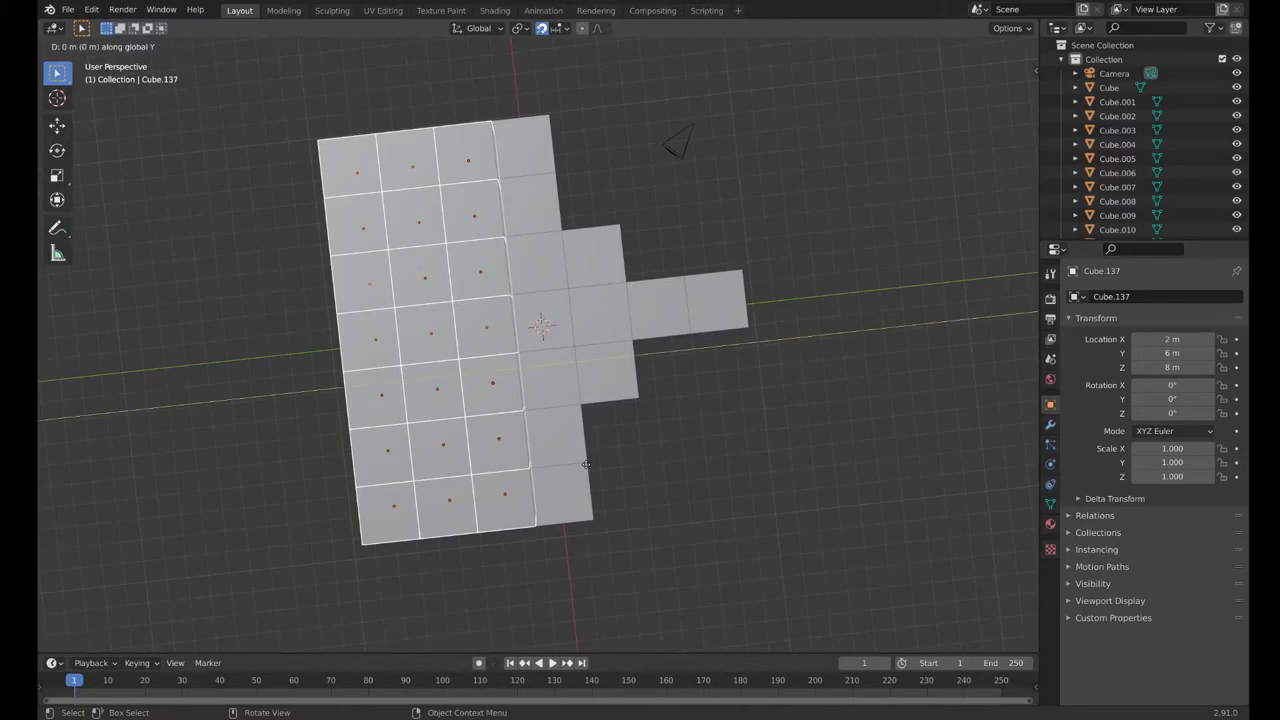
pyautogui.write('-8')
pyautogui.press('Return')
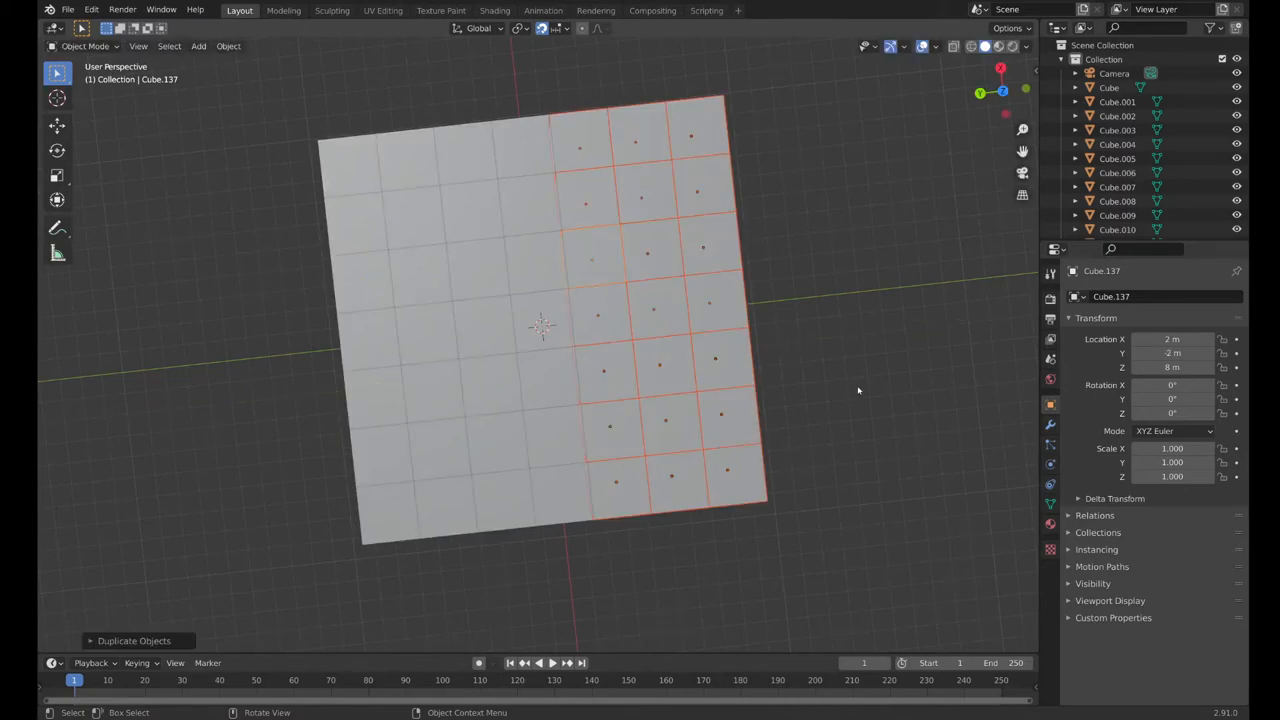
pyautogui.moveTo(858, 390)
pyautogui.mouseDown(button='middle')
pyautogui.moveTo(647, 221)
pyautogui.moveTo(609, 286)
pyautogui.moveTo(746, 286)
pyautogui.moveTo(791, 259)
pyautogui.moveTo(763, 246)
pyautogui.moveTo(782, 245)
pyautogui.mouseUp(button='middle')
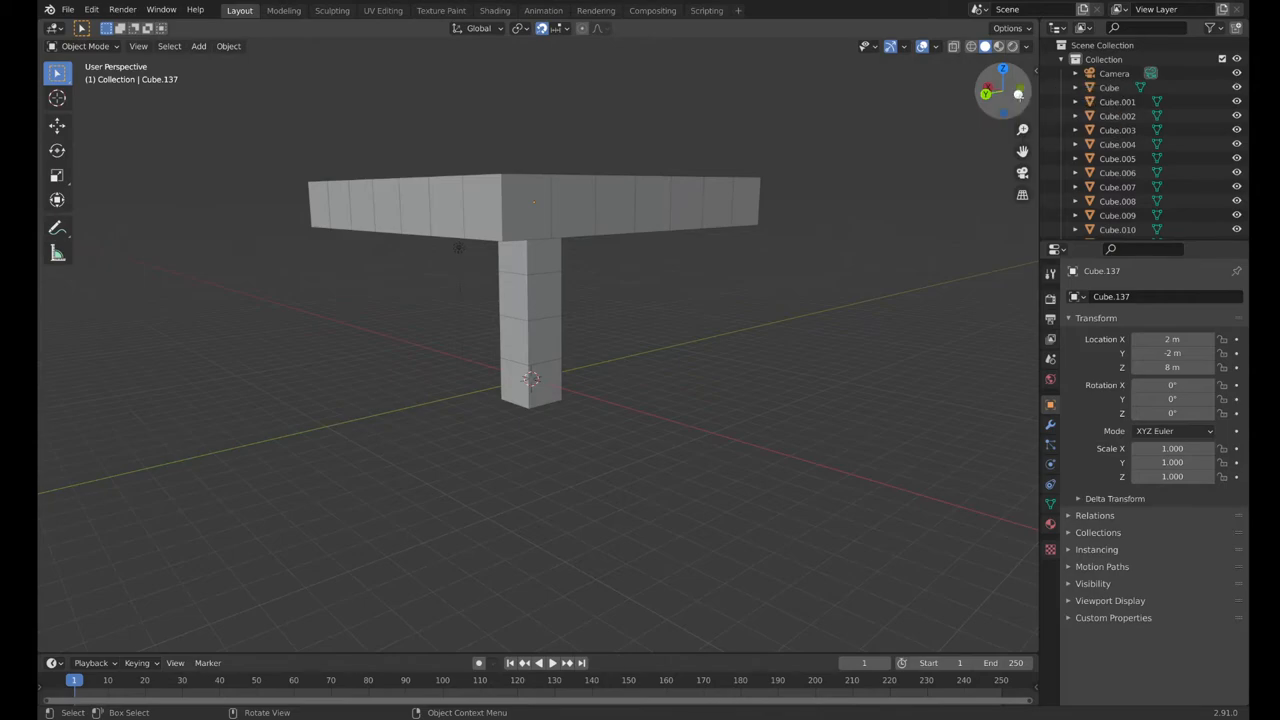
# In Back Orthographic view, box-select the top row of canopy cubes.
pyautogui.click(986, 93)
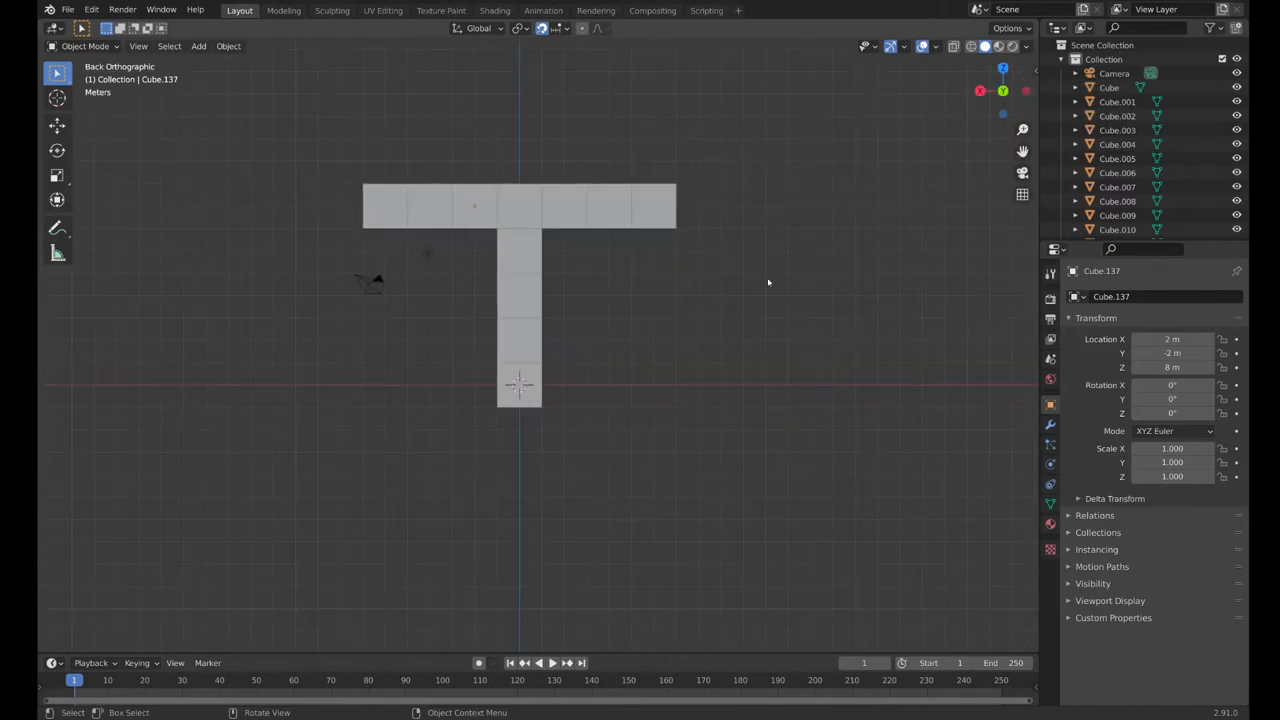
pyautogui.moveTo(345, 162)
pyautogui.mouseDown()
pyautogui.moveTo(671, 214)
pyautogui.moveTo(697, 242)
pyautogui.mouseUp()
pyautogui.moveTo(739, 210)
pyautogui.mouseDown(button='middle')
pyautogui.moveTo(739, 291)
pyautogui.moveTo(751, 283)
pyautogui.mouseUp(button='middle')
pyautogui.click(1003, 107)
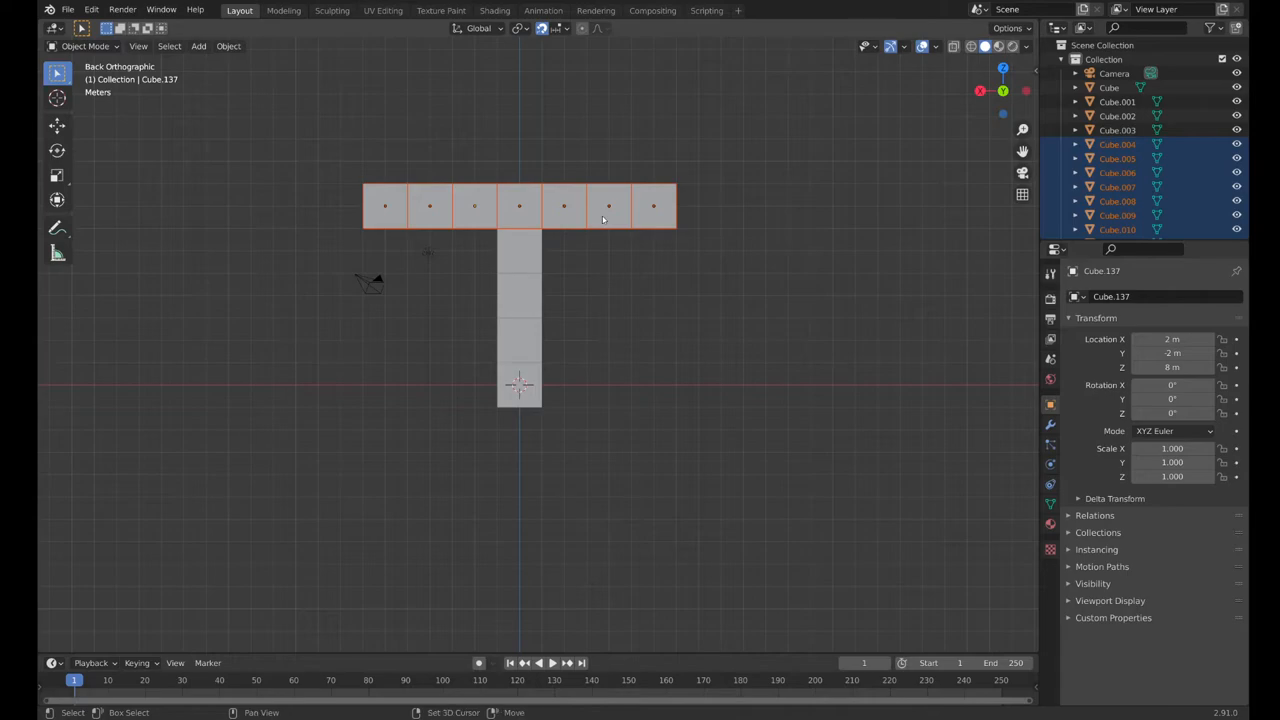
# Stack five copies of the canopy layer upward in 2 m steps, reaching 18 m.
pyautogui.hotkey('shift', 'd')
pyautogui.write('z')
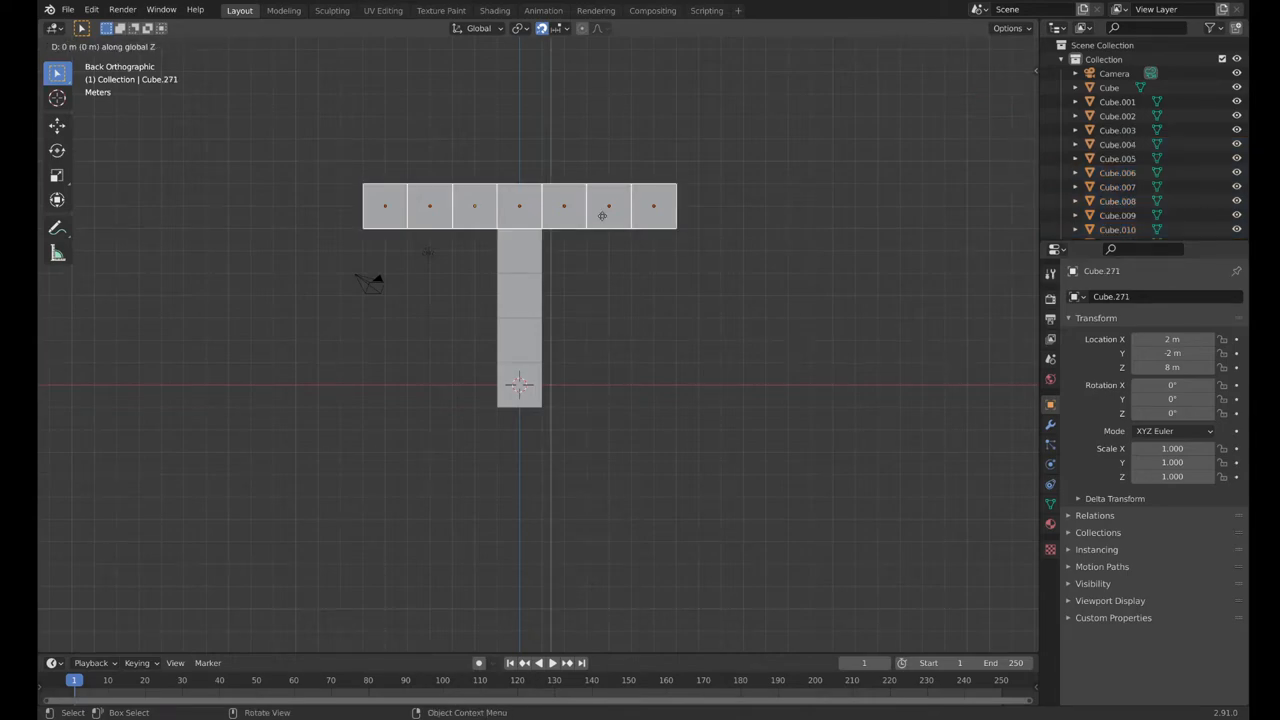
pyautogui.write('2')
pyautogui.press('Return')
pyautogui.hotkey('shift', 'd')
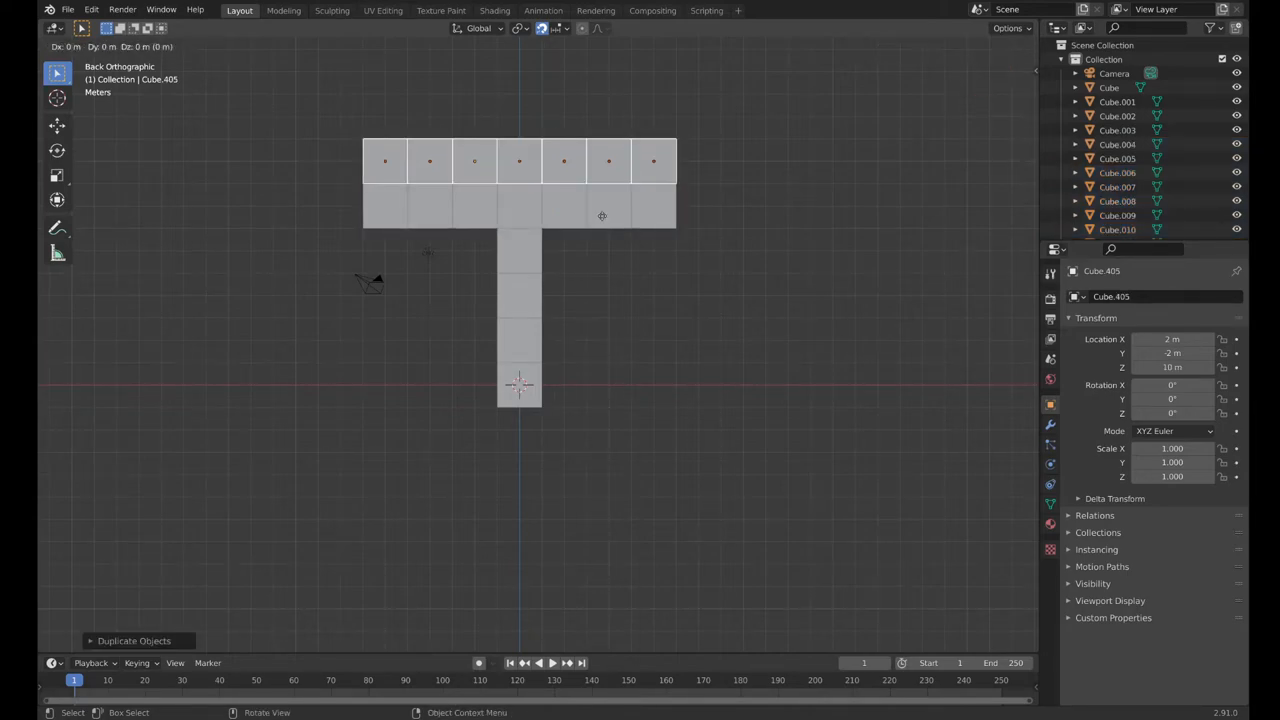
pyautogui.write('z2')
pyautogui.press('Return')
pyautogui.hotkey('shift', 'd')
pyautogui.write('z')
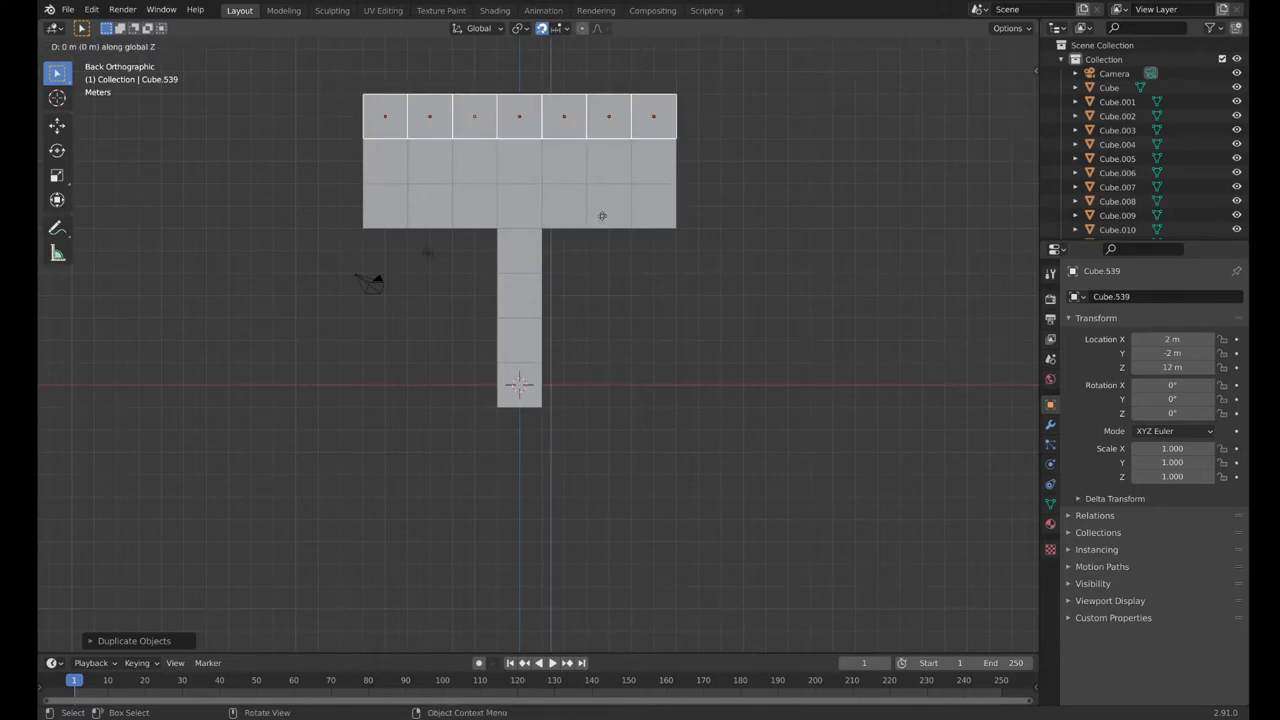
pyautogui.write('2')
pyautogui.press('Return')
pyautogui.hotkey('shift', 'd')
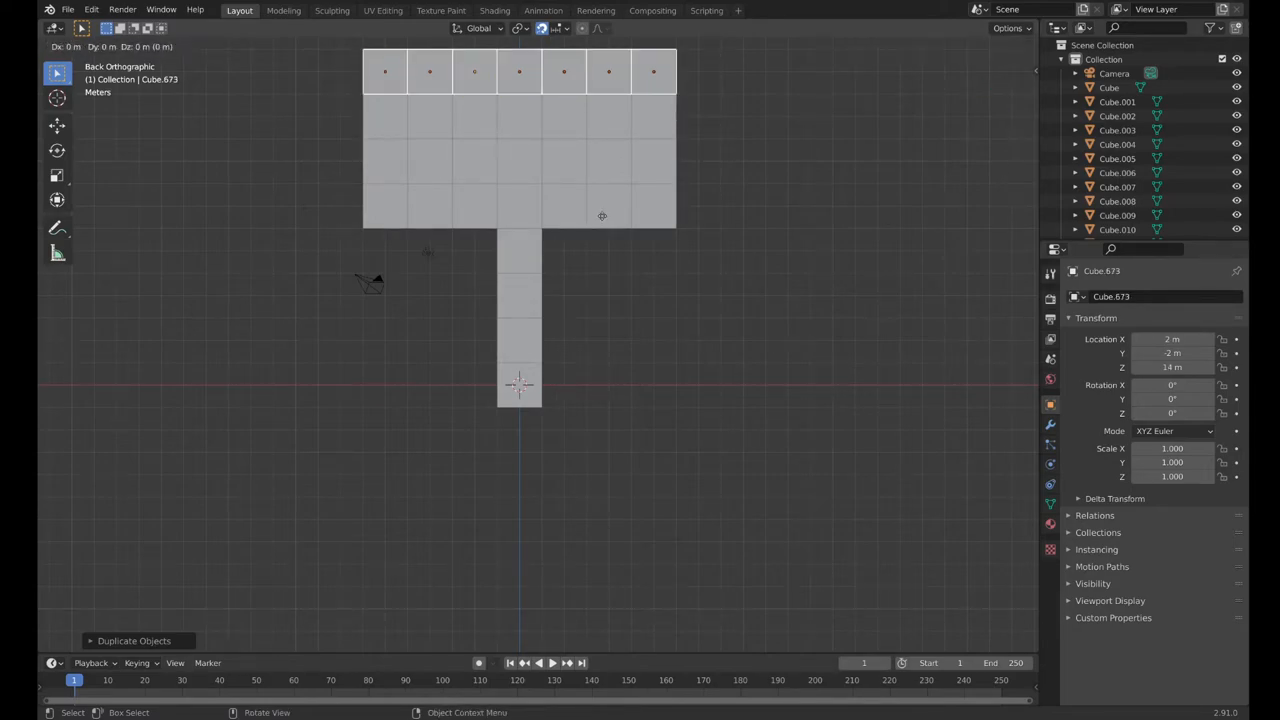
pyautogui.write('z2')
pyautogui.press('Return')
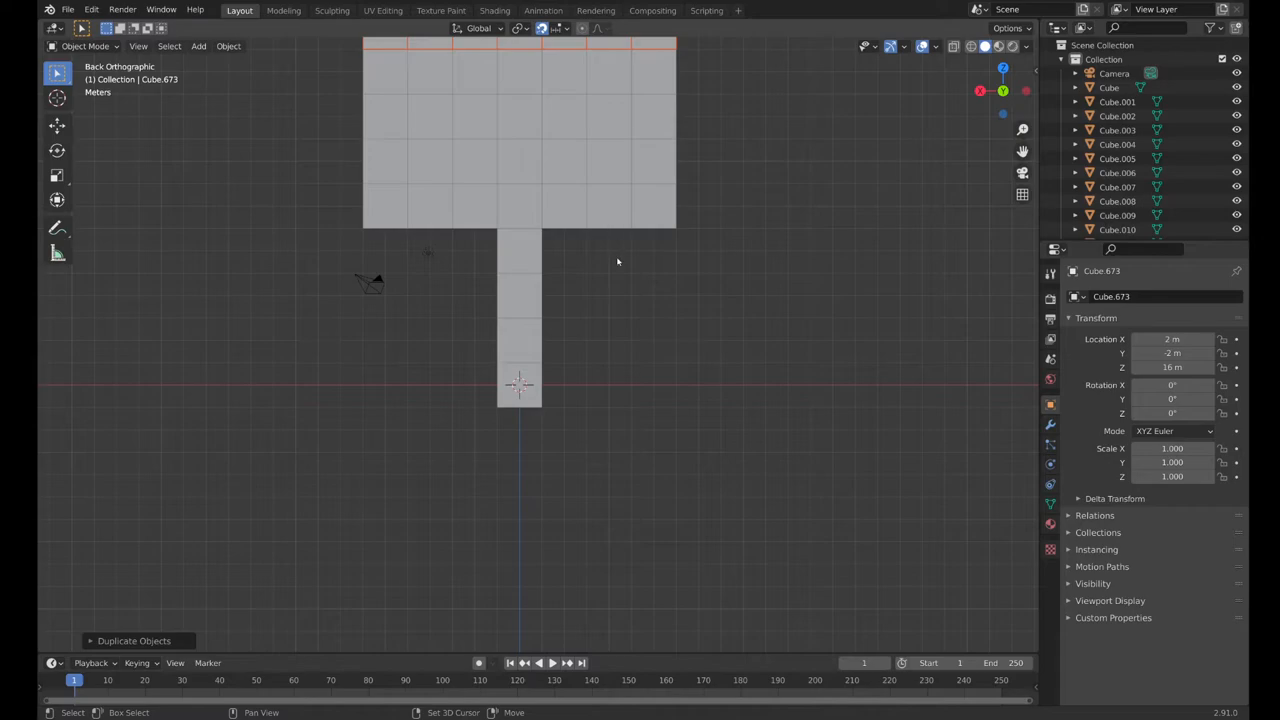
pyautogui.moveTo(620, 286)
pyautogui.keyDown('shift'); pyautogui.mouseDown(button='middle')
pyautogui.moveTo(603, 377)
pyautogui.moveTo(616, 397)
pyautogui.mouseUp(button='middle'); pyautogui.keyUp('shift')
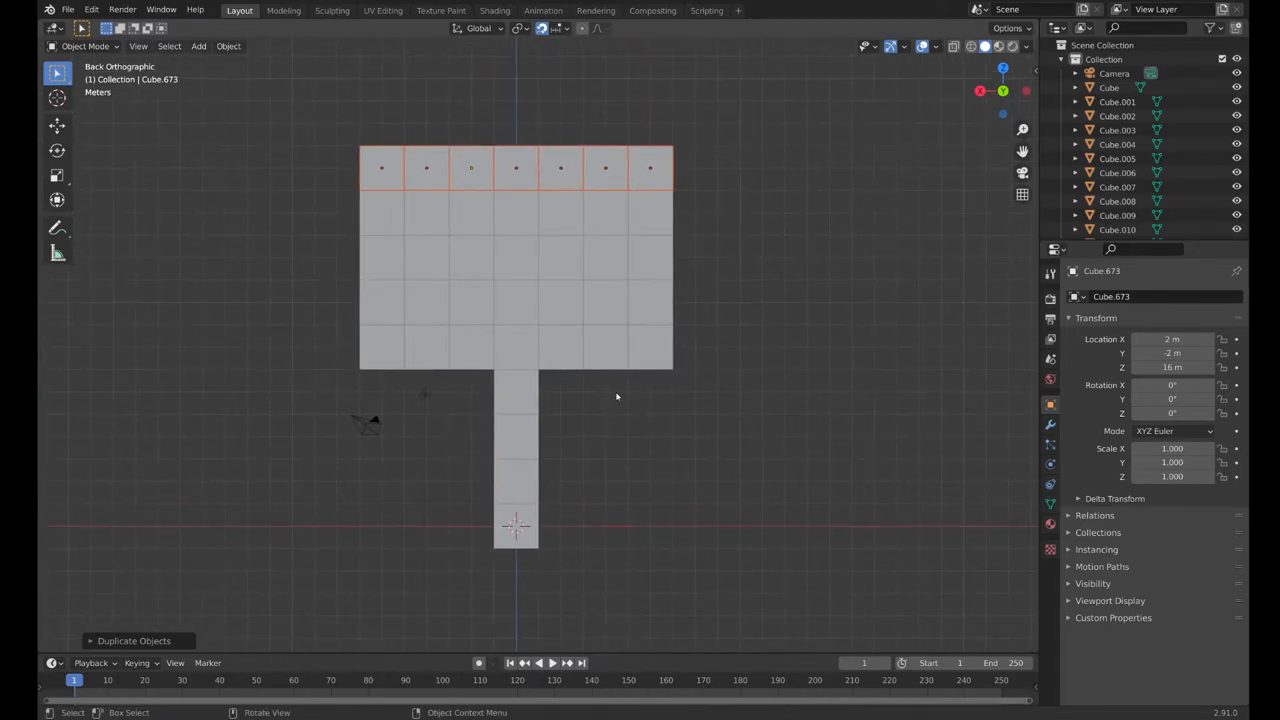
pyautogui.hotkey('shift', 'd')
pyautogui.write('z2')
pyautogui.press('Return')
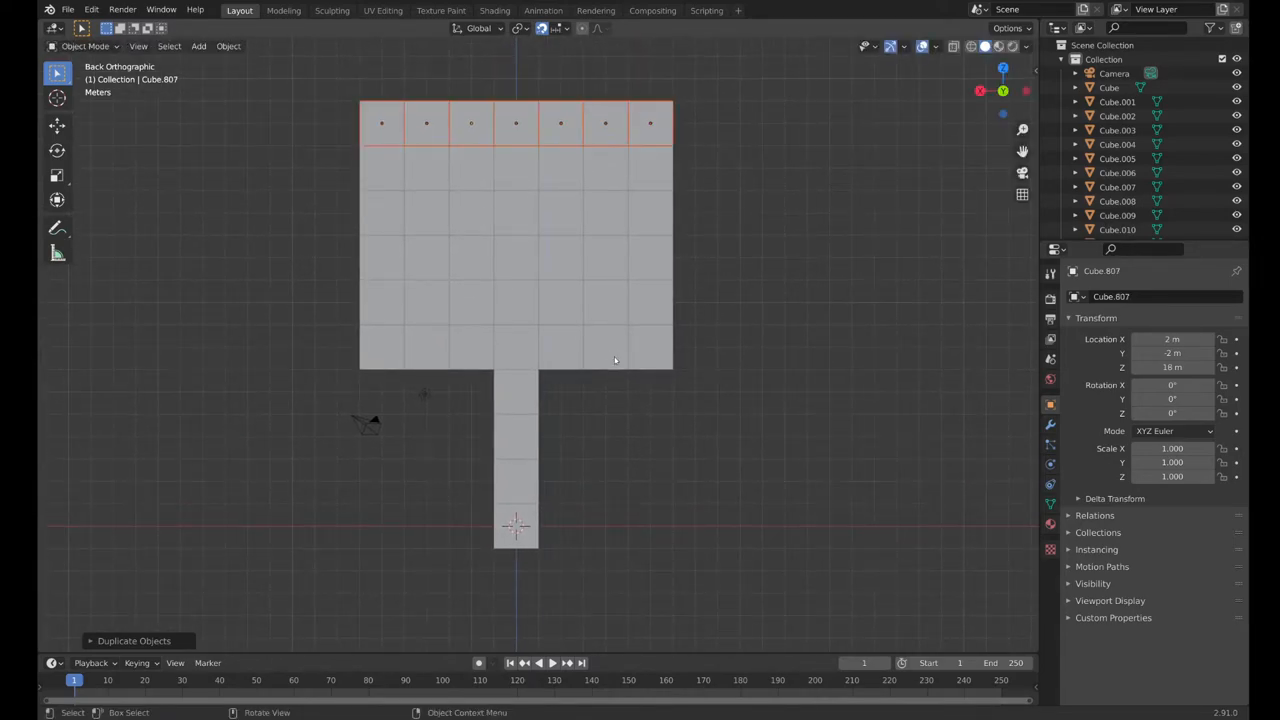
pyautogui.click(690, 312)
pyautogui.moveTo(814, 289)
pyautogui.mouseDown(button='middle')
pyautogui.moveTo(769, 300)
pyautogui.moveTo(669, 289)
pyautogui.moveTo(680, 279)
pyautogui.moveTo(749, 337)
pyautogui.moveTo(666, 237)
pyautogui.moveTo(769, 369)
pyautogui.moveTo(743, 283)
pyautogui.moveTo(737, 320)
pyautogui.mouseUp(button='middle')
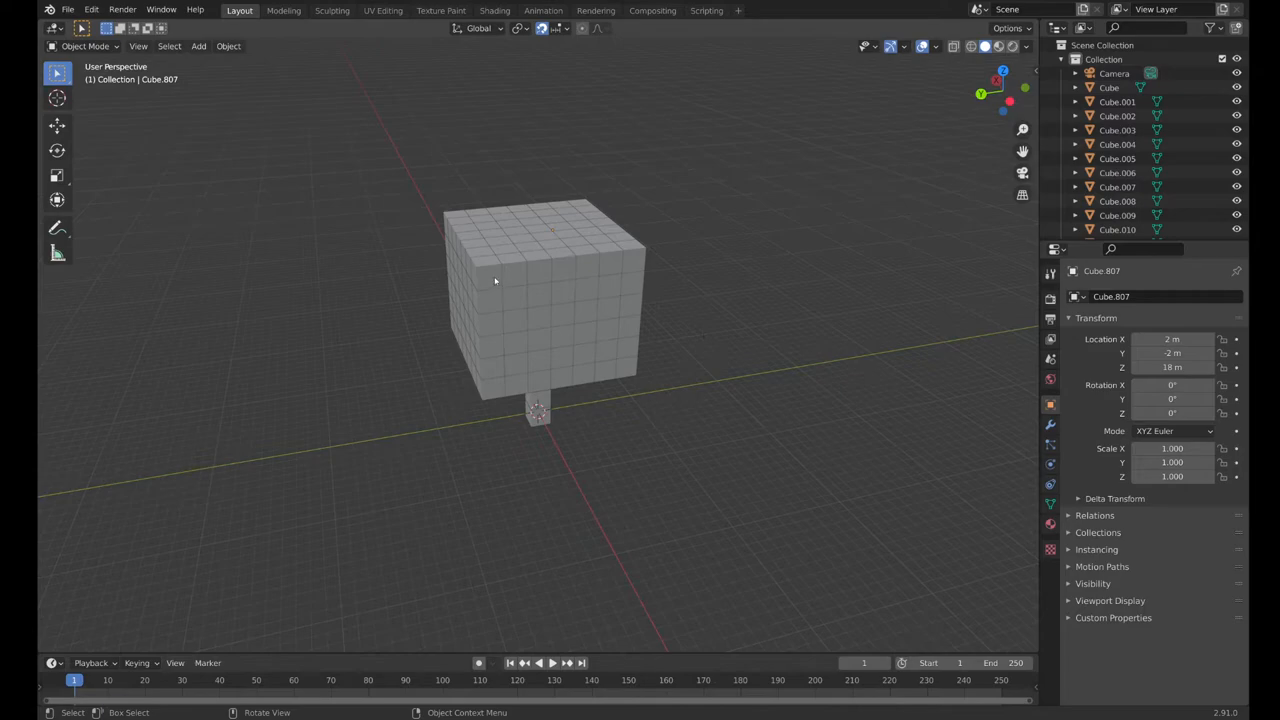
# Delete canopy cubes one by one to open a hole in the front corner of the crown.
pyautogui.press('Delete')
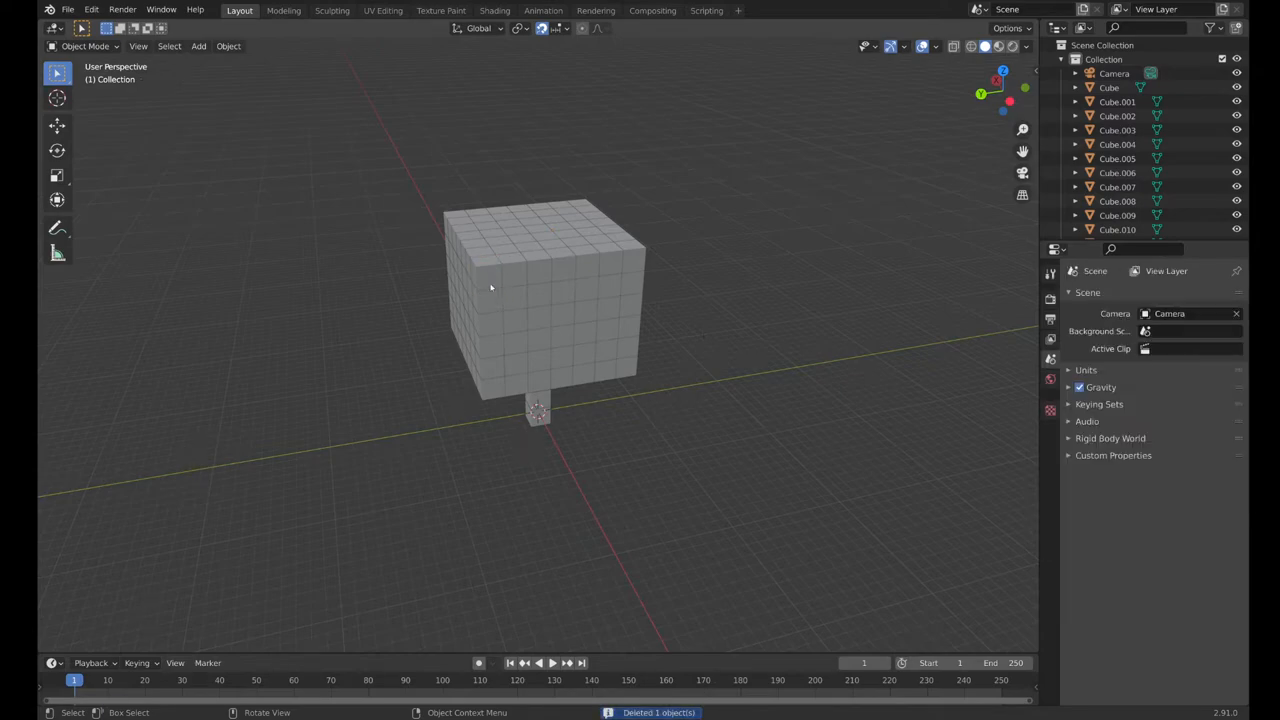
pyautogui.click(493, 281)
pyautogui.press('Delete')
pyautogui.click(492, 281)
pyautogui.press('Delete')
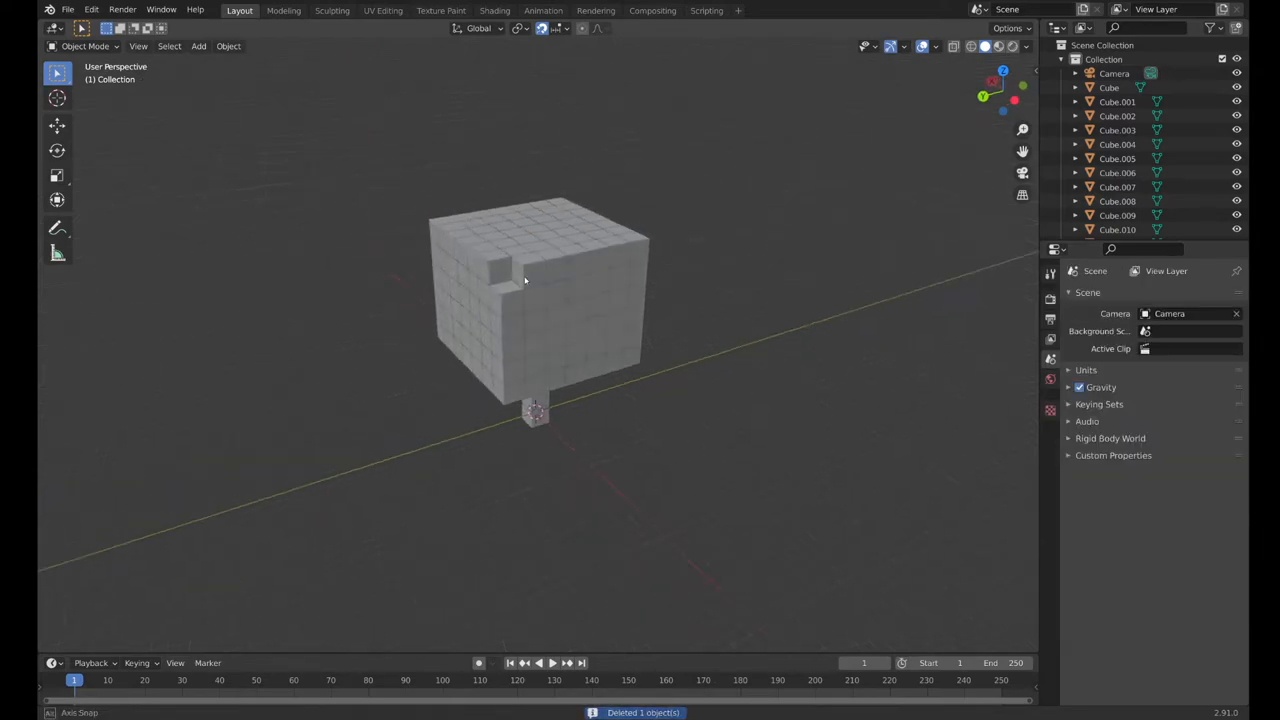
pyautogui.moveTo(492, 281); pyautogui.dragTo(512, 296, button='middle')
pyautogui.click(512, 296)
pyautogui.press('Delete')
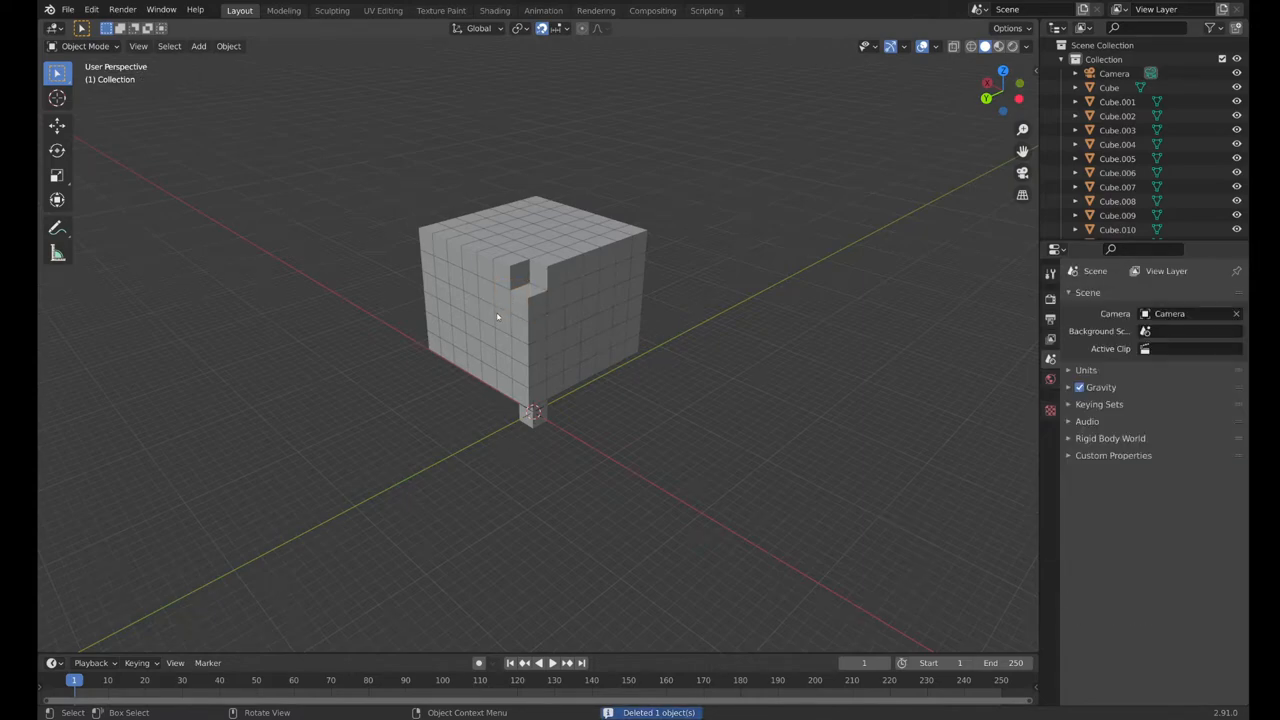
pyautogui.click(499, 314)
pyautogui.press('Delete')
pyautogui.click(501, 304)
pyautogui.press('Delete')
pyautogui.press('Delete')
pyautogui.click(525, 310)
pyautogui.press('Delete')
pyautogui.press('Delete')
pyautogui.click(527, 326)
pyautogui.press('Delete')
pyautogui.click(527, 330)
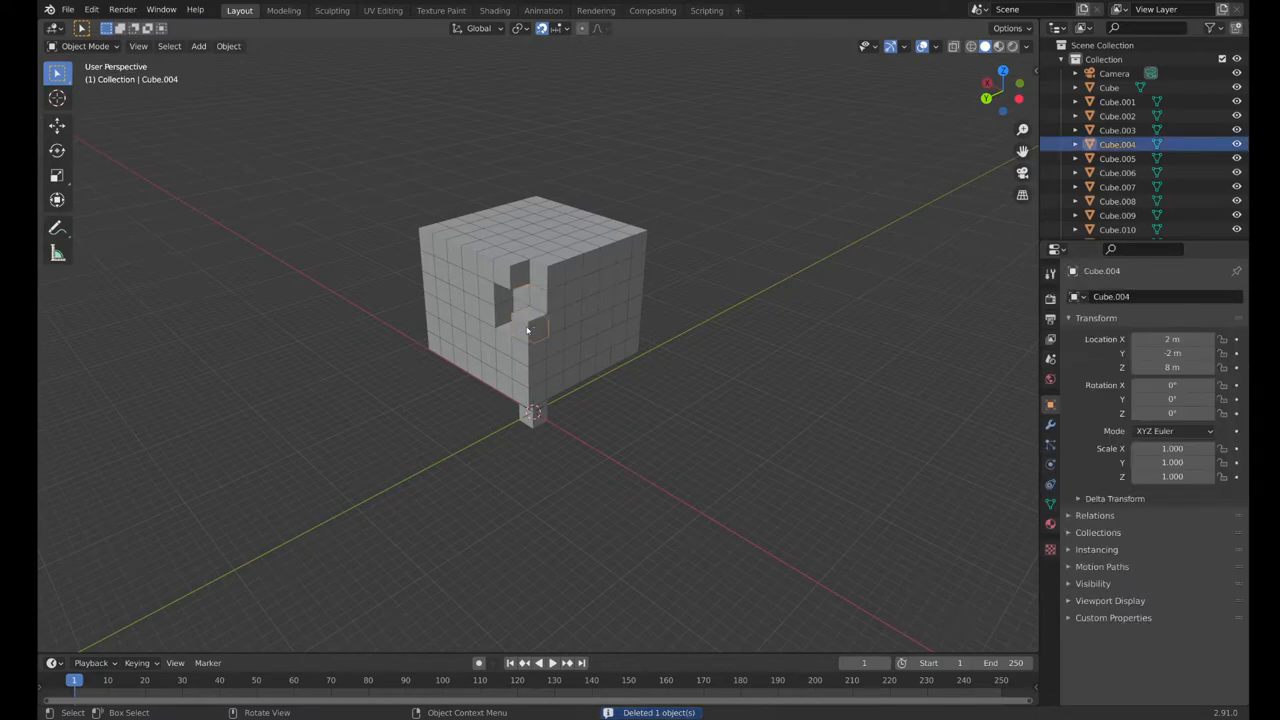
pyautogui.press('Delete')
pyautogui.click(527, 330)
pyautogui.press('Delete')
# From a near-front view, delete more cubes along the notch's top edge.
pyautogui.moveTo(524, 327); pyautogui.dragTo(646, 314, button='middle')
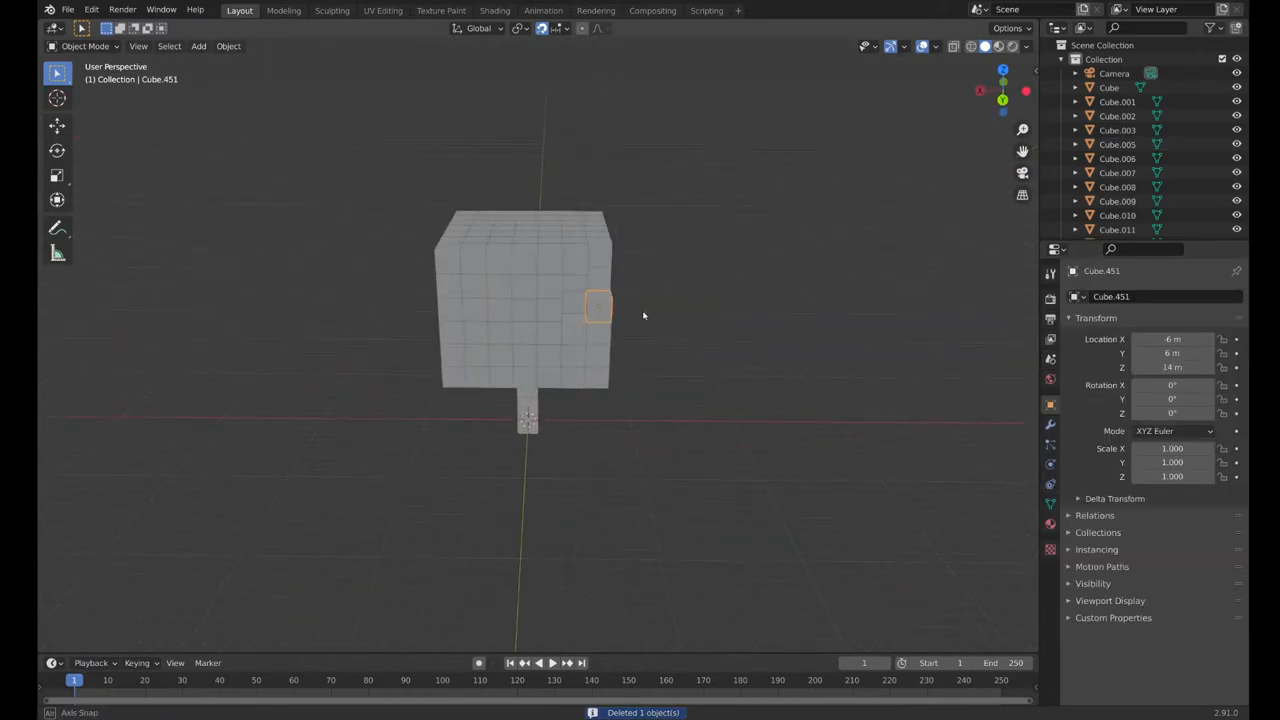
pyautogui.press('Delete')
pyautogui.click(594, 303)
pyautogui.press('Delete')
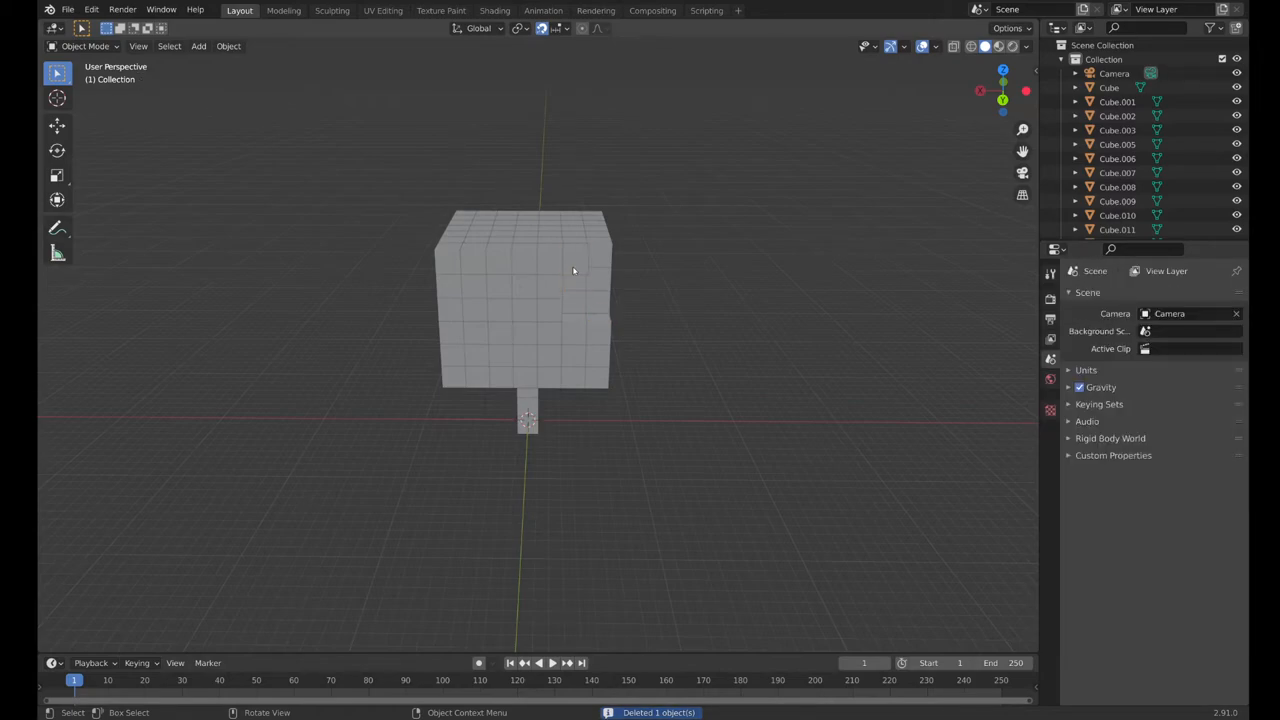
pyautogui.click(575, 266)
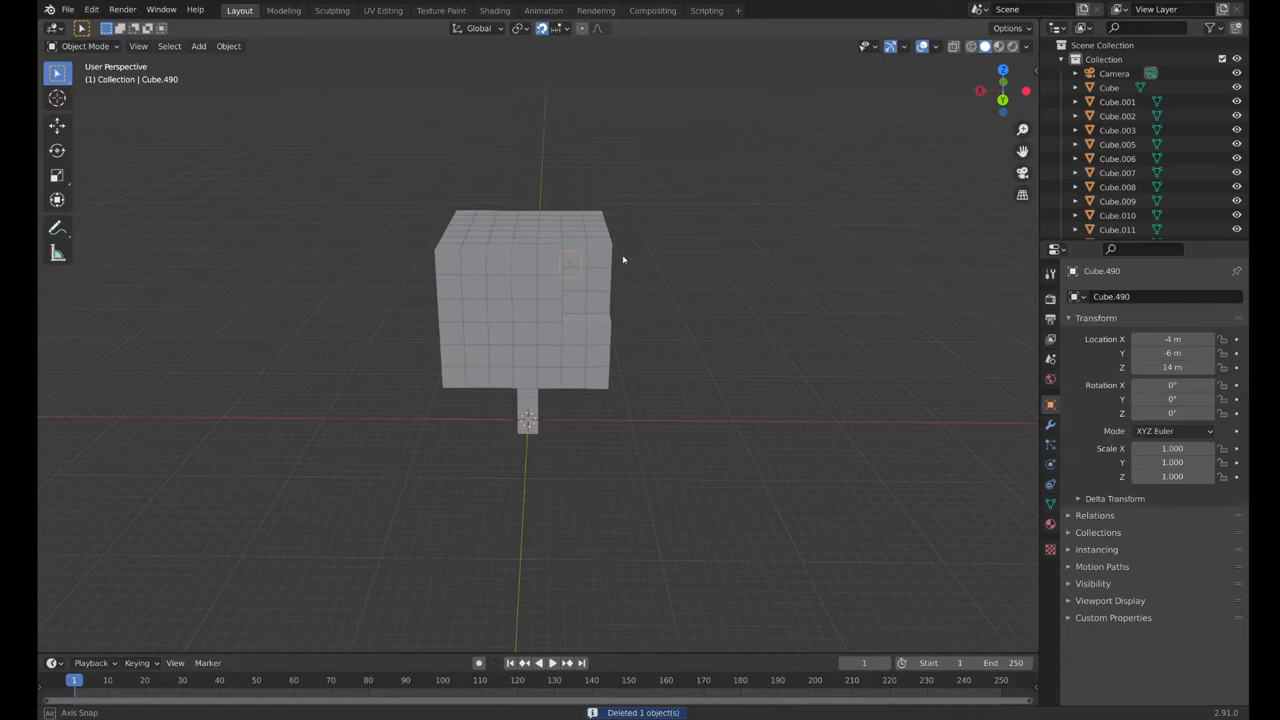
pyautogui.moveTo(623, 263); pyautogui.dragTo(603, 281, button='middle')
pyautogui.press('Delete')
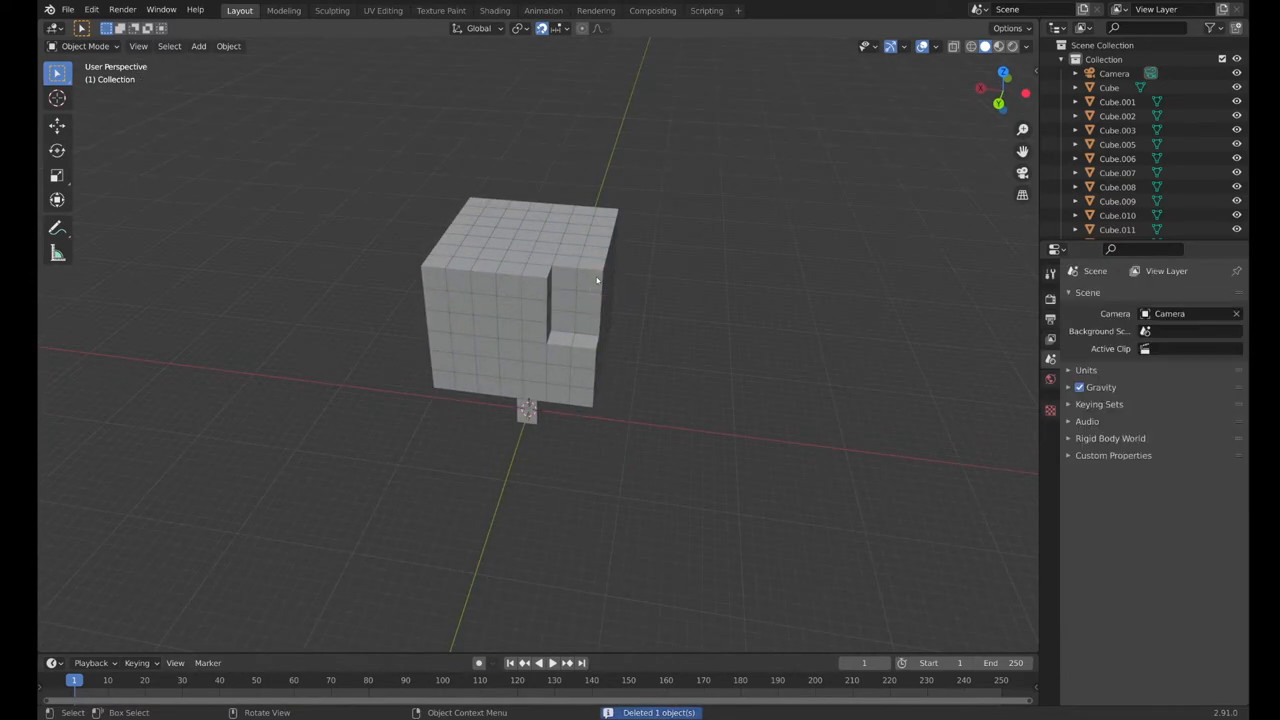
pyautogui.click(595, 278)
pyautogui.press('Delete')
pyautogui.click(594, 279)
pyautogui.press('Delete')
pyautogui.click(594, 279)
pyautogui.press('Delete')
pyautogui.click(594, 279)
pyautogui.press('Delete')
pyautogui.moveTo(620, 274); pyautogui.dragTo(580, 277, button='middle')
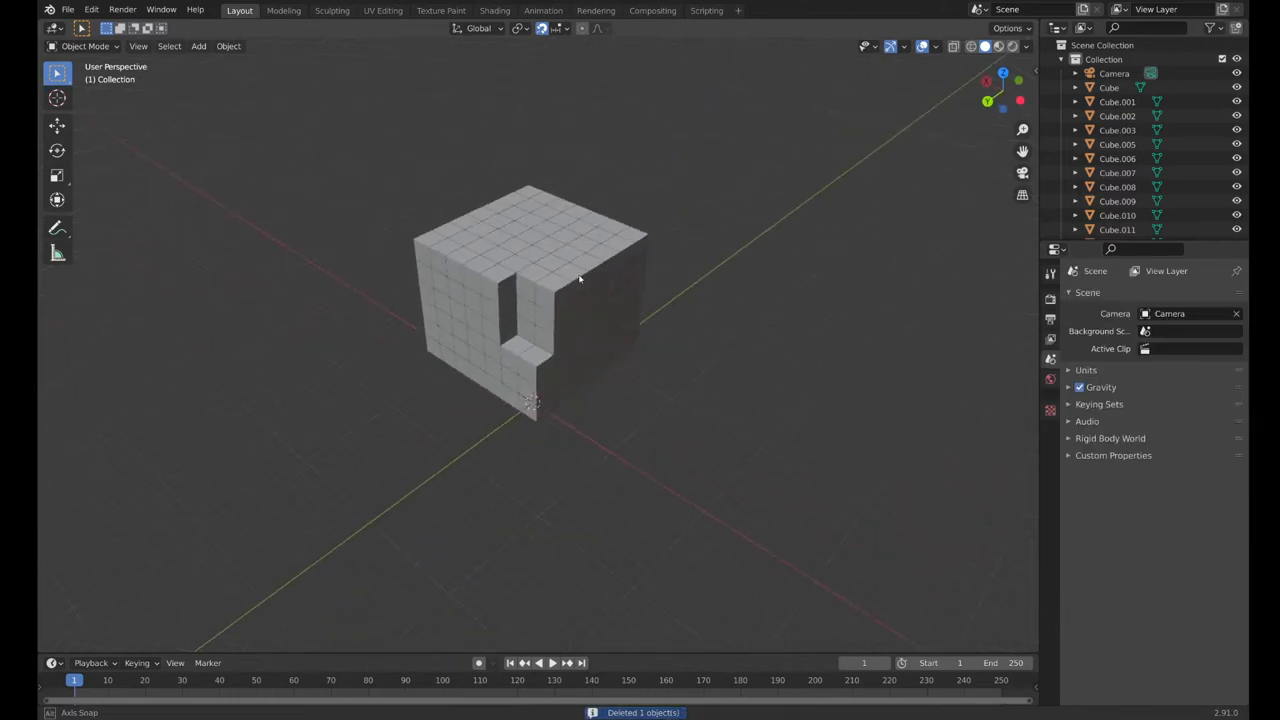
# Delete cubes deeper inside the notch to carve it into a stepped recess.
pyautogui.click(549, 290)
pyautogui.press('Delete')
pyautogui.press('Delete')
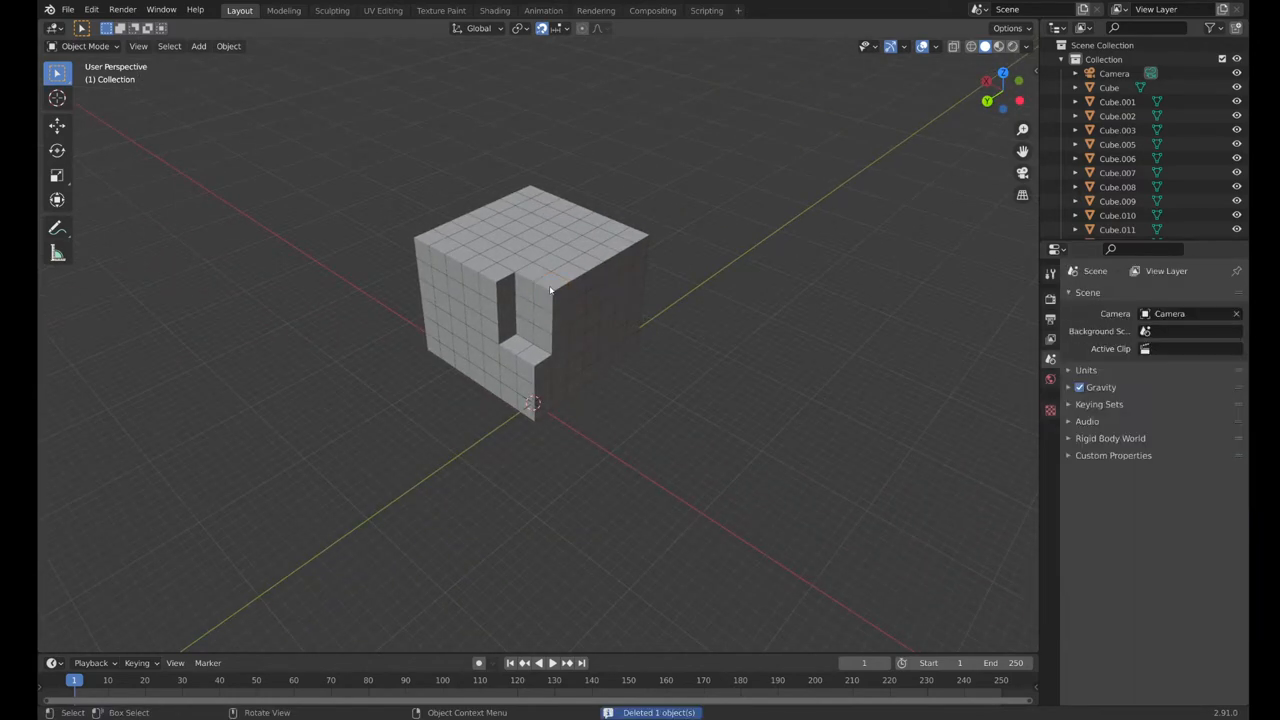
pyautogui.click(552, 289)
pyautogui.press('Delete')
pyautogui.click(553, 289)
pyautogui.press('Delete')
pyautogui.click(556, 289)
pyautogui.press('Delete')
pyautogui.click(551, 288)
pyautogui.press('Delete')
pyautogui.click(543, 286)
pyautogui.press('Delete')
pyautogui.click(542, 286)
pyautogui.press('Delete')
# Delete the block's right-corner cubes and several single cubes along the canopy edge.
pyautogui.moveTo(542, 288)
pyautogui.mouseDown(button='middle')
pyautogui.moveTo(606, 277)
pyautogui.moveTo(580, 243)
pyautogui.mouseUp(button='middle')
pyautogui.moveTo(600, 224); pyautogui.dragTo(640, 284)
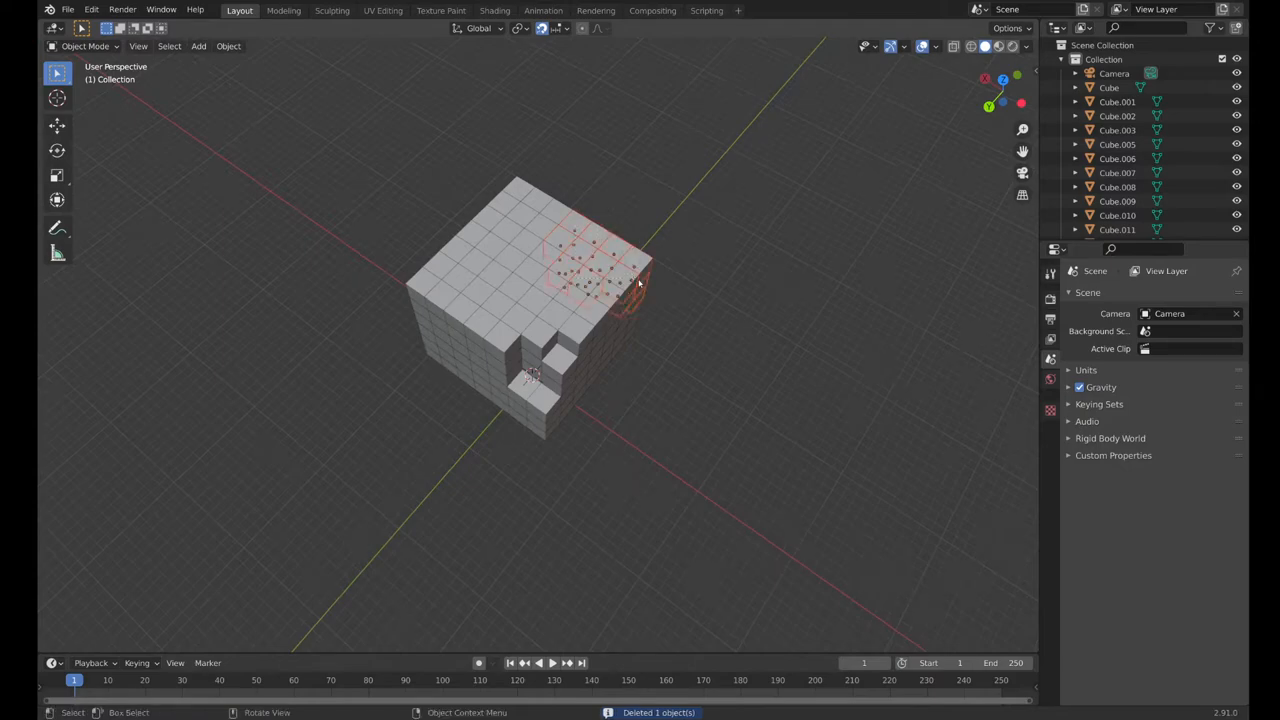
pyautogui.press('Delete')
pyautogui.moveTo(742, 233)
pyautogui.mouseDown(button='middle')
pyautogui.moveTo(729, 280)
pyautogui.moveTo(657, 197)
pyautogui.moveTo(623, 337)
pyautogui.mouseUp(button='middle')
pyautogui.click(610, 368)
pyautogui.press('Delete')
pyautogui.click(597, 370)
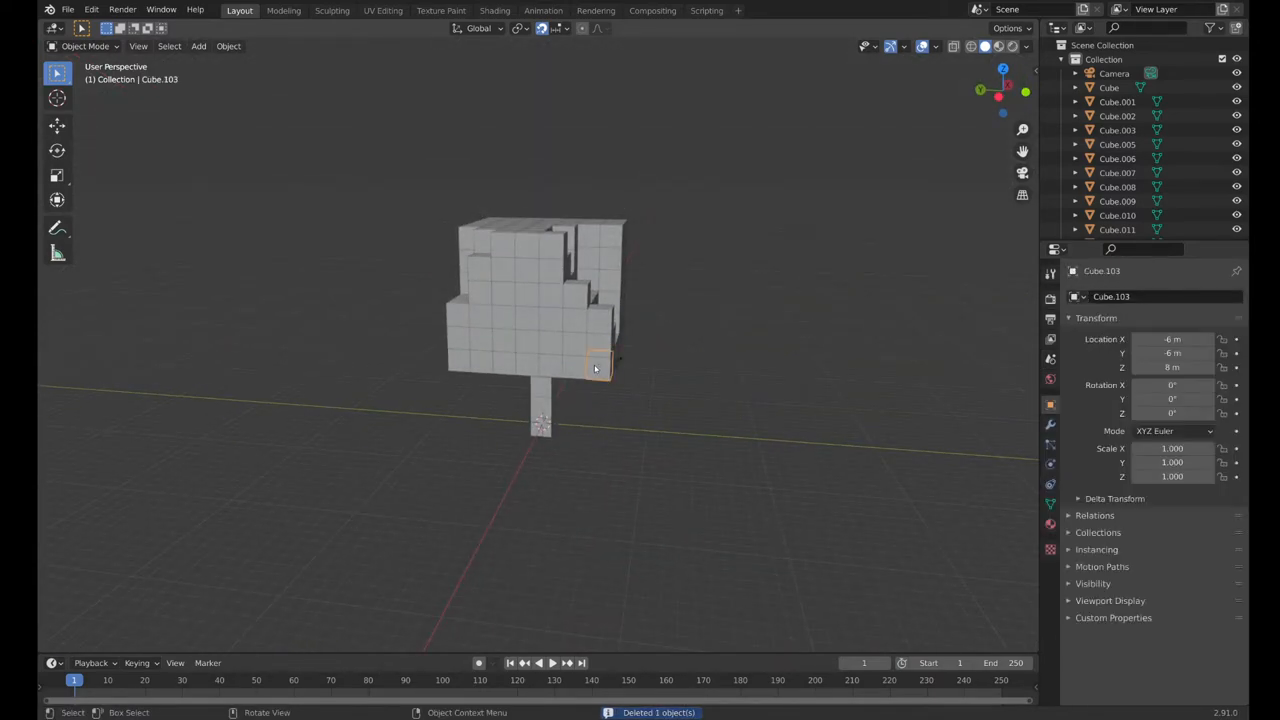
pyautogui.press('Delete')
pyautogui.click(588, 371)
pyautogui.press('Delete')
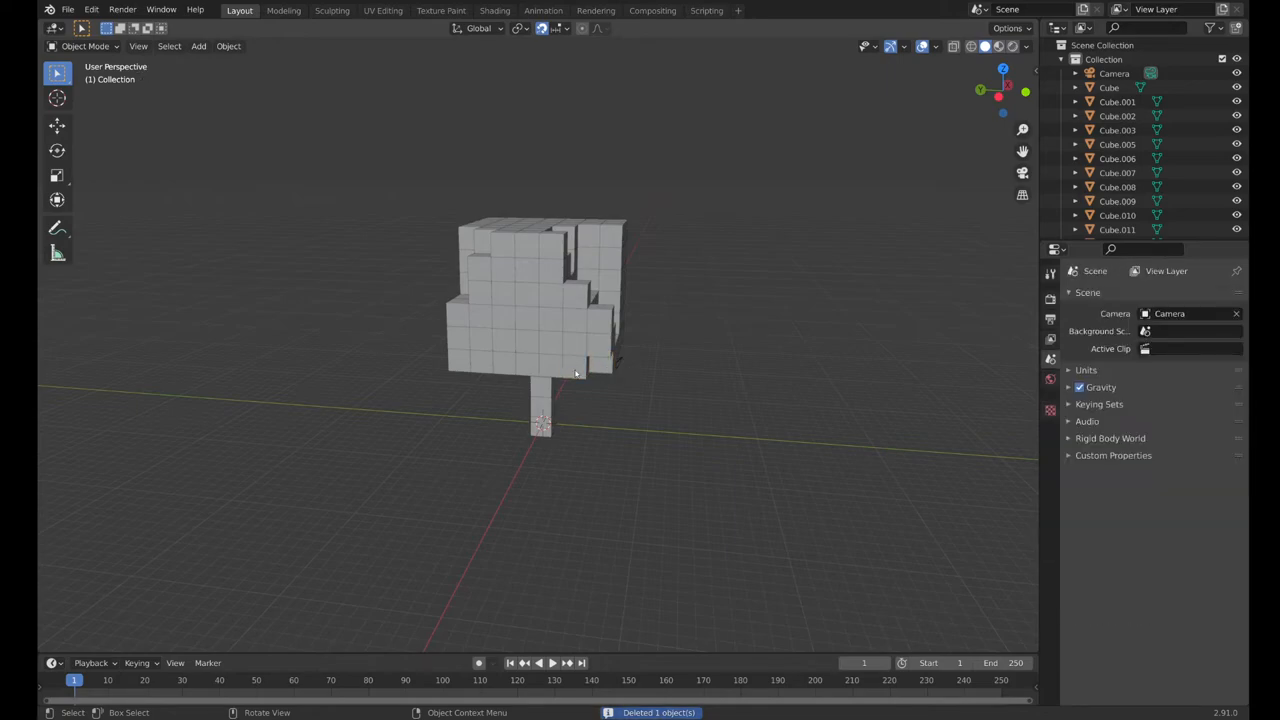
# Delete cubes at the canopy bottom, Cube.216, and a column of cubes on the right.
pyautogui.moveTo(576, 373)
pyautogui.mouseDown(button='middle')
pyautogui.moveTo(651, 351)
pyautogui.moveTo(600, 355)
pyautogui.moveTo(571, 375)
pyautogui.mouseUp(button='middle')
pyautogui.click(572, 372)
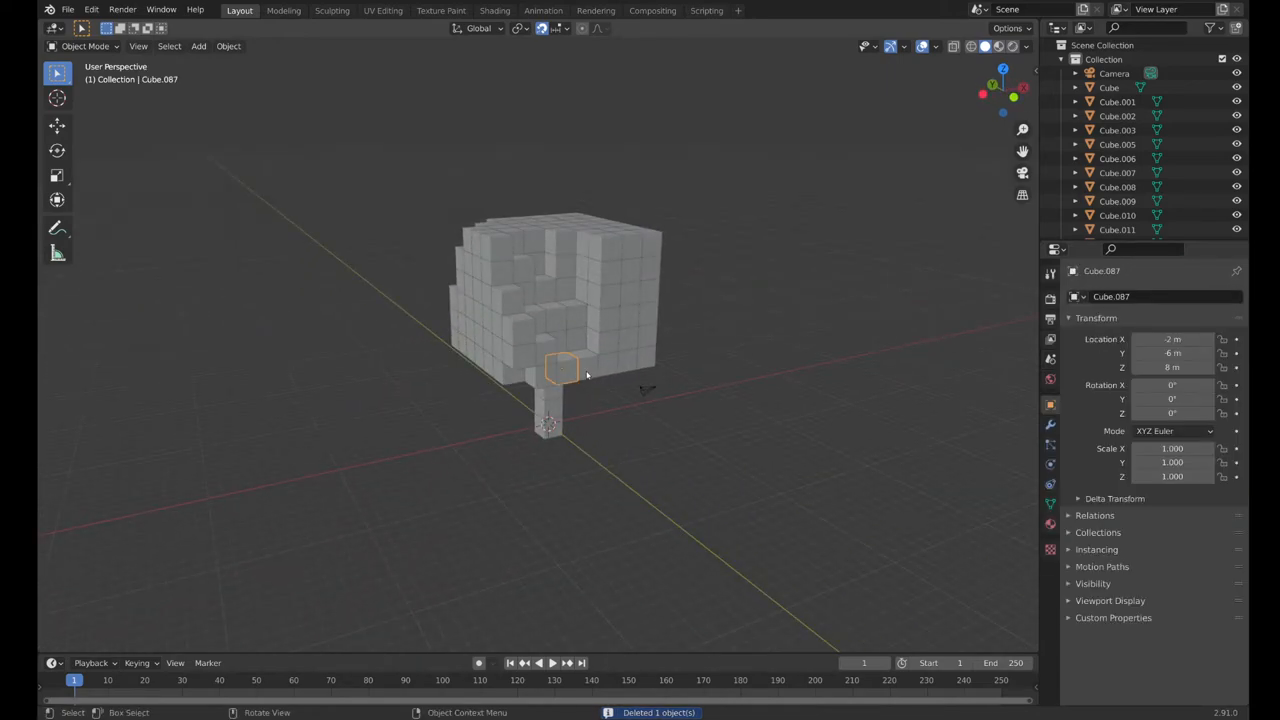
pyautogui.press('Delete')
pyautogui.click(602, 345)
pyautogui.press('Delete')
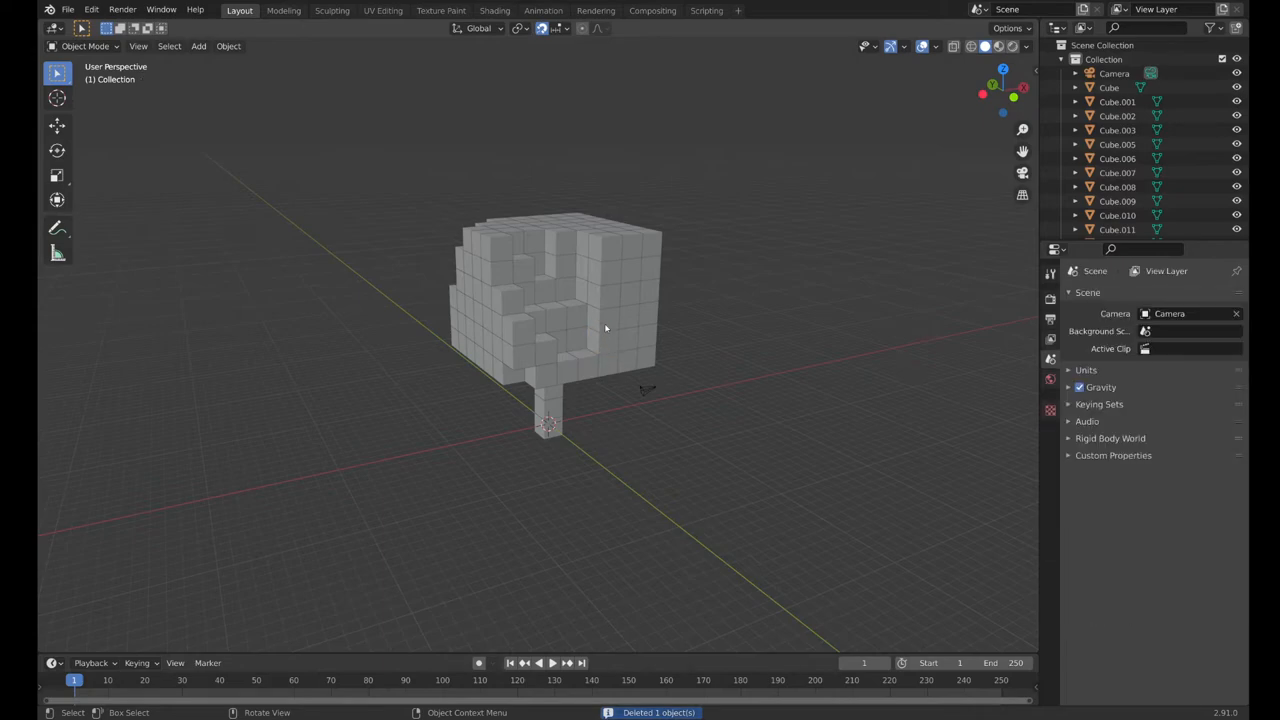
pyautogui.click(605, 292)
pyautogui.moveTo(605, 263); pyautogui.dragTo(616, 337)
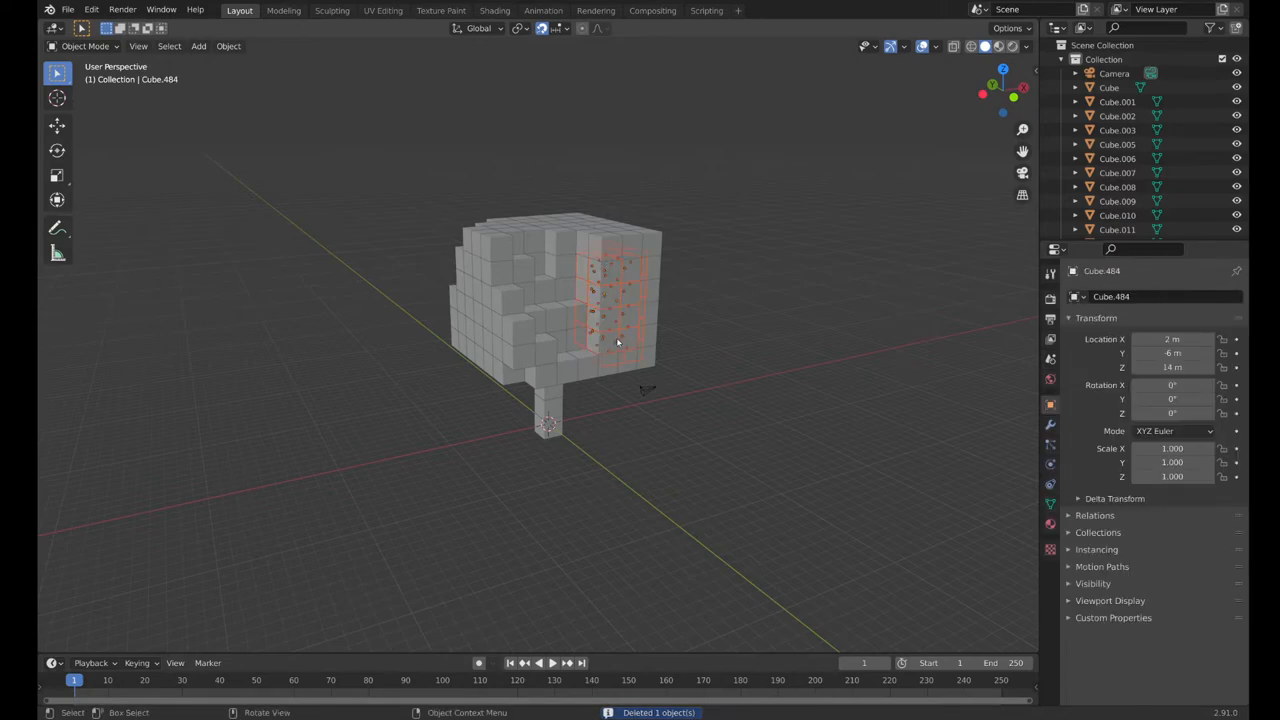
pyautogui.press('Delete')
# Delete the top-right group of cubes and the remaining right-hand column.
pyautogui.click(650, 266)
pyautogui.moveTo(608, 212)
pyautogui.mouseDown()
pyautogui.moveTo(664, 280)
pyautogui.moveTo(687, 373)
pyautogui.mouseUp()
pyautogui.press('Delete')
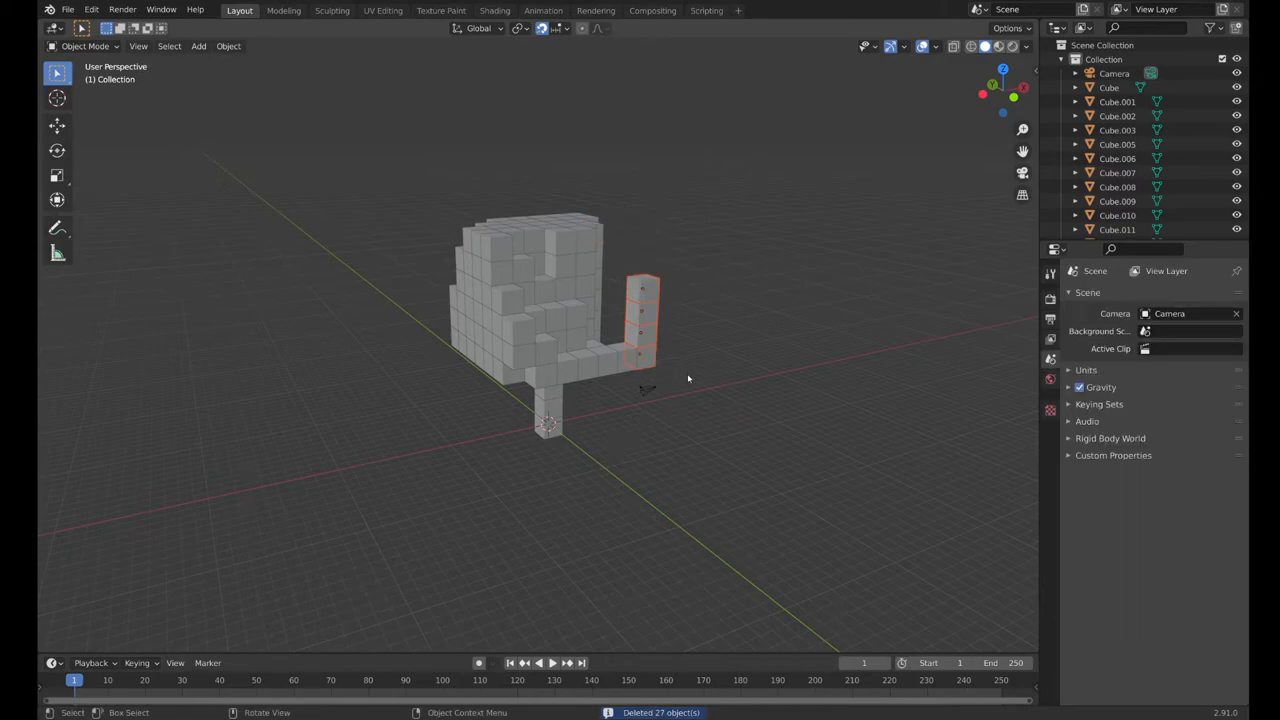
pyautogui.press('Delete')
# Delete a single cube and two more small groups, opening gaps through the canopy.
pyautogui.moveTo(751, 348)
pyautogui.mouseDown(button='middle')
pyautogui.moveTo(517, 376)
pyautogui.moveTo(641, 333)
pyautogui.moveTo(545, 363)
pyautogui.mouseUp(button='middle')
pyautogui.click(465, 377)
pyautogui.press('Delete')
pyautogui.moveTo(545, 363); pyautogui.dragTo(580, 390)
pyautogui.press('Delete')
pyautogui.moveTo(580, 390)
pyautogui.mouseDown(button='middle')
pyautogui.moveTo(674, 294)
pyautogui.moveTo(634, 331)
pyautogui.moveTo(557, 302)
pyautogui.mouseUp(button='middle')
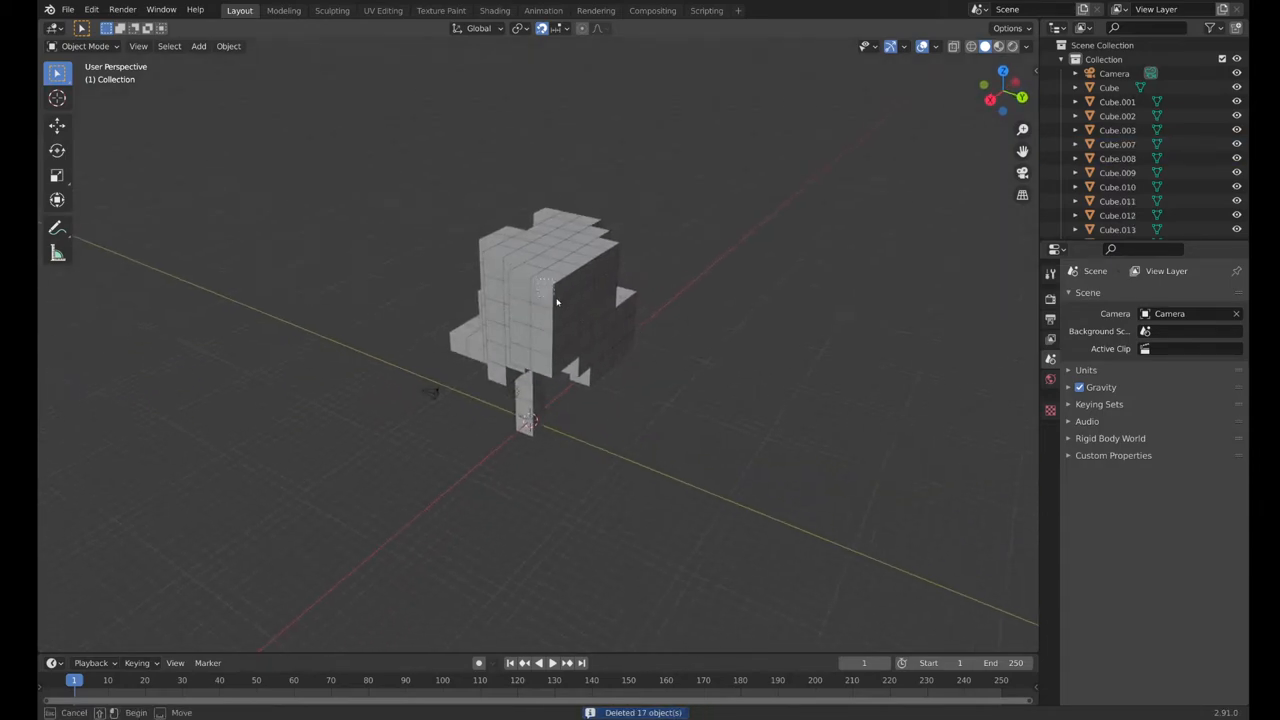
pyautogui.moveTo(557, 302); pyautogui.dragTo(560, 305)
pyautogui.press('Delete')
pyautogui.moveTo(671, 286)
pyautogui.mouseDown(button='middle')
pyautogui.moveTo(603, 317)
pyautogui.moveTo(666, 314)
pyautogui.moveTo(694, 289)
pyautogui.moveTo(634, 298)
pyautogui.mouseUp(button='middle')
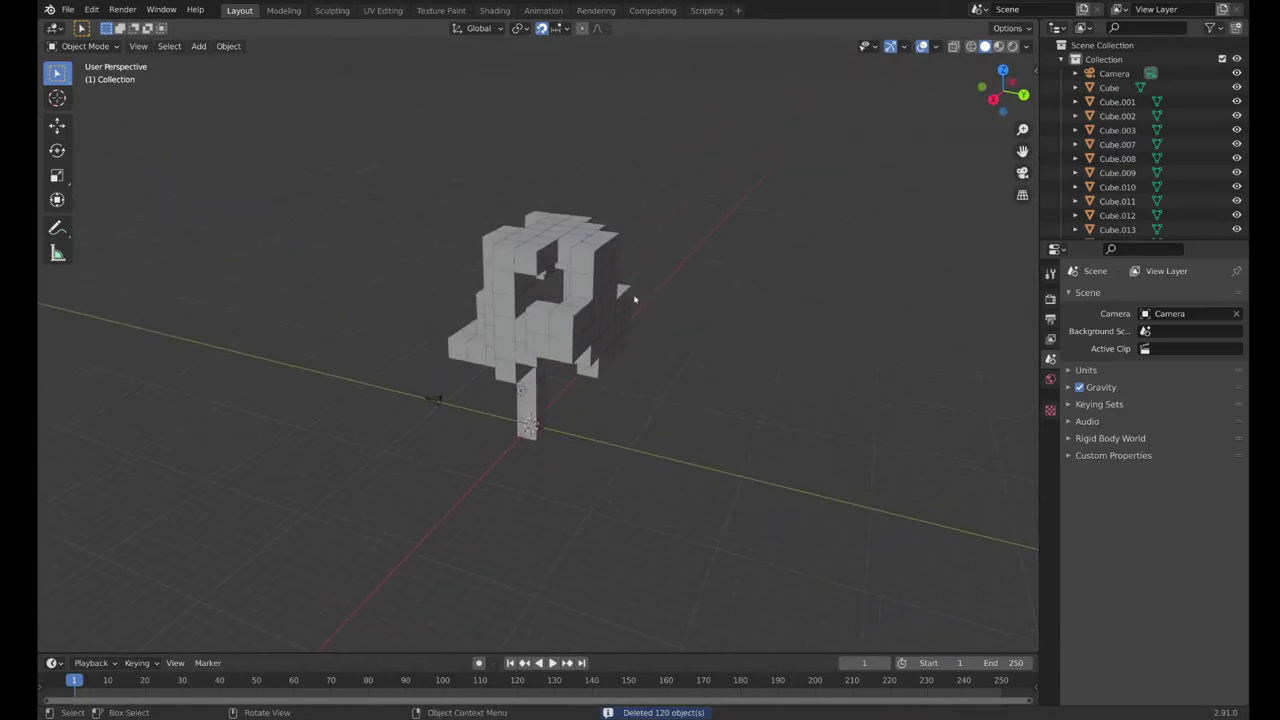
# Move Cube.468 two units left along X into the canopy gap.
pyautogui.click(541, 319)
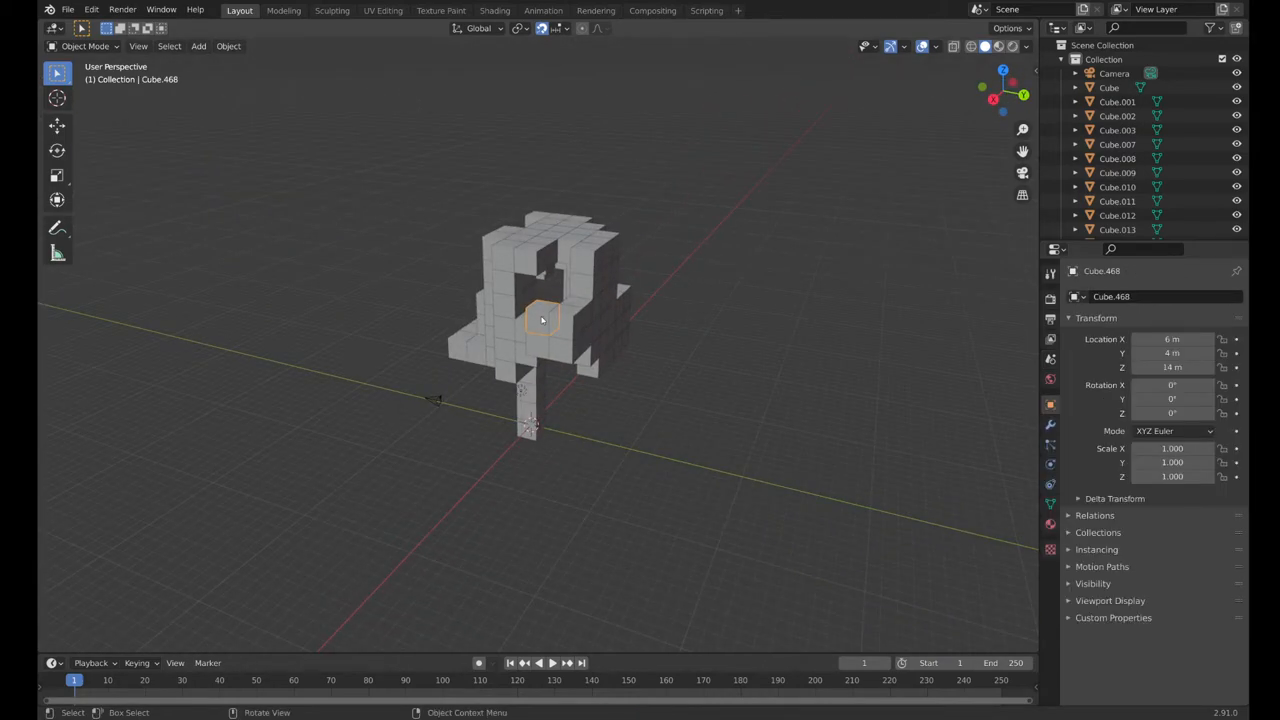
pyautogui.press('g')
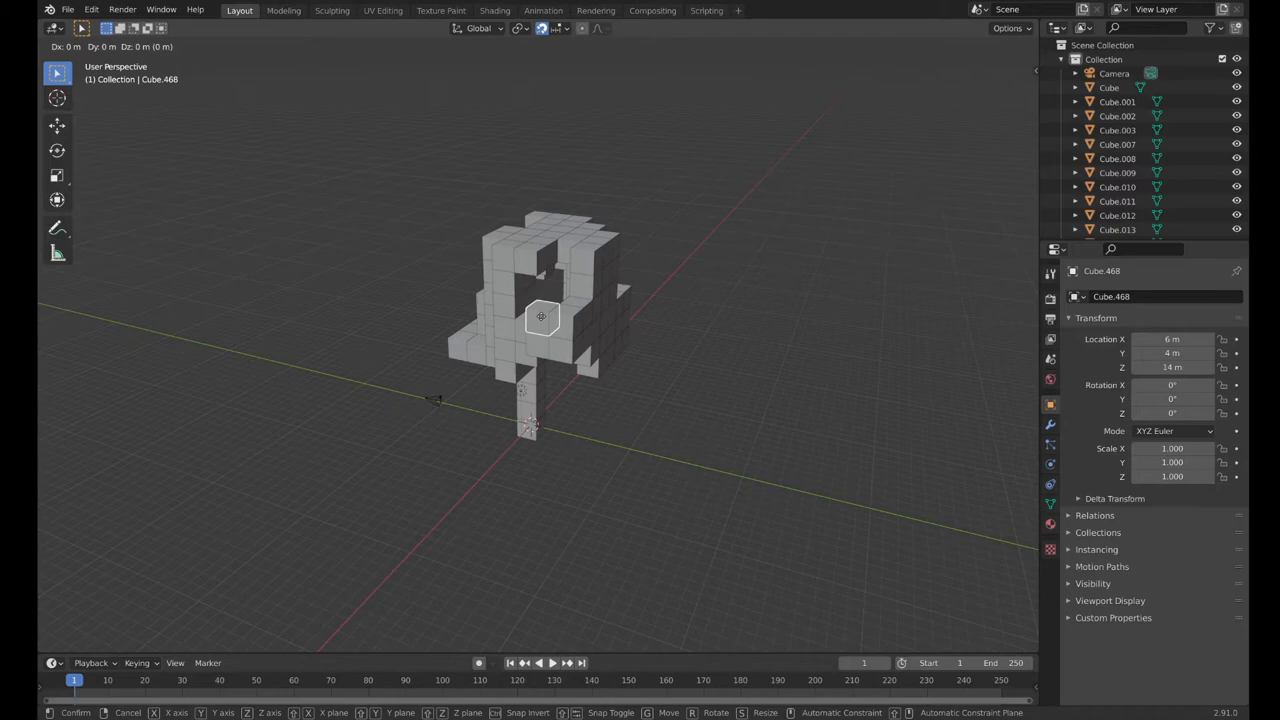
pyautogui.press('x')
pyautogui.press('Escape')
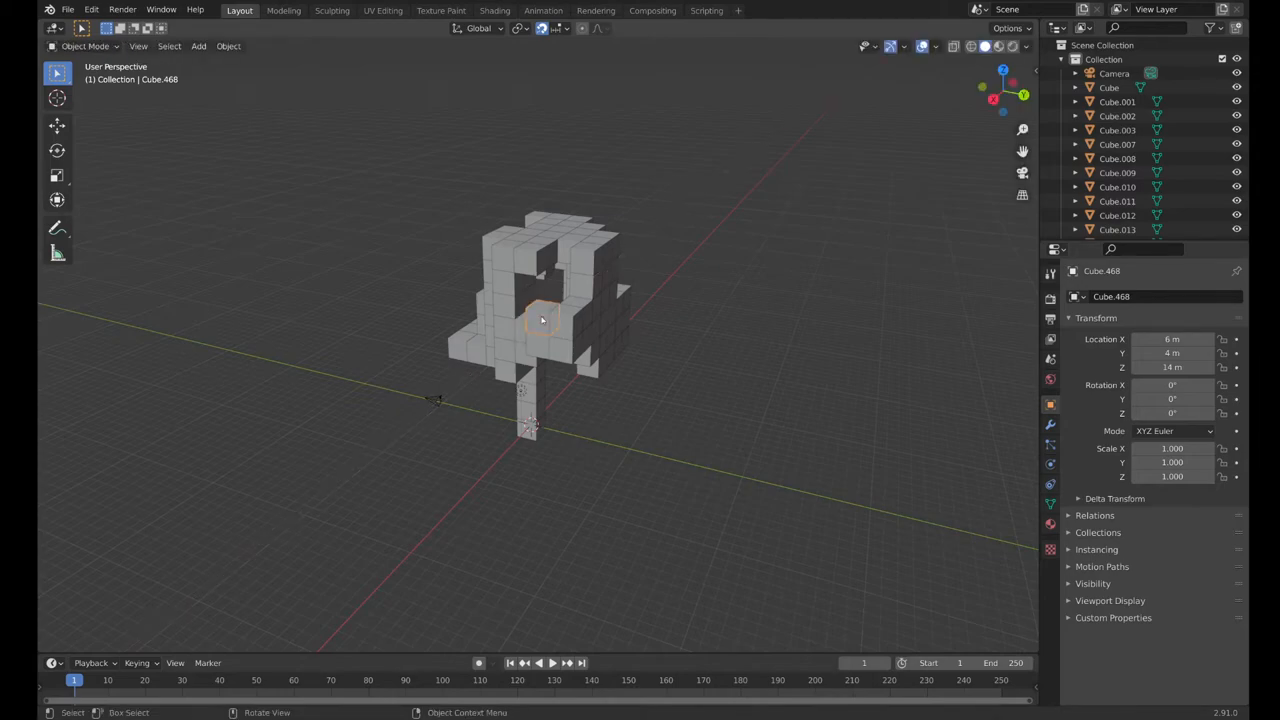
pyautogui.press('x')
pyautogui.press('Escape')
pyautogui.press('g')
pyautogui.write('x')
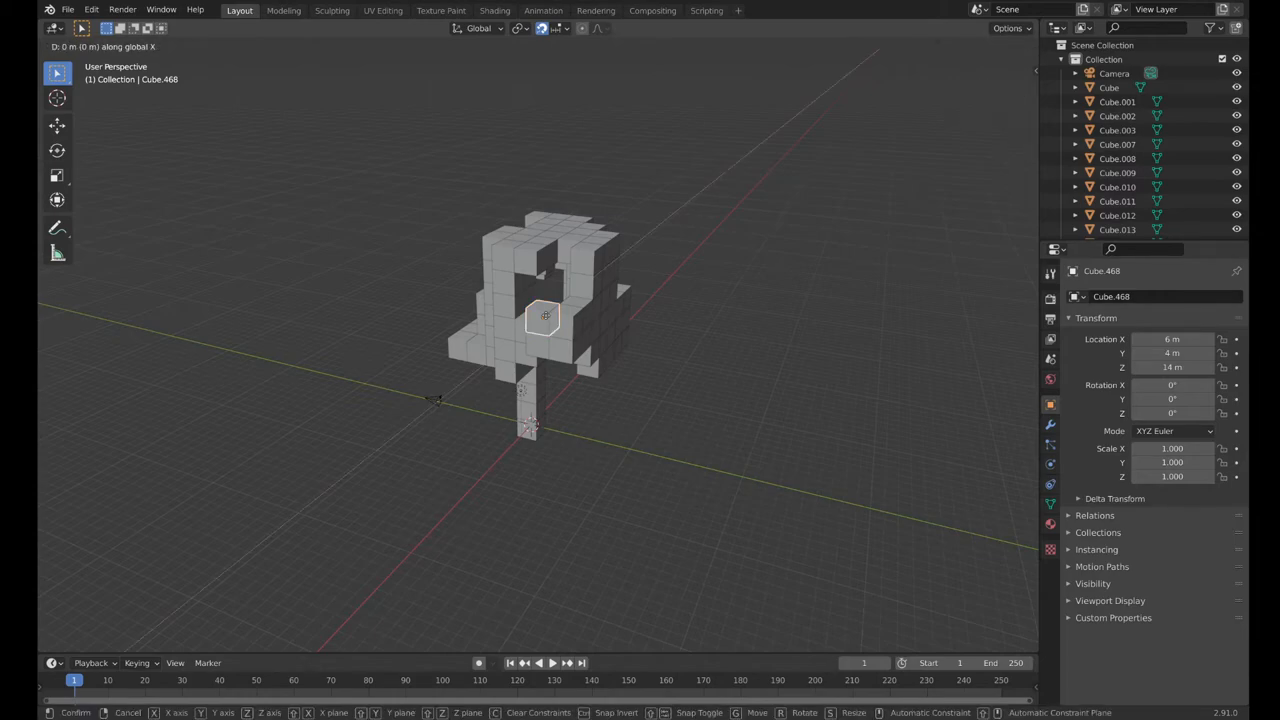
pyautogui.write('-2')
pyautogui.press('Return')
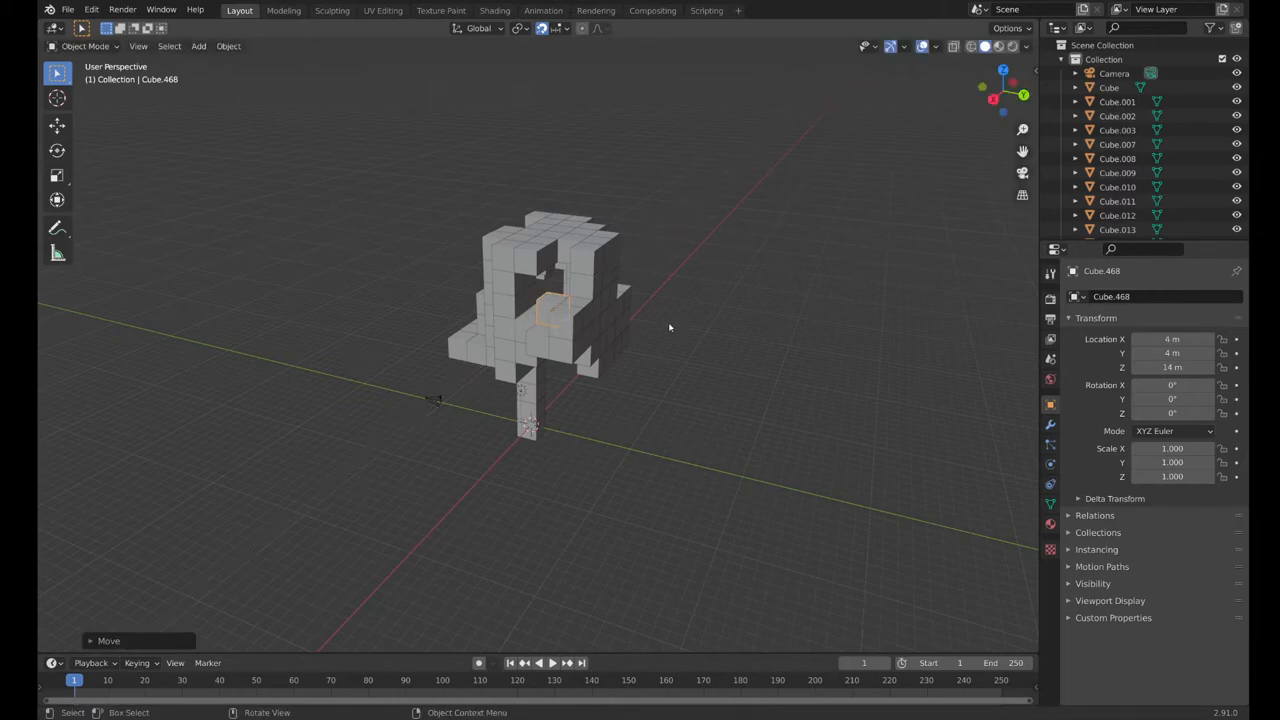
# Duplicate a canopy cube two units higher, then copy it again two units left.
pyautogui.moveTo(669, 327)
pyautogui.mouseDown(button='middle')
pyautogui.moveTo(654, 360)
pyautogui.moveTo(539, 326)
pyautogui.mouseUp(button='middle')
pyautogui.click(550, 360)
pyautogui.press('g')
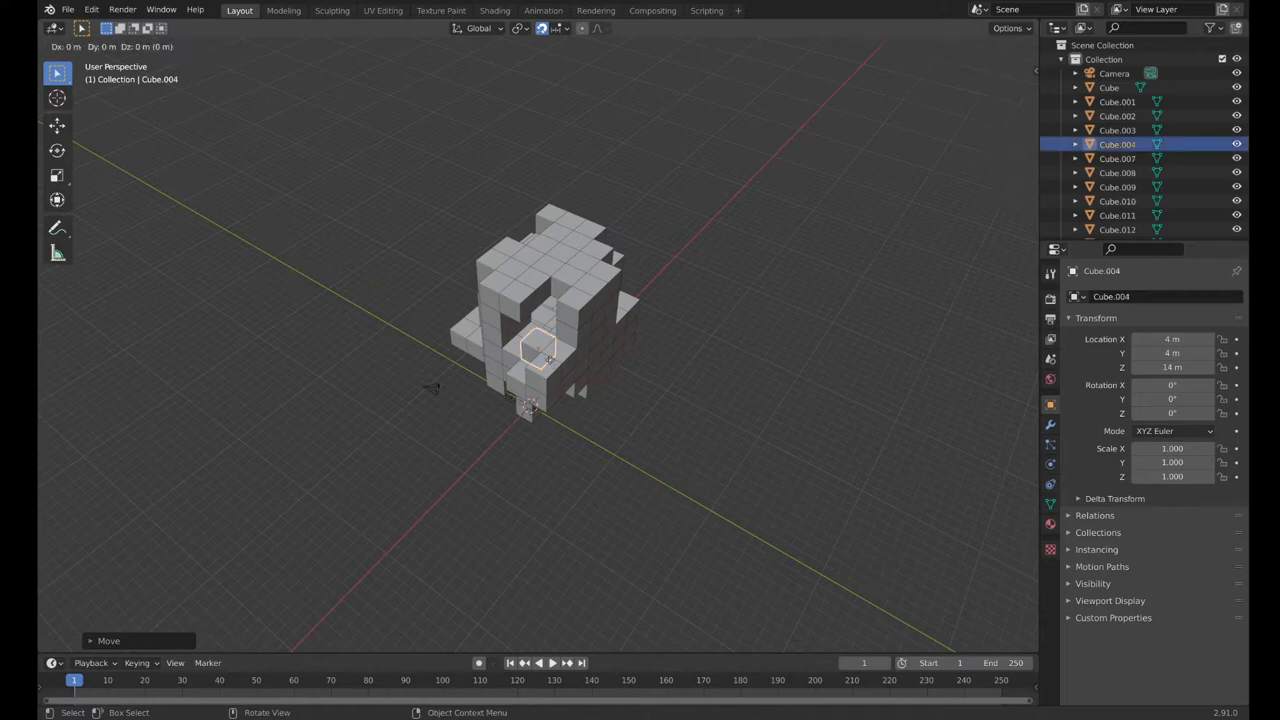
pyautogui.write('z2')
pyautogui.press('Return')
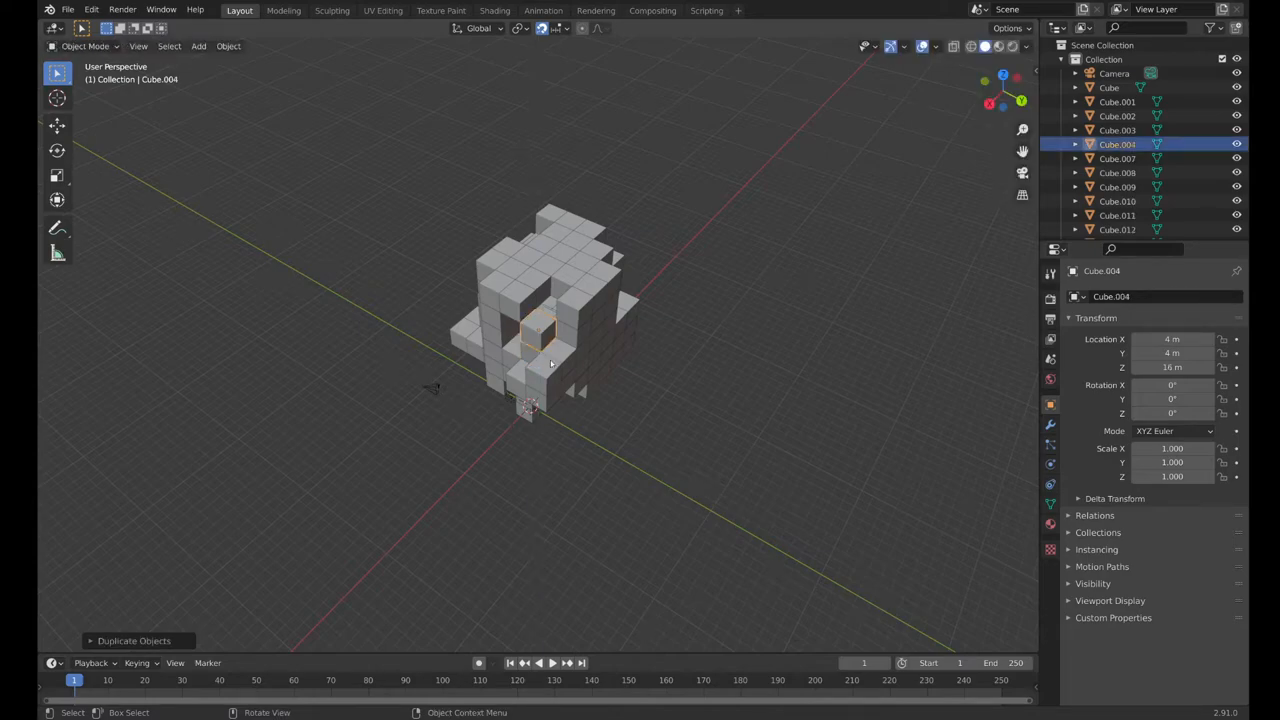
pyautogui.moveTo(550, 360); pyautogui.dragTo(573, 367, button='middle')
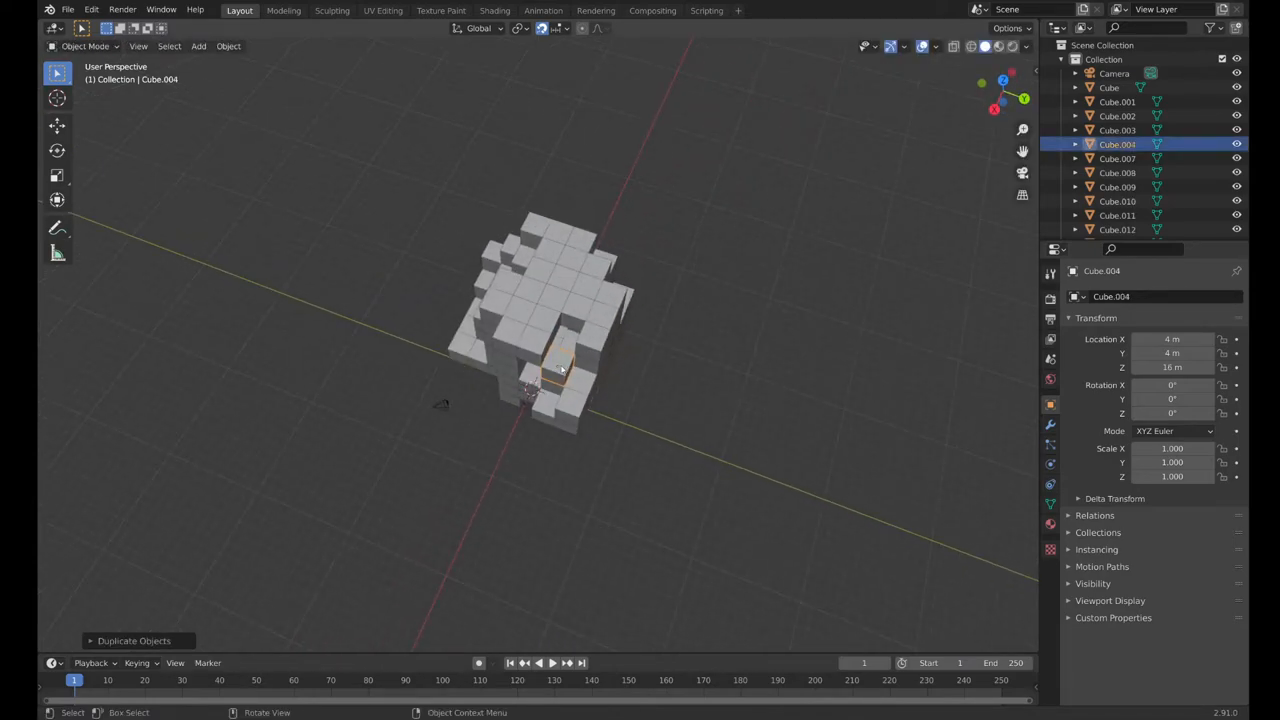
pyautogui.hotkey('shift', 'd')
pyautogui.write('x-2')
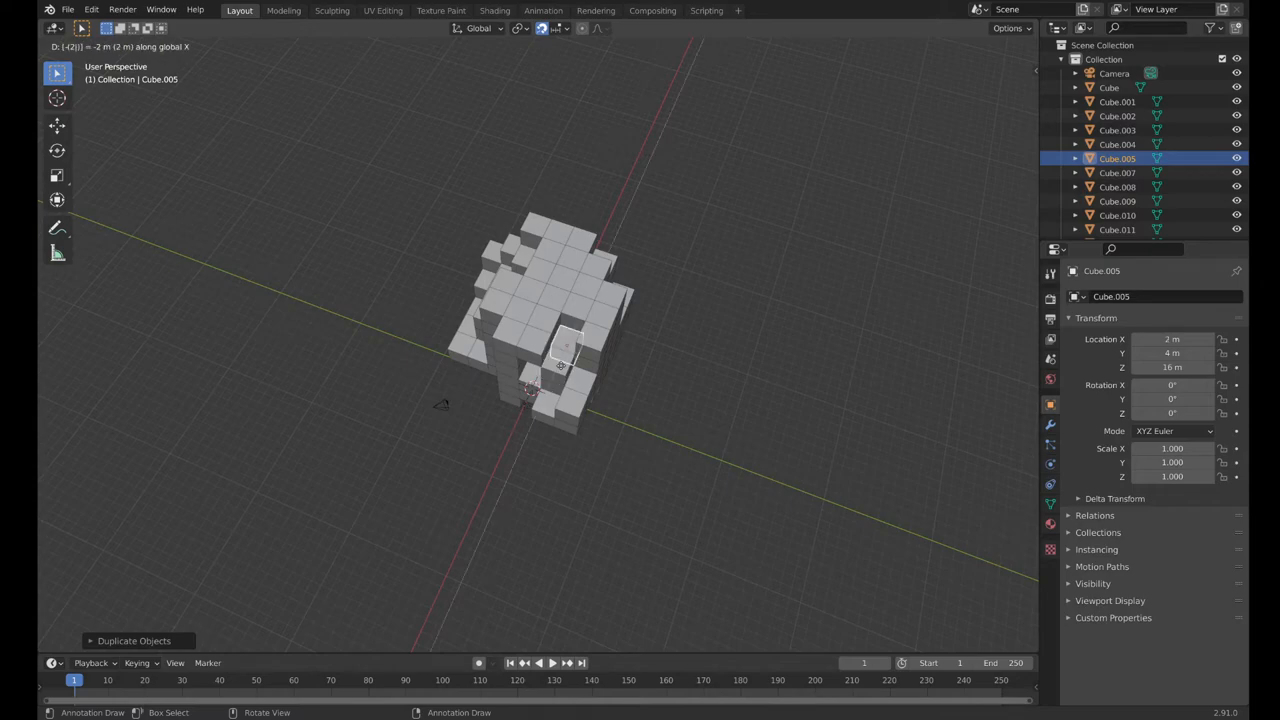
pyautogui.press('Return')
pyautogui.click(800, 357)
# Select the new cubes with Cube.004 active and duplicate them along Y.
pyautogui.moveTo(800, 357)
pyautogui.mouseDown(button='middle')
pyautogui.moveTo(800, 286)
pyautogui.moveTo(839, 265)
pyautogui.moveTo(700, 280)
pyautogui.mouseUp(button='middle')
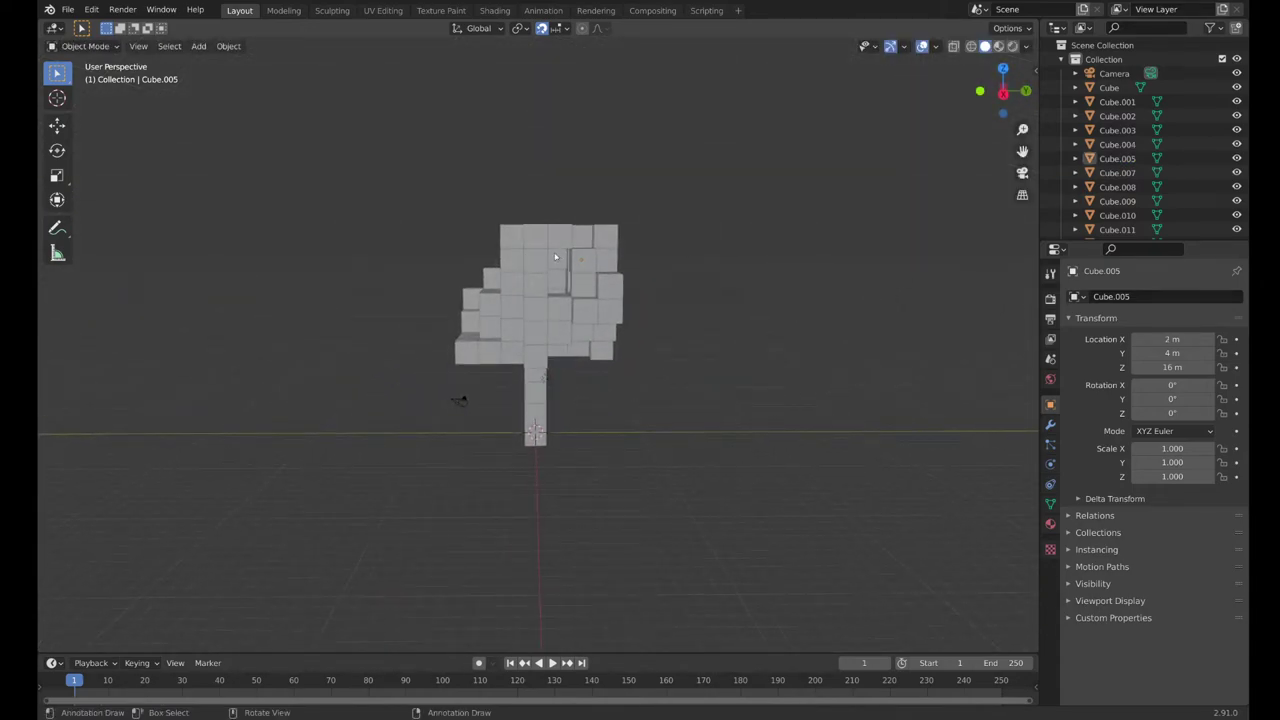
pyautogui.moveTo(605, 250); pyautogui.dragTo(588, 298)
pyautogui.moveTo(588, 298)
pyautogui.mouseDown(button='middle')
pyautogui.moveTo(670, 295)
pyautogui.moveTo(605, 275)
pyautogui.mouseUp(button='middle')
pyautogui.keyDown('shift'); pyautogui.click(605, 275); pyautogui.keyUp('shift')
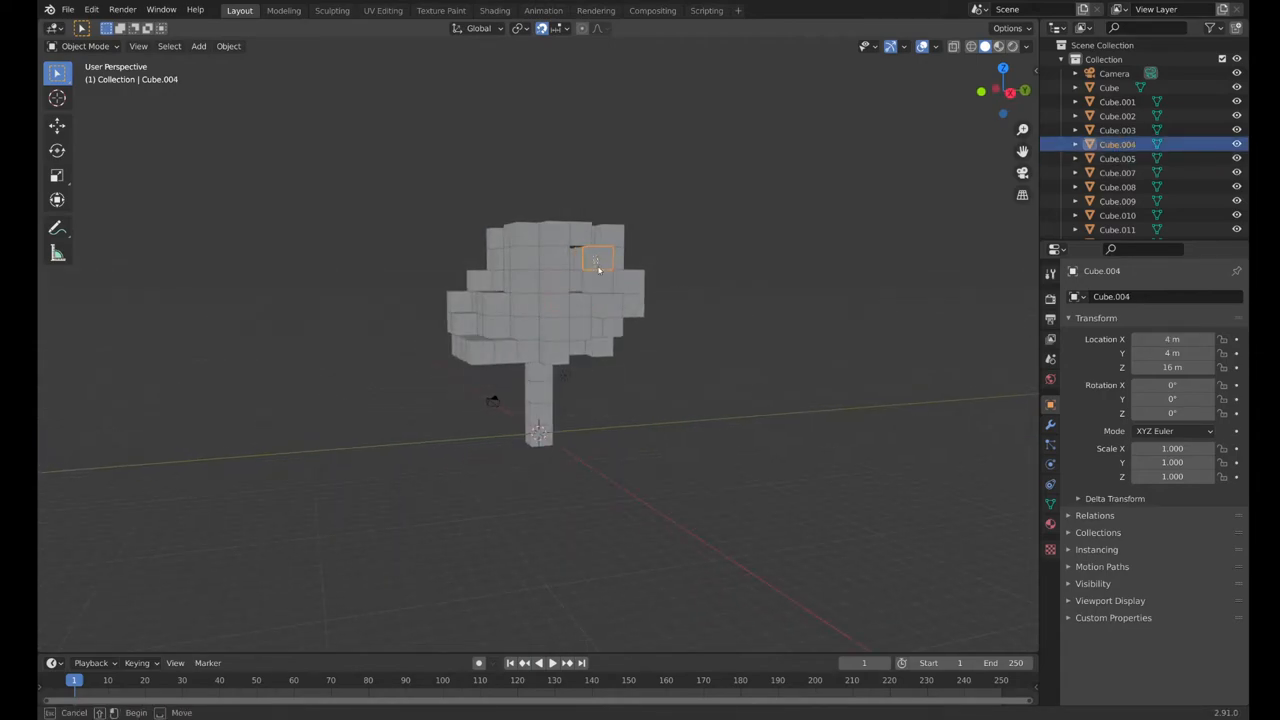
pyautogui.click(603, 262)
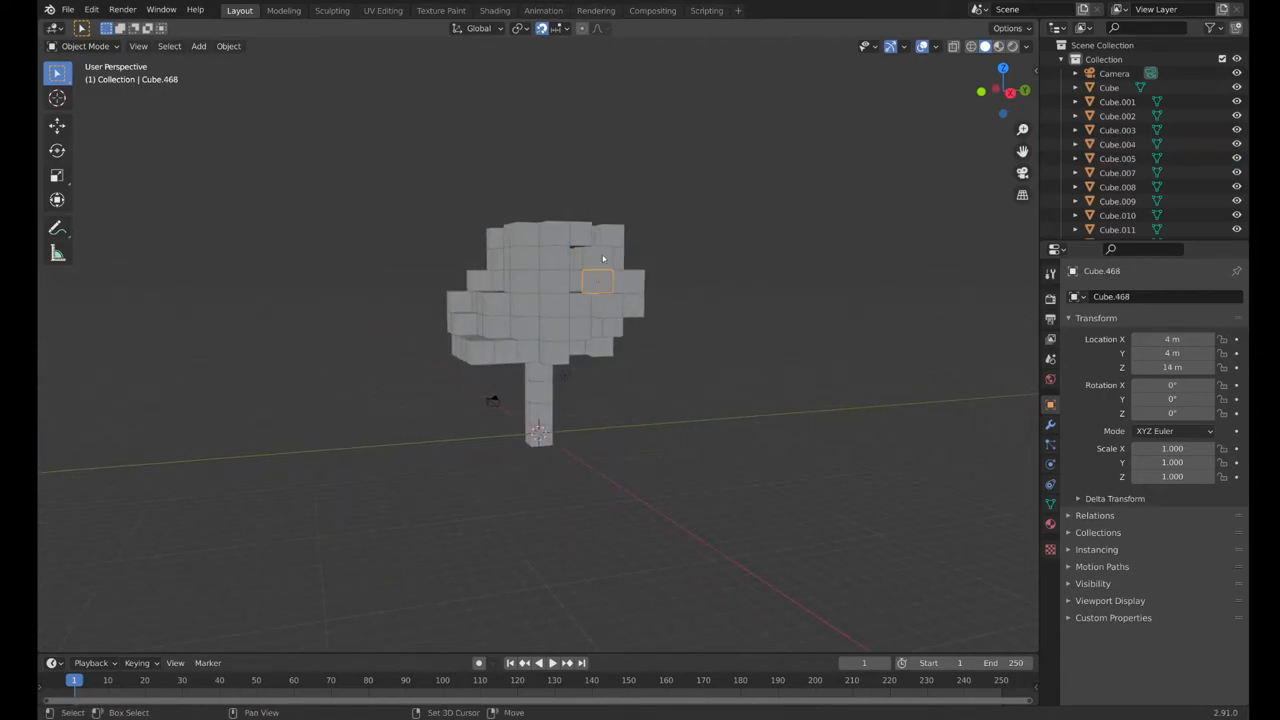
pyautogui.moveTo(605, 265)
pyautogui.mouseDown(button='middle')
pyautogui.moveTo(664, 321)
pyautogui.moveTo(708, 321)
pyautogui.mouseUp(button='middle')
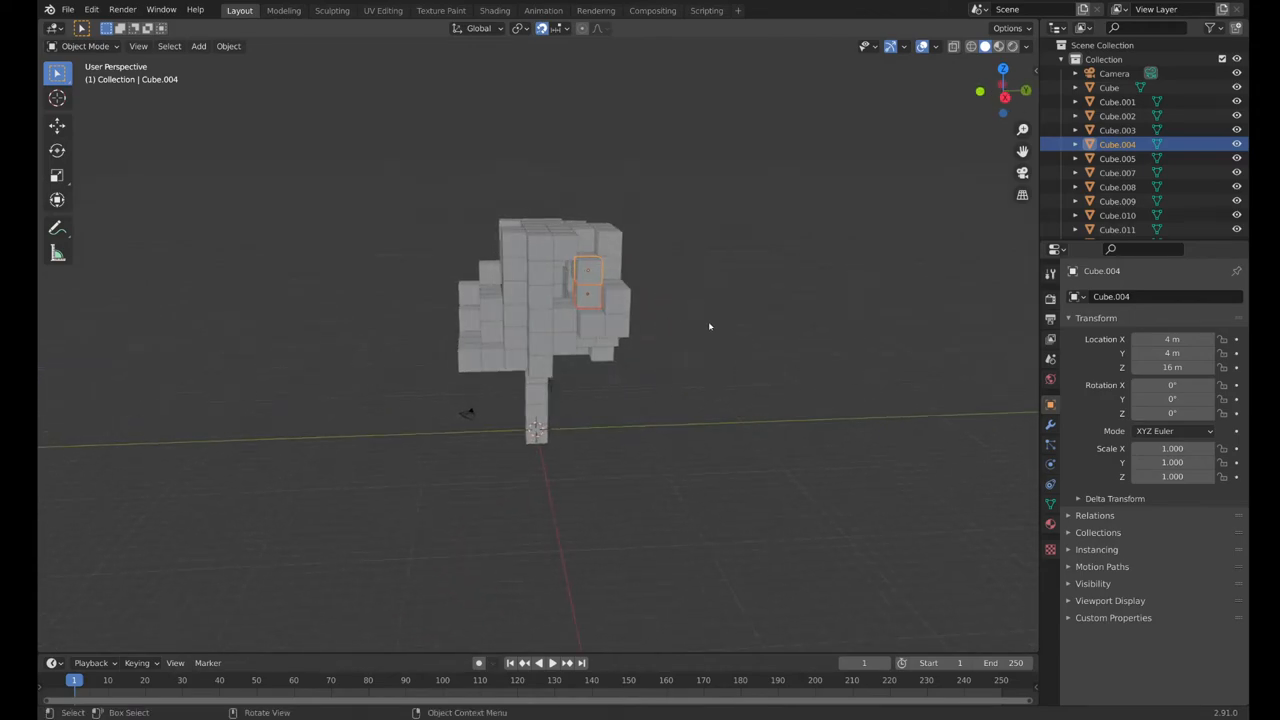
pyautogui.hotkey('shift', 'd')
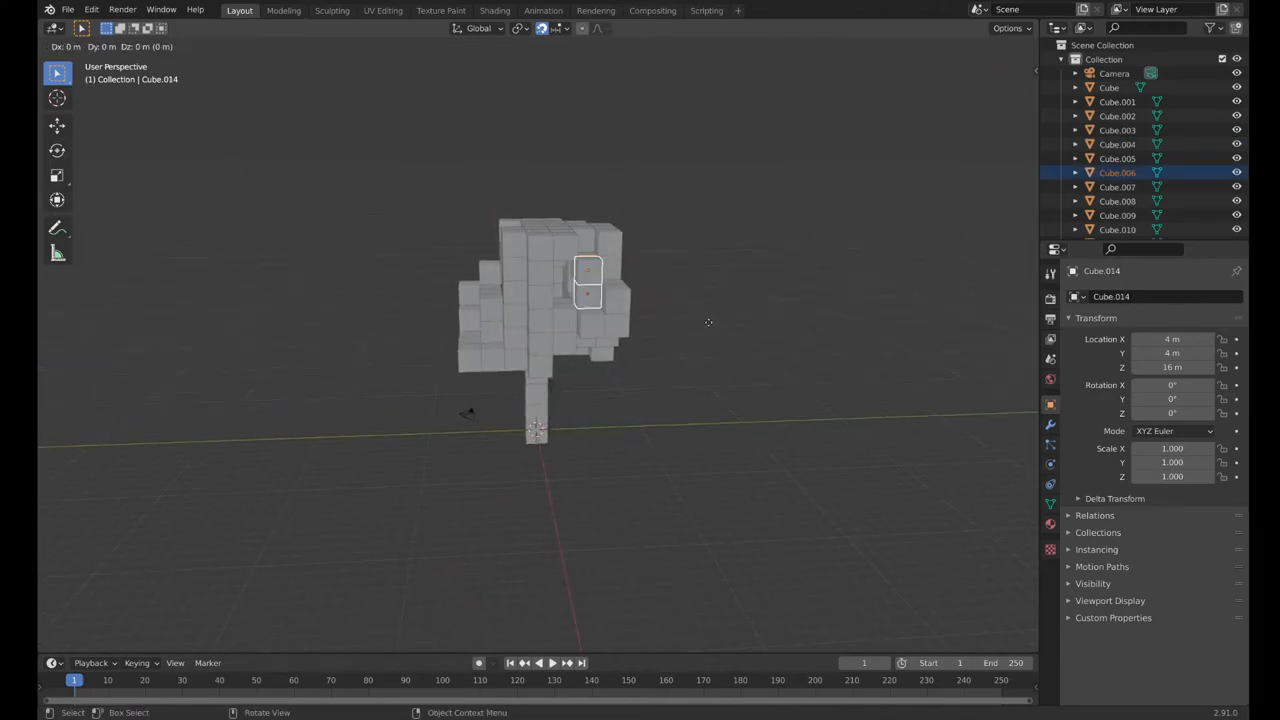
pyautogui.write('y2')
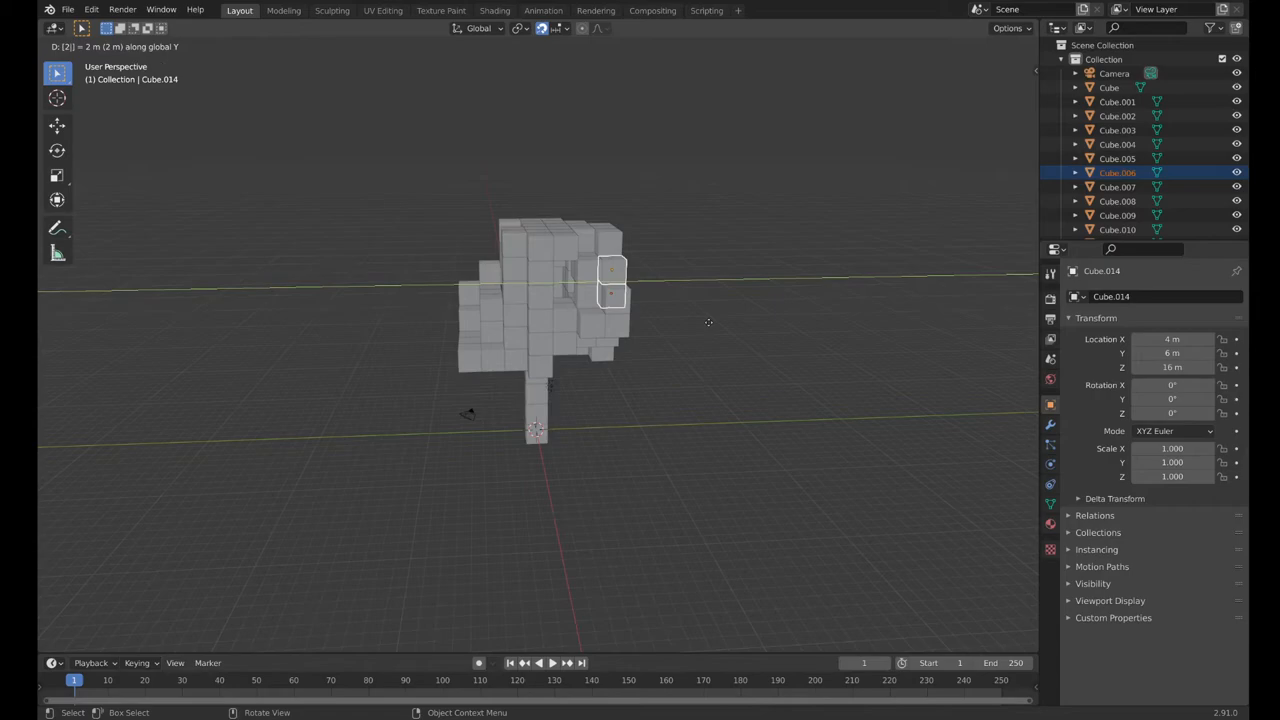
pyautogui.press('Escape')
pyautogui.hotkey('shift', 'd')
pyautogui.write('y')
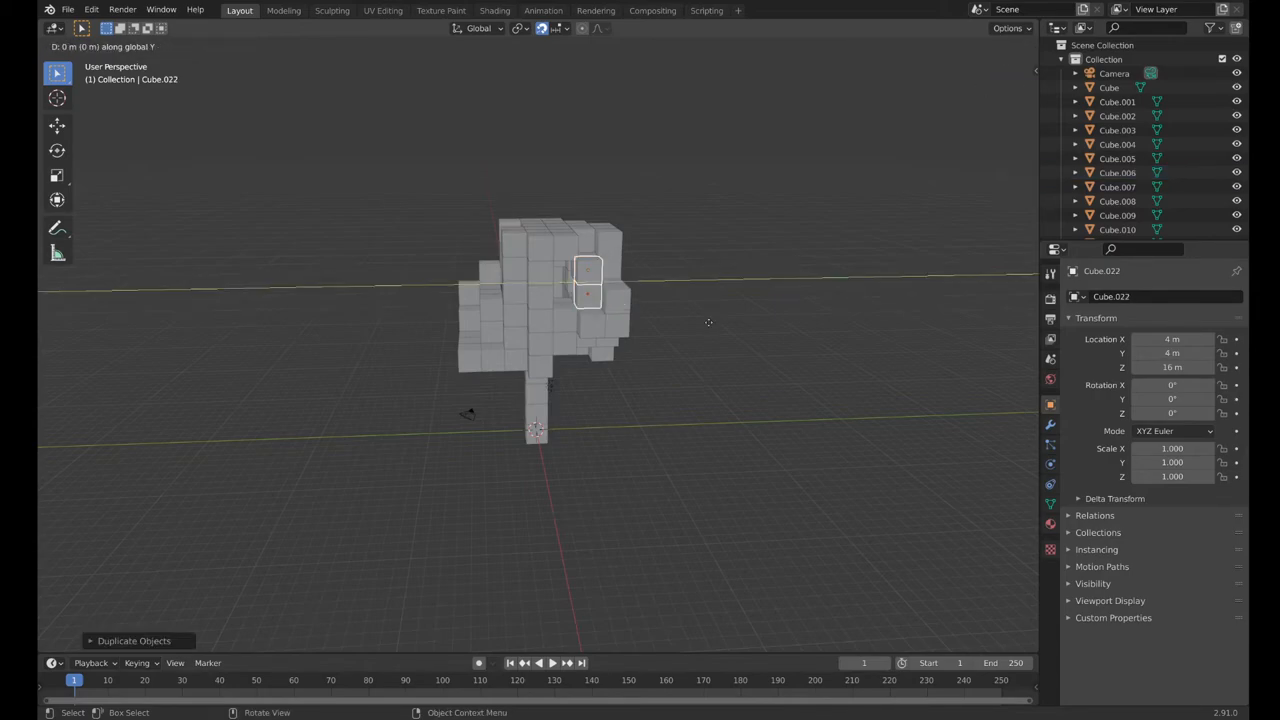
pyautogui.write('-2')
pyautogui.press('Return')
pyautogui.click(708, 321)
# Select a column of three canopy cubes and duplicate it along Y.
pyautogui.moveTo(708, 321)
pyautogui.mouseDown(button='middle')
pyautogui.moveTo(486, 328)
pyautogui.moveTo(560, 240)
pyautogui.moveTo(480, 215)
pyautogui.moveTo(400, 240)
pyautogui.moveTo(651, 383)
pyautogui.moveTo(504, 252)
pyautogui.mouseUp(button='middle')
pyautogui.click(509, 282)
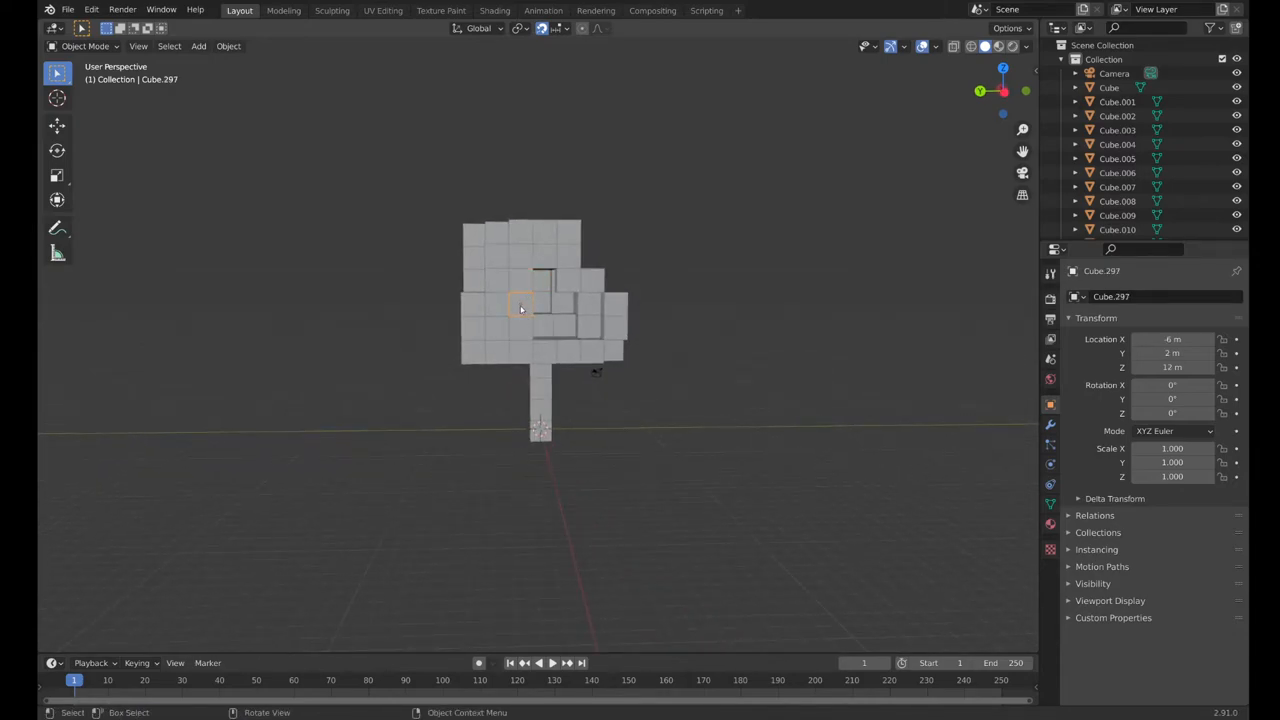
pyautogui.press('shift')
pyautogui.keyDown('shift'); pyautogui.click(517, 285); pyautogui.keyUp('shift')
pyautogui.keyDown('shift'); pyautogui.click(519, 325); pyautogui.keyUp('shift')
pyautogui.moveTo(519, 325); pyautogui.dragTo(588, 316, button='middle')
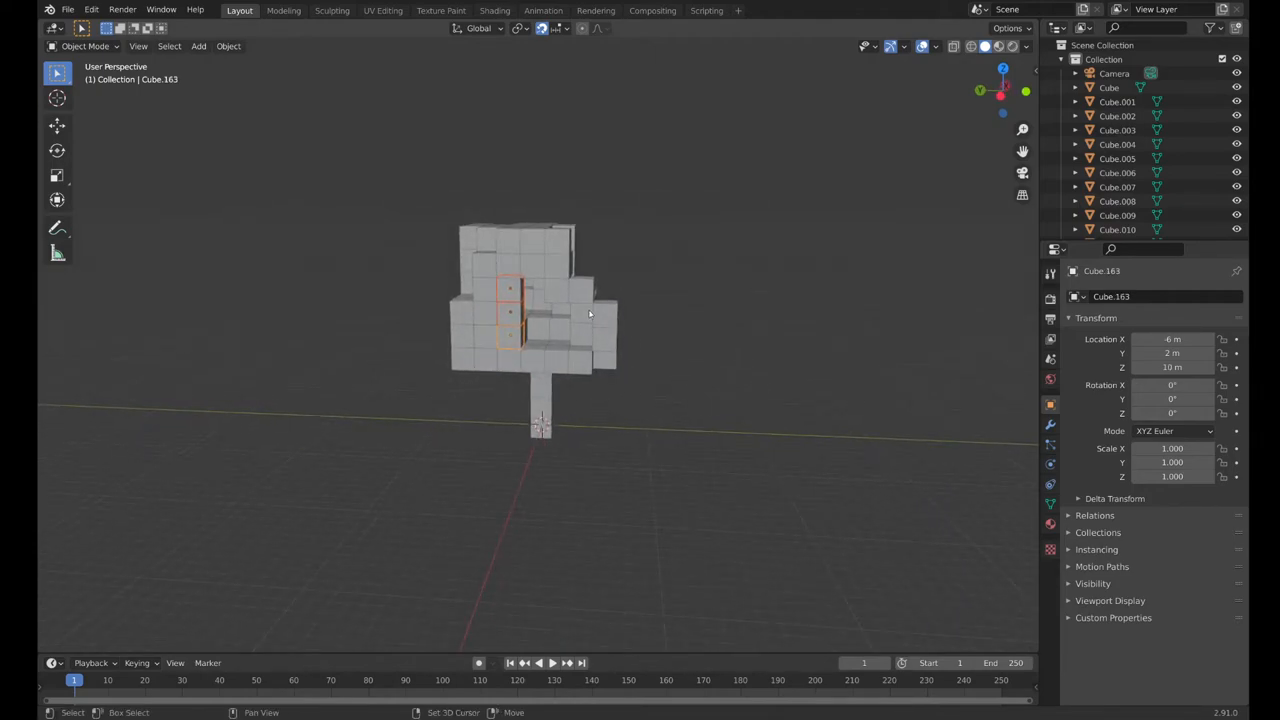
pyautogui.hotkey('shift', 'd')
pyautogui.press('y')
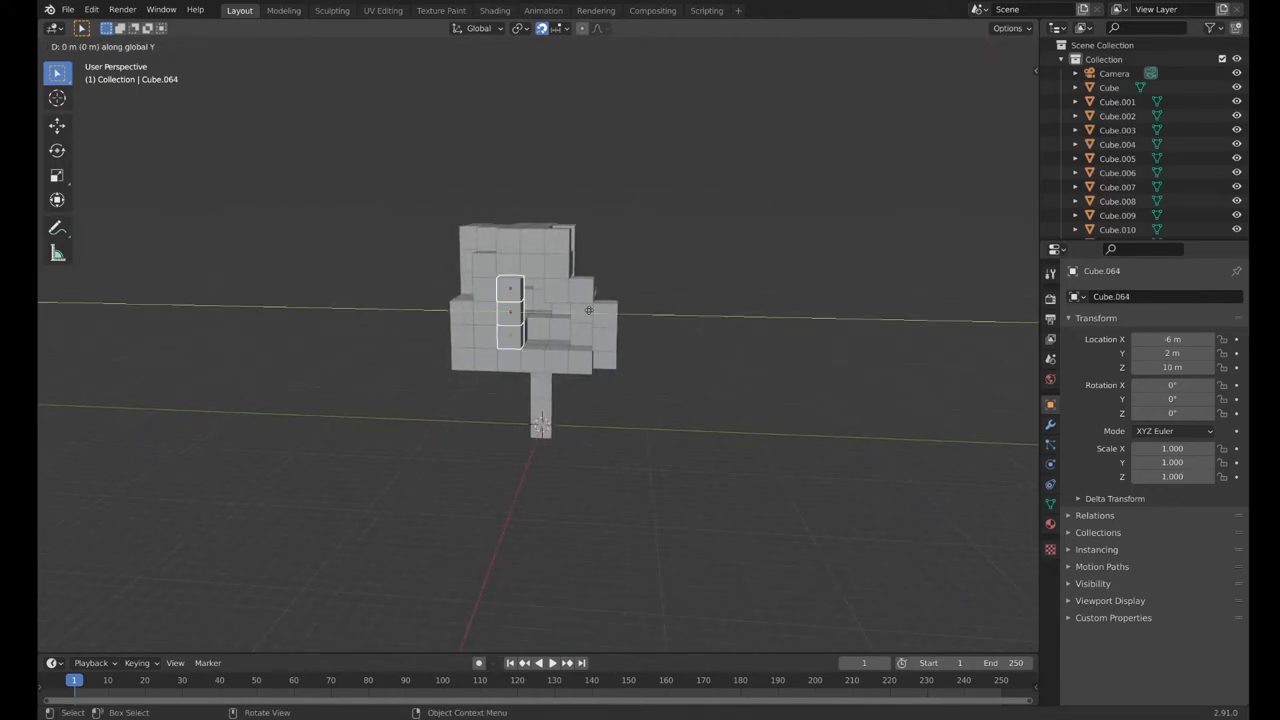
pyautogui.click(589, 313)
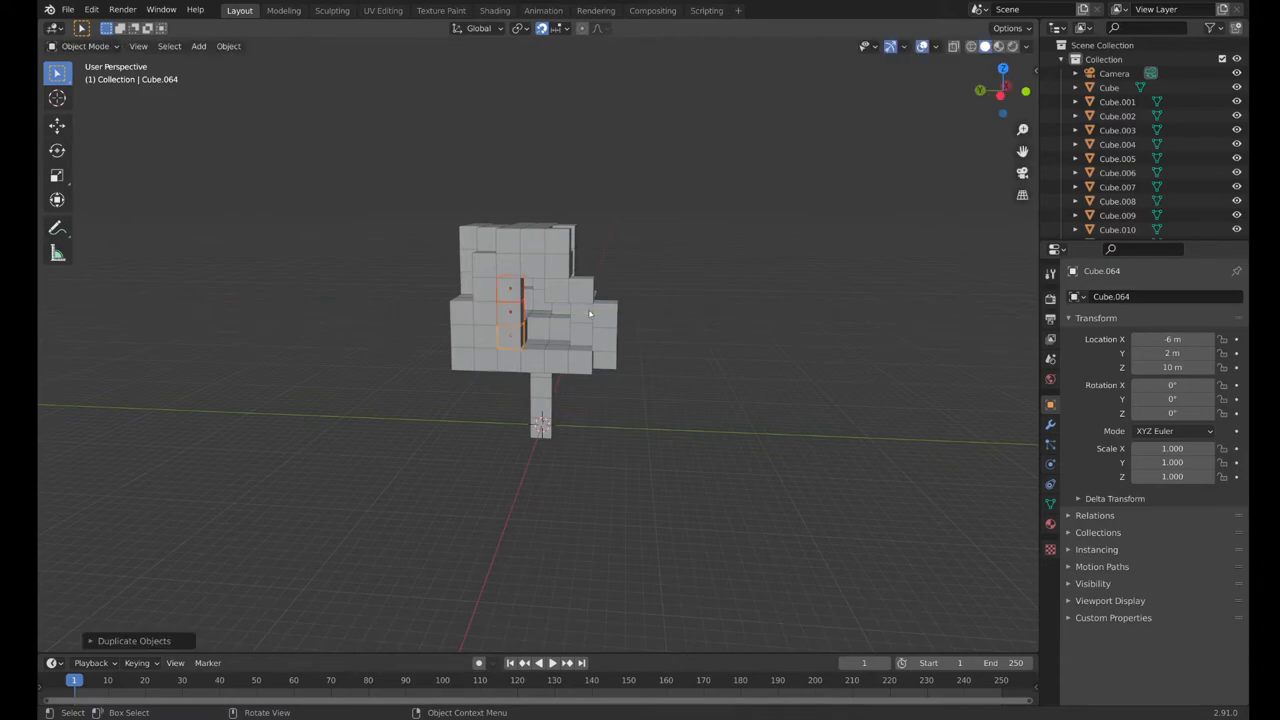
# Duplicate the column again 2 m along Y, then copy a single cube further along Y.
pyautogui.hotkey('shift', 'd')
pyautogui.click(588, 310)
pyautogui.hotkey('shift', 'd')
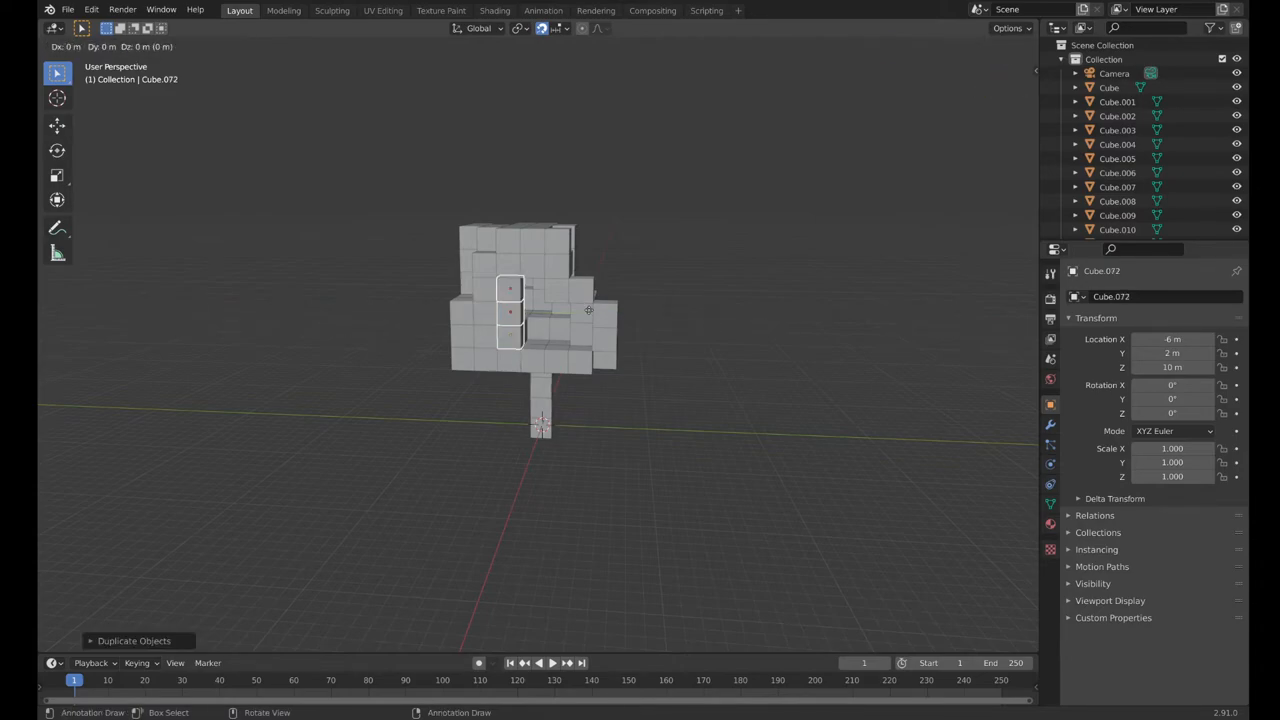
pyautogui.write('y-2')
pyautogui.click(589, 311)
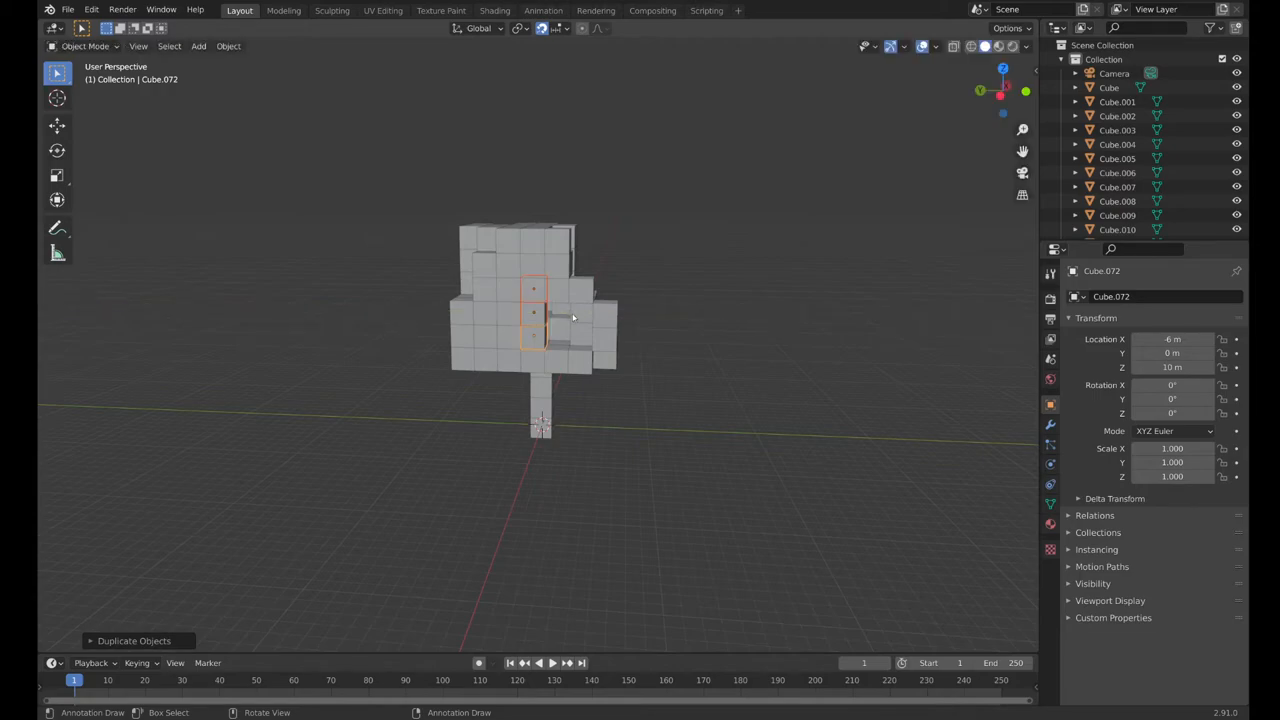
pyautogui.click(535, 318)
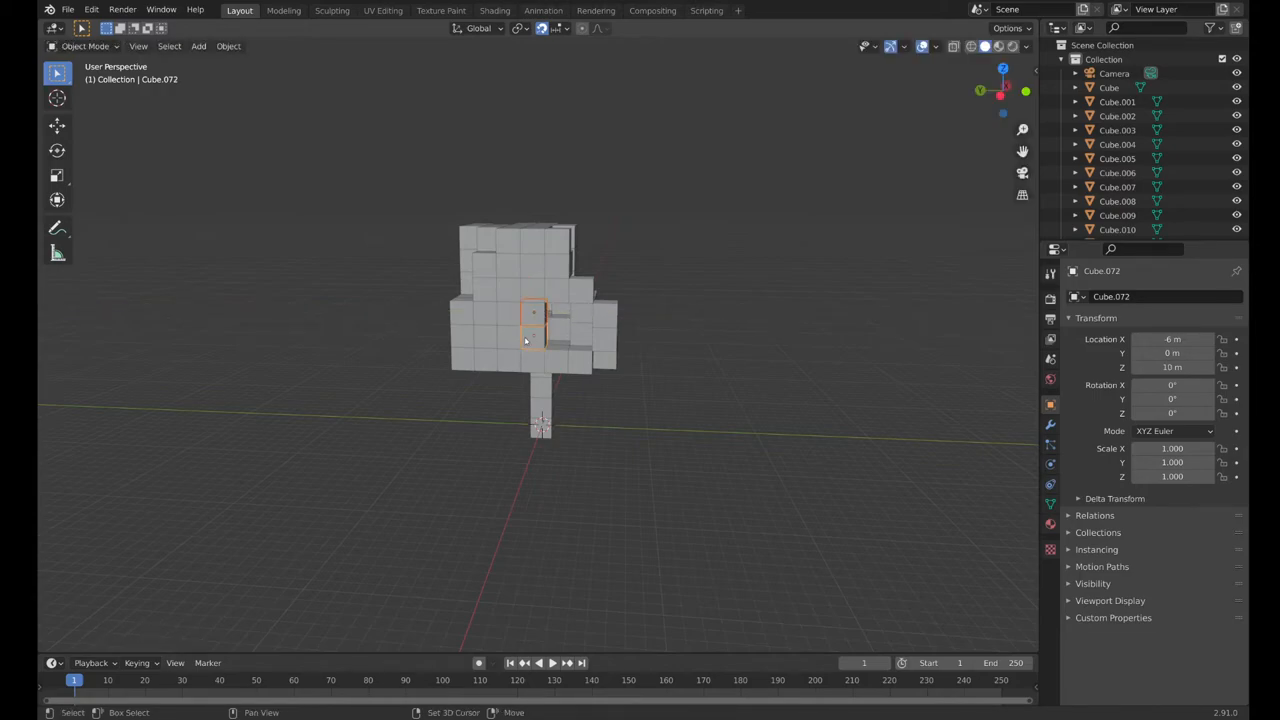
pyautogui.hotkey('shift', 'd')
pyautogui.write('y-2')
pyautogui.click(558, 338)
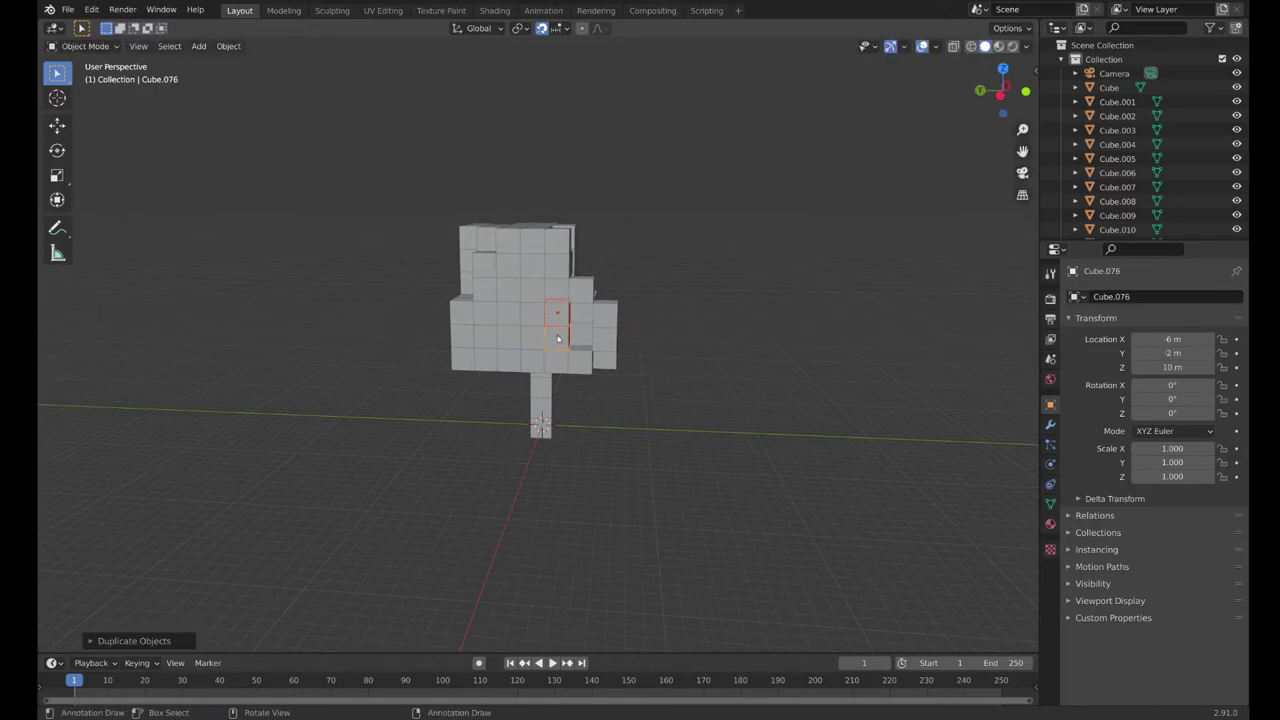
# Duplicate a side canopy cube one cube lower along Z.
pyautogui.moveTo(714, 297)
pyautogui.mouseDown(button='middle')
pyautogui.moveTo(513, 296)
pyautogui.moveTo(549, 354)
pyautogui.mouseUp(button='middle')
pyautogui.click(508, 296)
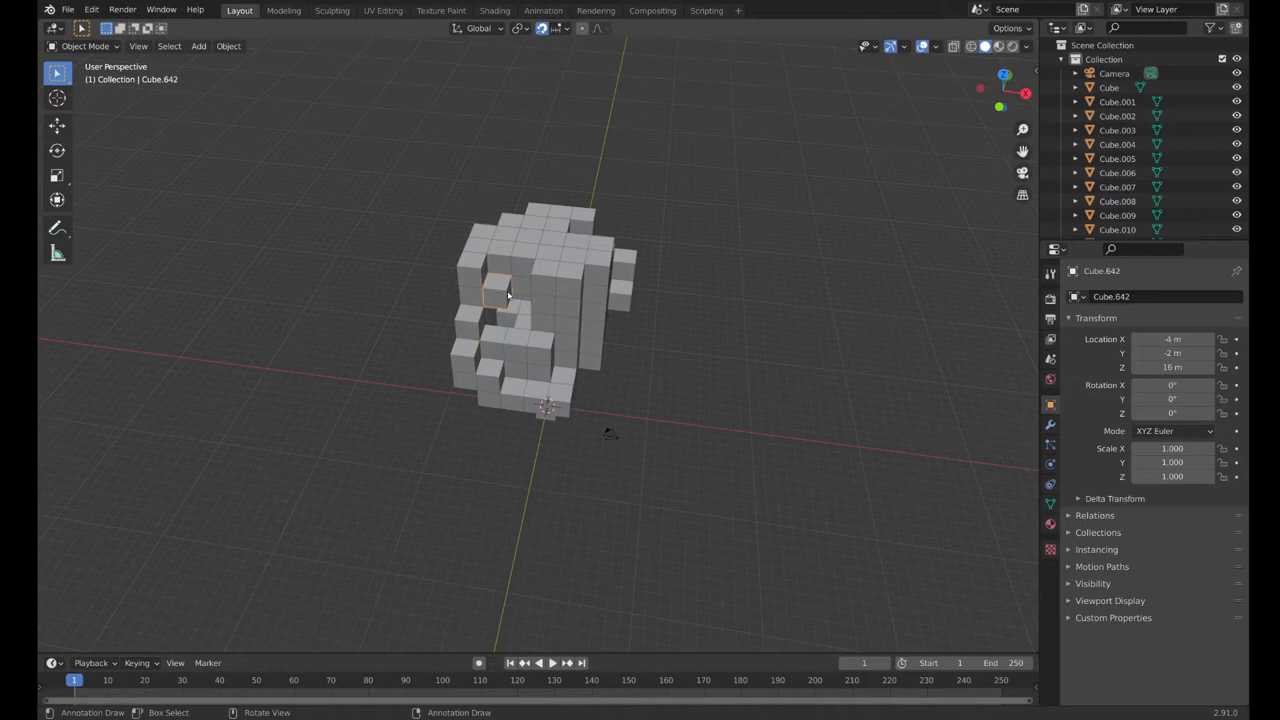
pyautogui.hotkey('shift', 'd')
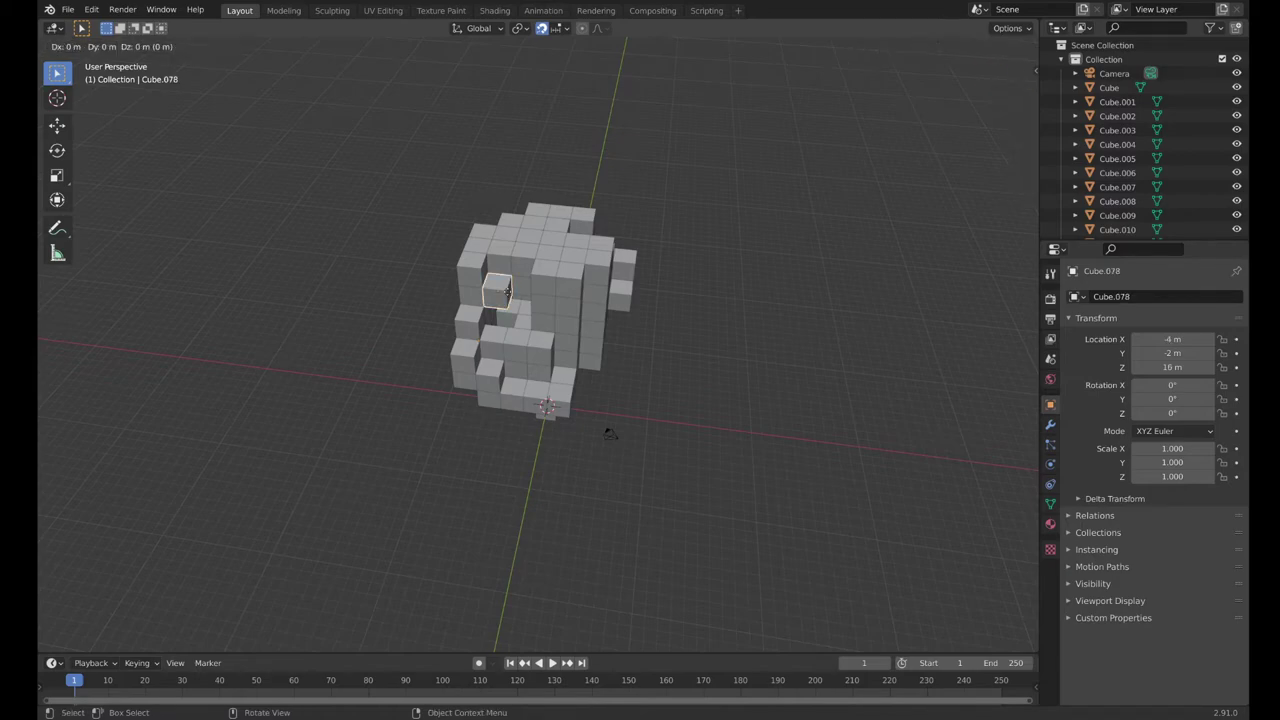
pyautogui.press('z')
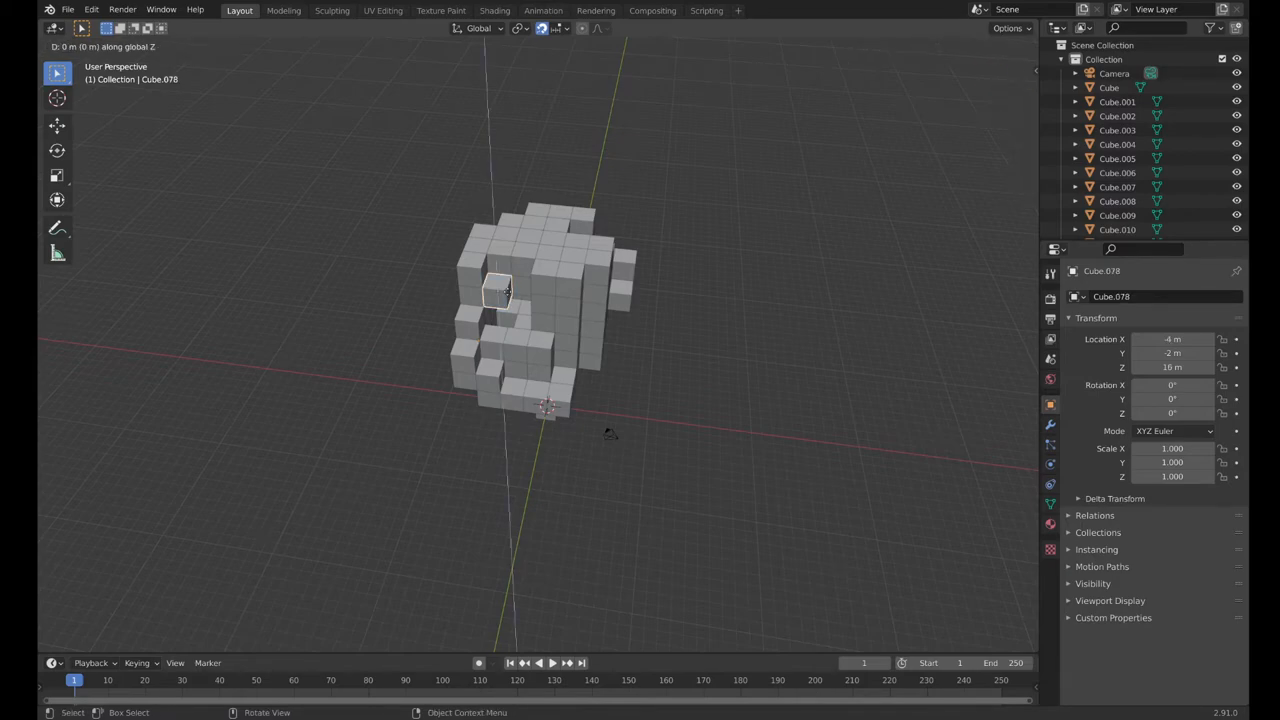
pyautogui.click(508, 296)
pyautogui.moveTo(647, 400); pyautogui.dragTo(653, 341, button='middle')
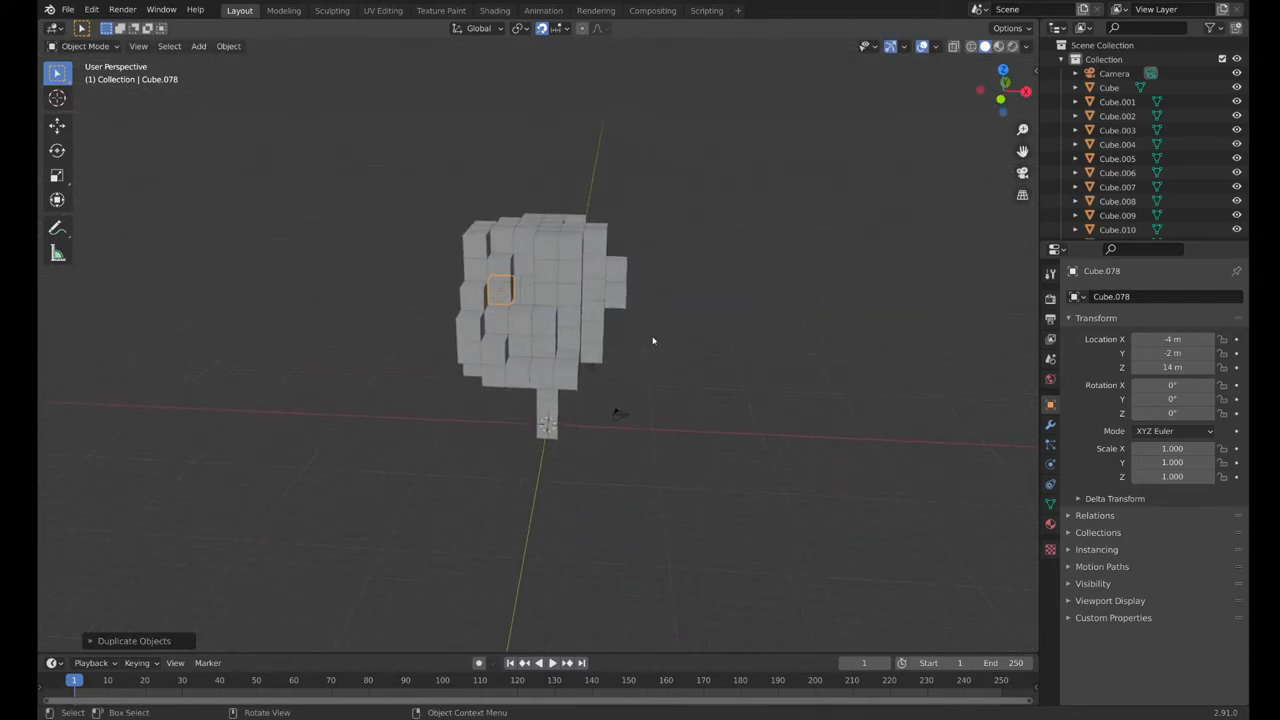
# Duplicate the lowered cube 2 units along X.
pyautogui.click(496, 277)
pyautogui.click(505, 292)
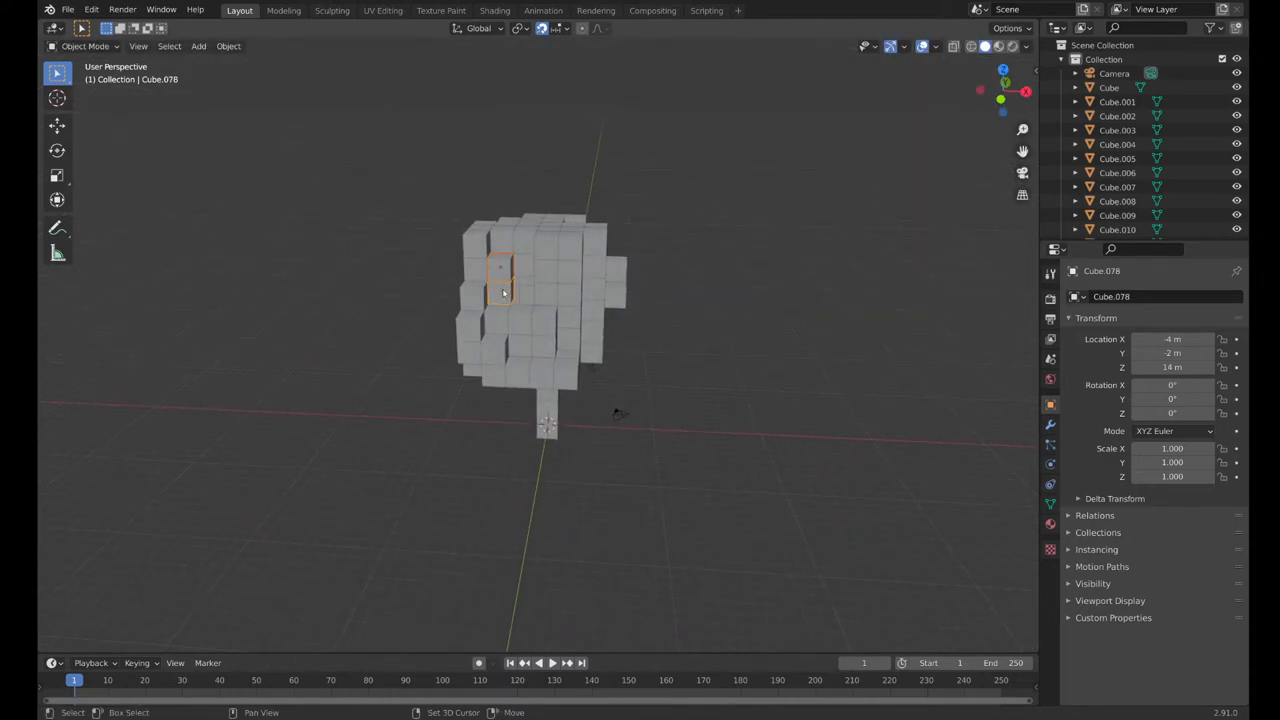
pyautogui.hotkey('shift', 'd')
pyautogui.press('x')
pyautogui.press('2')
pyautogui.write('D: (2|) = 2 m (2 m) along global X')
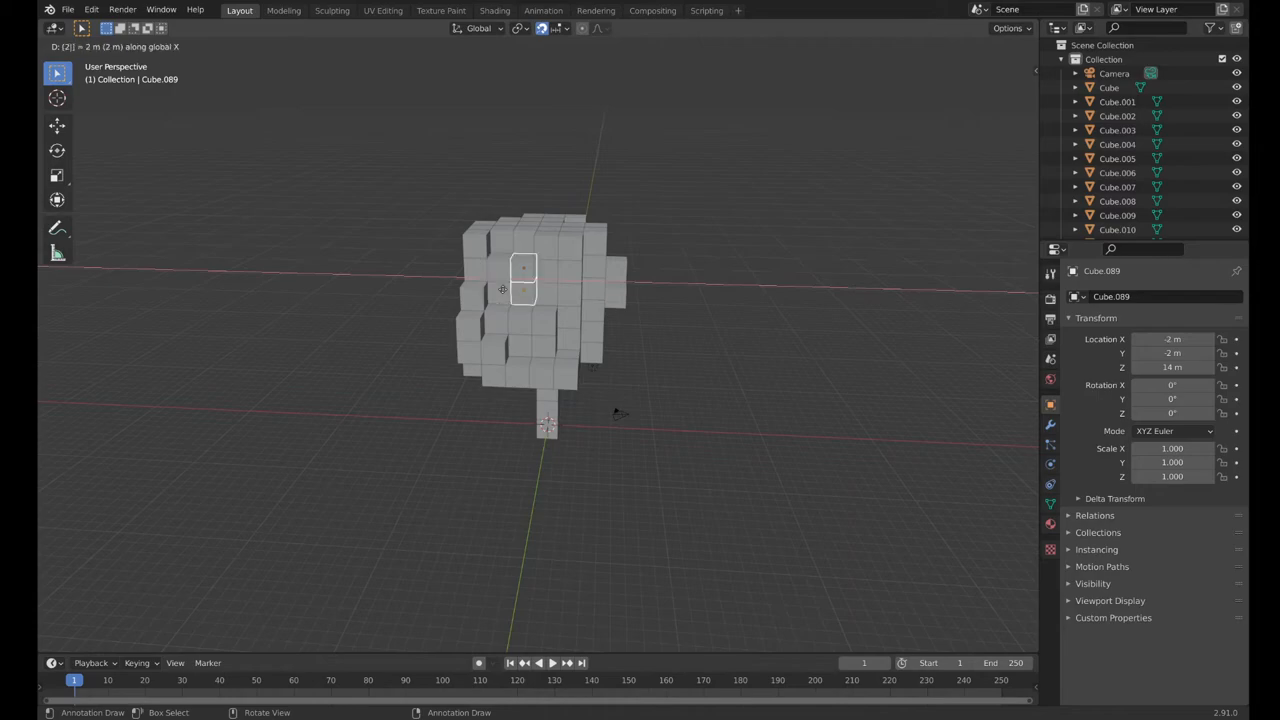
pyautogui.press('Return')
pyautogui.moveTo(690, 449)
pyautogui.mouseDown(button='middle')
pyautogui.moveTo(749, 306)
pyautogui.moveTo(631, 249)
pyautogui.moveTo(650, 300)
pyautogui.moveTo(601, 352)
pyautogui.moveTo(734, 240)
pyautogui.moveTo(723, 289)
pyautogui.moveTo(737, 274)
pyautogui.moveTo(731, 284)
pyautogui.moveTo(726, 271)
pyautogui.moveTo(700, 337)
pyautogui.moveTo(666, 351)
pyautogui.moveTo(666, 320)
pyautogui.moveTo(662, 331)
pyautogui.mouseUp(button='middle')
pyautogui.scroll(3, 700, 337)
pyautogui.scroll(-2, 700, 337)
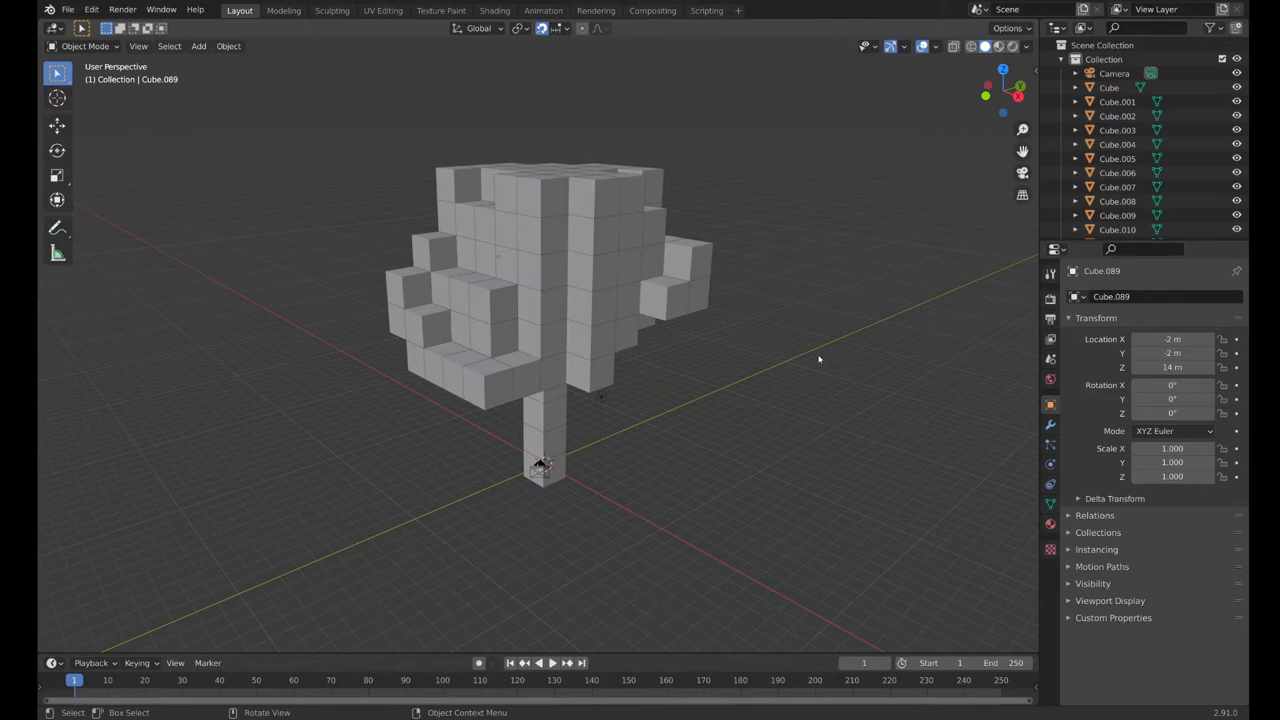
pyautogui.scroll(4, 655, 397)
pyautogui.scroll(-4, 657, 393)
pyautogui.click(496, 392)
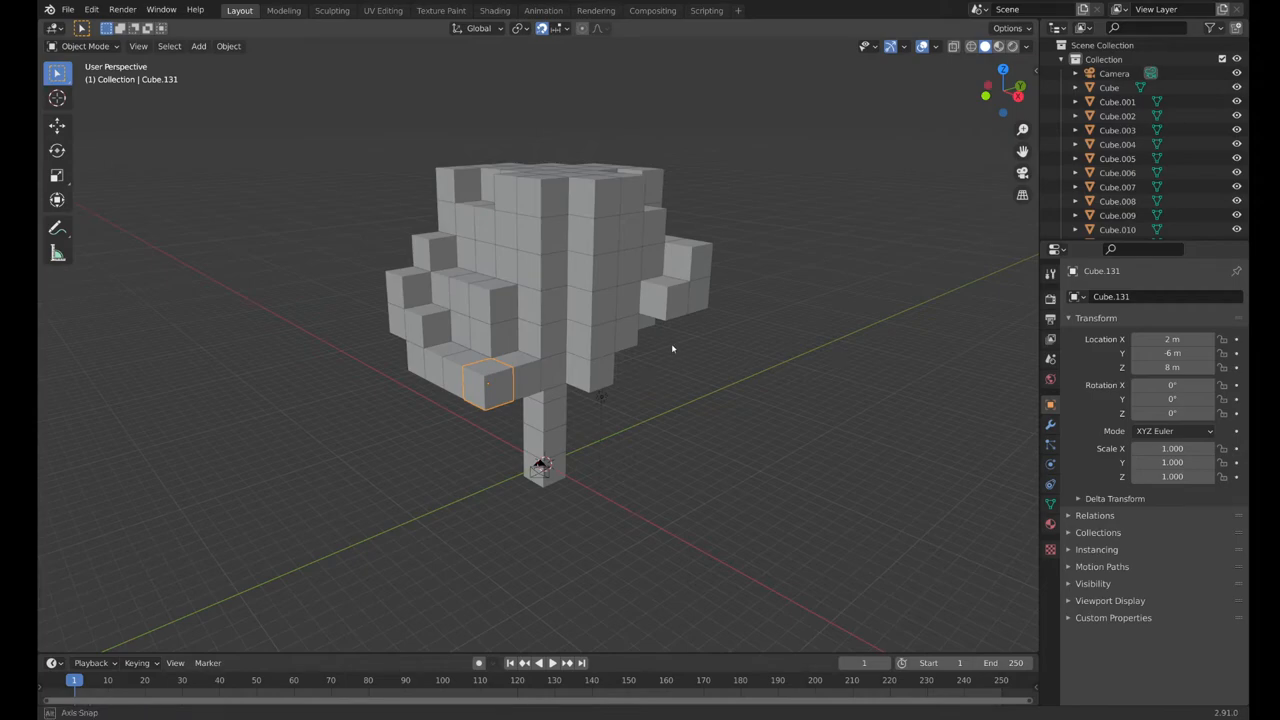
pyautogui.moveTo(674, 351); pyautogui.dragTo(680, 351, button='middle')
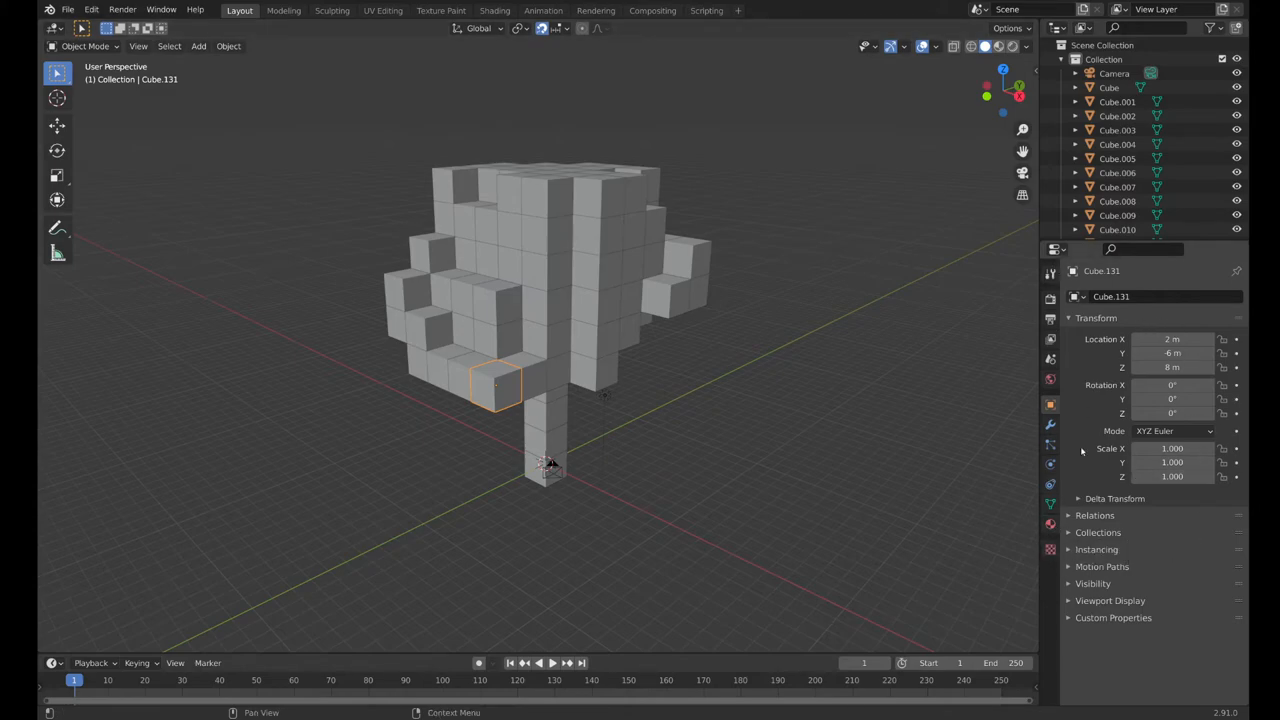
# Set the shared material's Base Color to a fully saturated green in Material Properties.
pyautogui.click(1051, 526)
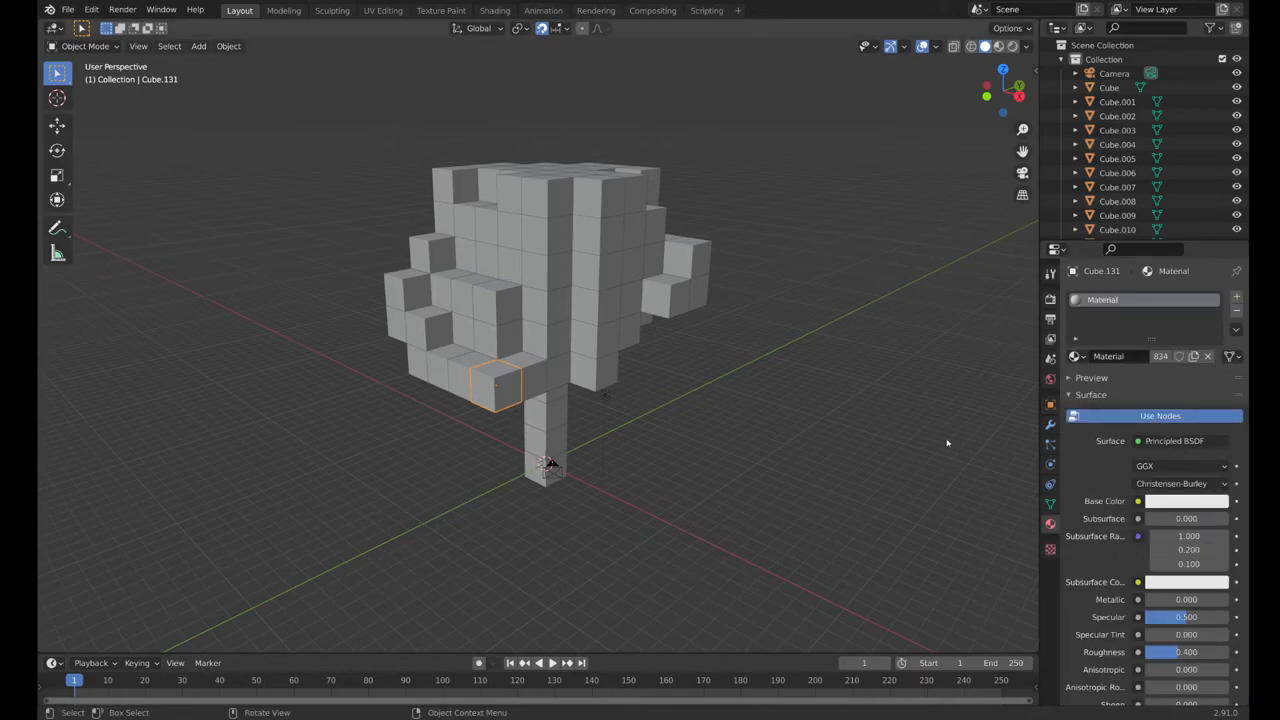
pyautogui.scroll(-1, 947, 443)
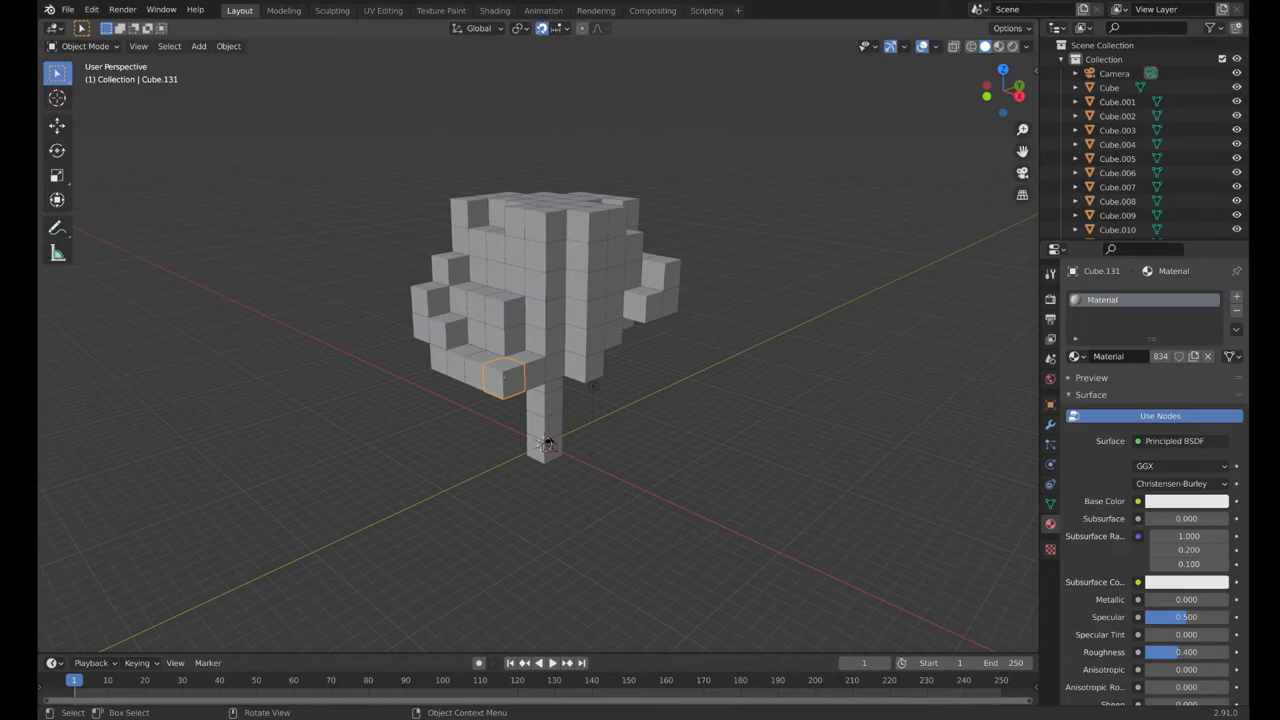
pyautogui.click(1187, 501)
pyautogui.click(1125, 330)
pyautogui.moveTo(1125, 330); pyautogui.dragTo(1109, 321)
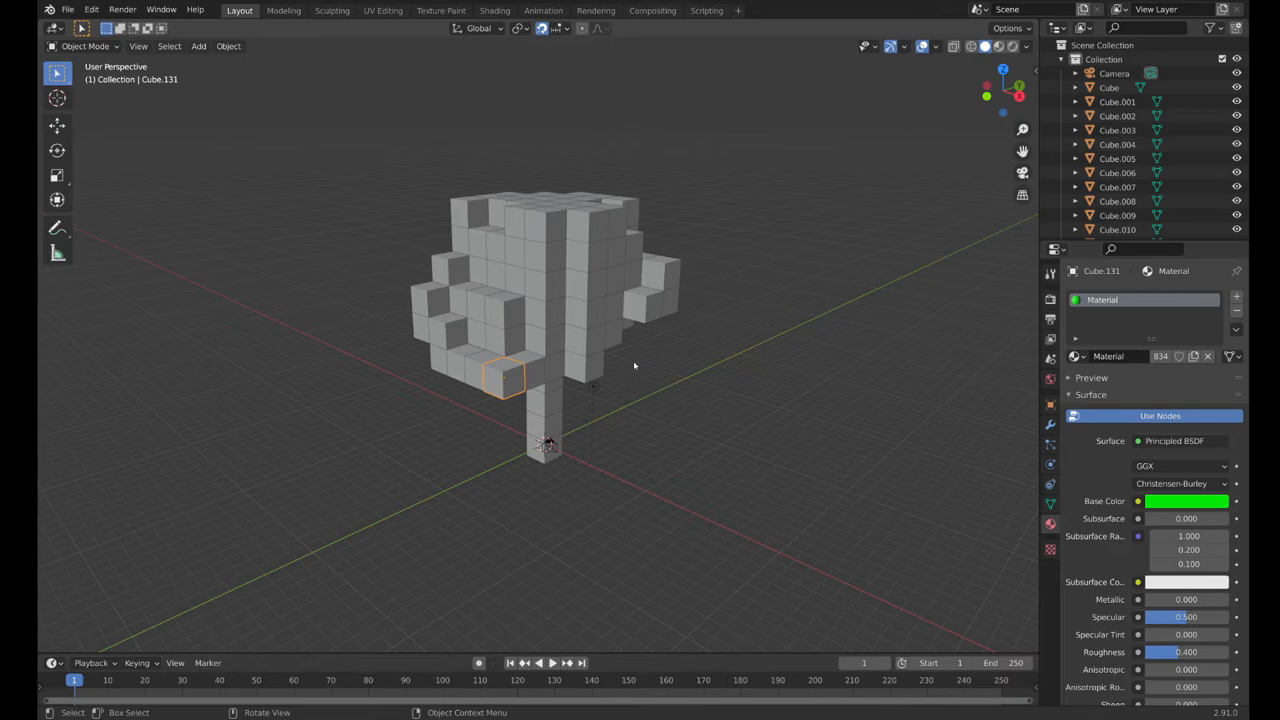
pyautogui.moveTo(710, 316); pyautogui.dragTo(681, 349, button='middle')
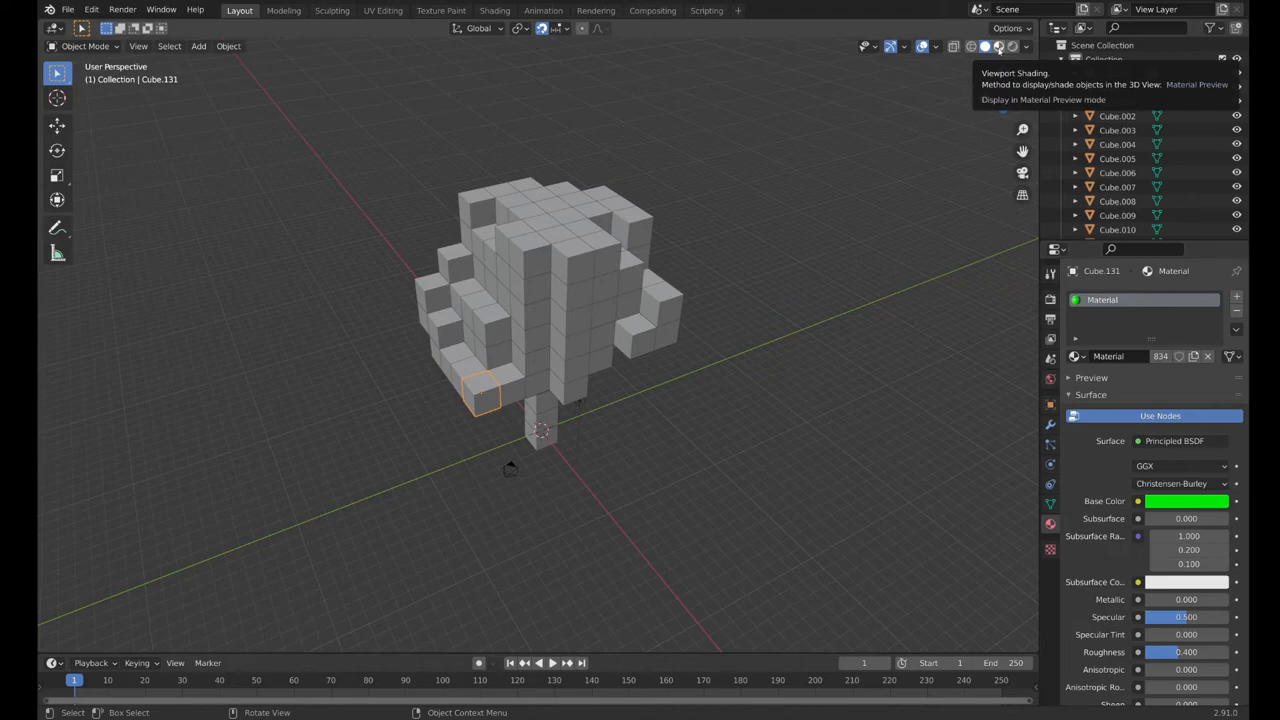
# Switch to Material Preview shading, select the bottom trunk cube and try a new base colour.
pyautogui.click(998, 47)
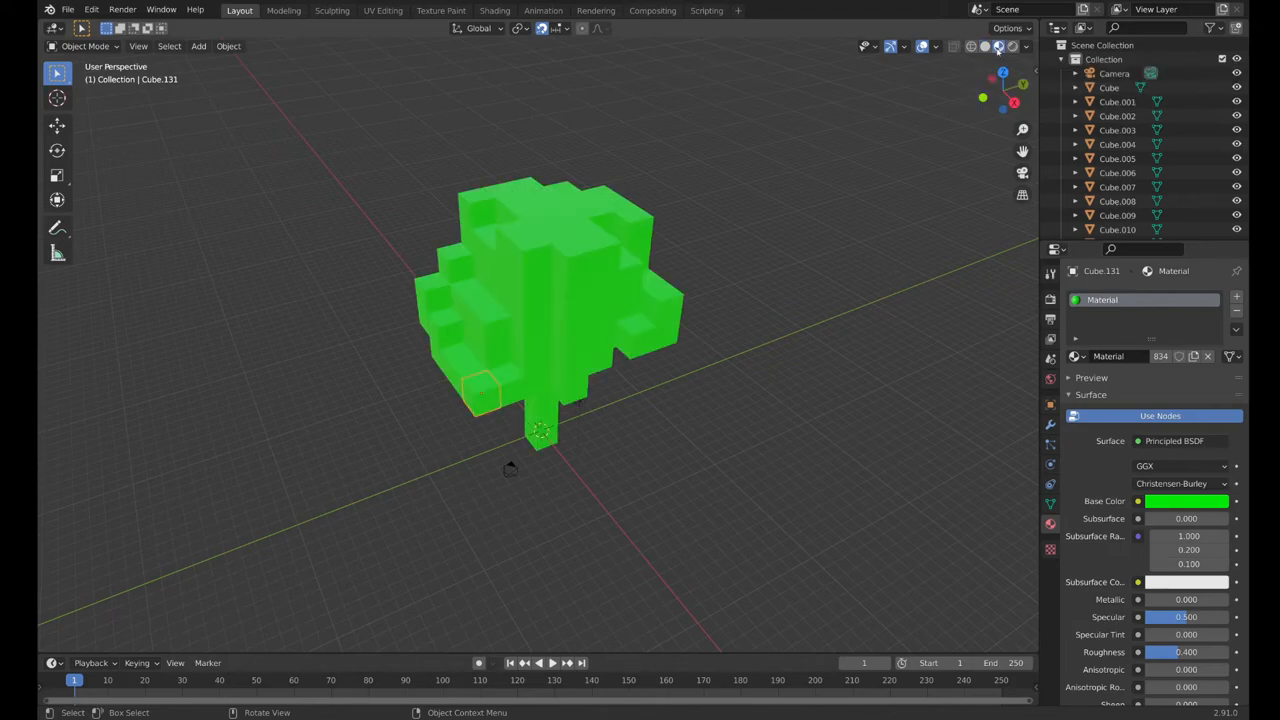
pyautogui.click(787, 248)
pyautogui.moveTo(711, 289); pyautogui.dragTo(743, 209, button='middle')
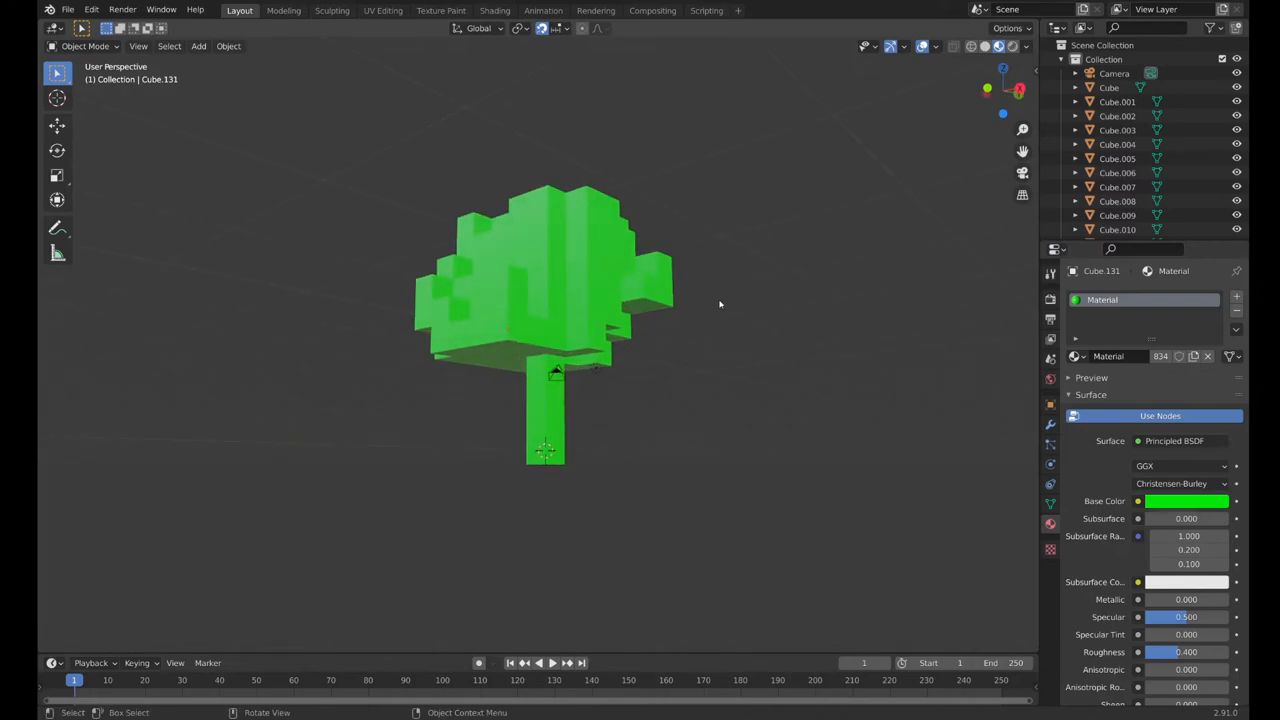
pyautogui.click(547, 453)
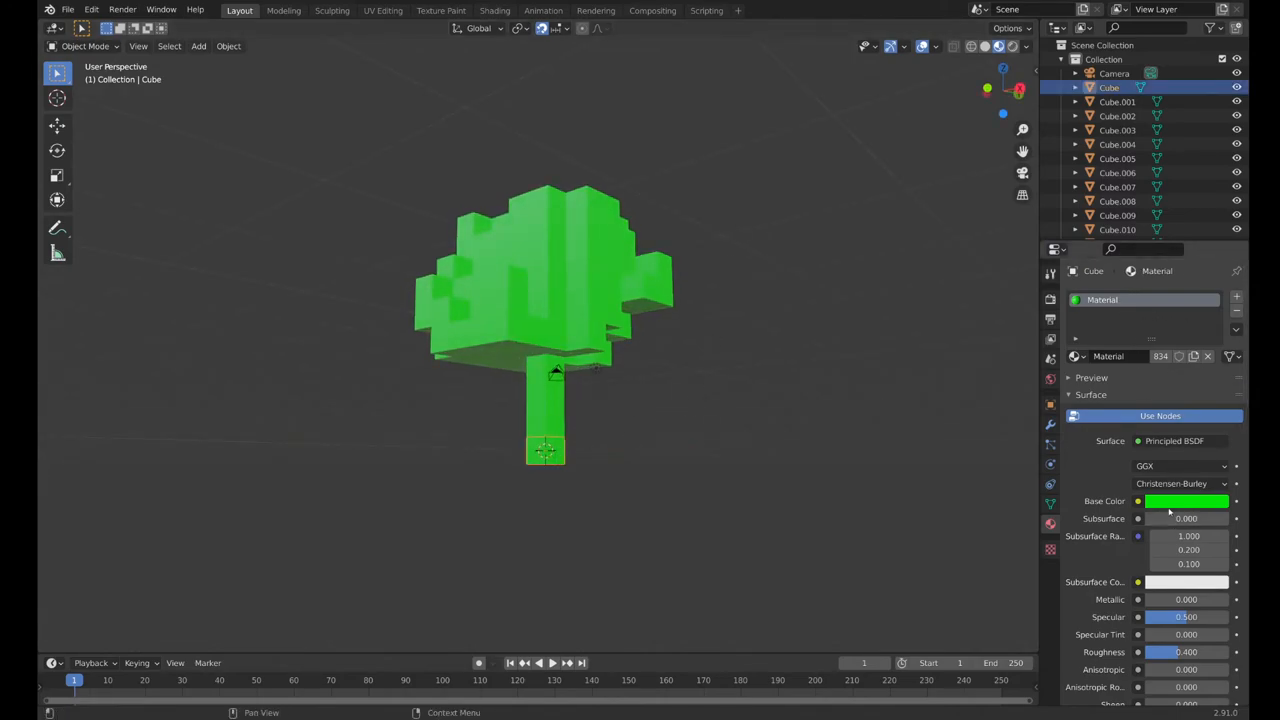
pyautogui.click(1171, 506)
pyautogui.click(1150, 393)
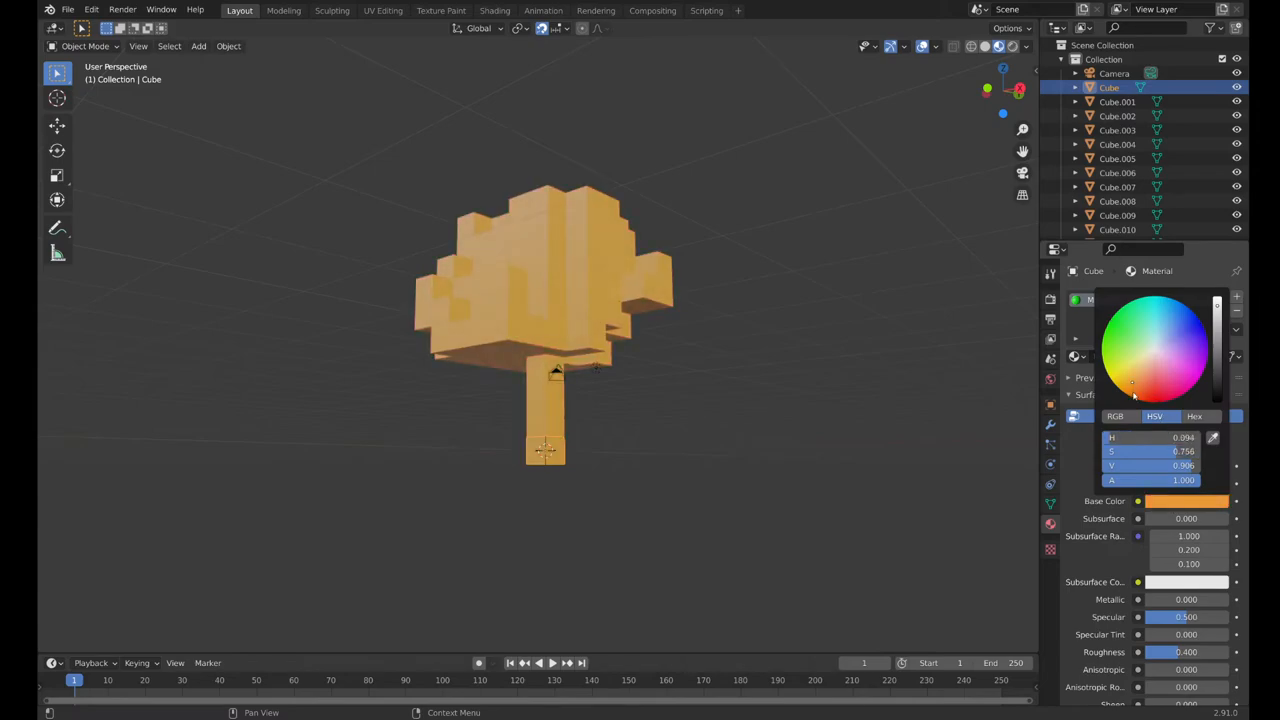
pyautogui.click(737, 400)
pyautogui.moveTo(720, 326)
pyautogui.mouseDown(button='middle')
pyautogui.moveTo(694, 360)
pyautogui.moveTo(711, 336)
pyautogui.mouseUp(button='middle')
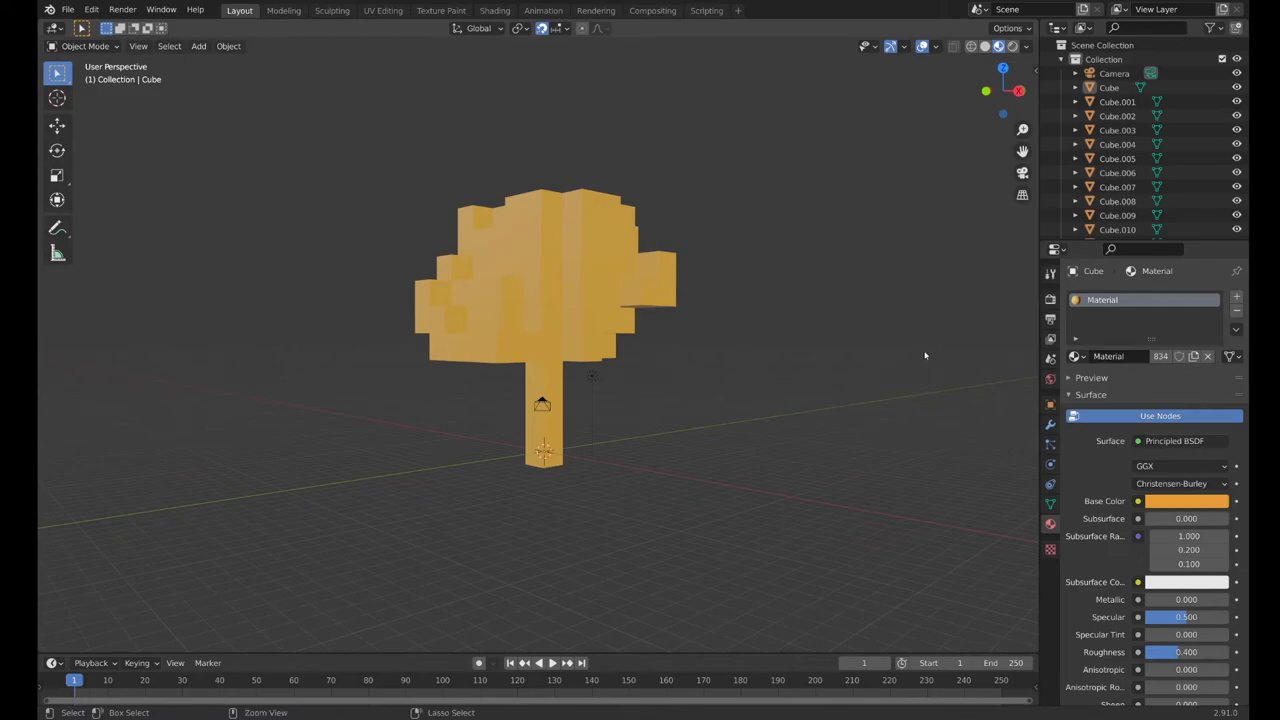
# Undo, change the tree material from orange to green, then select the bottom trunk cube.
pyautogui.hotkey('ctrl', 'z')
pyautogui.hotkey('ctrl', 'shift', 'z')
pyautogui.hotkey('ctrl', 'z')
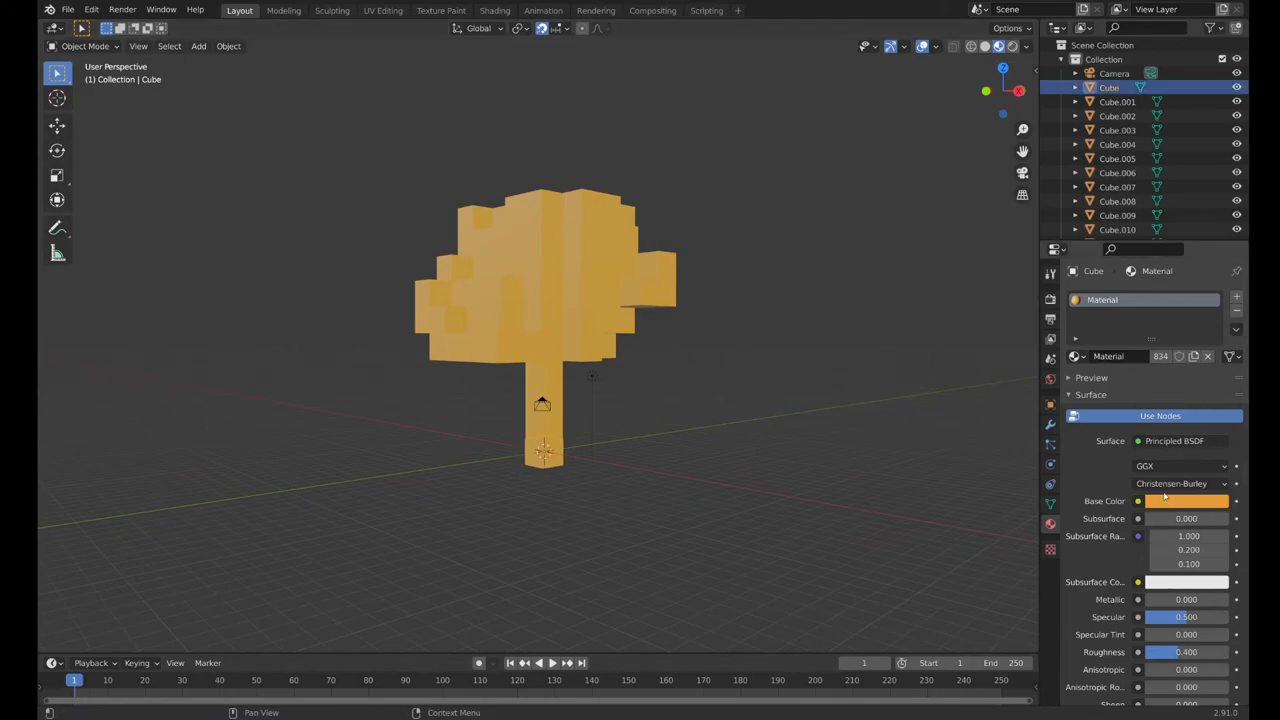
pyautogui.click(1166, 501)
pyautogui.moveTo(1188, 352); pyautogui.dragTo(1178, 388)
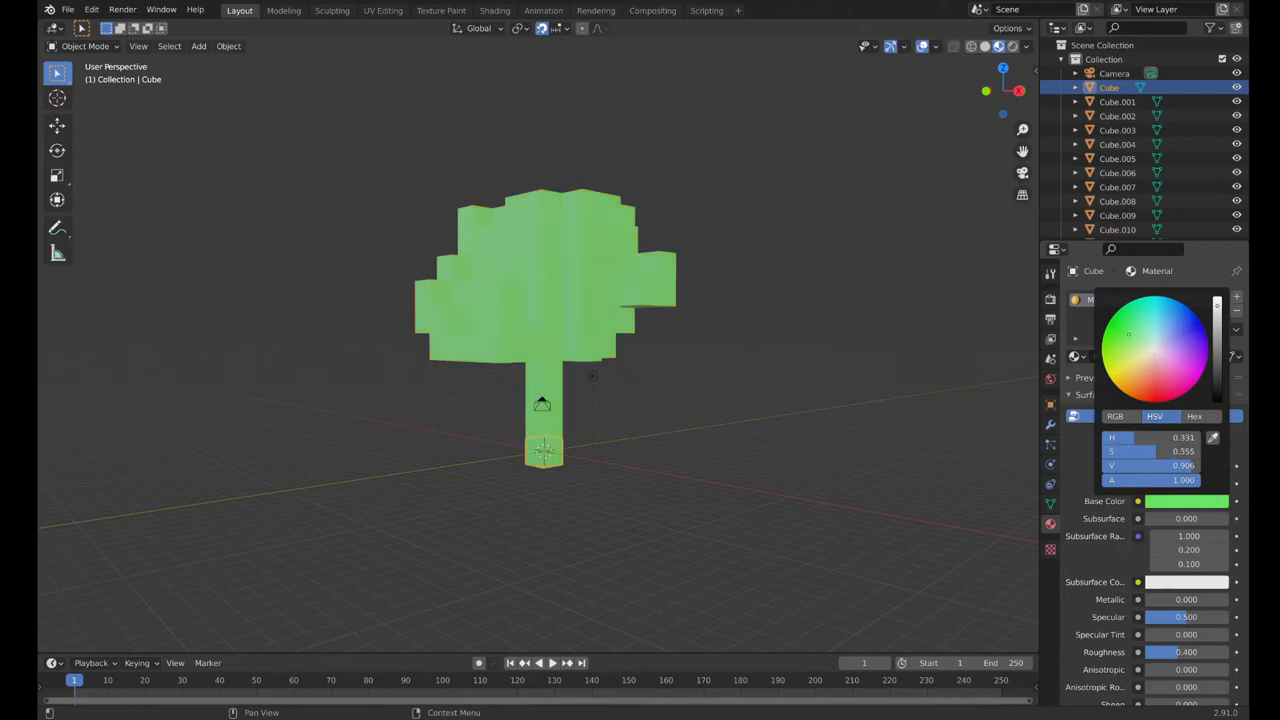
pyautogui.click(679, 268)
pyautogui.moveTo(679, 268)
pyautogui.mouseDown(button='middle')
pyautogui.moveTo(720, 311)
pyautogui.moveTo(700, 363)
pyautogui.moveTo(714, 291)
pyautogui.moveTo(655, 356)
pyautogui.moveTo(600, 320)
pyautogui.moveTo(389, 251)
pyautogui.moveTo(610, 335)
pyautogui.moveTo(589, 345)
pyautogui.mouseUp(button='middle')
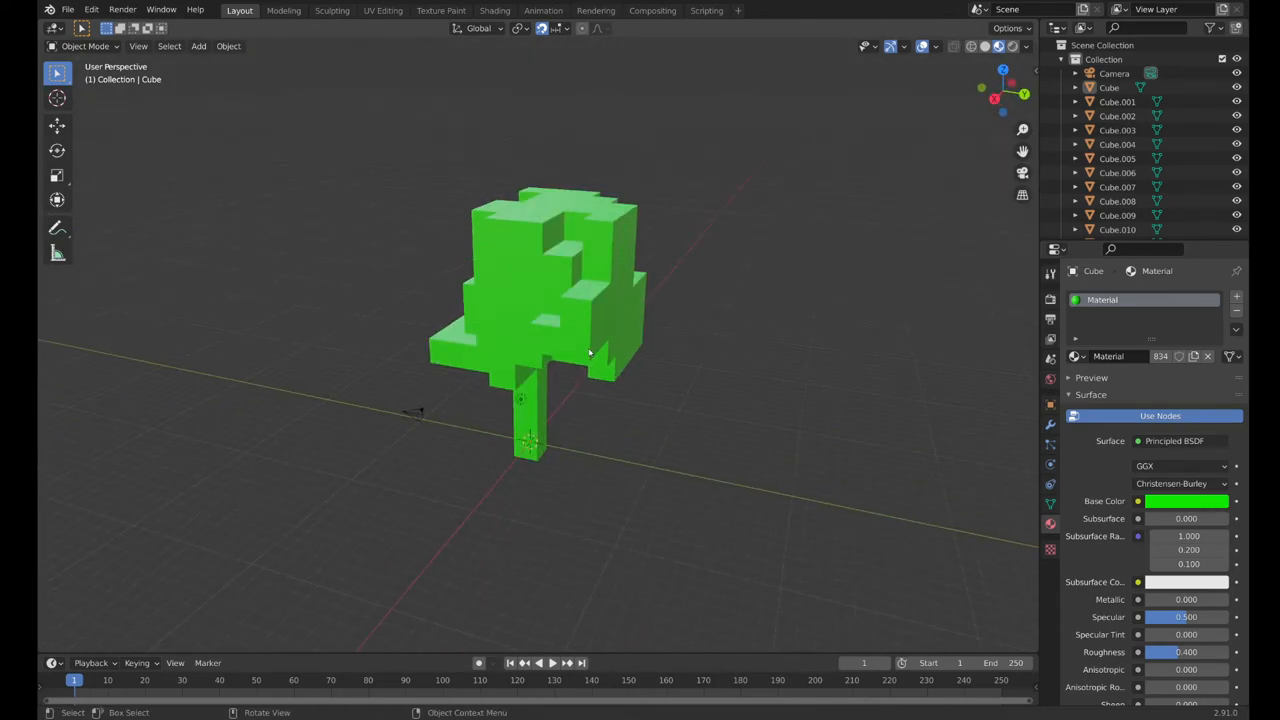
pyautogui.click(589, 350)
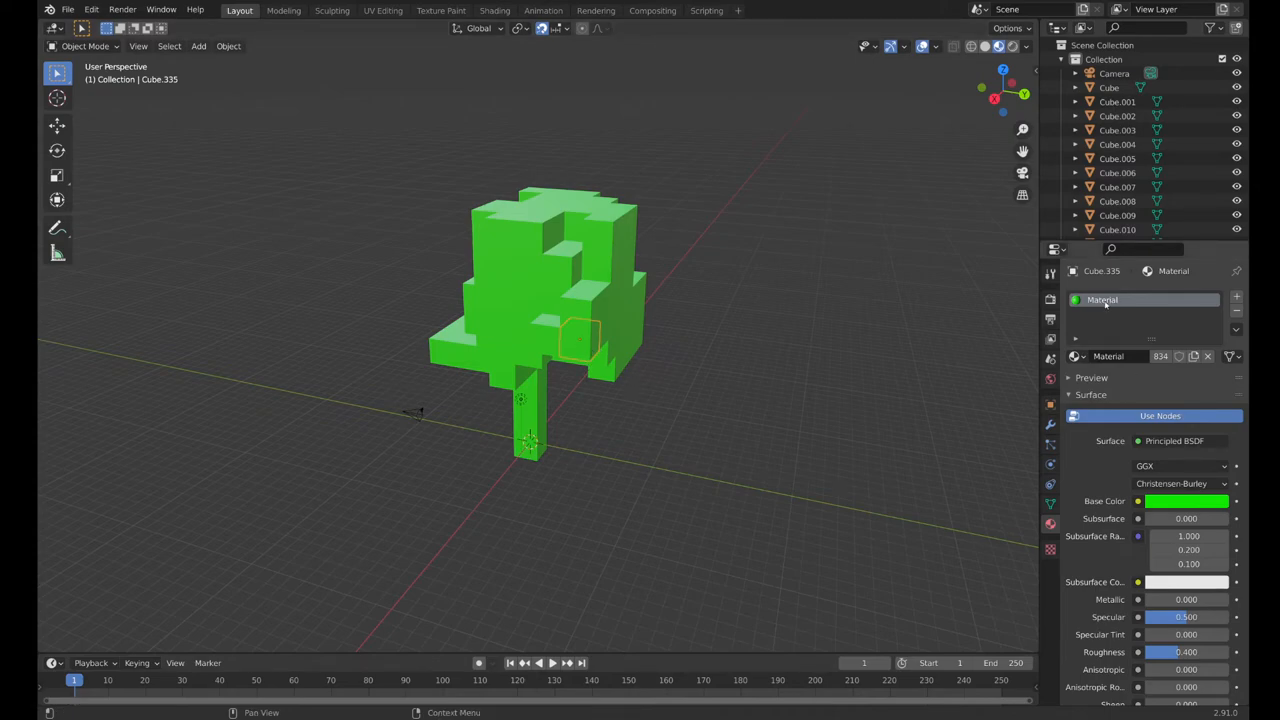
pyautogui.click(527, 443)
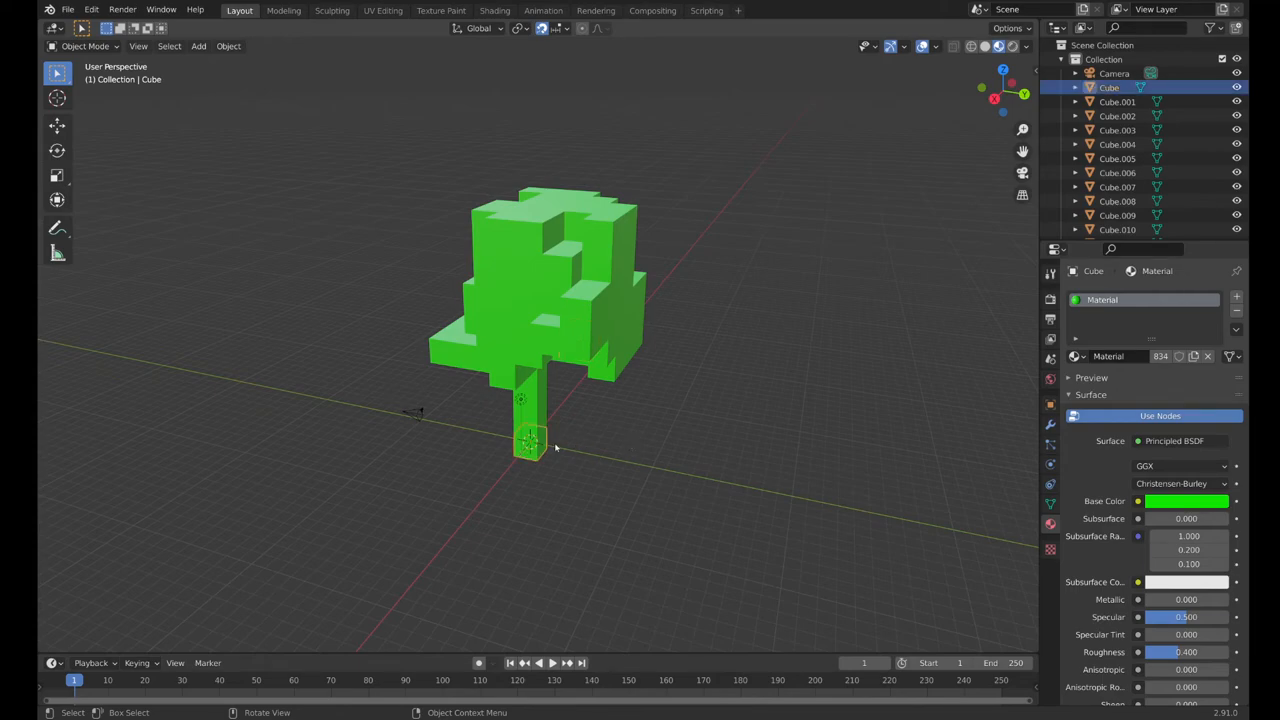
# Add a new material slot with a new dark brown material on the bottom trunk cube.
pyautogui.click(1236, 298)
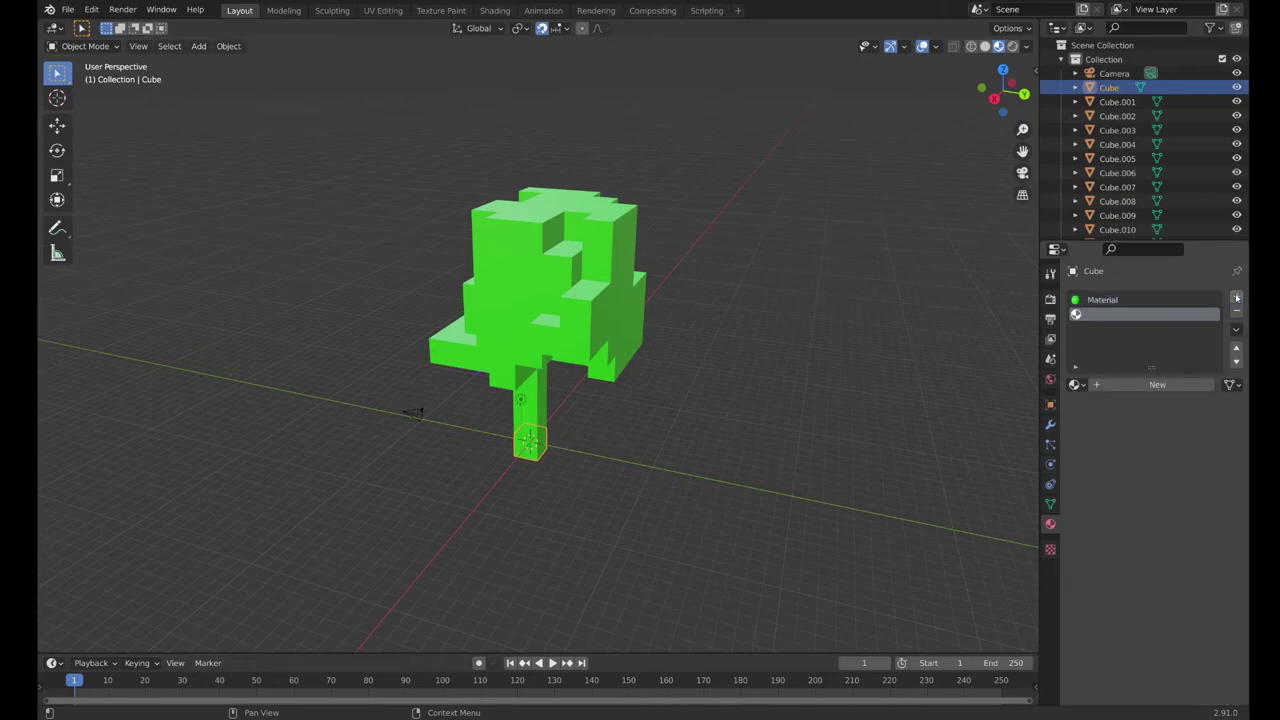
pyautogui.click(1128, 385)
pyautogui.click(1169, 531)
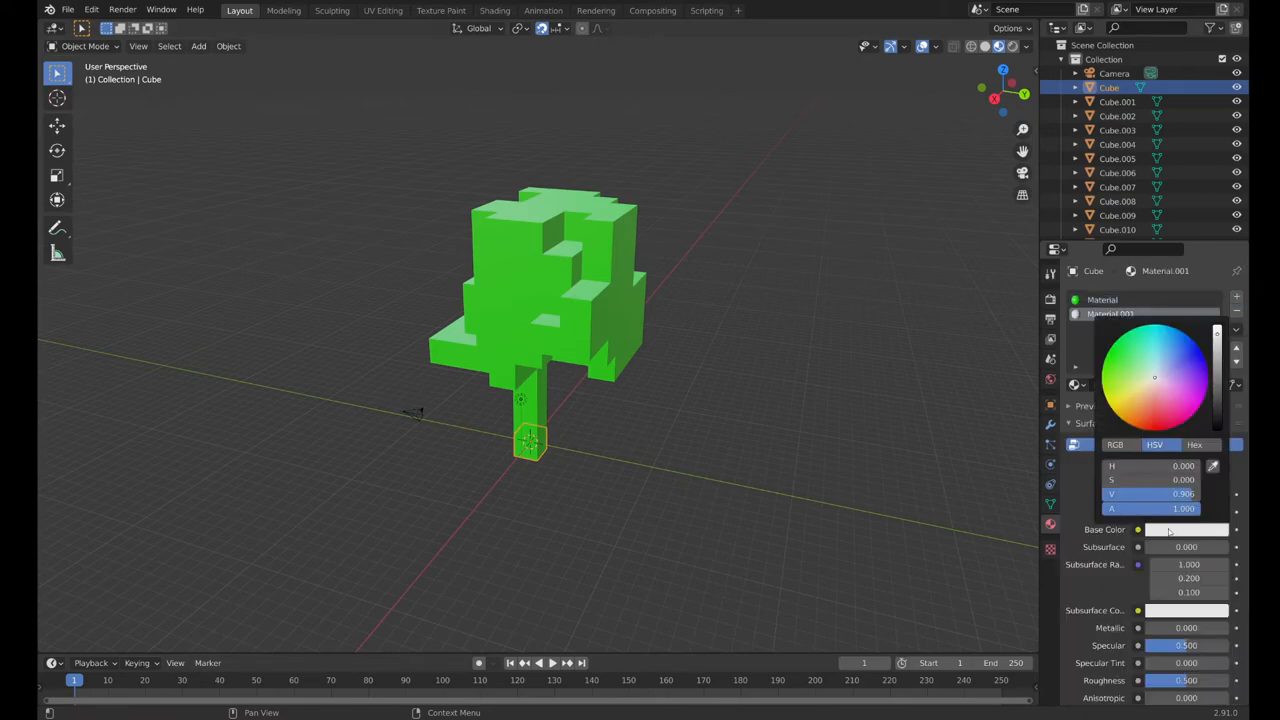
pyautogui.moveTo(1151, 408); pyautogui.dragTo(1124, 405)
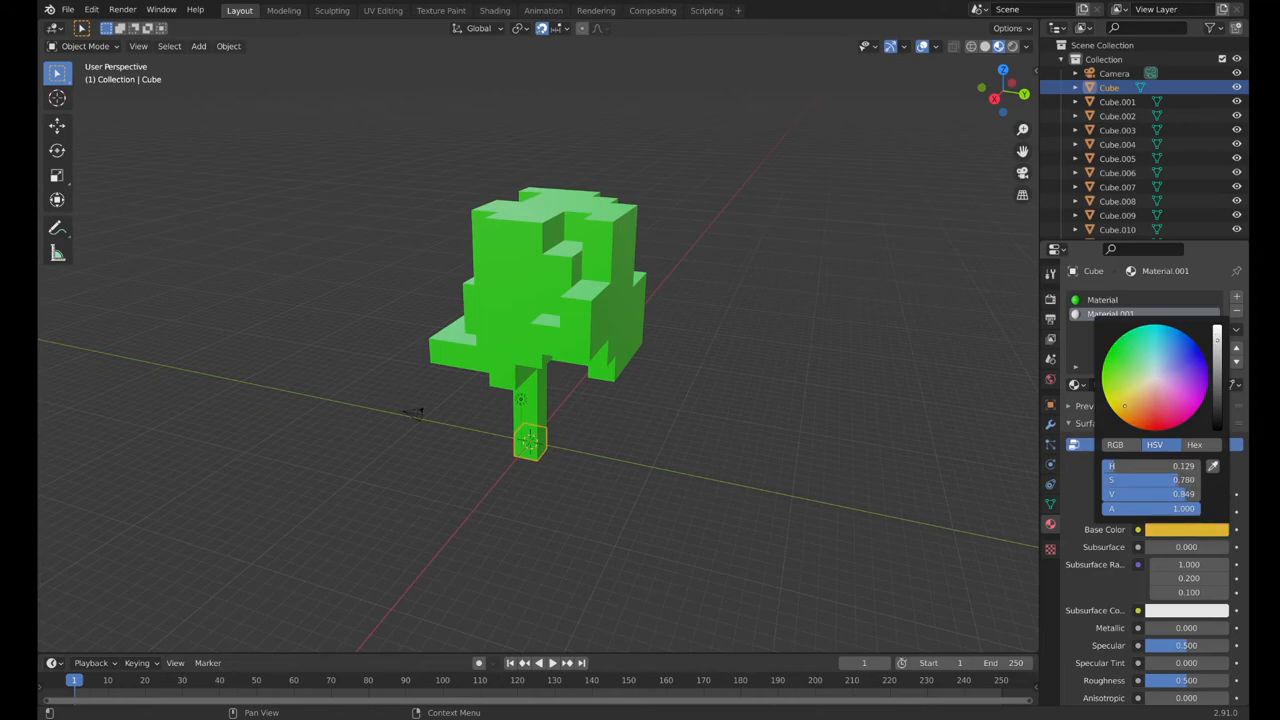
pyautogui.scroll(-12, 1124, 405)
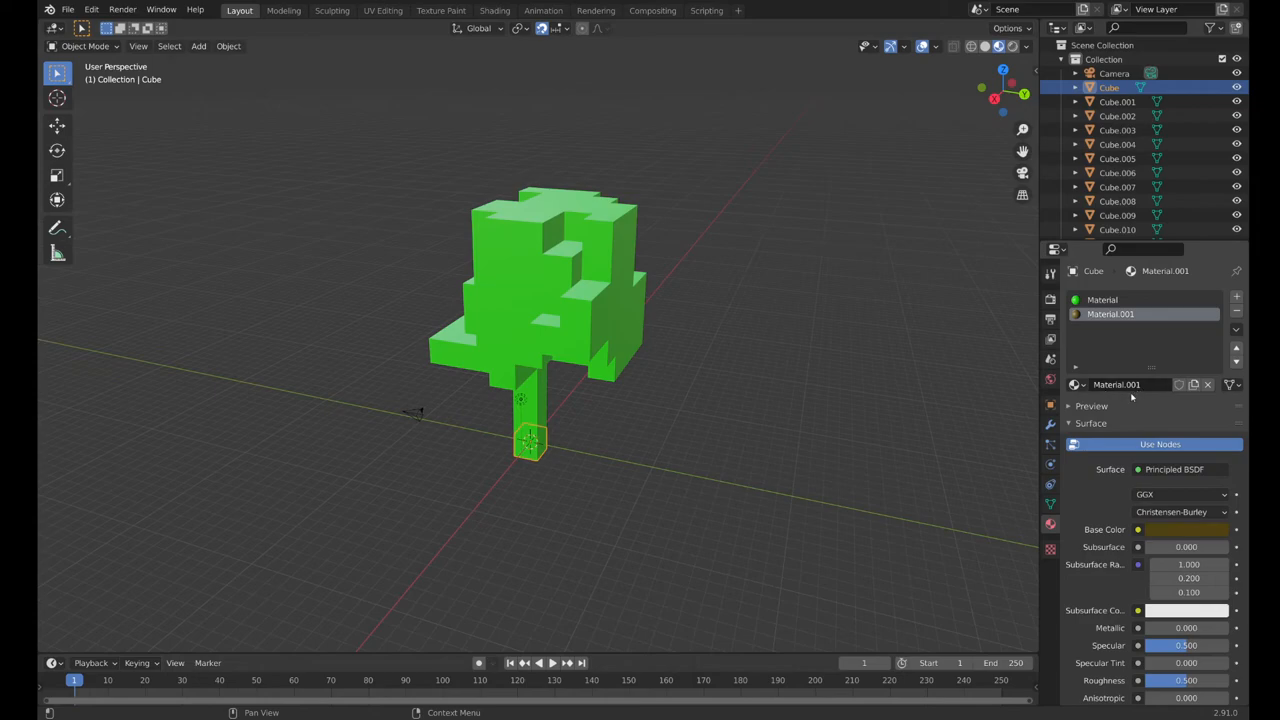
# Remove the old green material slot from the cube and select the trunk cube above.
pyautogui.click(1110, 300)
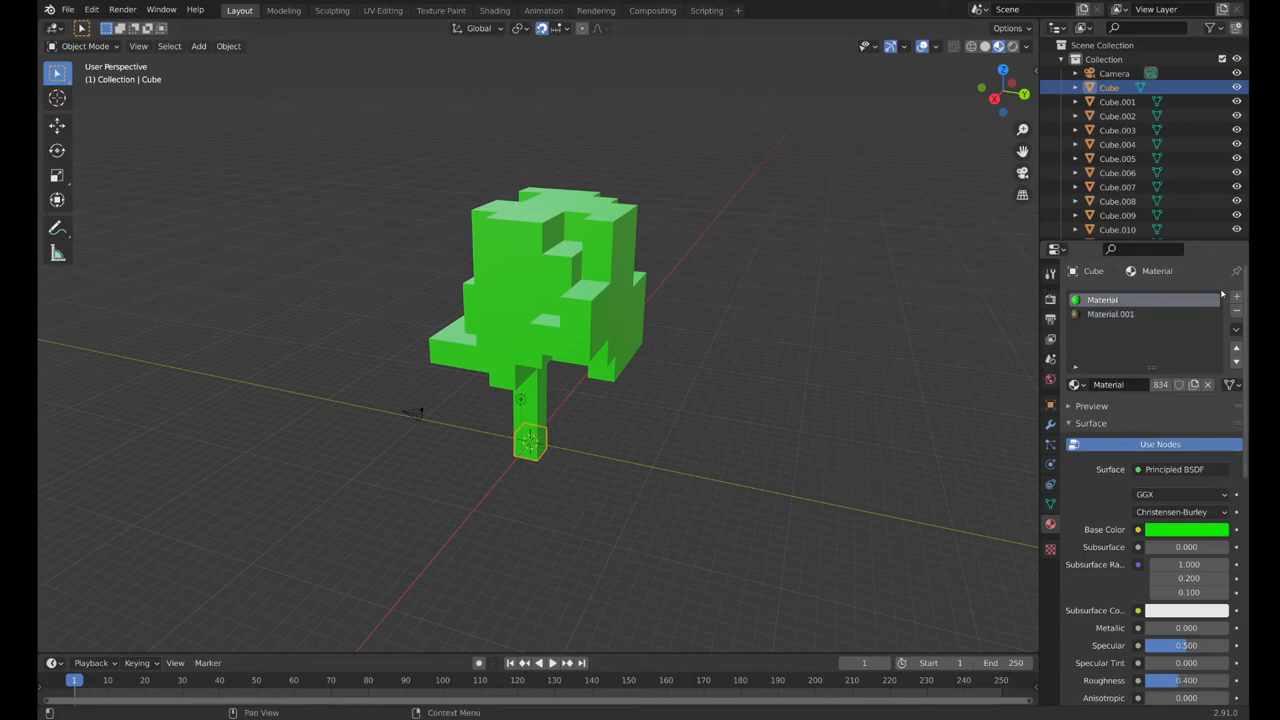
pyautogui.click(1236, 311)
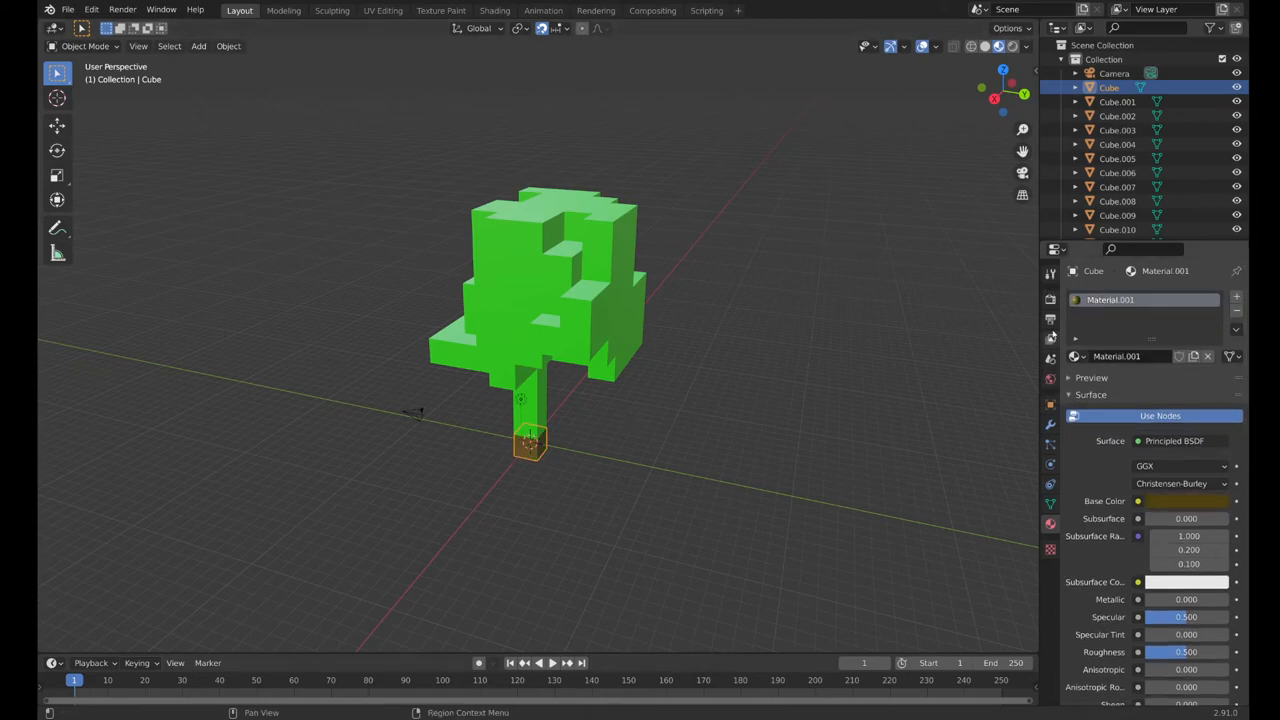
pyautogui.click(473, 459)
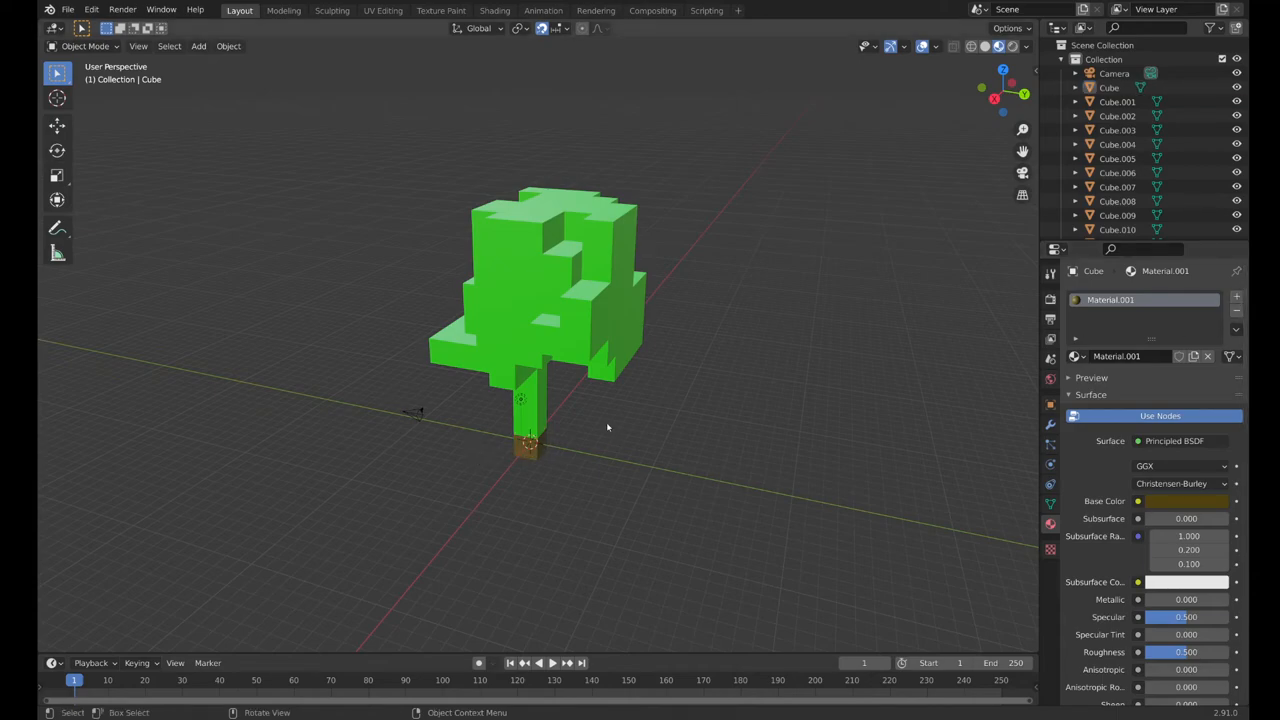
pyautogui.moveTo(607, 427)
pyautogui.mouseDown(button='middle')
pyautogui.moveTo(634, 394)
pyautogui.moveTo(563, 366)
pyautogui.moveTo(563, 423)
pyautogui.mouseUp(button='middle')
pyautogui.click(523, 444)
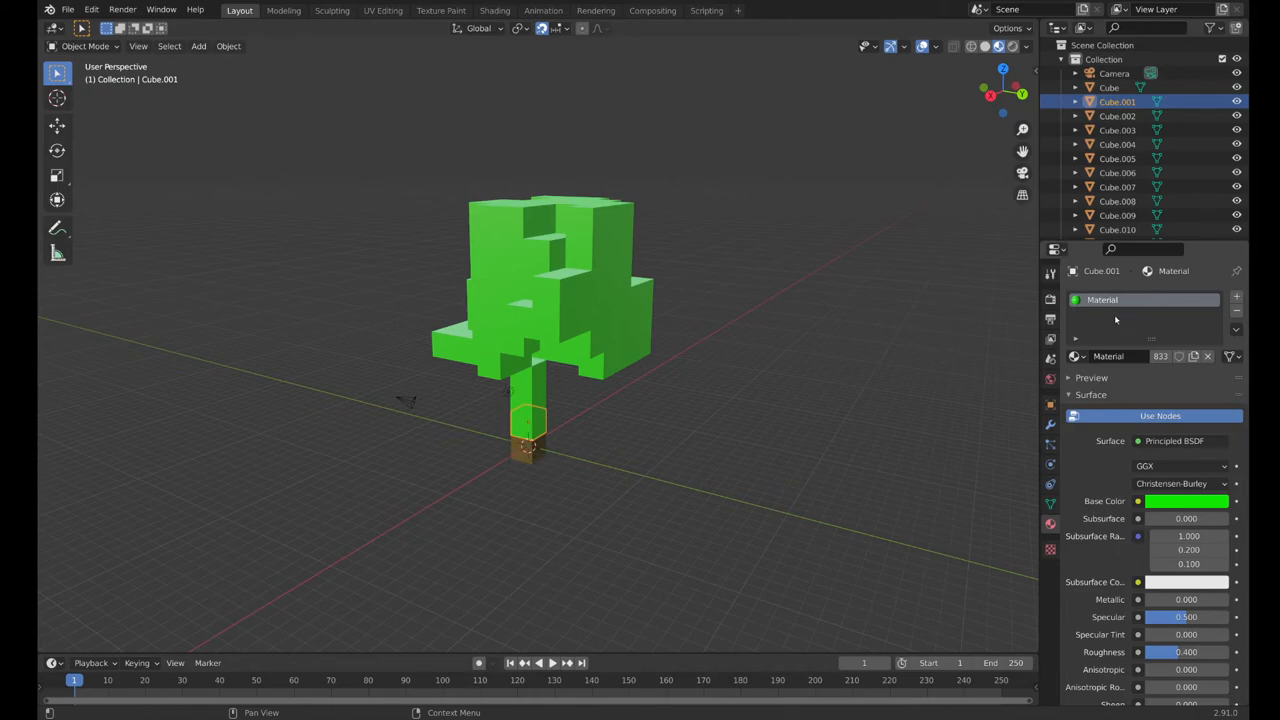
# Select the three upper trunk cubes with the brown base cube as active object.
pyautogui.click(1166, 502)
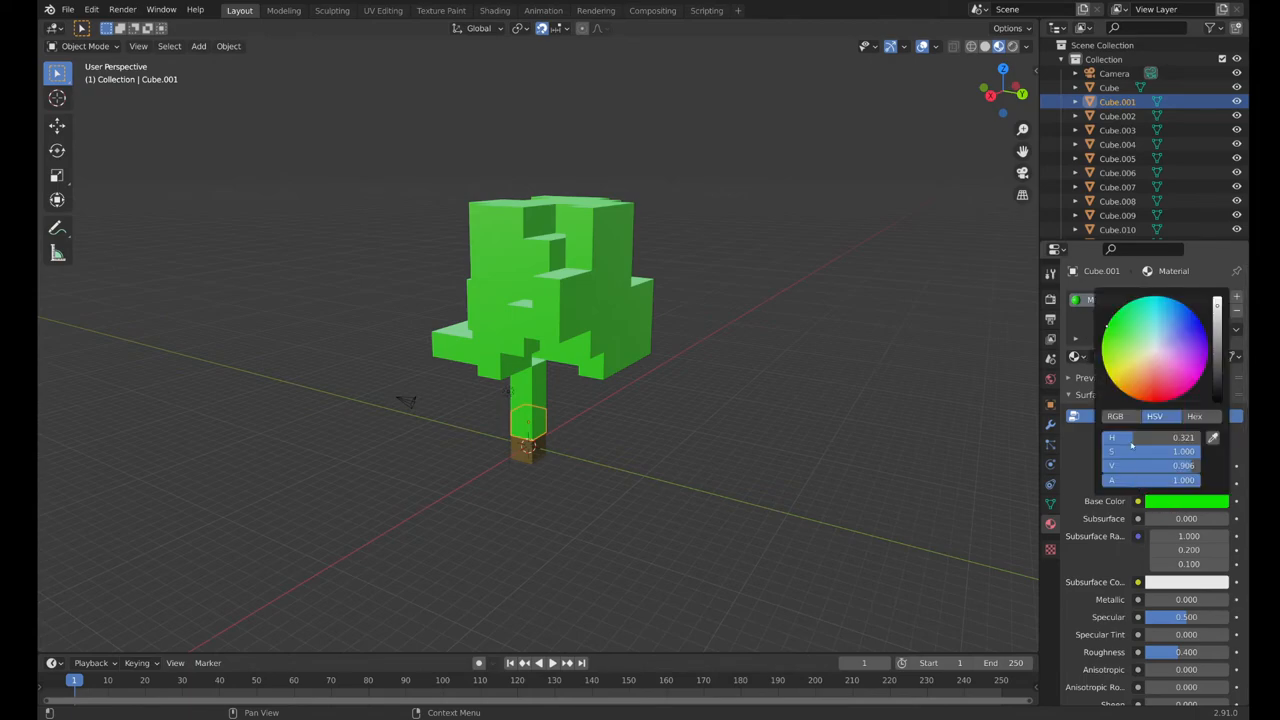
pyautogui.click(967, 477)
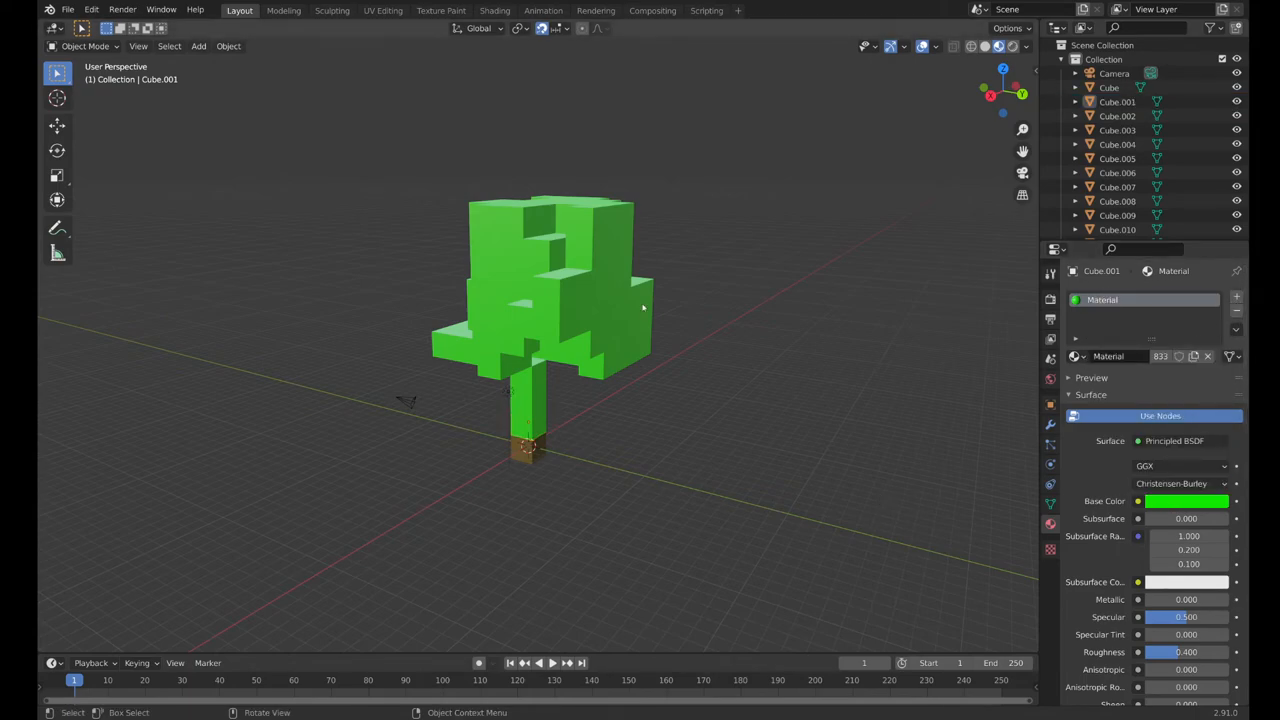
pyautogui.moveTo(574, 445); pyautogui.dragTo(541, 416, button='middle')
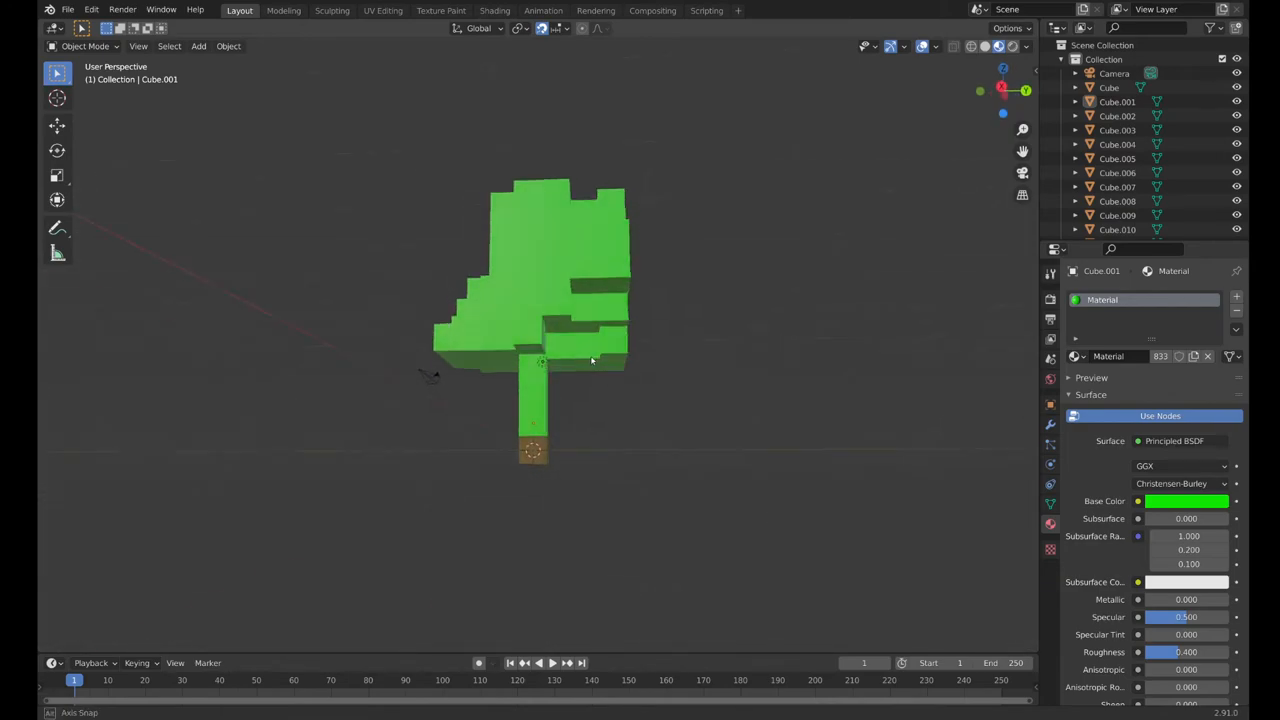
pyautogui.click(530, 378)
pyautogui.moveTo(538, 383)
pyautogui.mouseDown(button='middle')
pyautogui.moveTo(548, 354)
pyautogui.moveTo(531, 401)
pyautogui.mouseUp(button='middle')
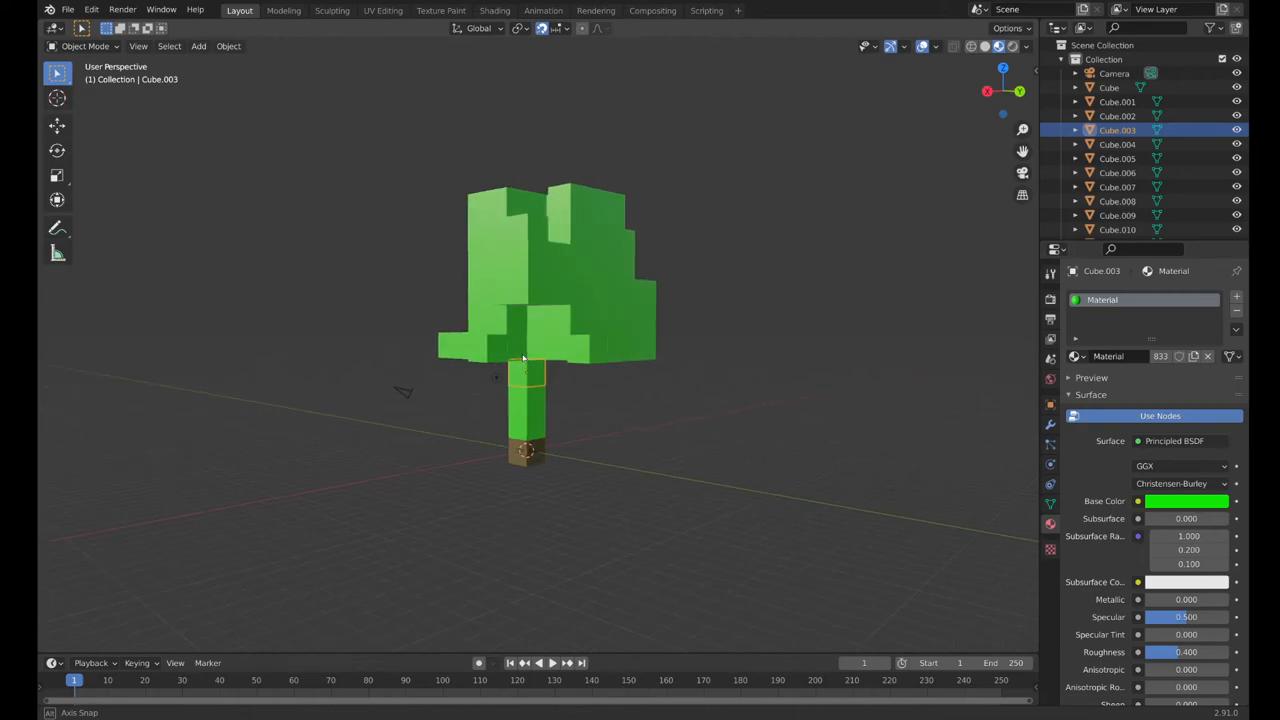
pyautogui.keyDown('shift'); pyautogui.click(531, 401); pyautogui.keyUp('shift')
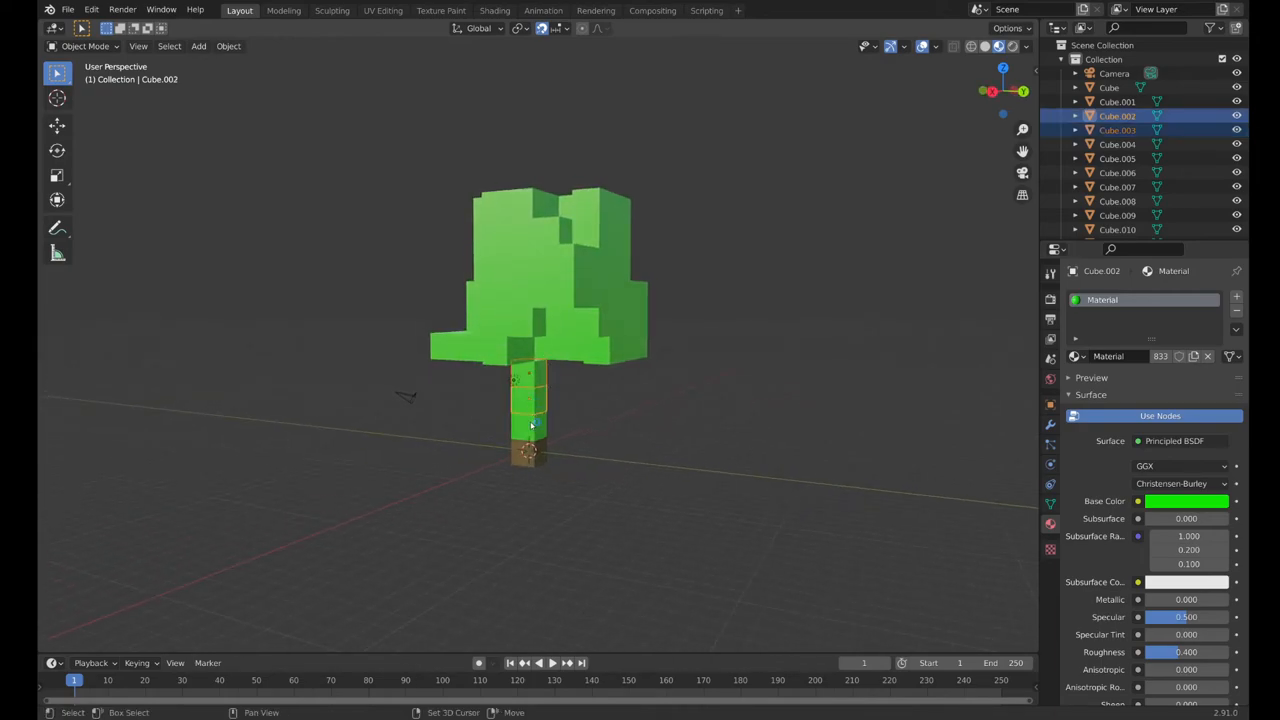
pyautogui.keyDown('shift'); pyautogui.click(535, 425); pyautogui.keyUp('shift')
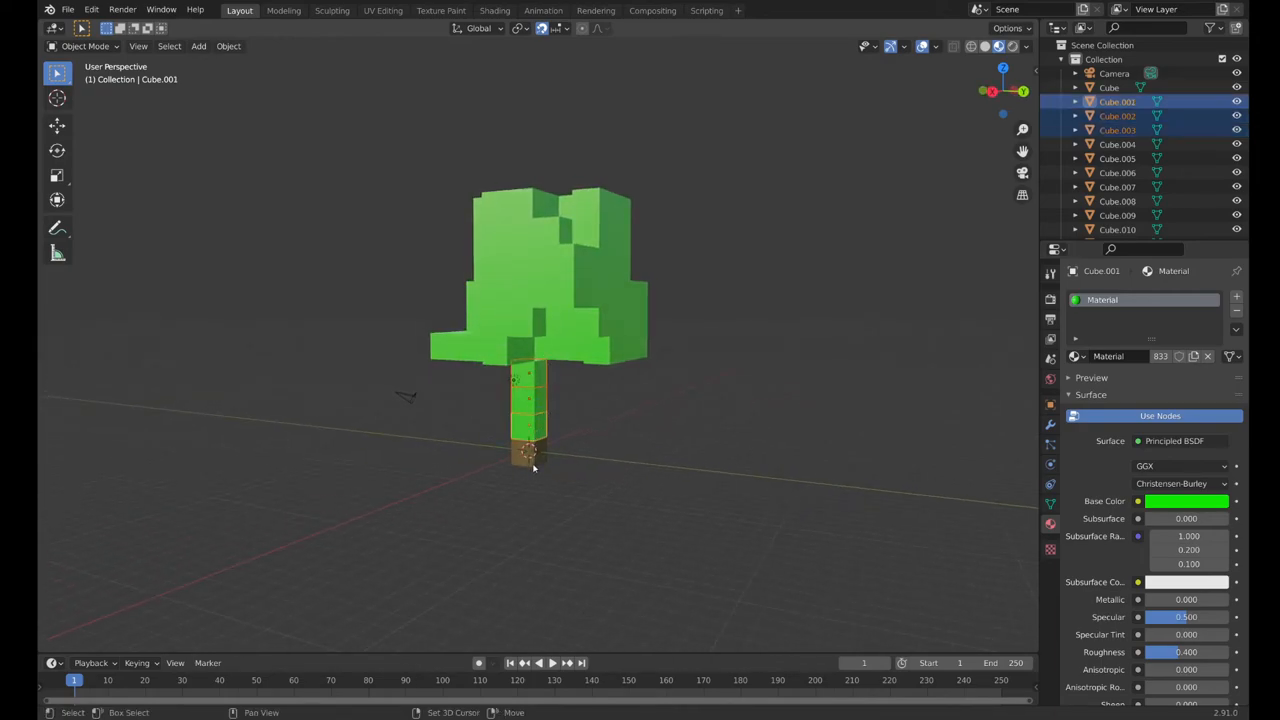
pyautogui.keyDown('shift'); pyautogui.click(533, 462); pyautogui.keyUp('shift')
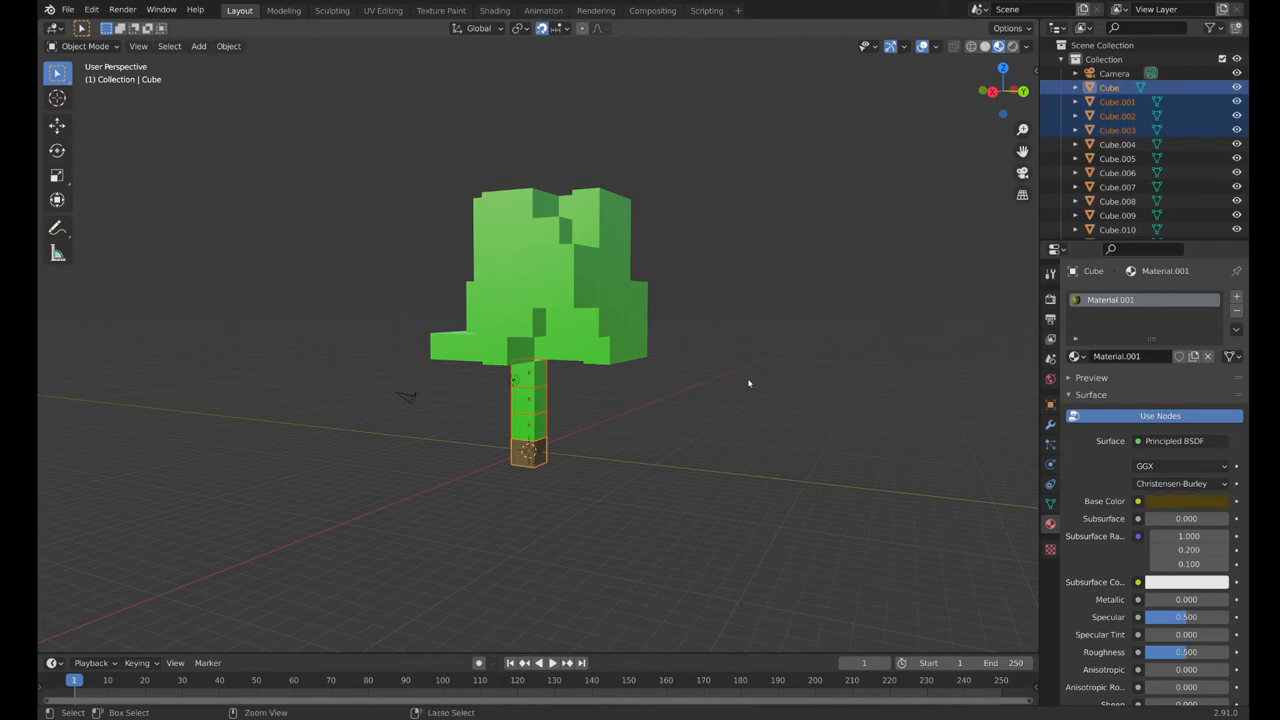
# Link the brown material to the selected trunk cubes with Ctrl+L Materials.
pyautogui.hotkey('ctrl', 'l')
pyautogui.hotkey('ctrl', 'l')
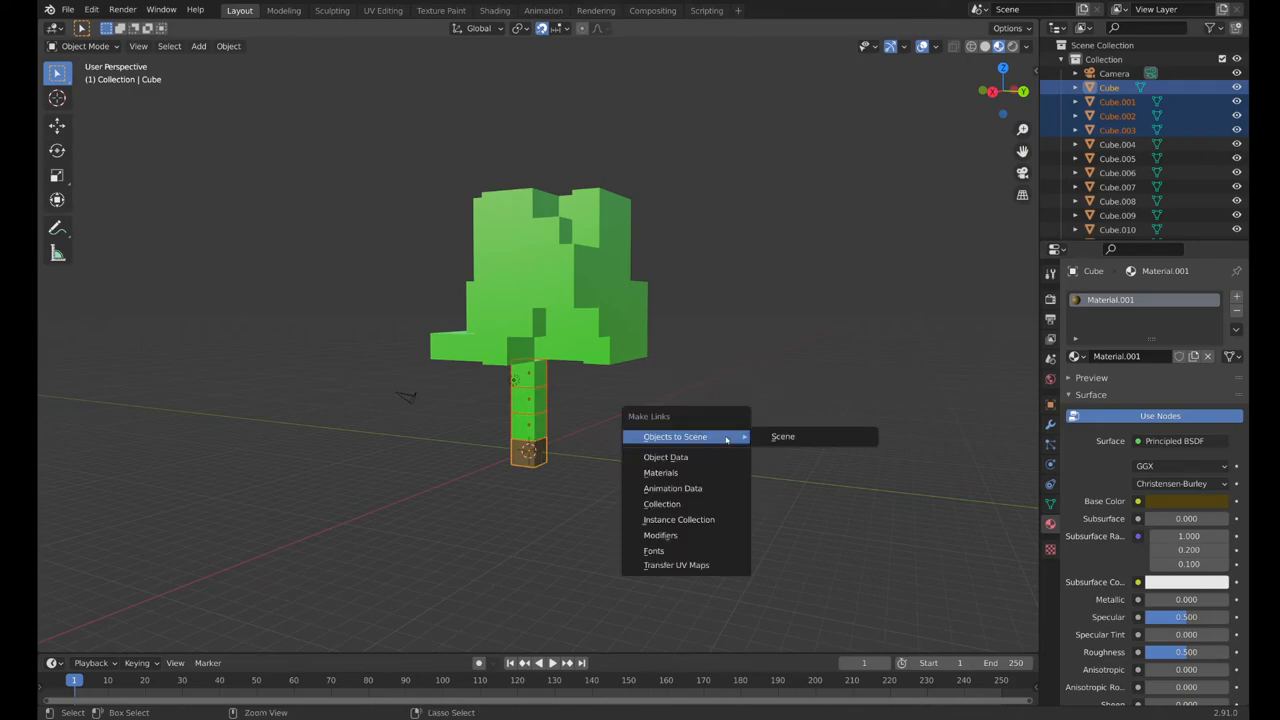
pyautogui.click(679, 473)
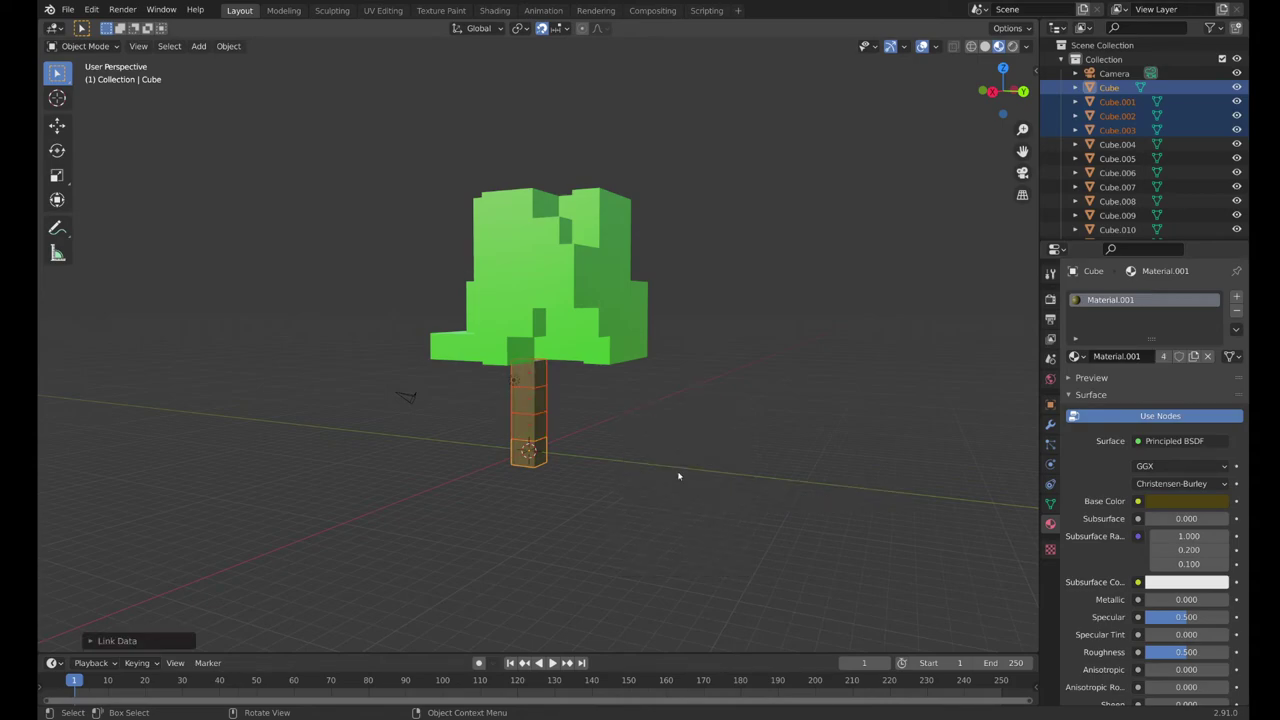
pyautogui.click(679, 476)
pyautogui.moveTo(614, 397)
pyautogui.mouseDown(button='middle')
pyautogui.moveTo(703, 394)
pyautogui.moveTo(694, 320)
pyautogui.moveTo(620, 369)
pyautogui.moveTo(608, 443)
pyautogui.moveTo(743, 401)
pyautogui.mouseUp(button='middle')
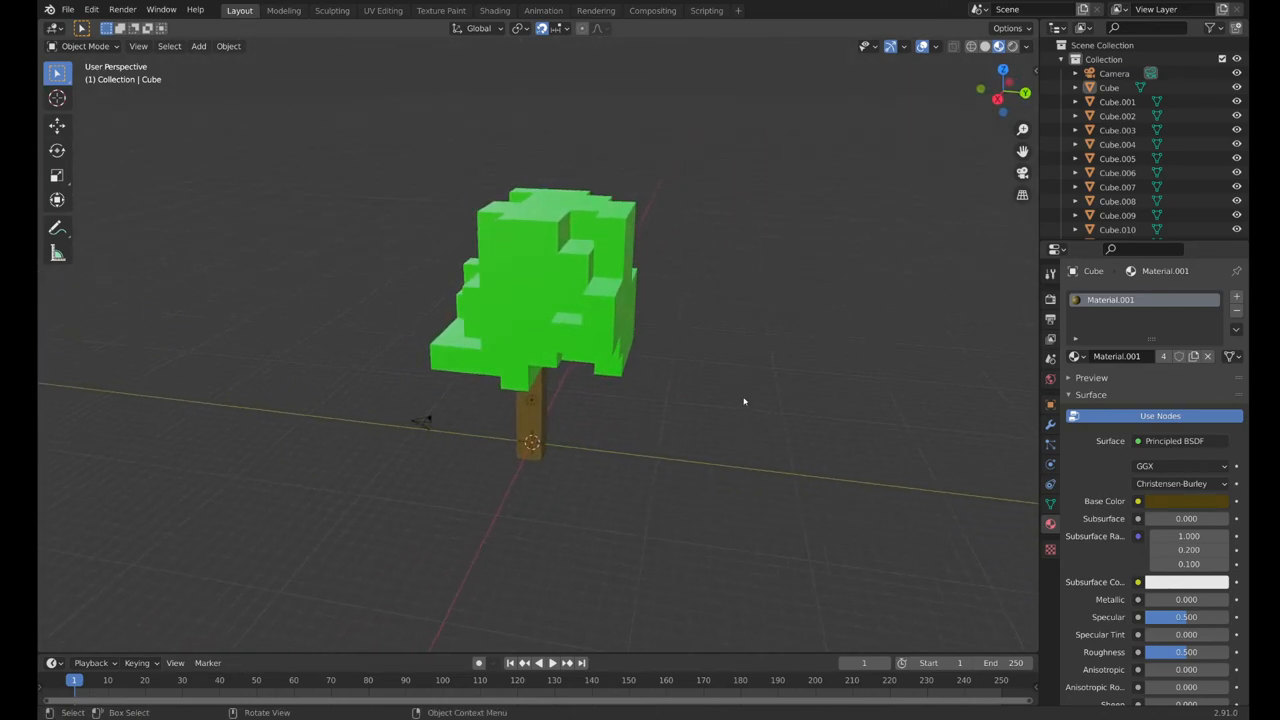
# Add a new cube and move it along Y to sit beside the tree as a palette cube.
pyautogui.hotkey('shift', 'a')
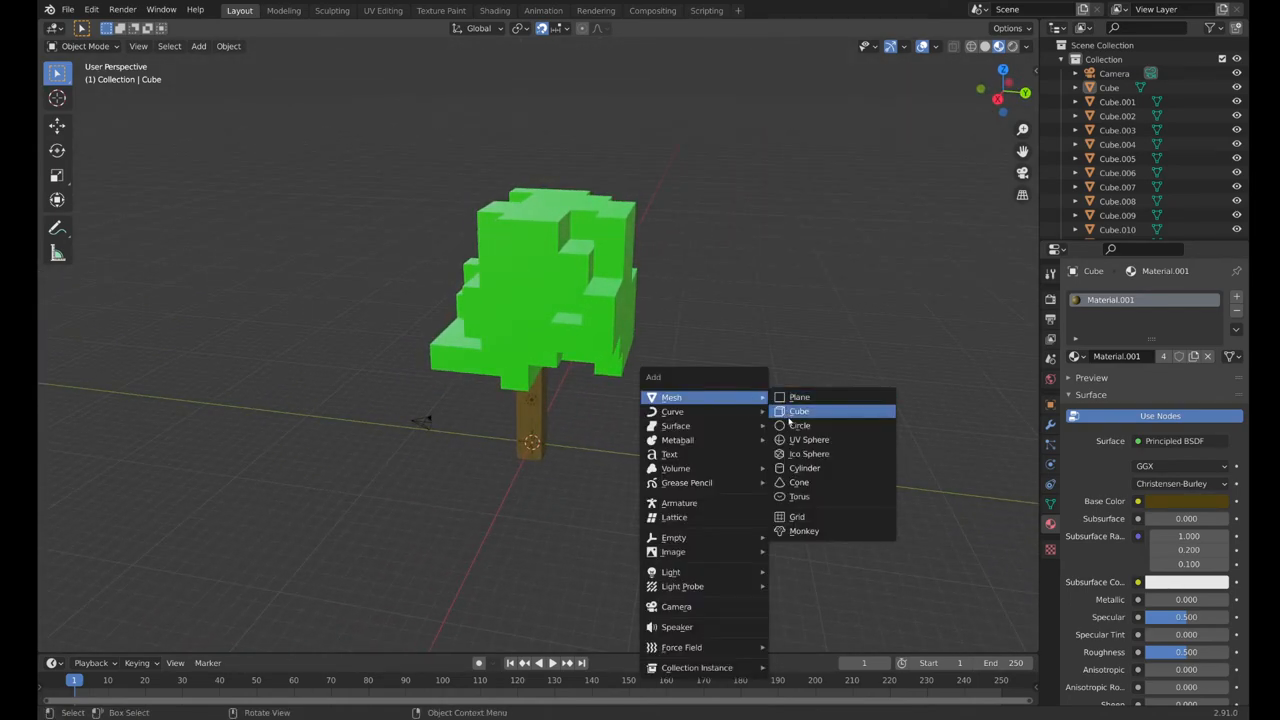
pyautogui.click(797, 411)
pyautogui.press('g')
pyautogui.press('z')
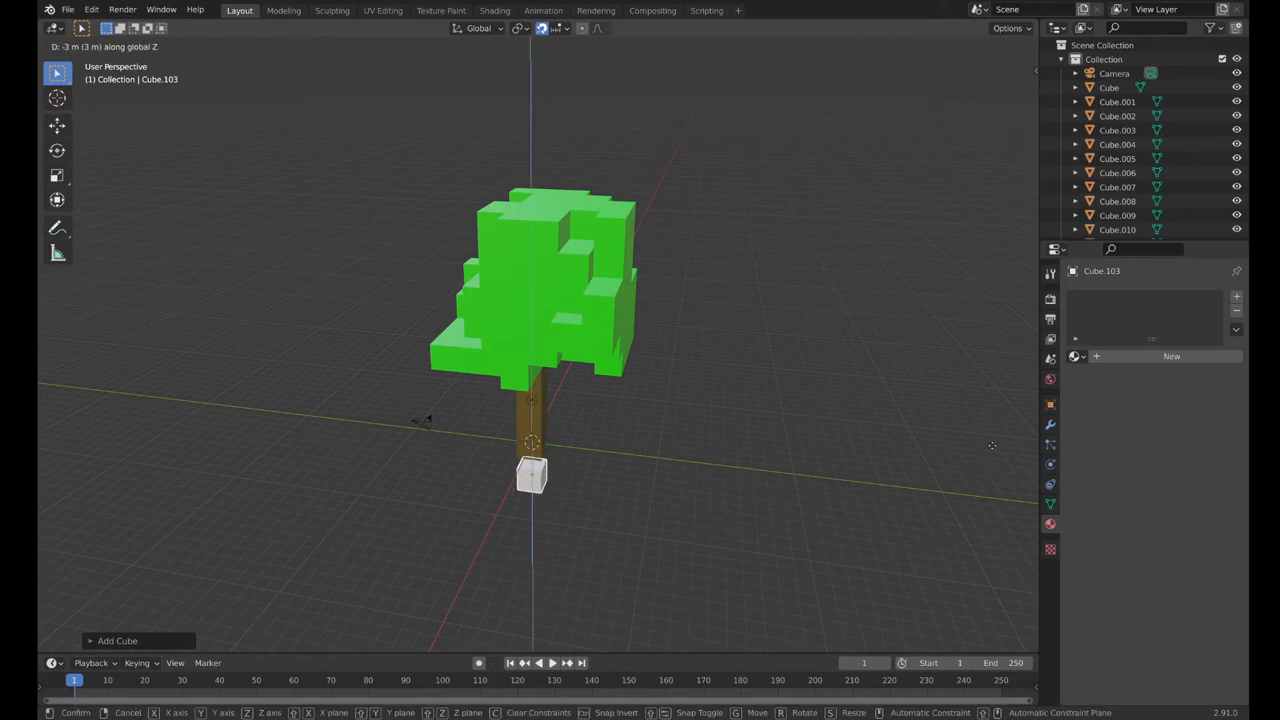
pyautogui.press('y')
pyautogui.click(926, 463)
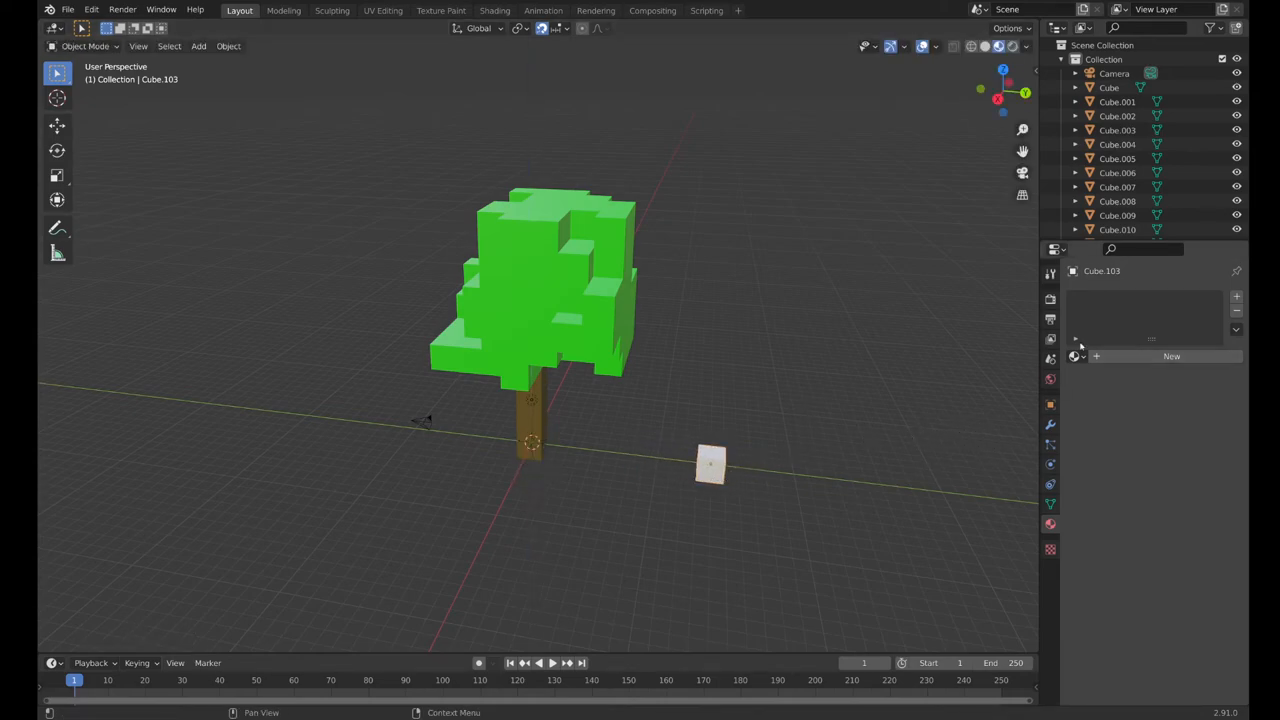
pyautogui.click(726, 407)
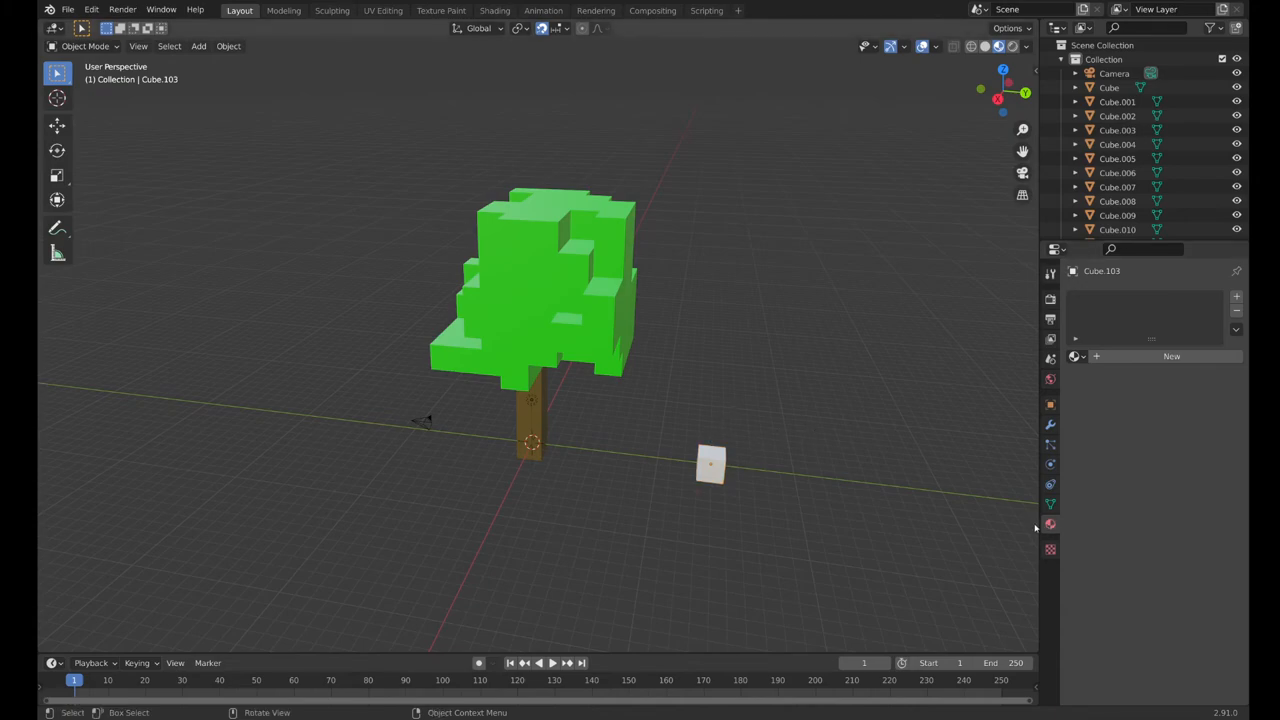
# Give the palette cube a new material with a green Base Color darker than the canopy.
pyautogui.click(1171, 356)
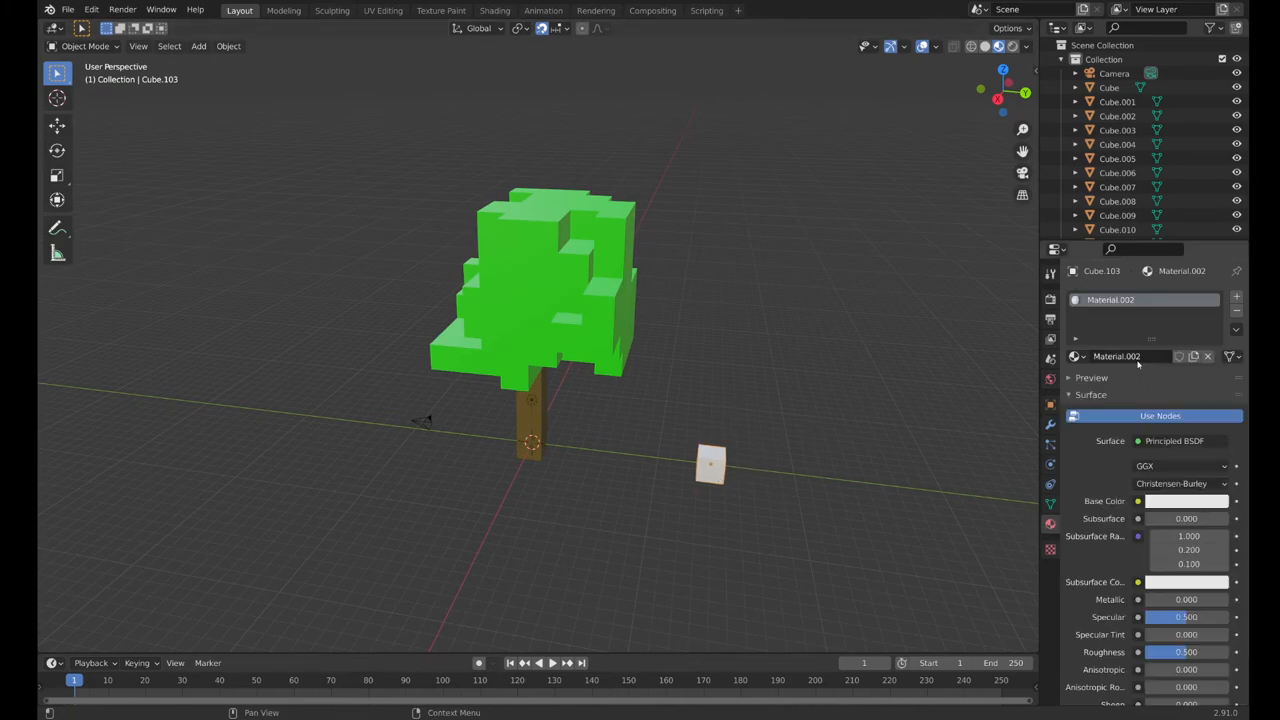
pyautogui.click(1186, 501)
pyautogui.click(1106, 328)
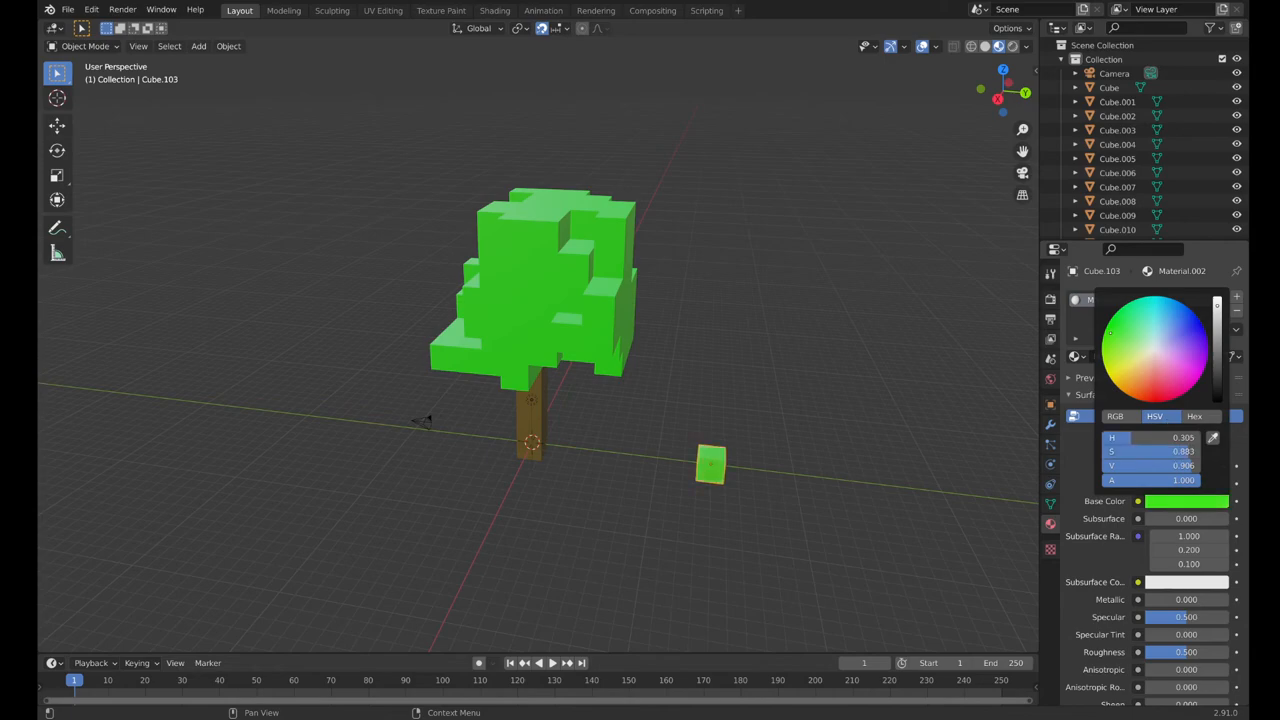
pyautogui.moveTo(1217, 307); pyautogui.dragTo(1217, 337)
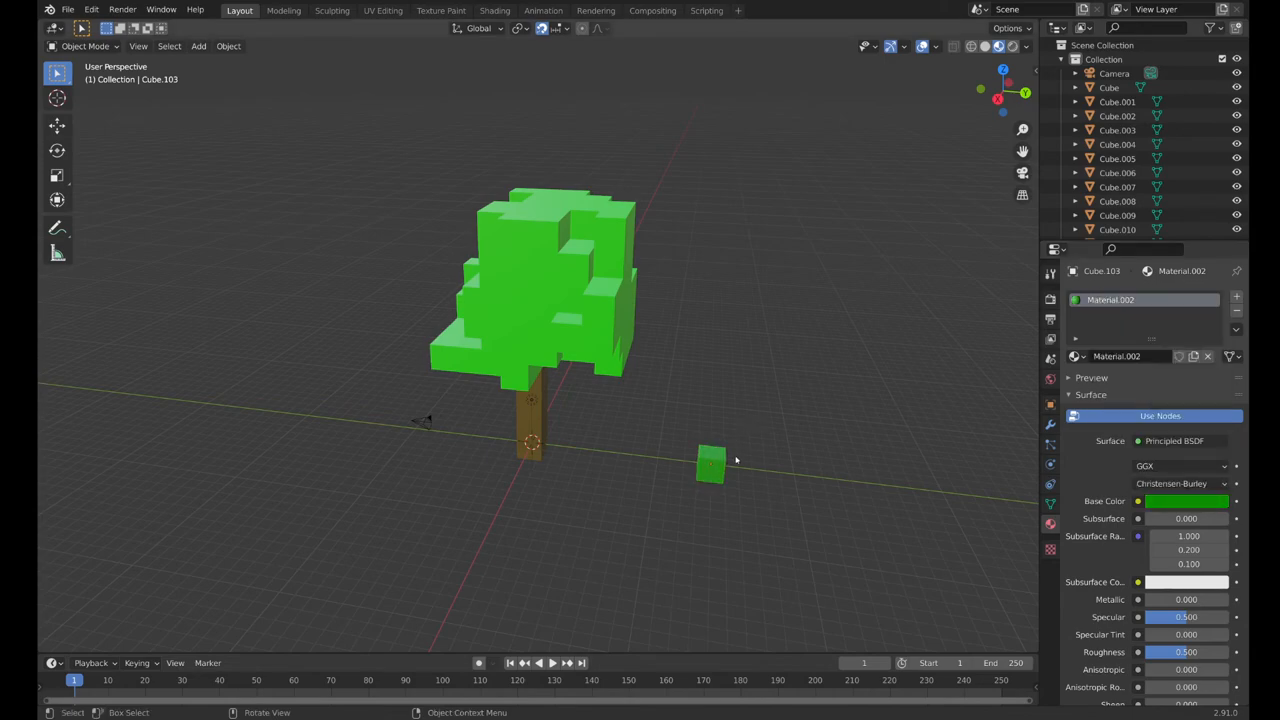
pyautogui.moveTo(721, 467); pyautogui.dragTo(729, 396, button='middle')
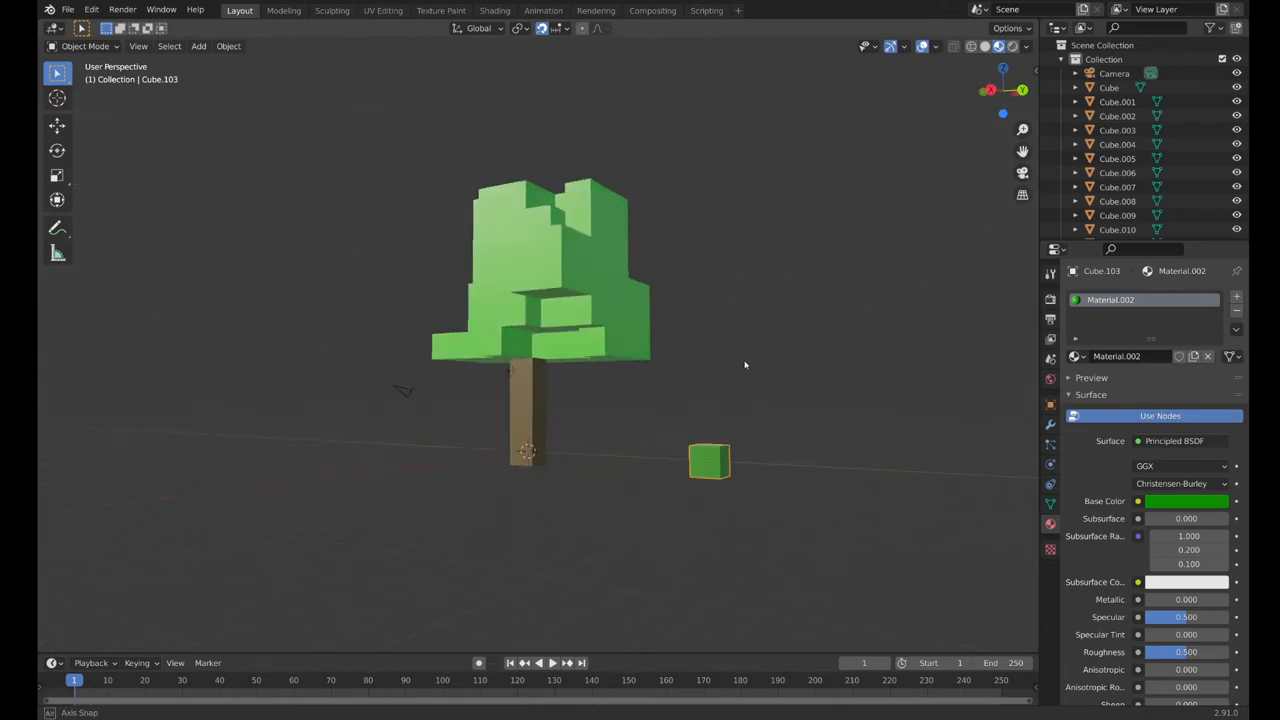
# Select several scattered canopy cubes around the crown.
pyautogui.click(598, 308)
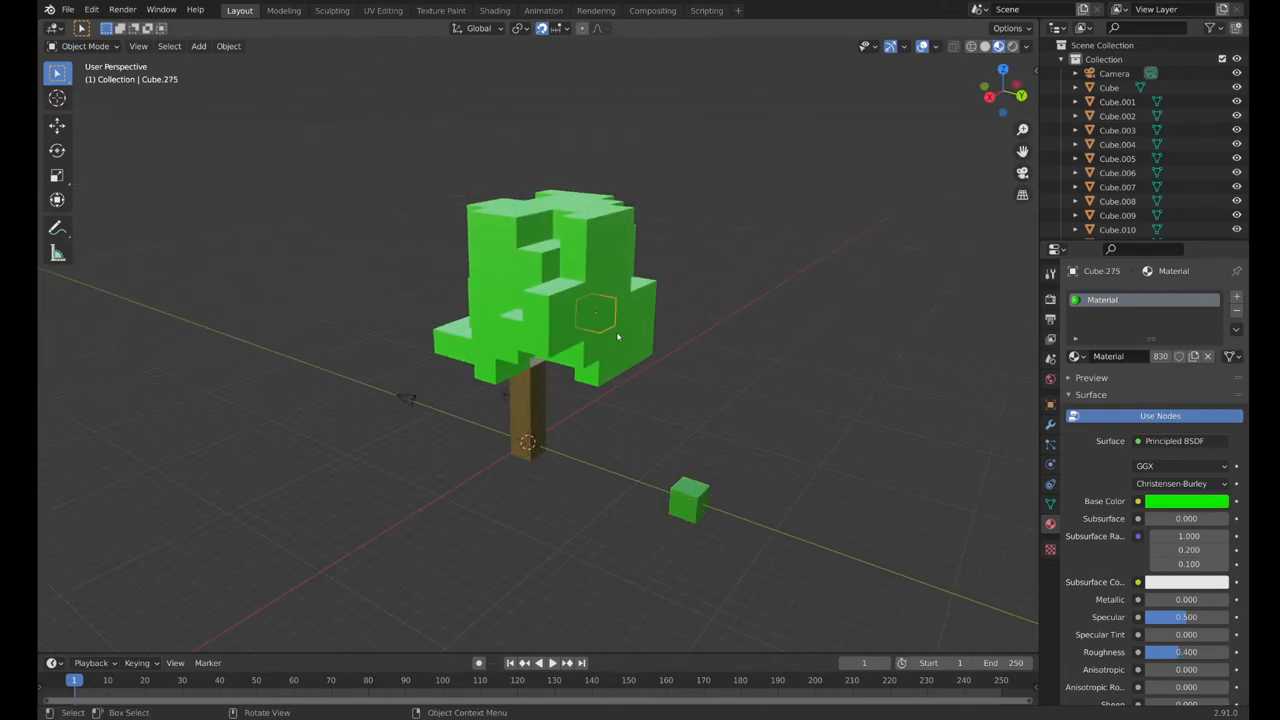
pyautogui.click(607, 255)
pyautogui.moveTo(609, 261)
pyautogui.mouseDown(button='middle')
pyautogui.moveTo(729, 291)
pyautogui.moveTo(594, 263)
pyautogui.moveTo(697, 289)
pyautogui.moveTo(519, 320)
pyautogui.moveTo(634, 286)
pyautogui.moveTo(480, 288)
pyautogui.mouseUp(button='middle')
pyautogui.click(519, 320)
pyautogui.click(479, 285)
pyautogui.click(508, 346)
pyautogui.moveTo(521, 357)
pyautogui.mouseDown(button='middle')
pyautogui.moveTo(731, 294)
pyautogui.moveTo(823, 349)
pyautogui.moveTo(686, 394)
pyautogui.moveTo(617, 316)
pyautogui.moveTo(560, 370)
pyautogui.mouseUp(button='middle')
pyautogui.click(549, 380)
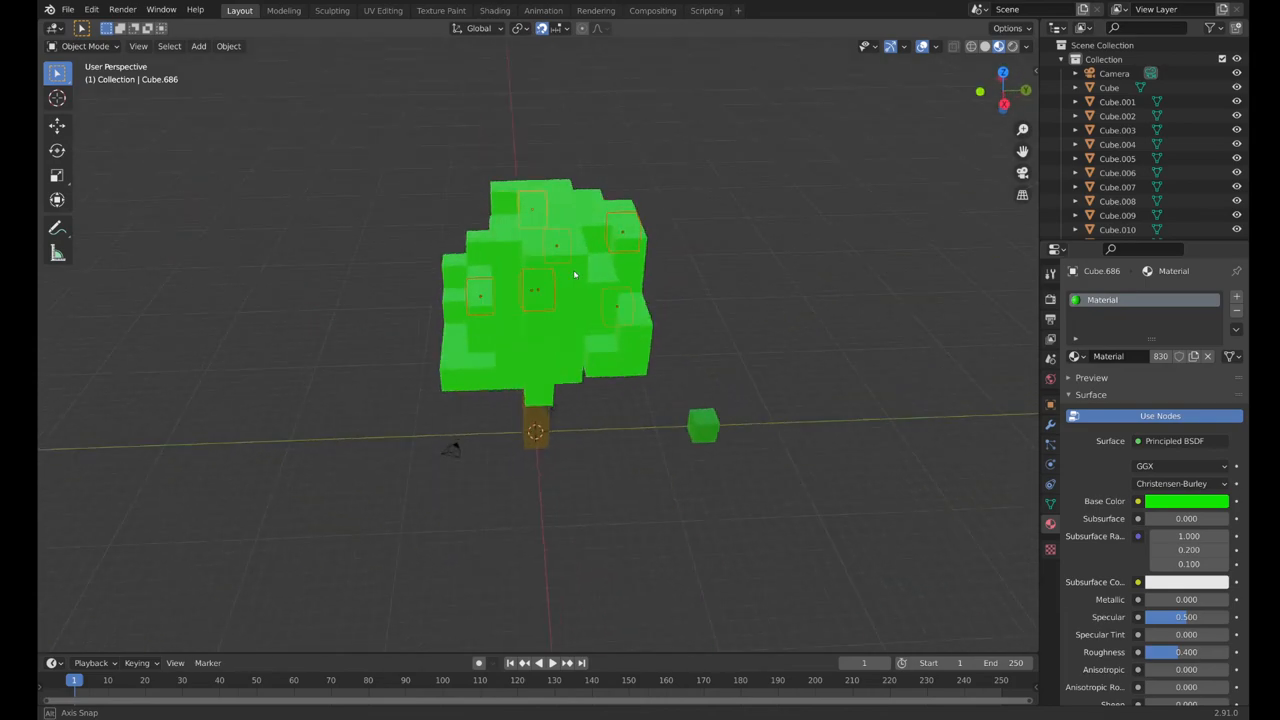
# Make the darker green palette cube active and link its material to the selected canopy cubes.
pyautogui.moveTo(696, 266); pyautogui.dragTo(713, 459, button='middle')
pyautogui.click(713, 459)
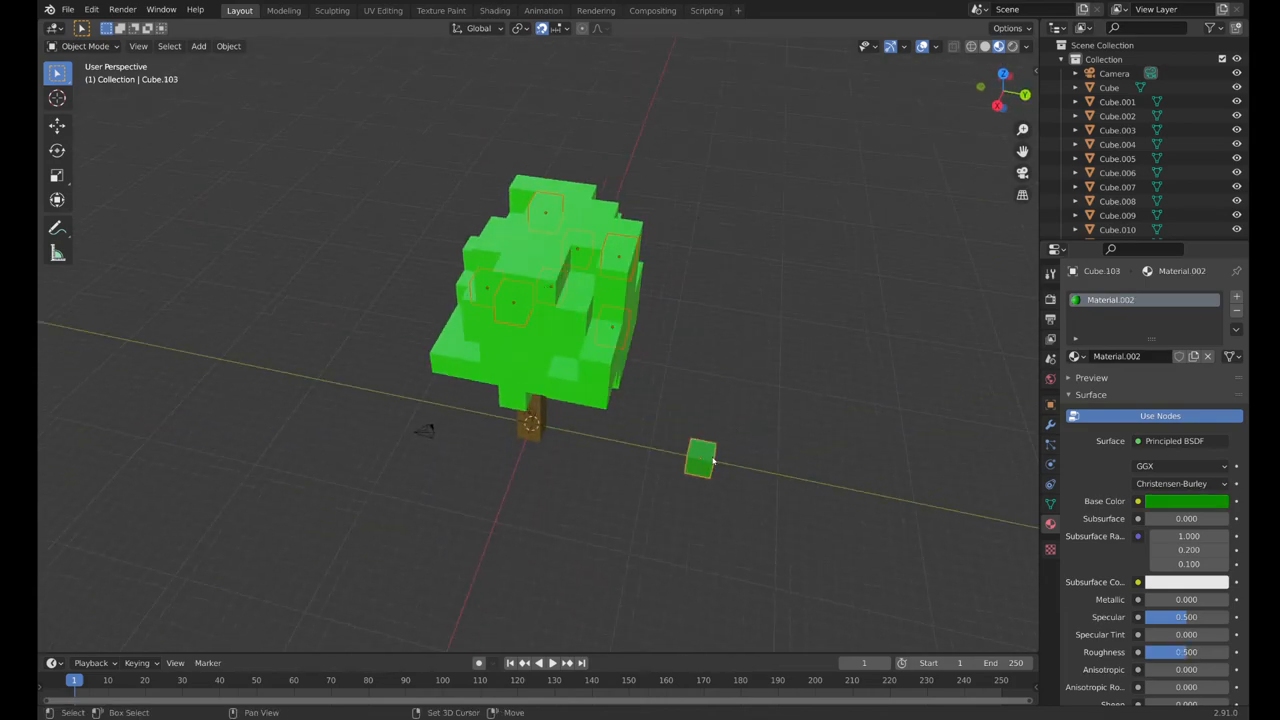
pyautogui.hotkey('ctrl', 'l')
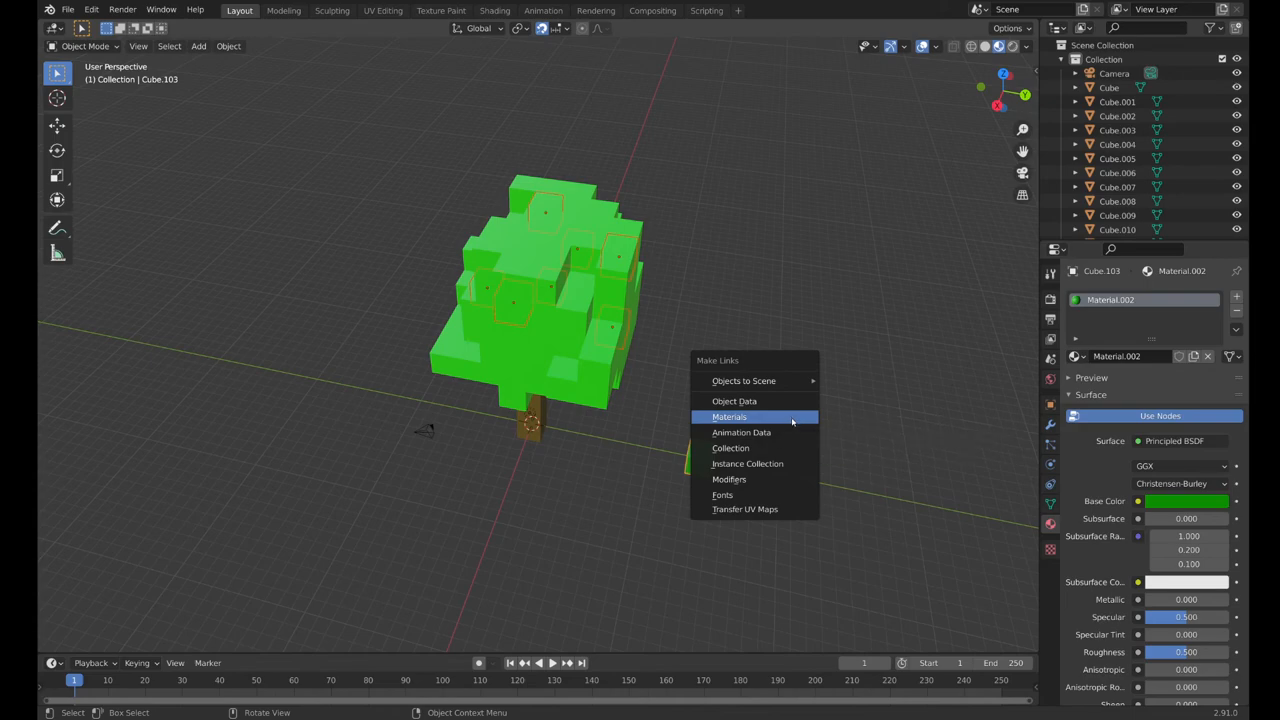
pyautogui.click(792, 421)
pyautogui.moveTo(792, 421)
pyautogui.mouseDown(button='middle')
pyautogui.moveTo(717, 376)
pyautogui.moveTo(688, 337)
pyautogui.mouseUp(button='middle')
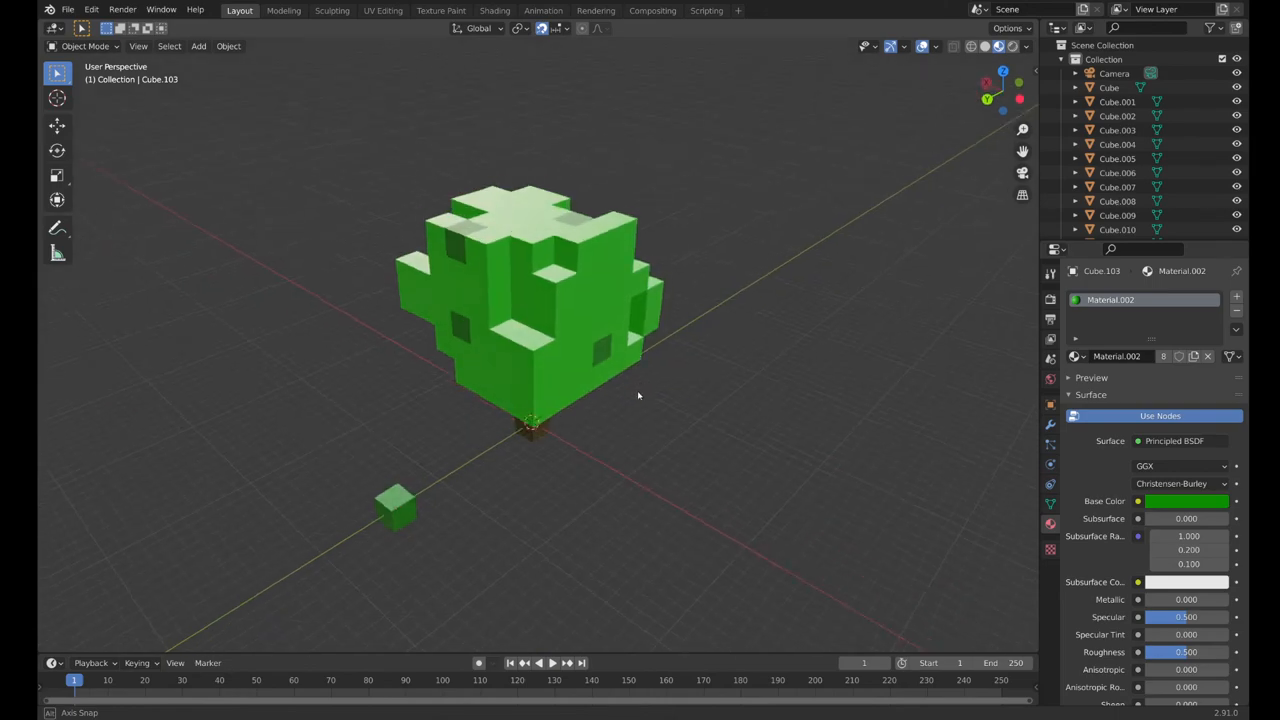
# Add a second cube and move it along Y to sit next to the green palette cube.
pyautogui.moveTo(688, 337); pyautogui.dragTo(809, 420, button='middle')
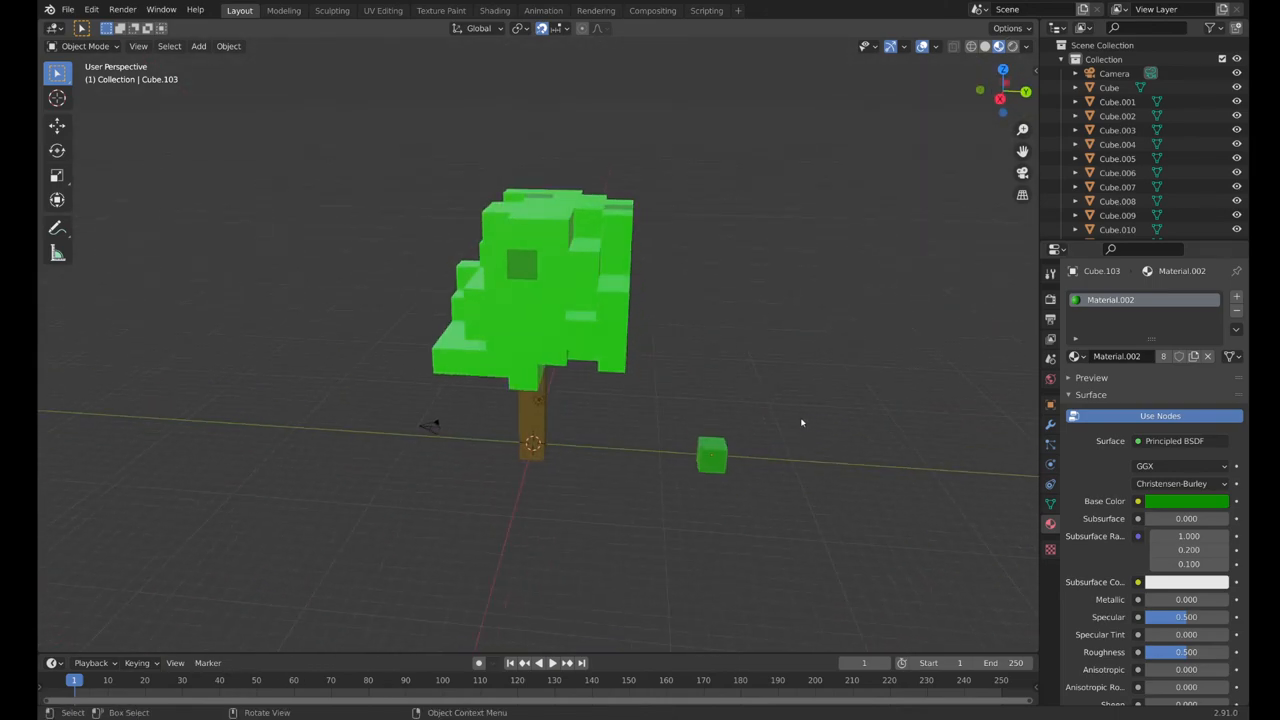
pyautogui.hotkey('shift', 'a')
pyautogui.click(870, 432)
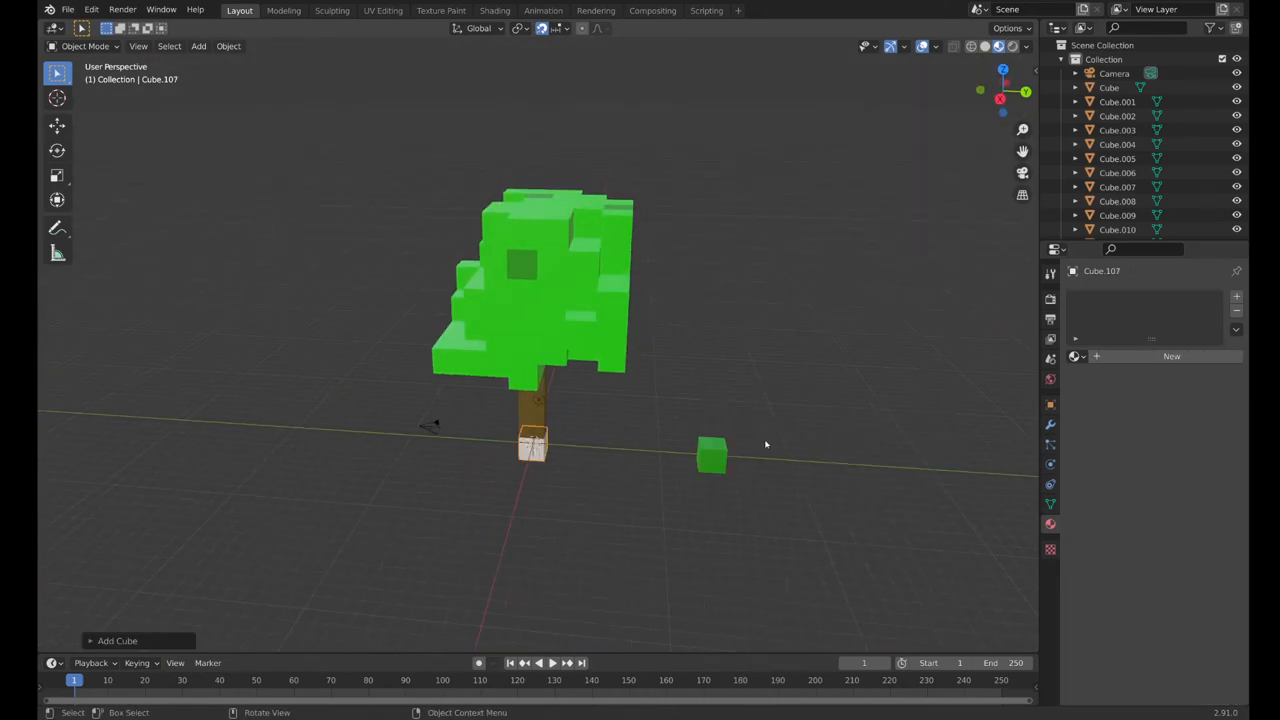
pyautogui.press('g')
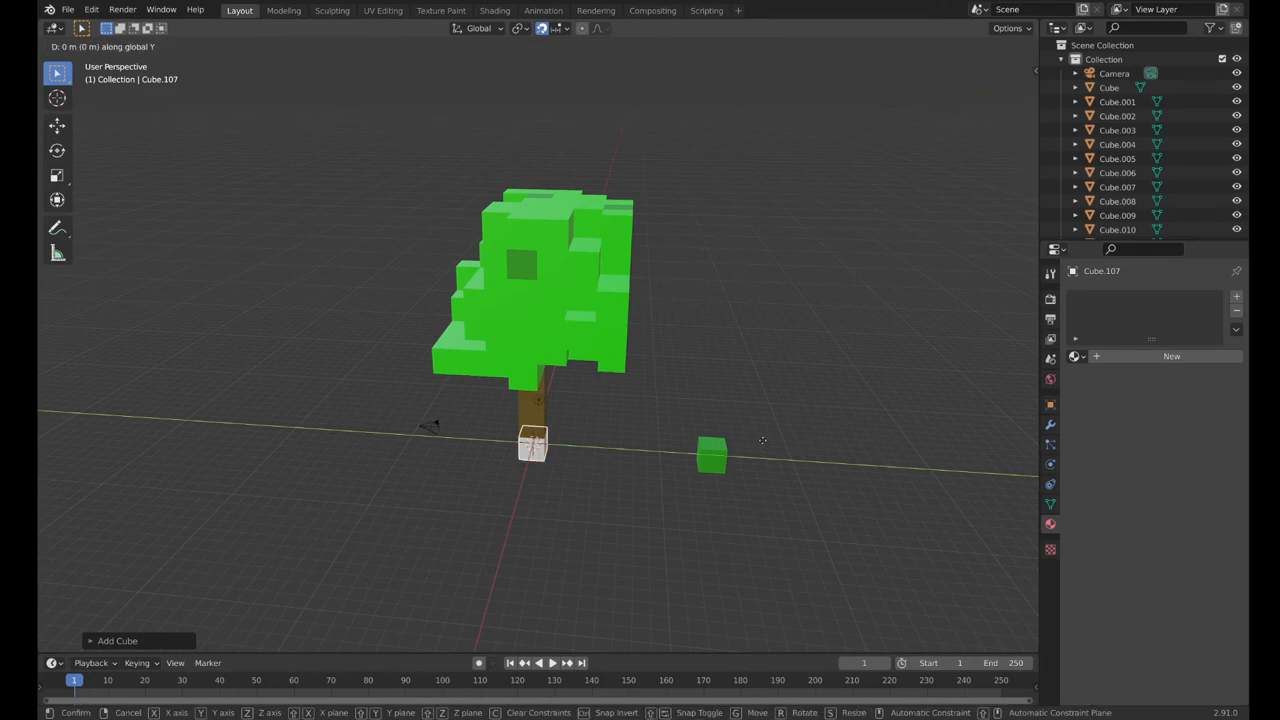
pyautogui.press('y')
pyautogui.click(988, 470)
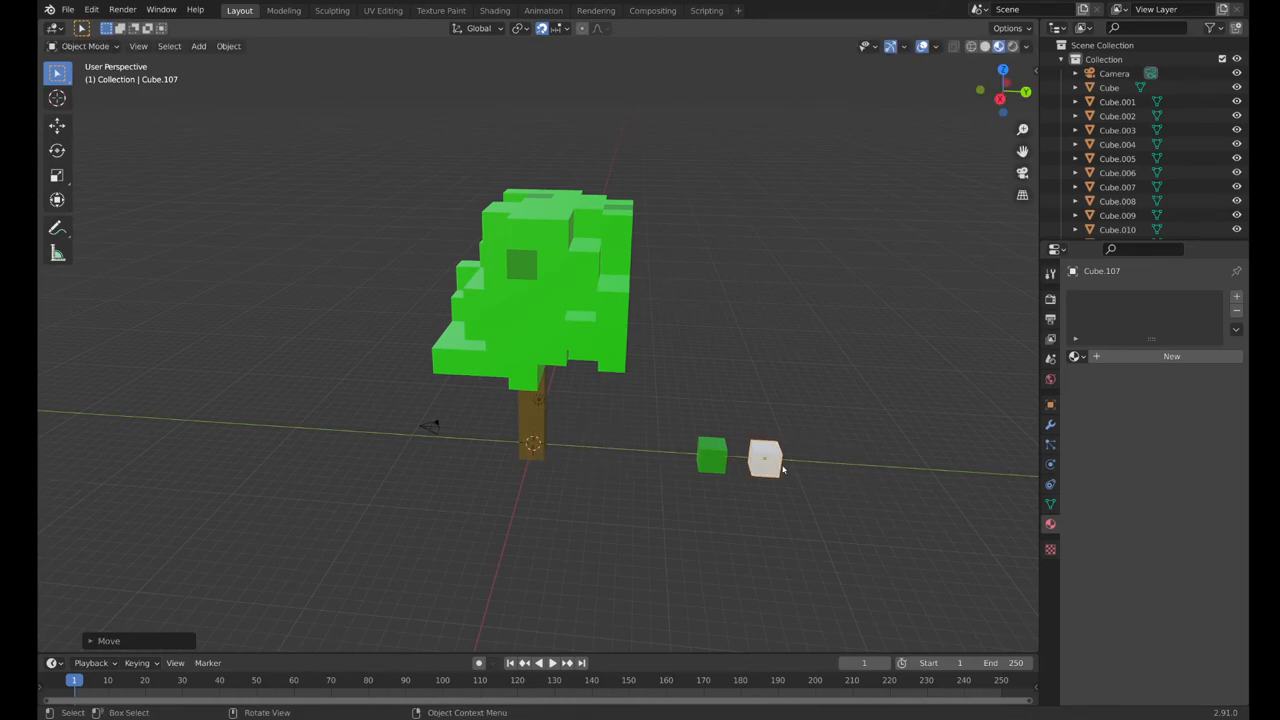
# Give the second palette cube a new material with a yellow Base Color.
pyautogui.click(1165, 356)
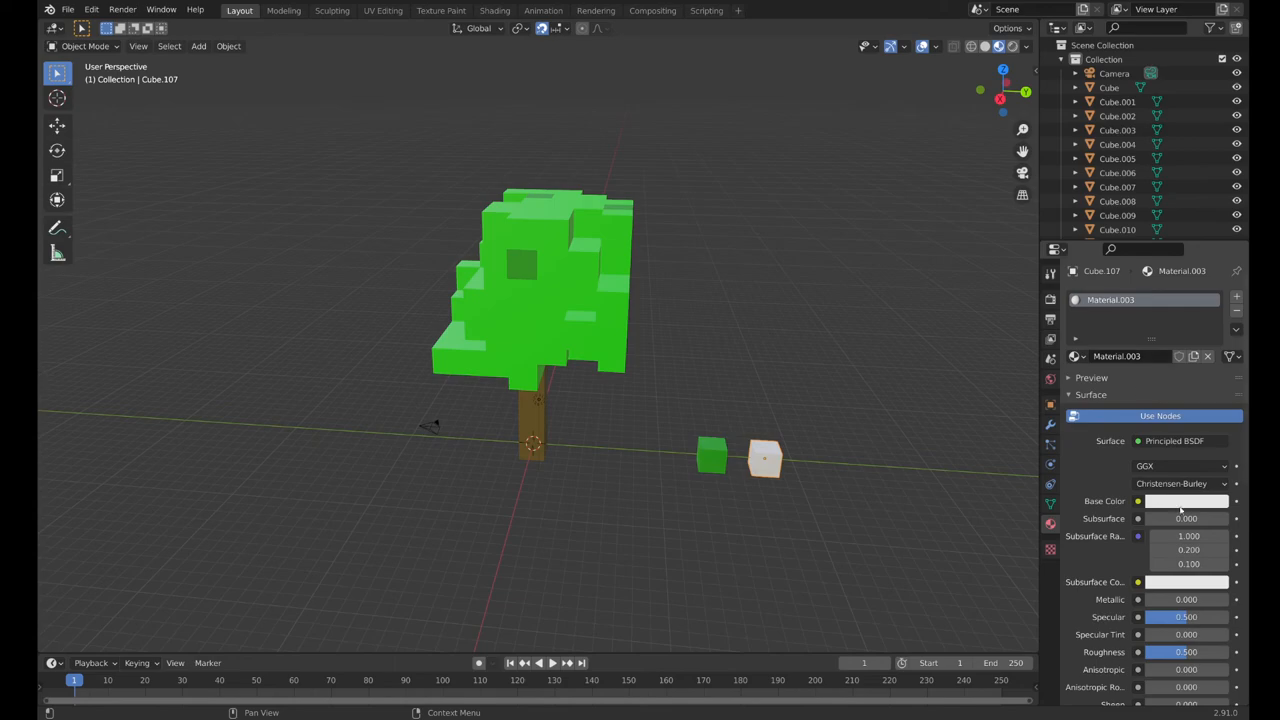
pyautogui.click(1180, 501)
pyautogui.click(1116, 320)
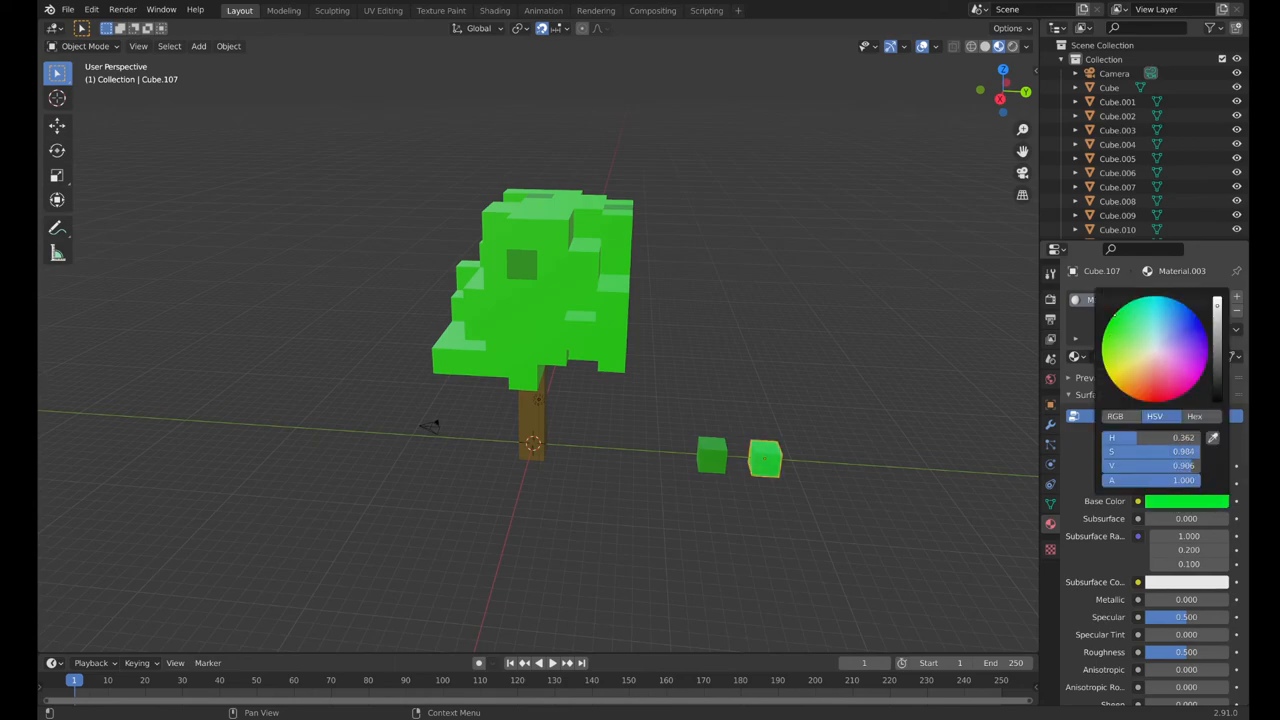
pyautogui.moveTo(1114, 317)
pyautogui.mouseDown()
pyautogui.moveTo(1154, 398)
pyautogui.moveTo(1116, 369)
pyautogui.mouseUp()
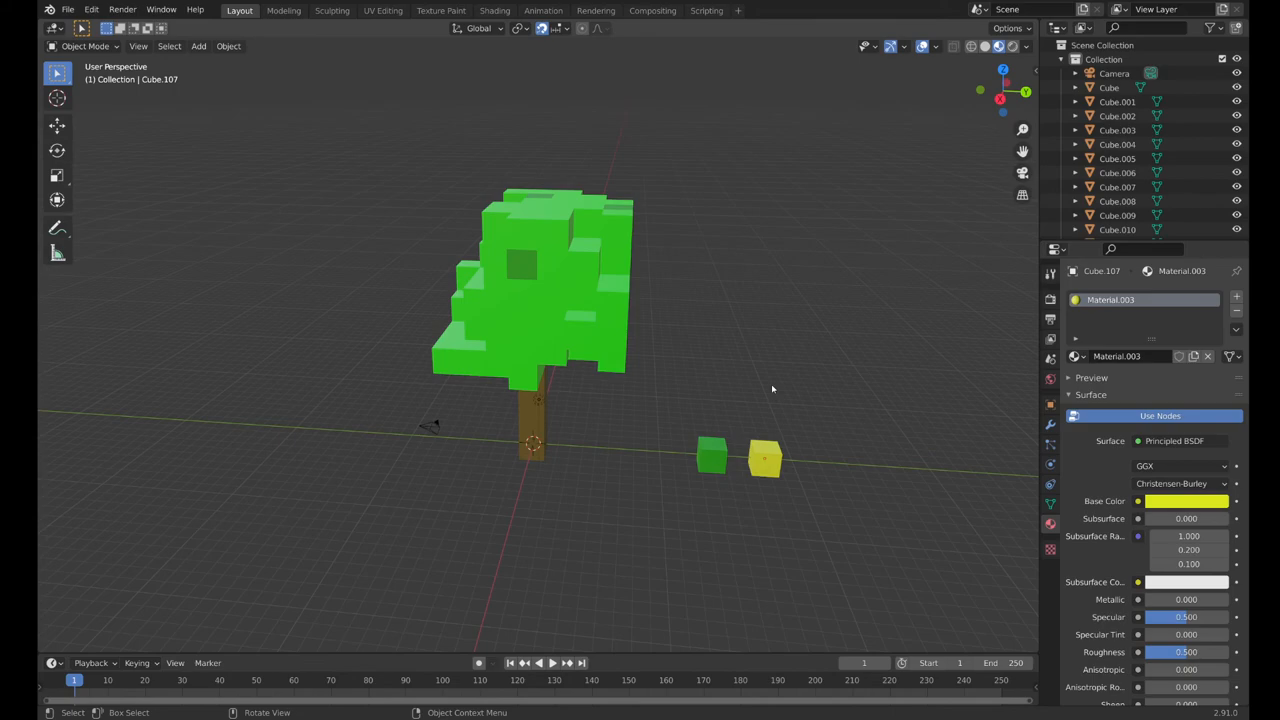
# Select a few scattered canopy cubes around the crown.
pyautogui.click(524, 318)
pyautogui.moveTo(713, 322); pyautogui.dragTo(698, 323, button='middle')
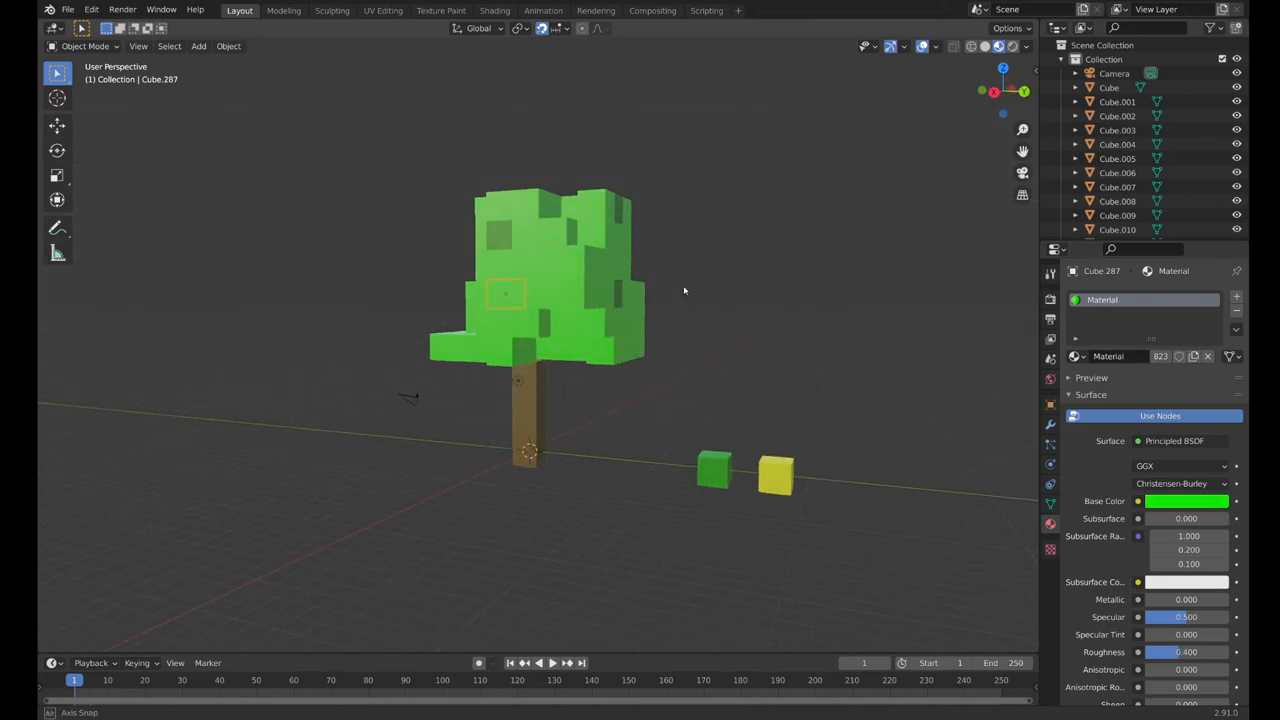
pyautogui.click(633, 322)
pyautogui.moveTo(633, 322)
pyautogui.mouseDown(button='middle')
pyautogui.moveTo(590, 373)
pyautogui.moveTo(506, 345)
pyautogui.mouseUp(button='middle')
pyautogui.click(585, 370)
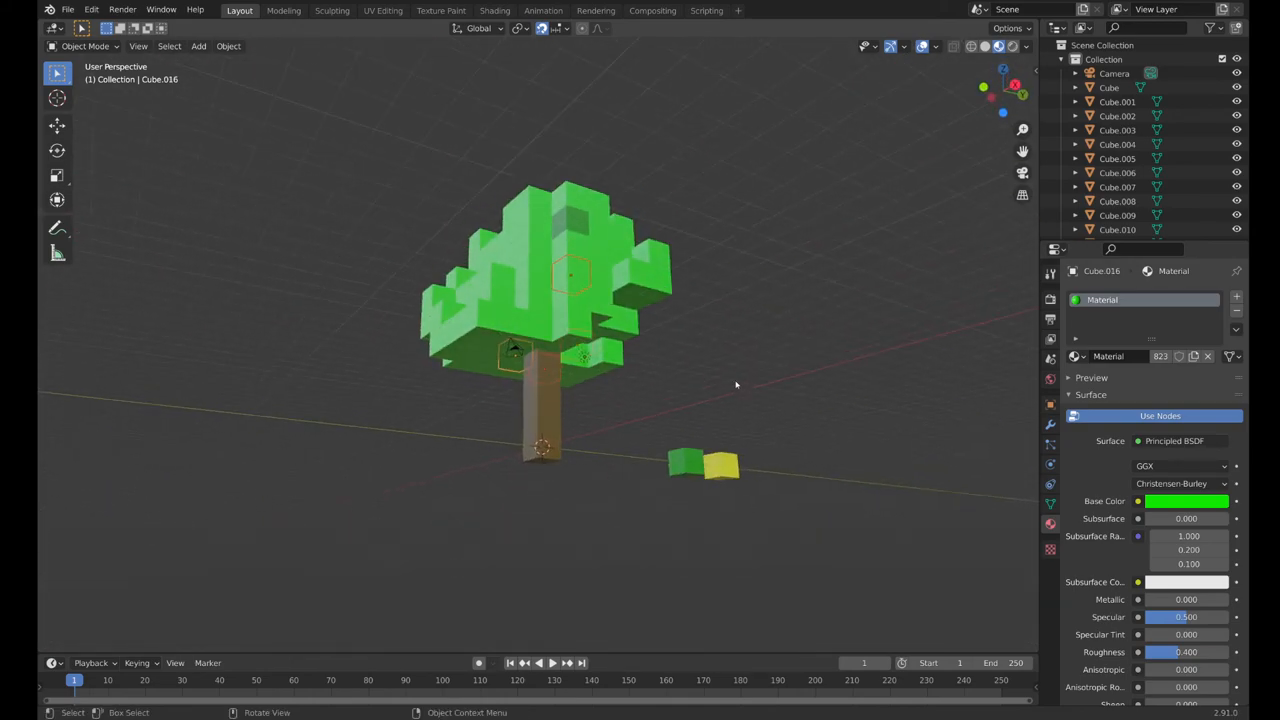
pyautogui.moveTo(553, 287)
pyautogui.mouseDown(button='middle')
pyautogui.moveTo(586, 352)
pyautogui.moveTo(575, 249)
pyautogui.moveTo(518, 251)
pyautogui.moveTo(677, 289)
pyautogui.moveTo(590, 330)
pyautogui.moveTo(558, 247)
pyautogui.mouseUp(button='middle')
pyautogui.click(586, 352)
pyautogui.click(518, 251)
pyautogui.click(558, 247)
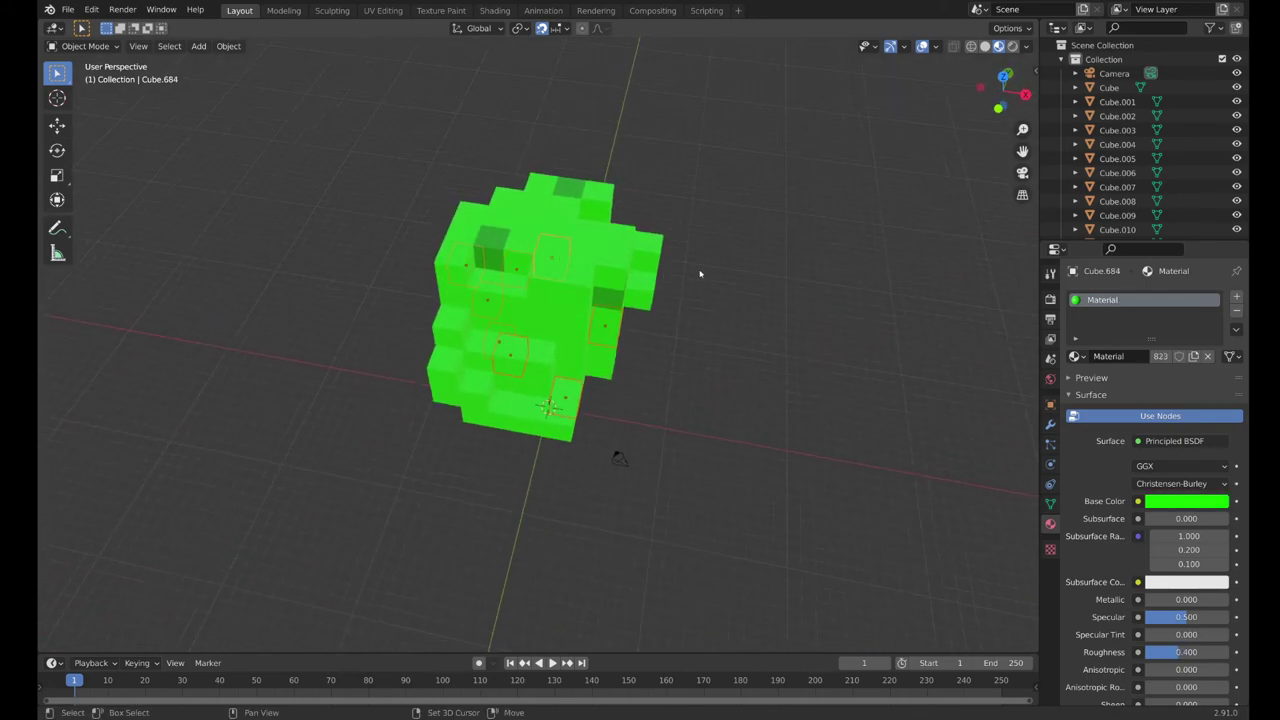
# Make the yellow palette cube active and link its material to the selected canopy cubes.
pyautogui.moveTo(700, 274)
pyautogui.mouseDown(button='middle')
pyautogui.moveTo(547, 230)
pyautogui.moveTo(543, 264)
pyautogui.moveTo(661, 286)
pyautogui.moveTo(488, 317)
pyautogui.moveTo(446, 308)
pyautogui.mouseUp(button='middle')
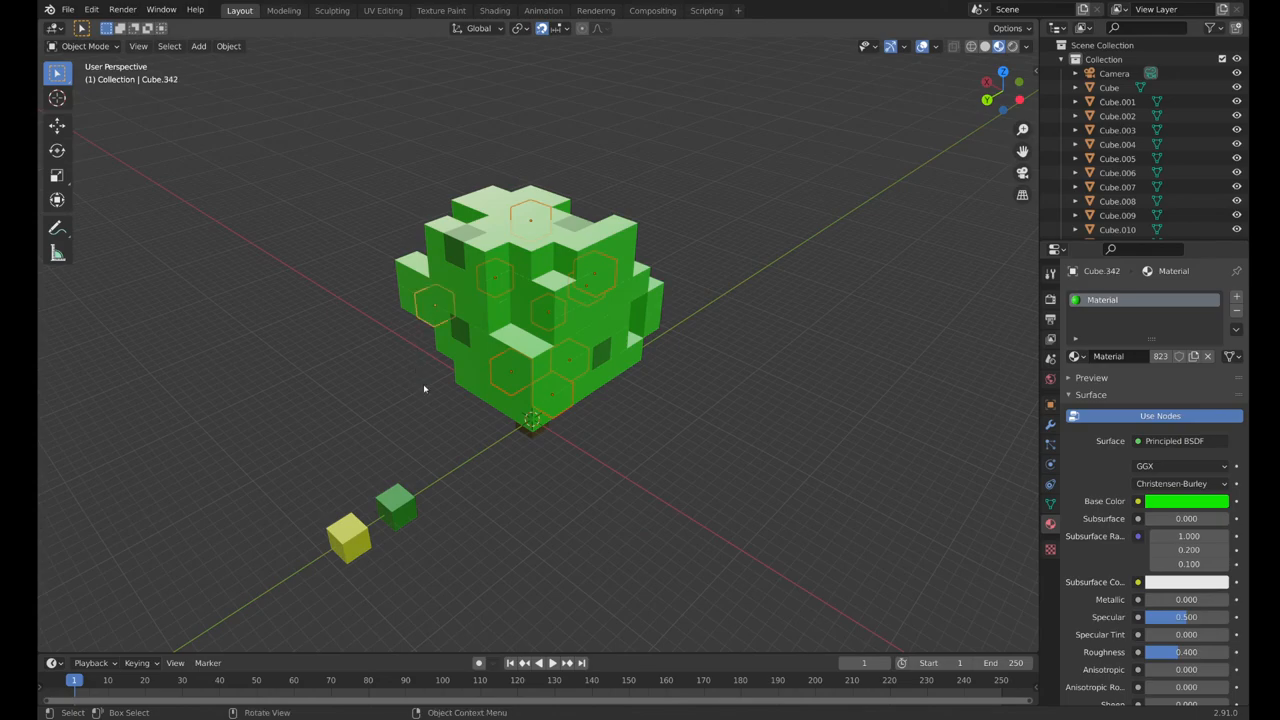
pyautogui.moveTo(428, 386); pyautogui.dragTo(690, 386, button='middle')
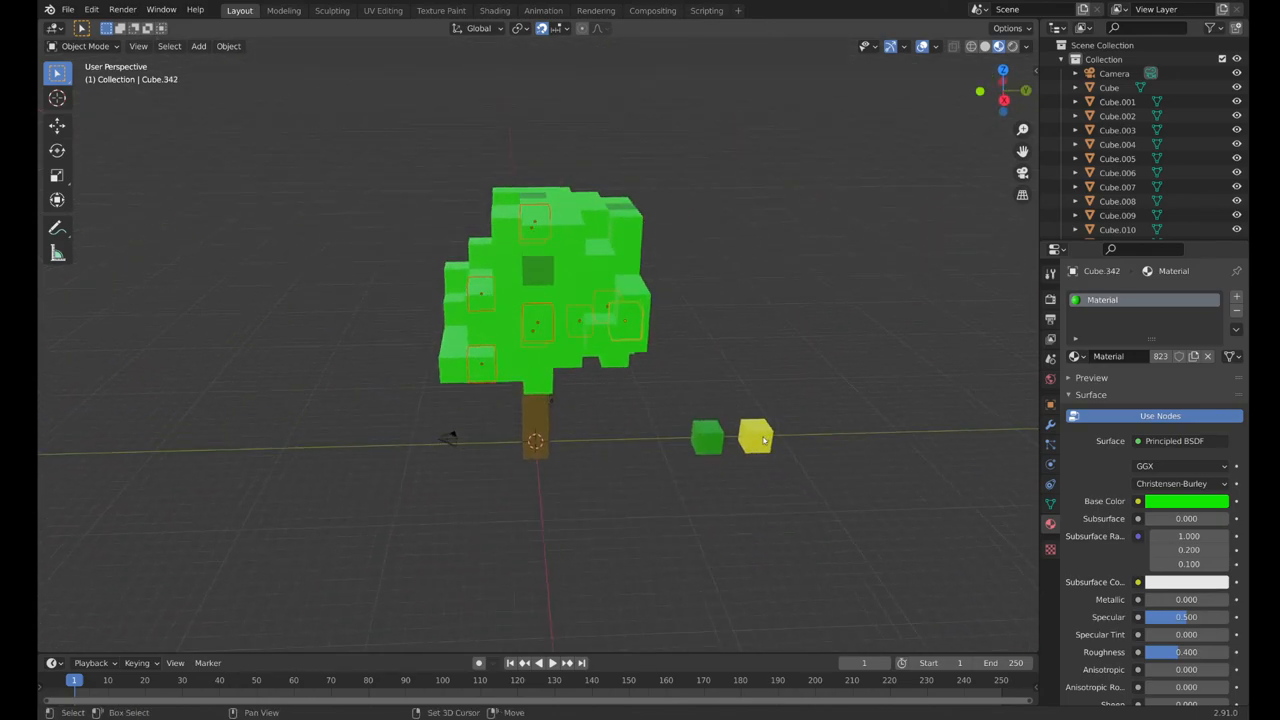
pyautogui.keyDown('shift'); pyautogui.click(755, 437); pyautogui.keyUp('shift')
pyautogui.hotkey('ctrl', 'l')
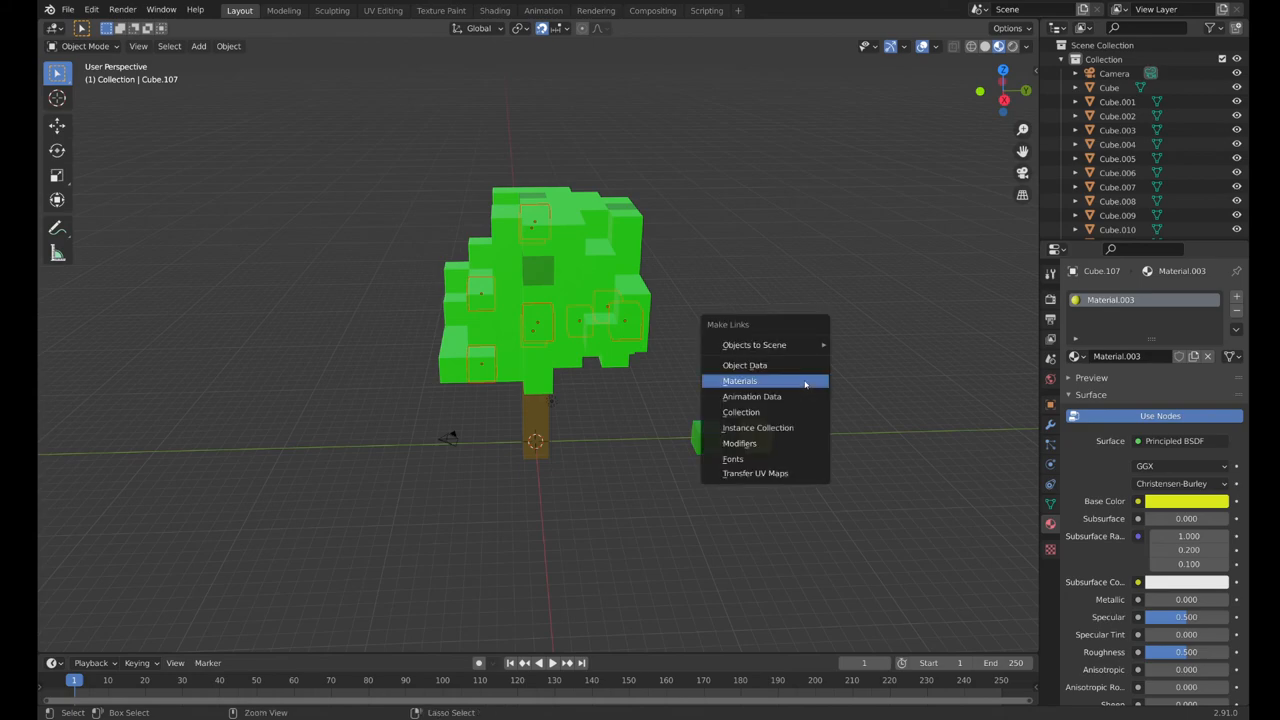
pyautogui.click(805, 384)
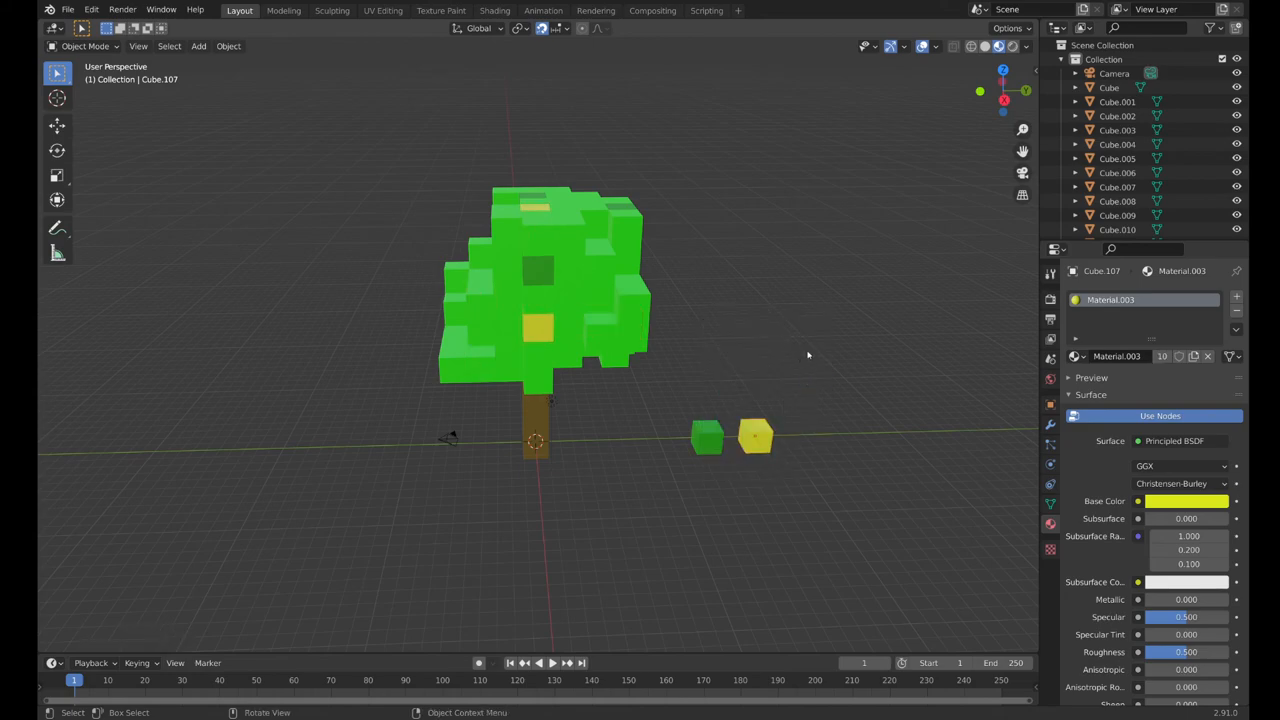
pyautogui.moveTo(809, 354)
pyautogui.mouseDown(button='middle')
pyautogui.moveTo(577, 321)
pyautogui.moveTo(845, 424)
pyautogui.moveTo(793, 327)
pyautogui.moveTo(771, 360)
pyautogui.moveTo(639, 285)
pyautogui.moveTo(819, 345)
pyautogui.mouseUp(button='middle')
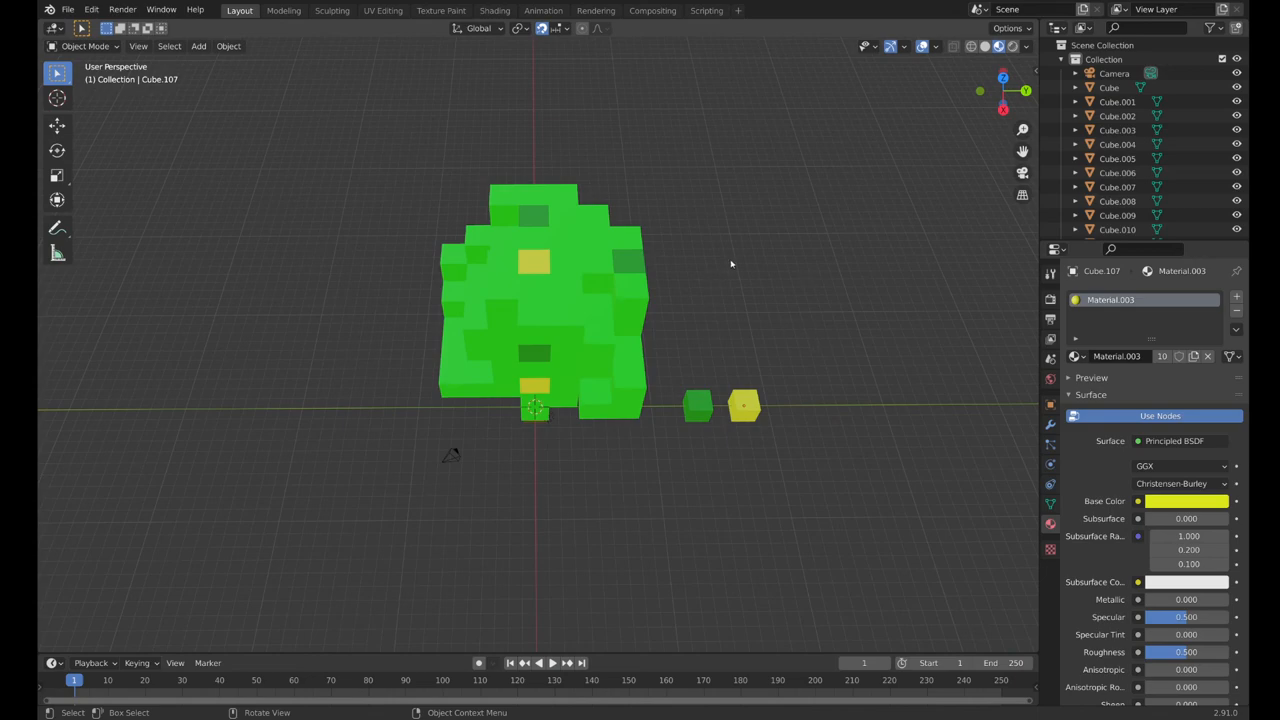
pyautogui.moveTo(731, 264)
pyautogui.mouseDown(button='middle')
pyautogui.moveTo(698, 214)
pyautogui.moveTo(725, 205)
pyautogui.moveTo(791, 245)
pyautogui.moveTo(723, 168)
pyautogui.moveTo(694, 177)
pyautogui.moveTo(636, 153)
pyautogui.mouseUp(button='middle')
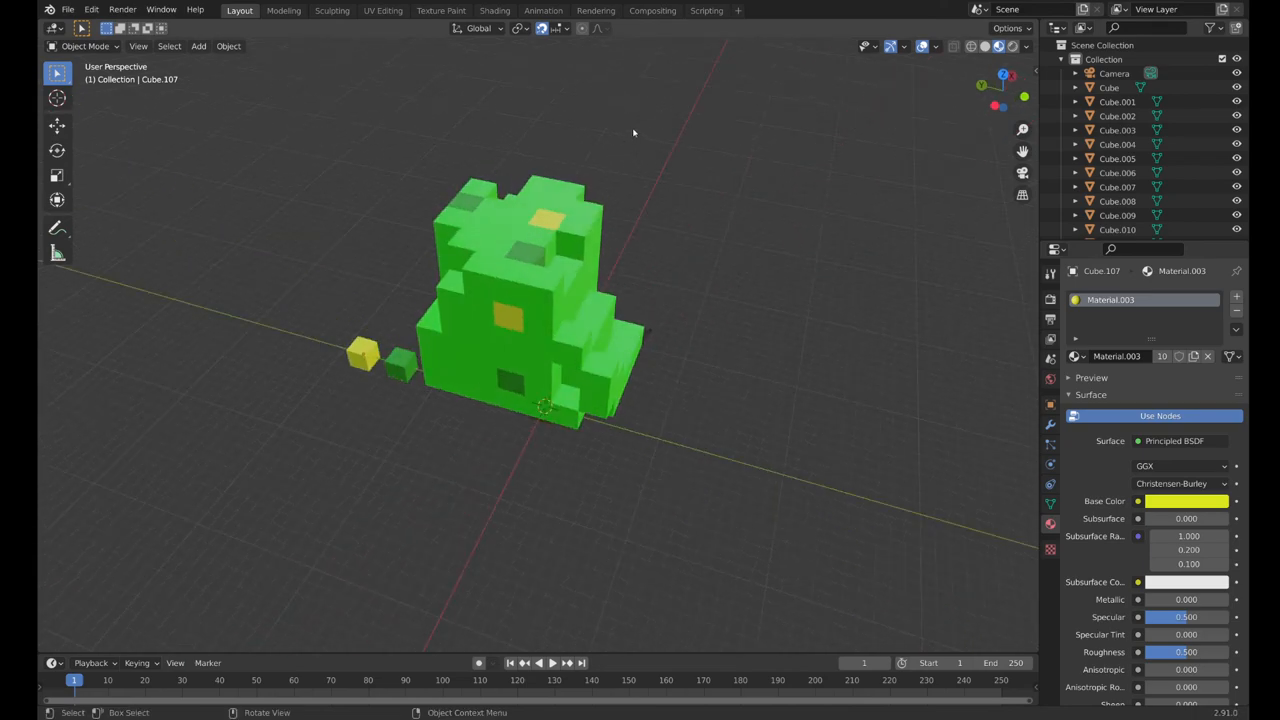
pyautogui.moveTo(216, 167)
pyautogui.mouseDown(button='middle')
pyautogui.moveTo(457, 129)
pyautogui.moveTo(435, 119)
pyautogui.mouseUp(button='middle')
# Save the voxel tree file from the File menu.
pyautogui.click(68, 9)
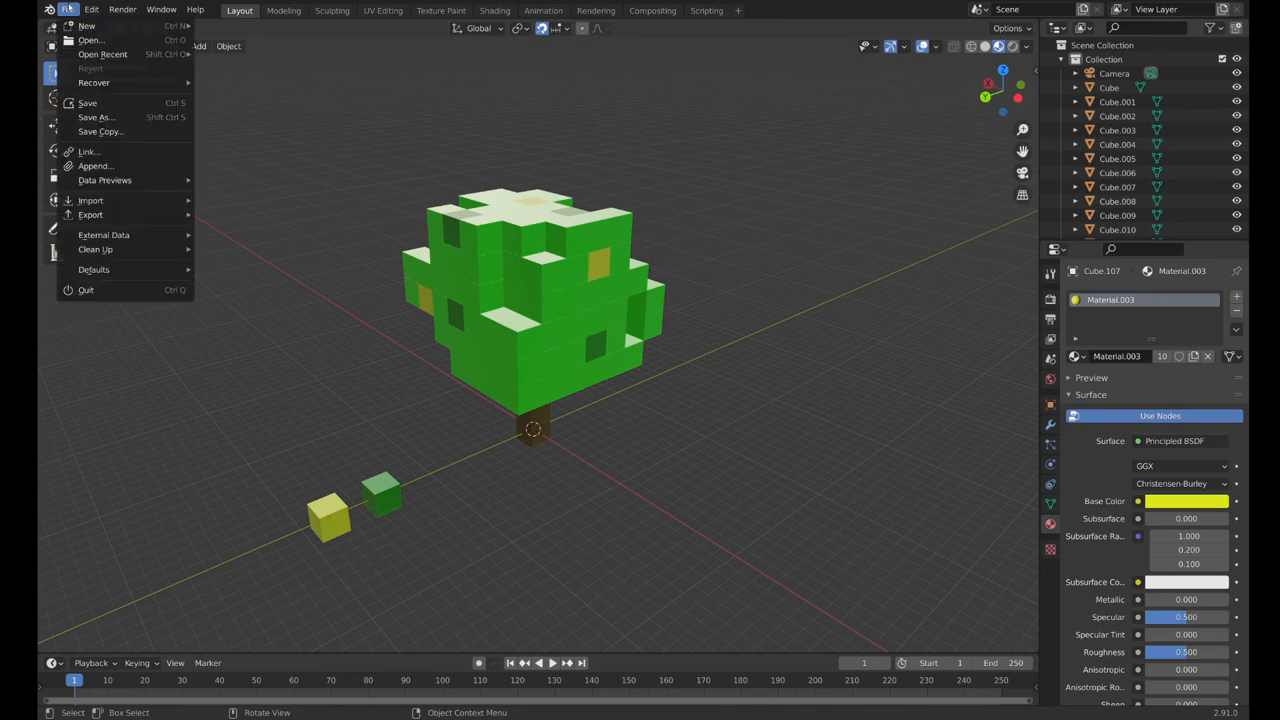